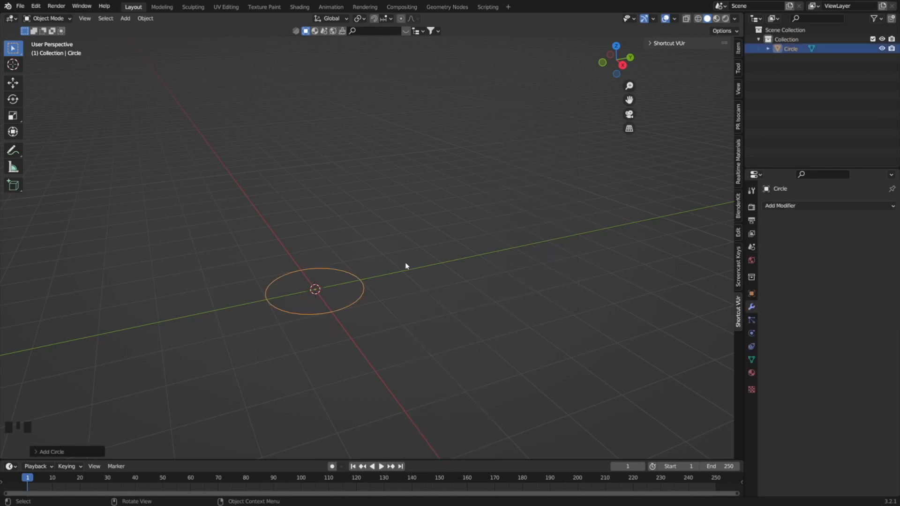
Fill the circle with a face and extrude it upward into a short cylinder.
{"action": "key", "text": "Tab"}
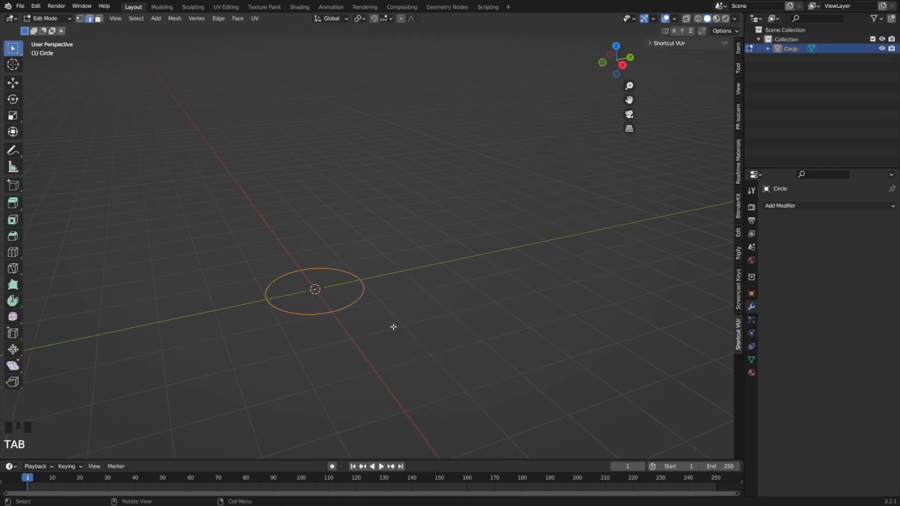
{"action": "key", "text": "f"}
{"action": "key", "text": "e"}
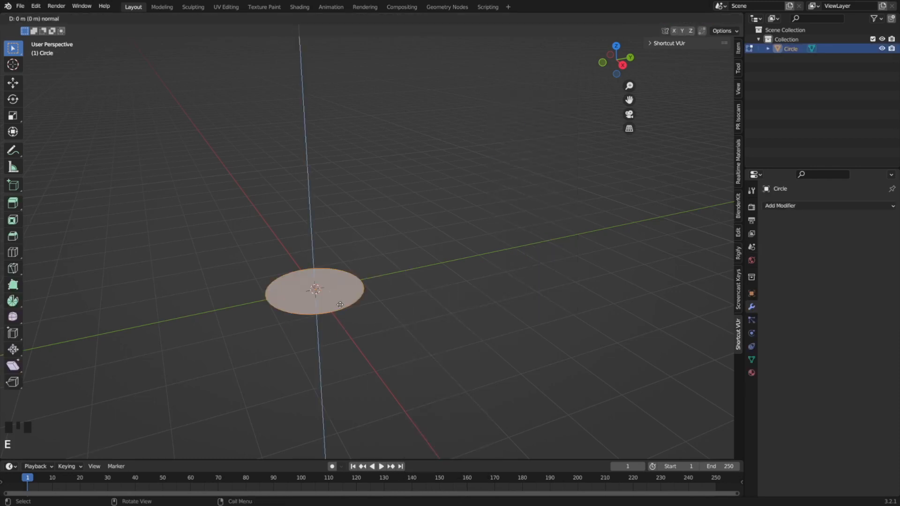
{"action": "left_click", "coordinate": [348, 276]}
{"action": "scroll", "coordinate": [347, 276], "scroll_direction": "up", "scroll_amount": 2}
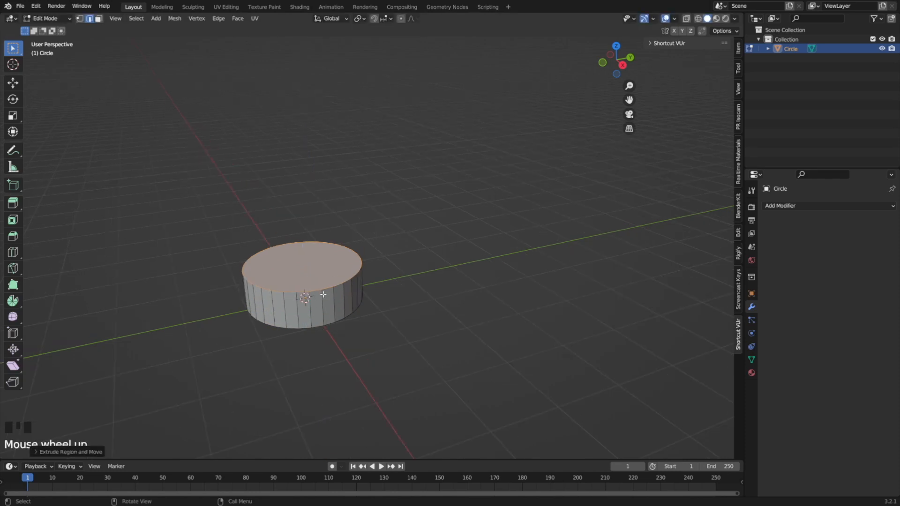
Inset the cylinder's top face by about 0.13 m and extrude it down about 0.45 m to hollow out a bowl.
{"action": "middle_click_drag", "start_coordinate": [381, 310], "coordinate": [416, 309], "text": "shift"}
{"action": "key", "text": "i"}
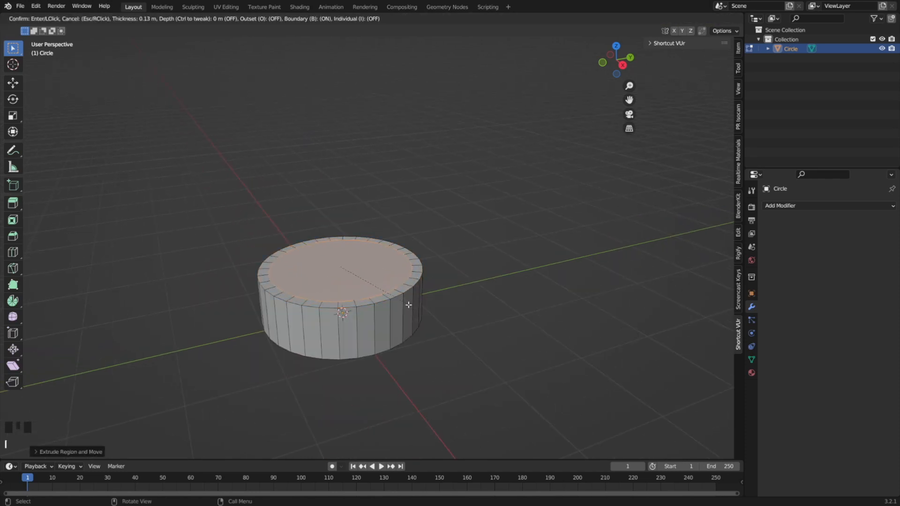
{"action": "left_click", "coordinate": [408, 305]}
{"action": "key", "text": "e"}
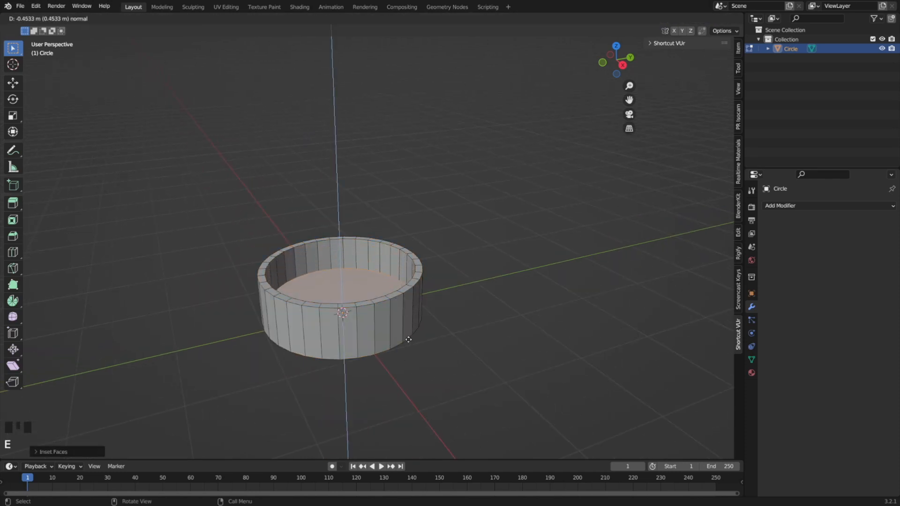
{"action": "left_click", "coordinate": [408, 341]}
Inset the bowl's floor to a small central disc and extrude it up about 1.3 m as a post.
{"action": "middle_click_drag", "start_coordinate": [408, 341], "coordinate": [397, 312]}
{"action": "key", "text": "i"}
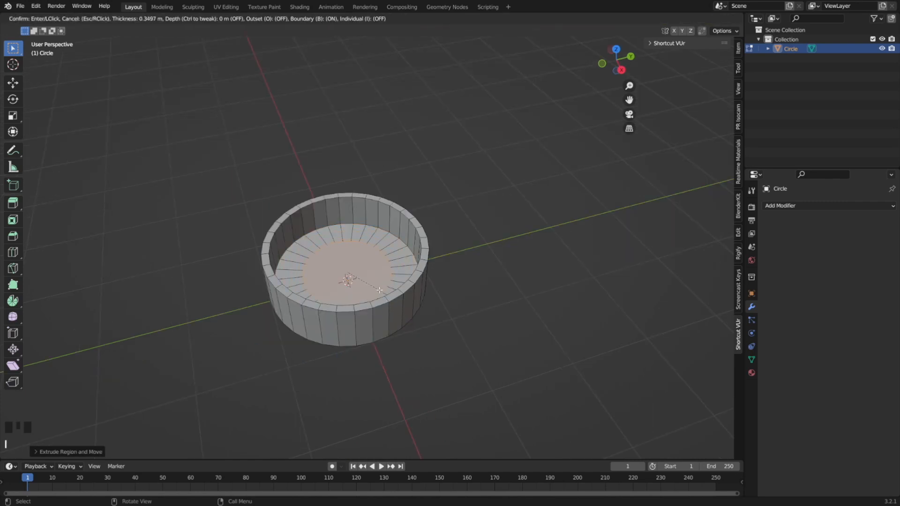
{"action": "left_click", "coordinate": [360, 285]}
{"action": "key", "text": "e"}
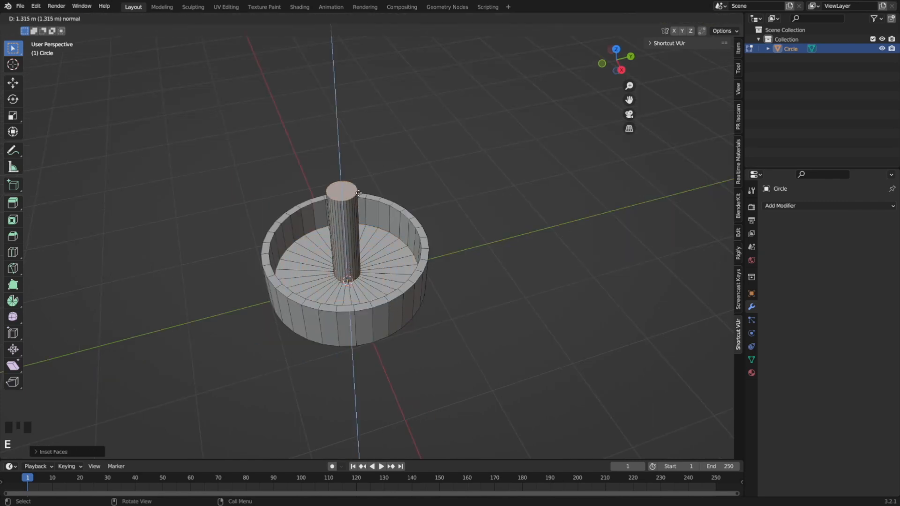
{"action": "left_click", "coordinate": [359, 192]}
Bevel the rim of the post's top face with a small single-segment chamfer.
{"action": "middle_click_drag", "start_coordinate": [367, 201], "coordinate": [364, 207]}
{"action": "key", "text": "ctrl+b"}
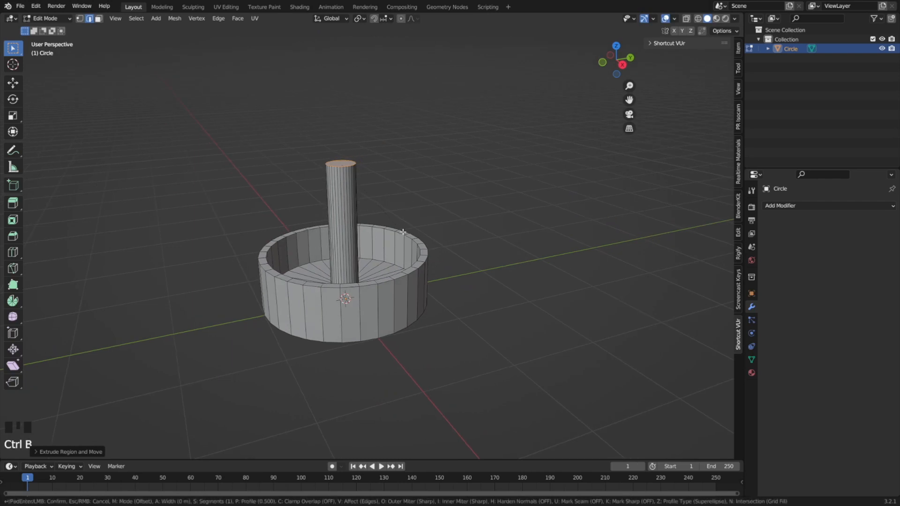
{"action": "left_click", "coordinate": [419, 249]}
Add two closely spaced horizontal loop cuts around the middle of the post.
{"action": "key", "text": "ctrl+r"}
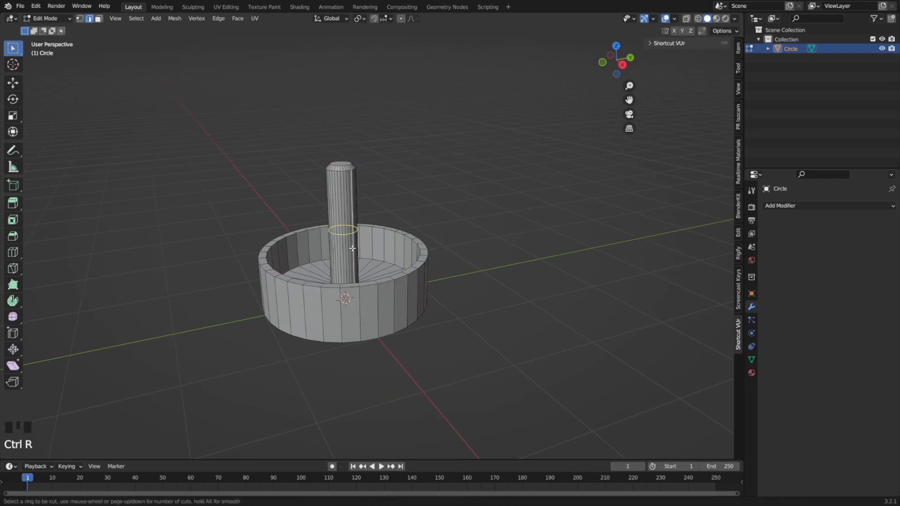
{"action": "left_click", "coordinate": [352, 223]}
{"action": "right_click", "coordinate": [352, 223]}
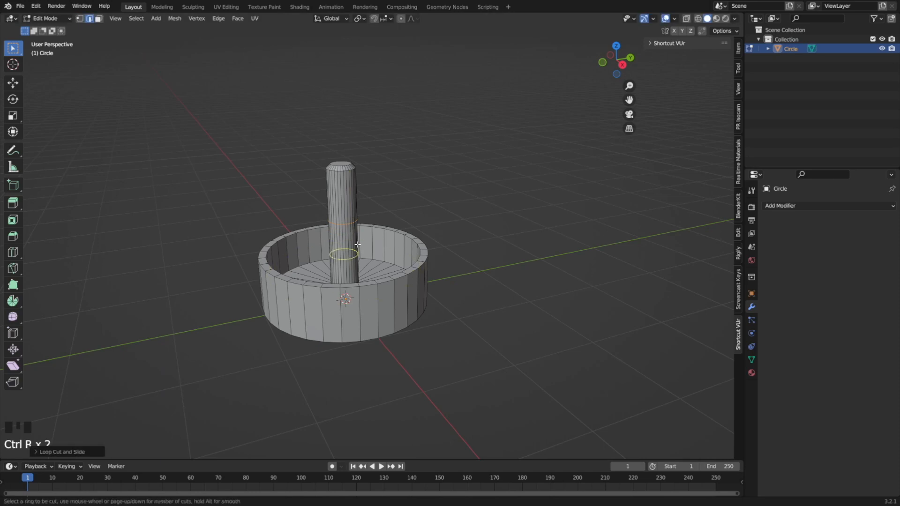
{"action": "scroll", "coordinate": [323, 209], "scroll_direction": "up", "scroll_amount": 3}
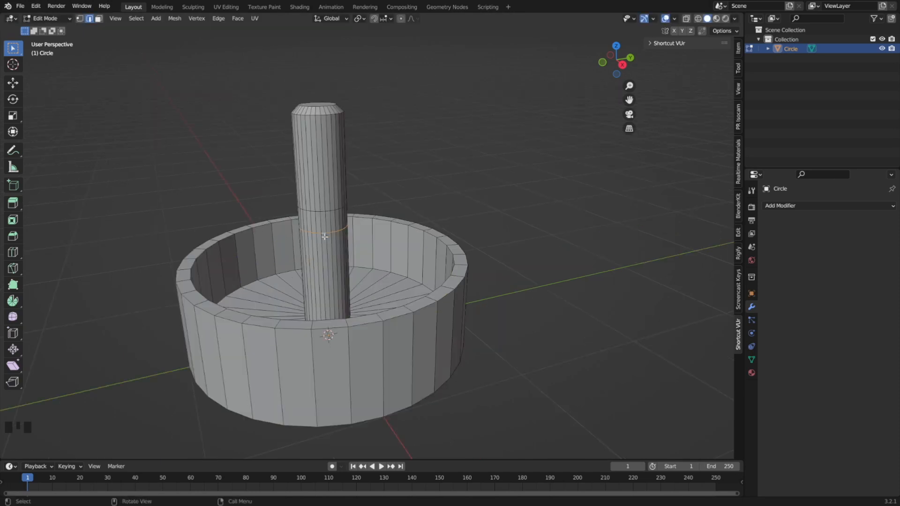
Extrude the face band between the two loops along its normals by about 0.1 m, and slightly bevel the resulting collar's edges.
{"action": "left_click", "coordinate": [321, 211], "text": "alt+shift"}
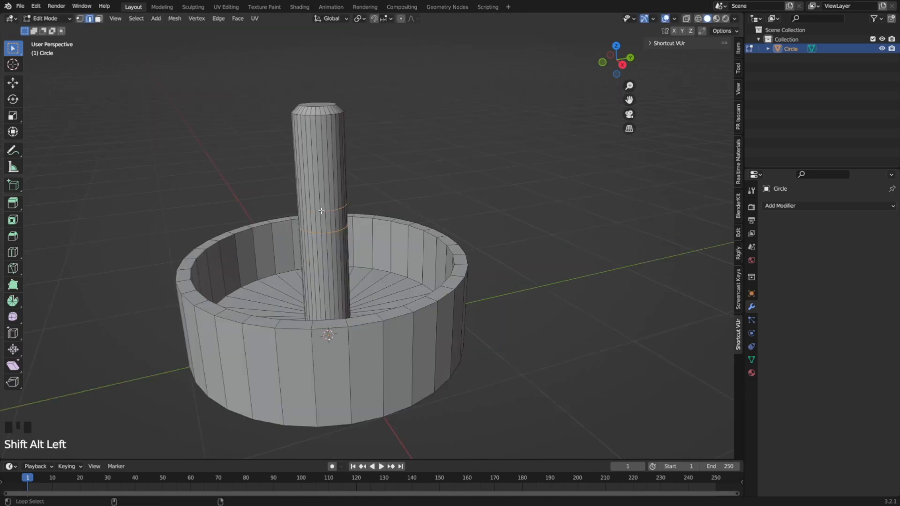
{"action": "key", "text": "3"}
{"action": "left_click", "coordinate": [326, 223], "text": "alt"}
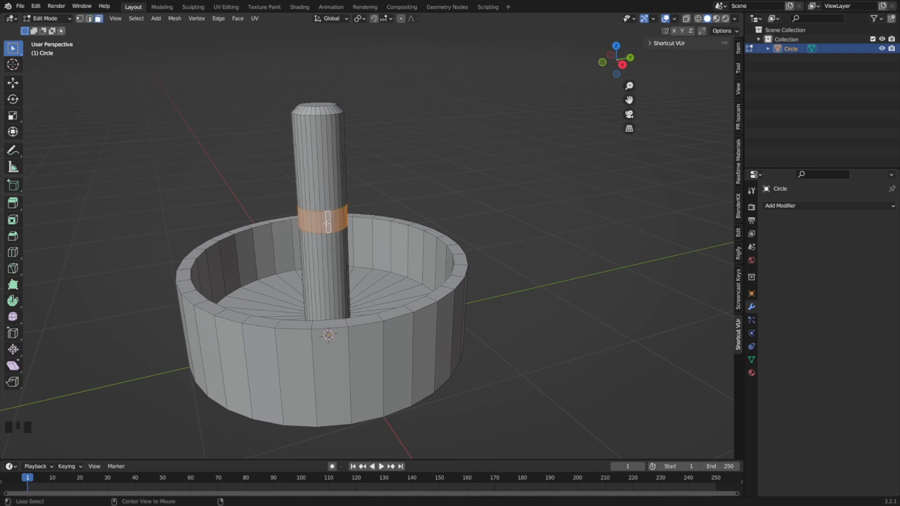
{"action": "right_click", "coordinate": [370, 276]}
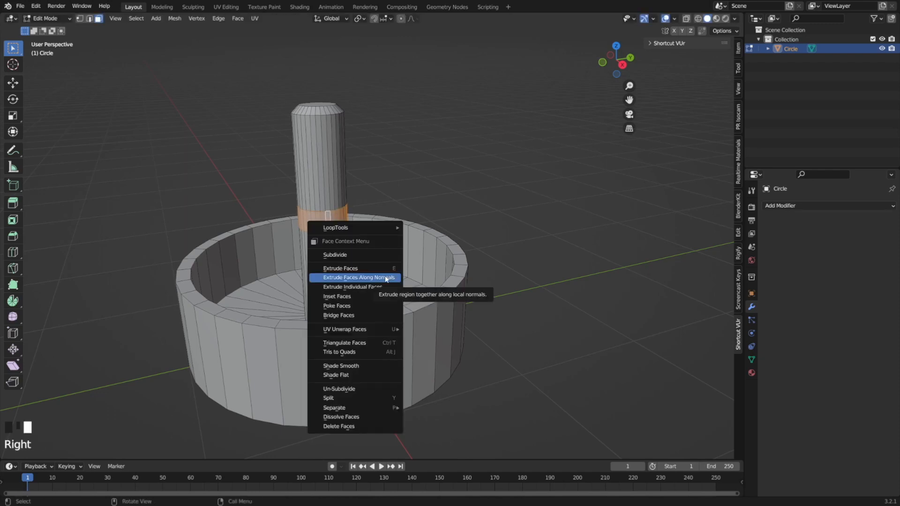
{"action": "left_click", "coordinate": [370, 275]}
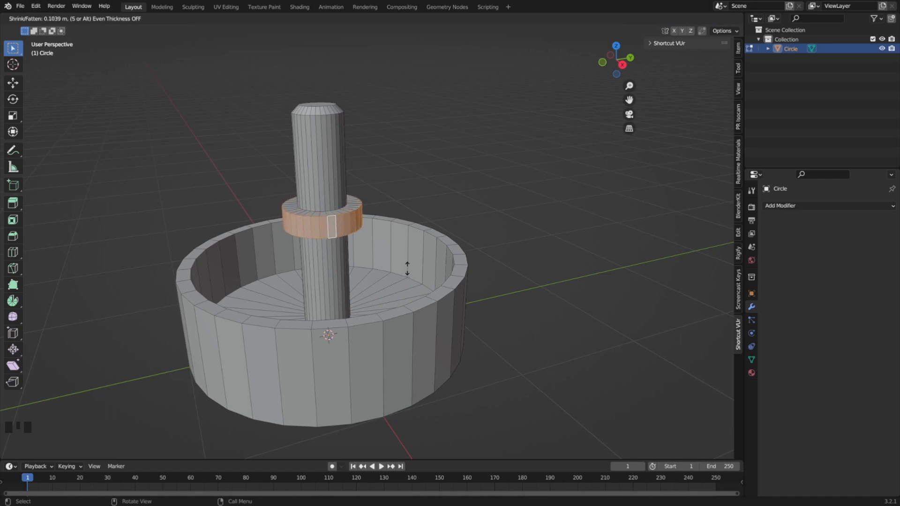
{"action": "left_click", "coordinate": [407, 269]}
{"action": "key", "text": "ctrl+b"}
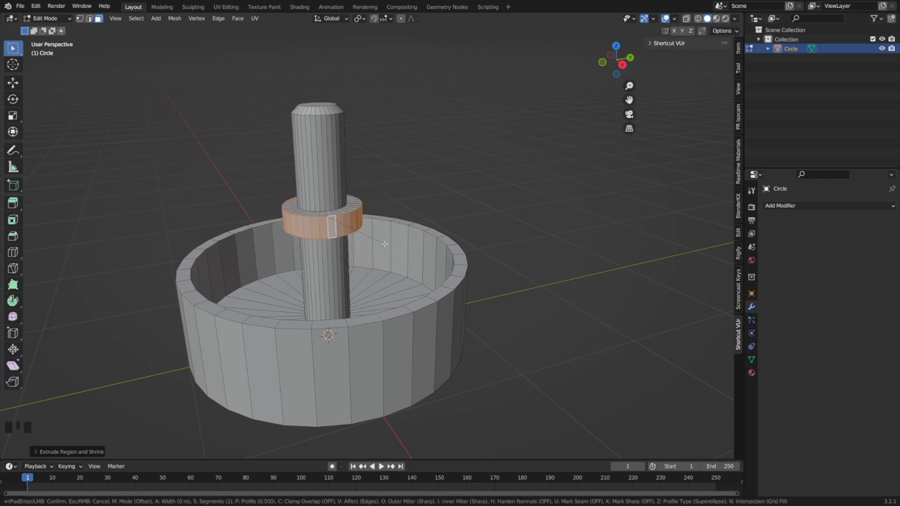
{"action": "left_click", "coordinate": [387, 246]}
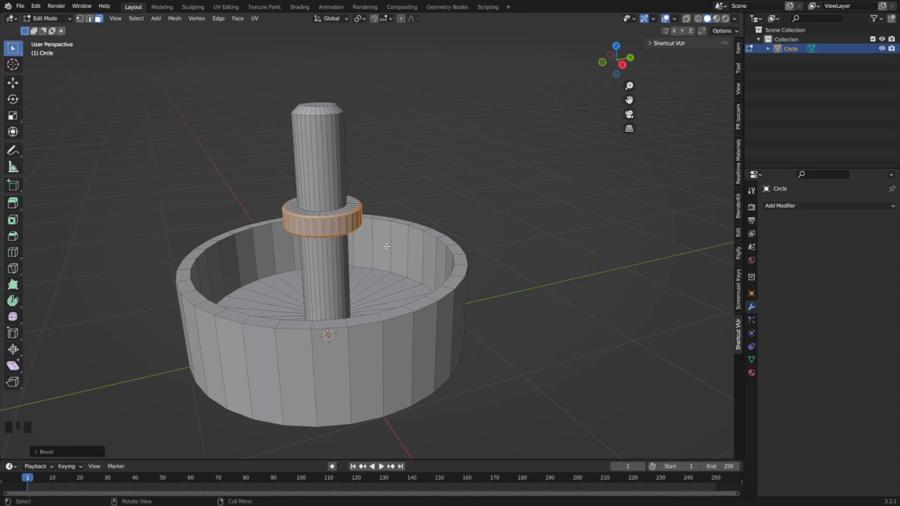
Return to Object Mode, shade the bowl object smooth, and enable Auto Smooth at 43.5°.
{"action": "key", "text": "Tab"}
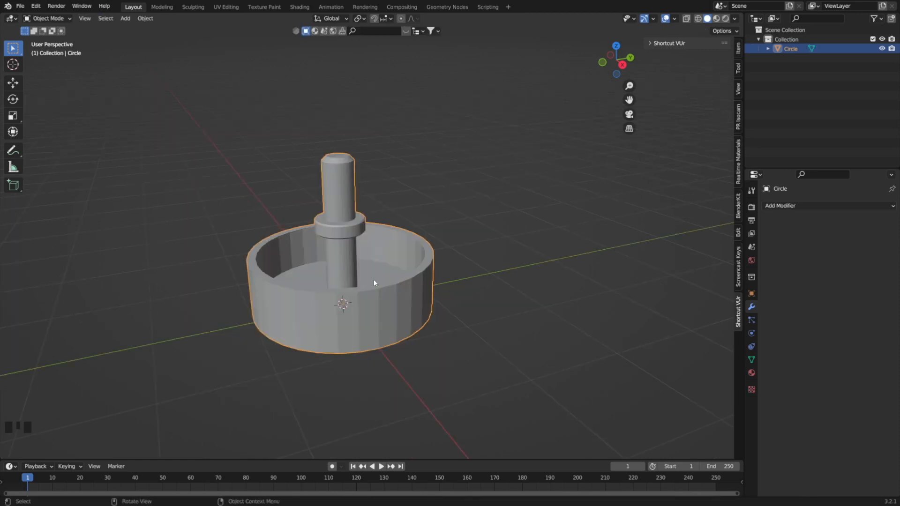
{"action": "right_click", "coordinate": [373, 279]}
{"action": "left_click", "coordinate": [362, 279]}
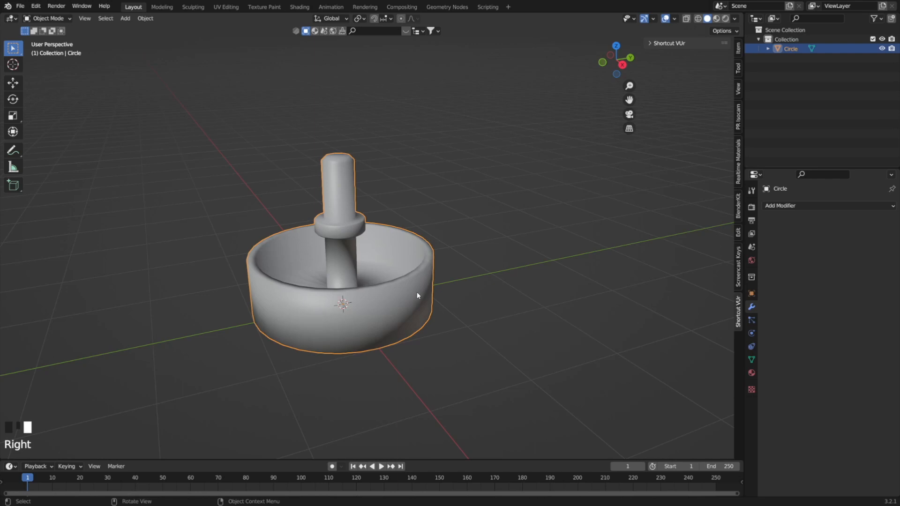
{"action": "left_click", "coordinate": [751, 360]}
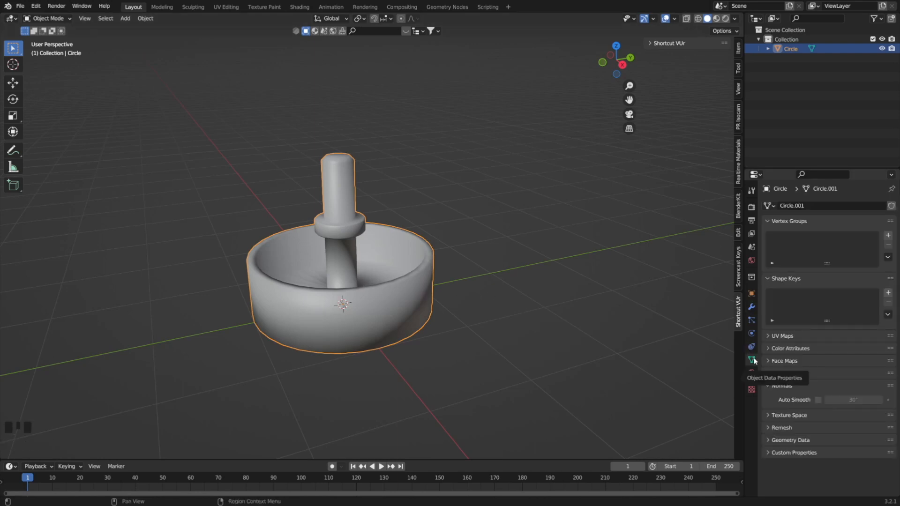
{"action": "left_click", "coordinate": [817, 400]}
{"action": "mouse_move", "coordinate": [843, 401]}
{"action": "left_mouse_down"}
{"action": "mouse_move", "coordinate": [874, 402]}
{"action": "mouse_move", "coordinate": [858, 401]}
{"action": "left_mouse_up"}
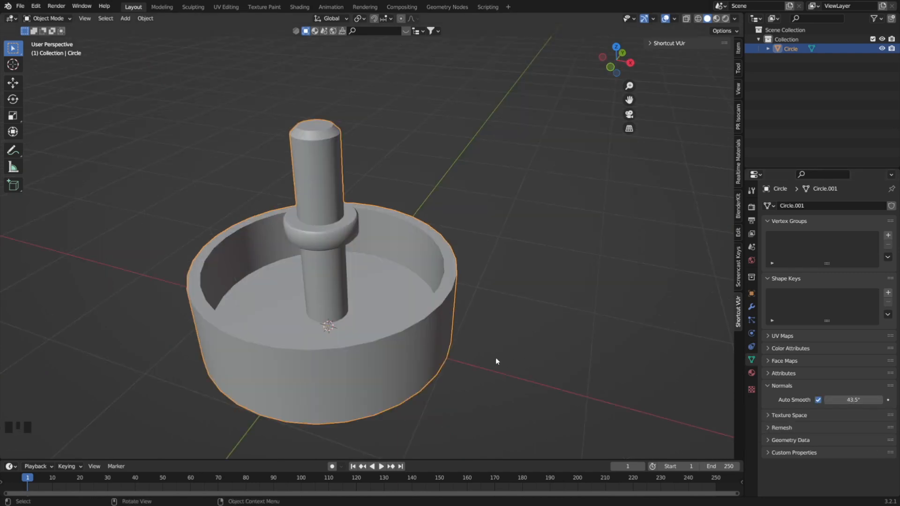
Add a Bevel modifier to the bowl object.
{"action": "left_click", "coordinate": [752, 307]}
{"action": "left_click", "coordinate": [790, 205]}
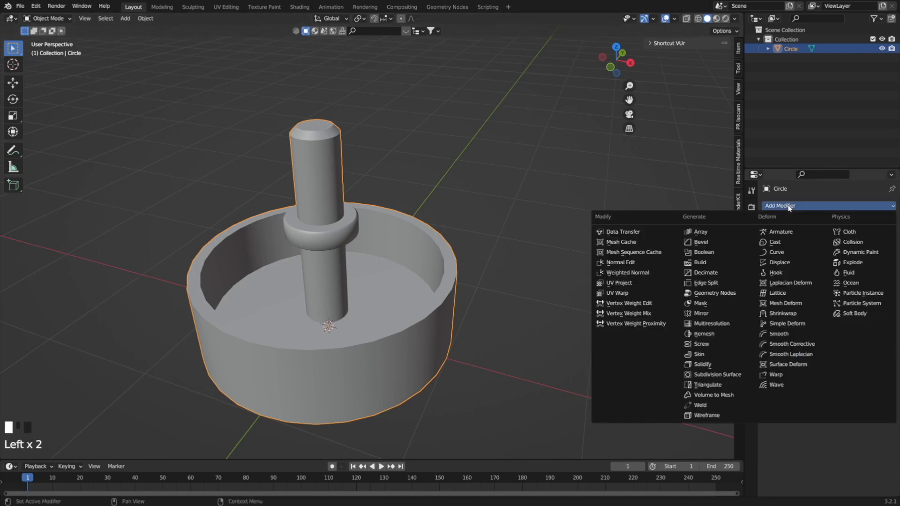
{"action": "left_click", "coordinate": [706, 242]}
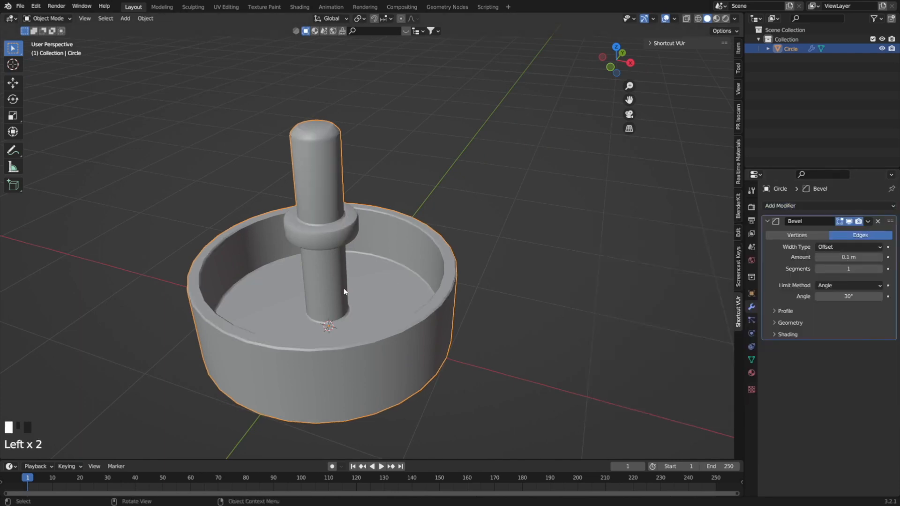
Add a mesh plane beside the bowl and scale it to about 0.54.
{"action": "middle_click_drag", "start_coordinate": [347, 328], "coordinate": [308, 326]}
{"action": "scroll", "coordinate": [308, 326], "scroll_direction": "down", "scroll_amount": 1}
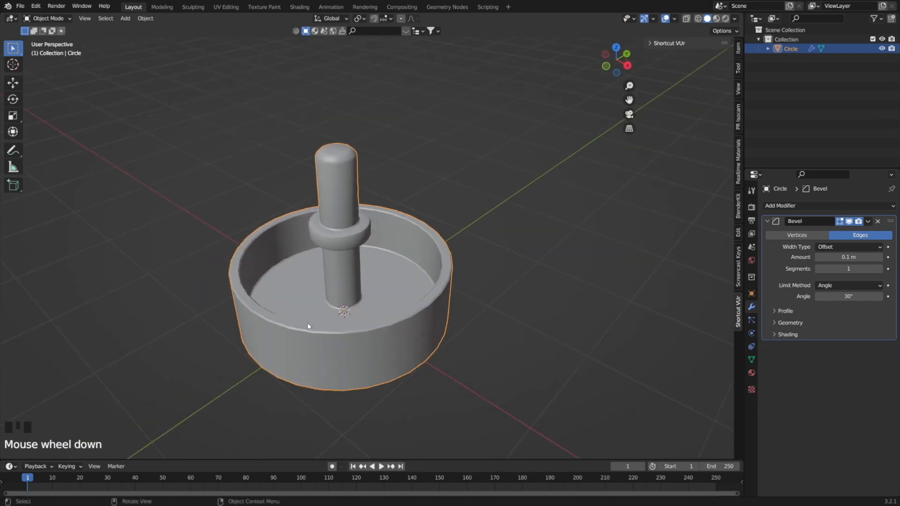
{"action": "scroll", "coordinate": [308, 323], "scroll_direction": "down", "scroll_amount": 1}
{"action": "left_click", "coordinate": [530, 280]}
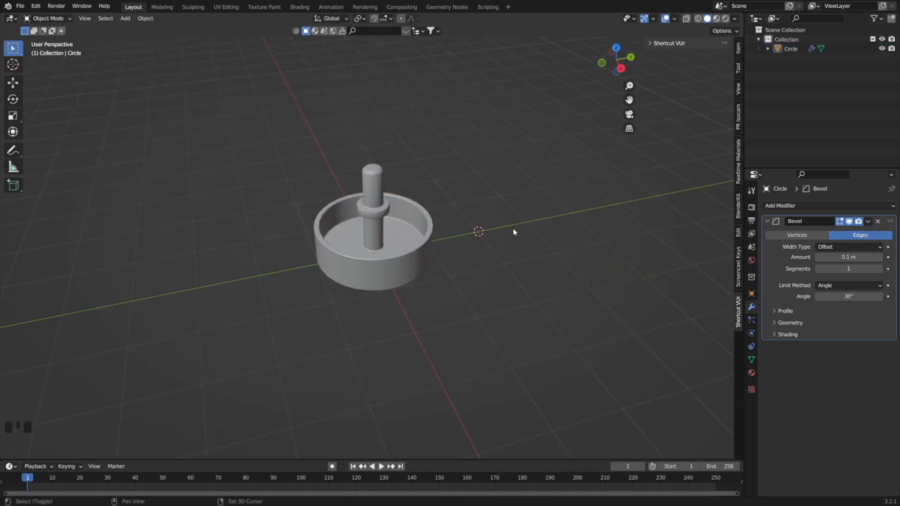
{"action": "key", "text": "shift+a"}
{"action": "mouse_move", "coordinate": [511, 232]}
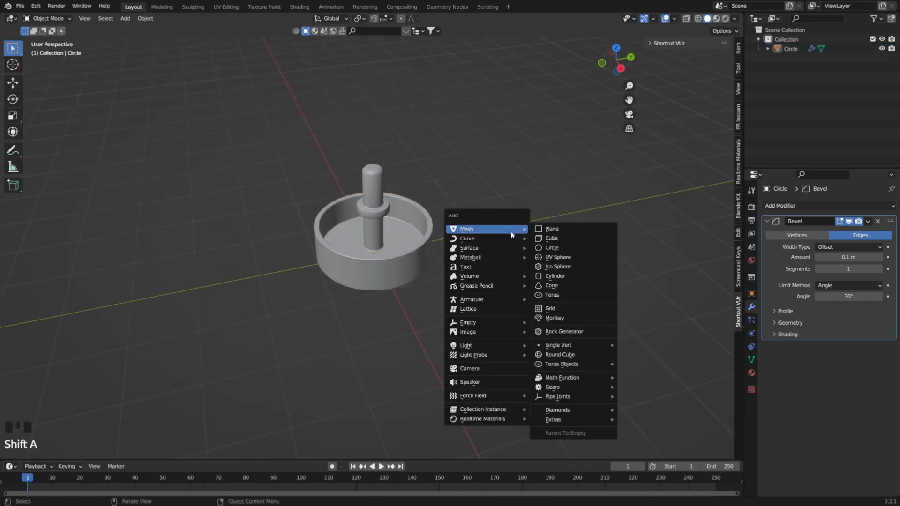
{"action": "left_click", "coordinate": [552, 229]}
{"action": "key", "text": "s"}
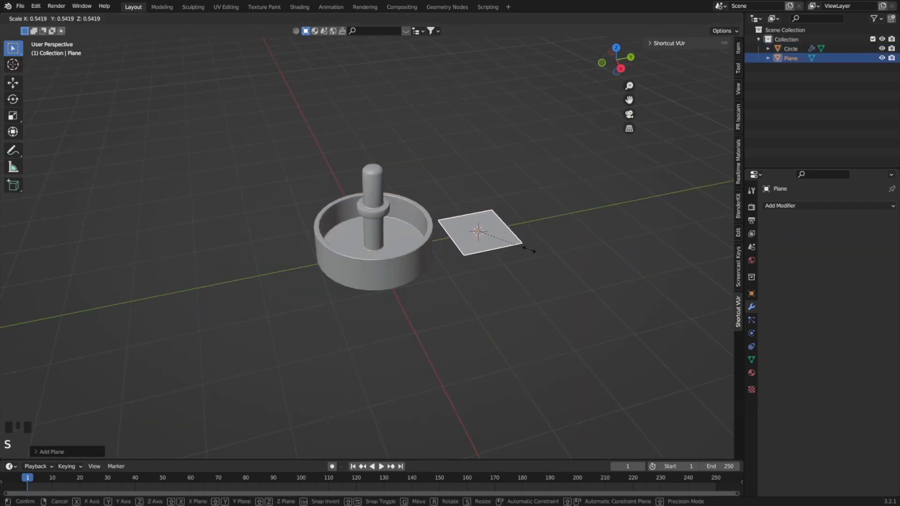
{"action": "left_click", "coordinate": [525, 249]}
In top view, scale the plane along X to about 0.43 to make a narrow rectangle.
{"action": "key", "text": "KP_7"}
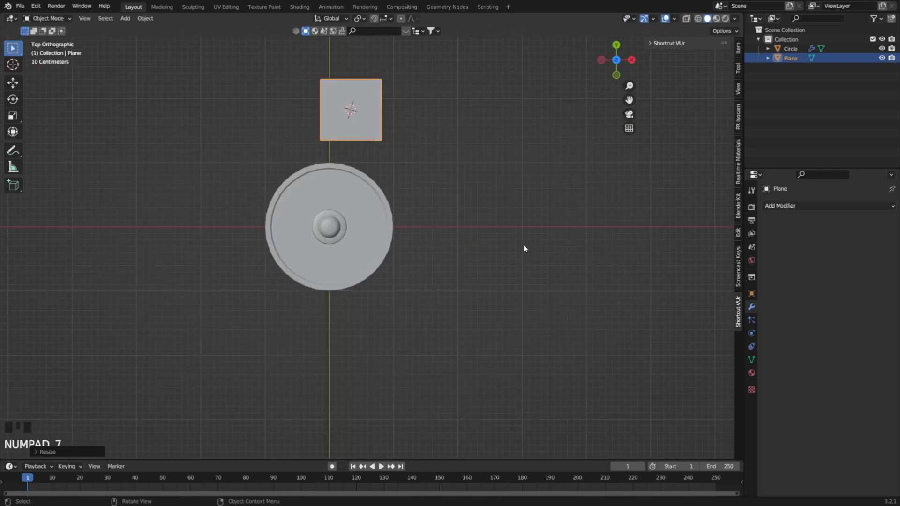
{"action": "middle_click_drag", "start_coordinate": [443, 153], "coordinate": [421, 215], "text": "shift"}
{"action": "scroll", "coordinate": [361, 205], "scroll_direction": "up", "scroll_amount": 3}
{"action": "middle_click_drag", "start_coordinate": [362, 205], "coordinate": [379, 253], "text": "shift"}
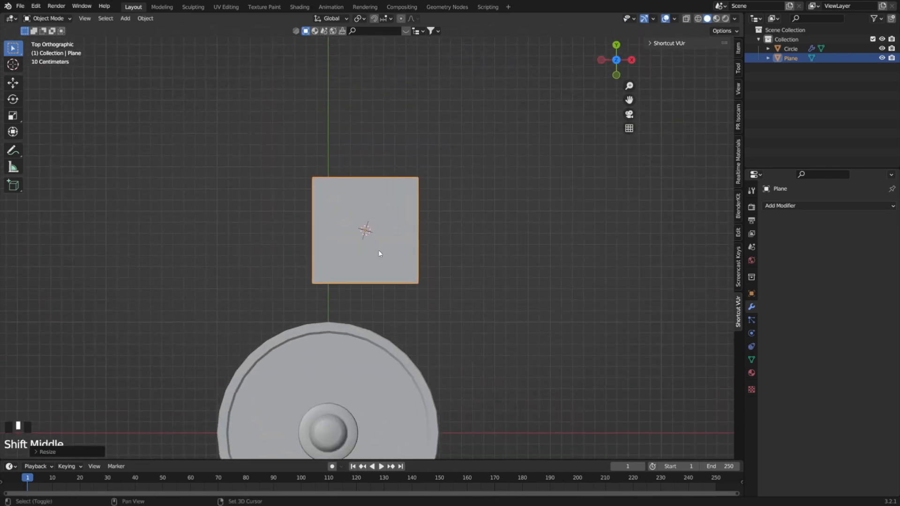
{"action": "key", "text": "s"}
{"action": "key", "text": "y"}
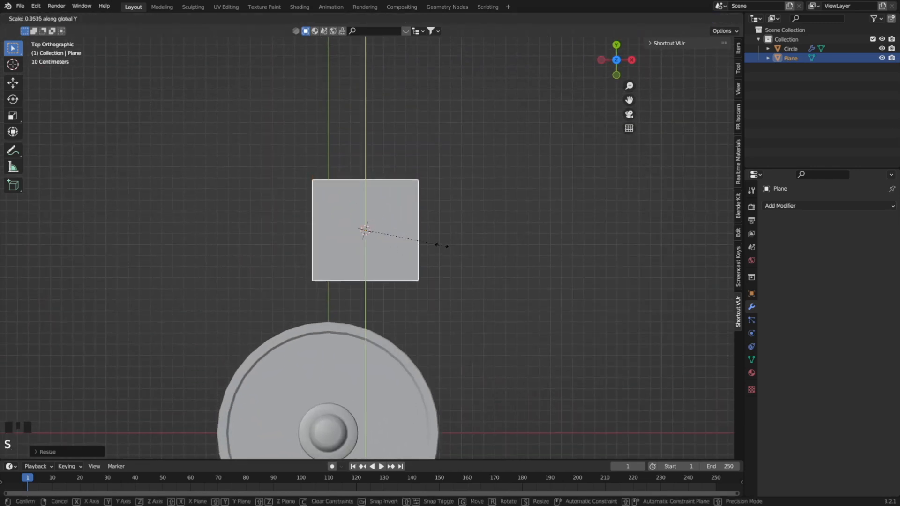
{"action": "key", "text": "x"}
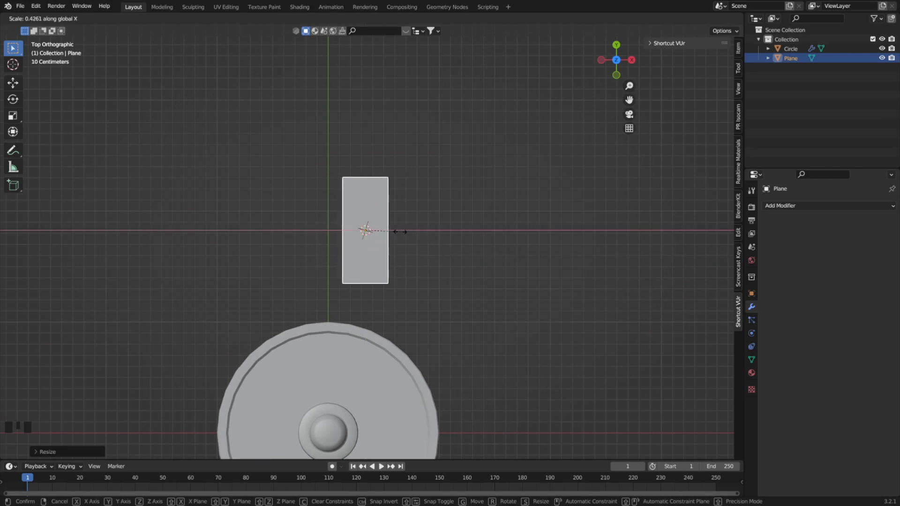
{"action": "left_click", "coordinate": [401, 232]}
Add two evenly spaced crosswise loop cuts in Edit Mode to split the rectangle into three sections along its length.
{"action": "key", "text": "Tab"}
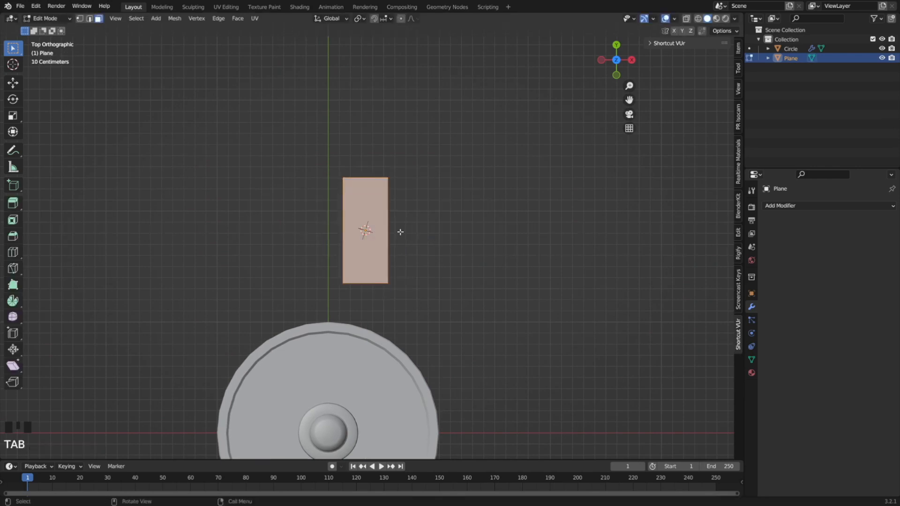
{"action": "key", "text": "ctrl"}
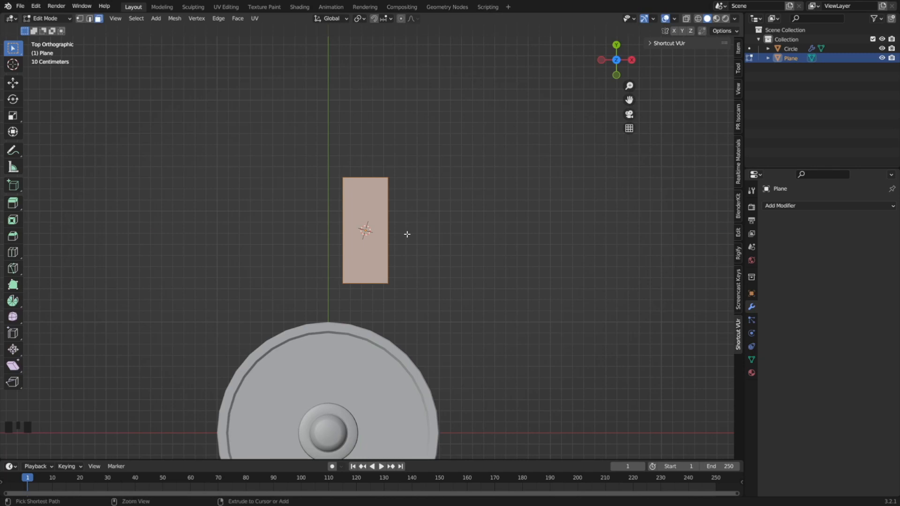
{"action": "key", "text": "ctrl+r"}
{"action": "scroll", "coordinate": [379, 222], "scroll_direction": "up", "scroll_amount": 2}
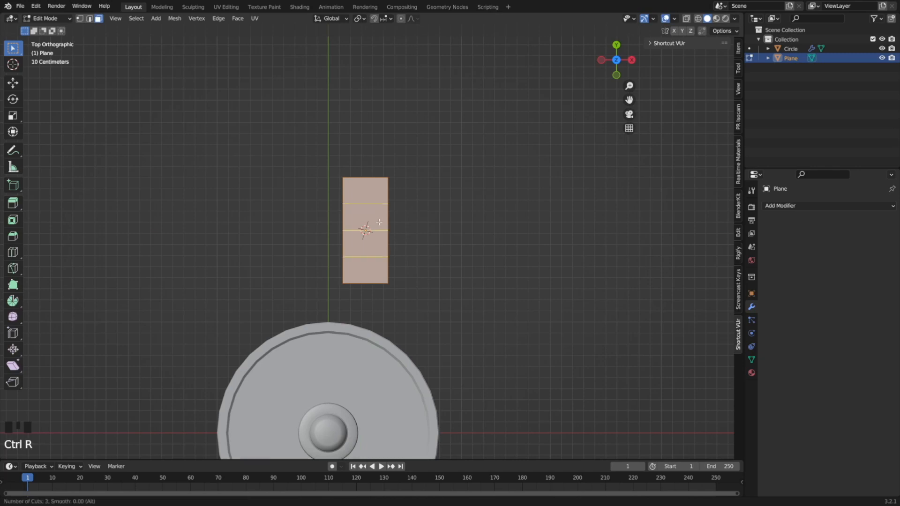
{"action": "left_click", "coordinate": [380, 222]}
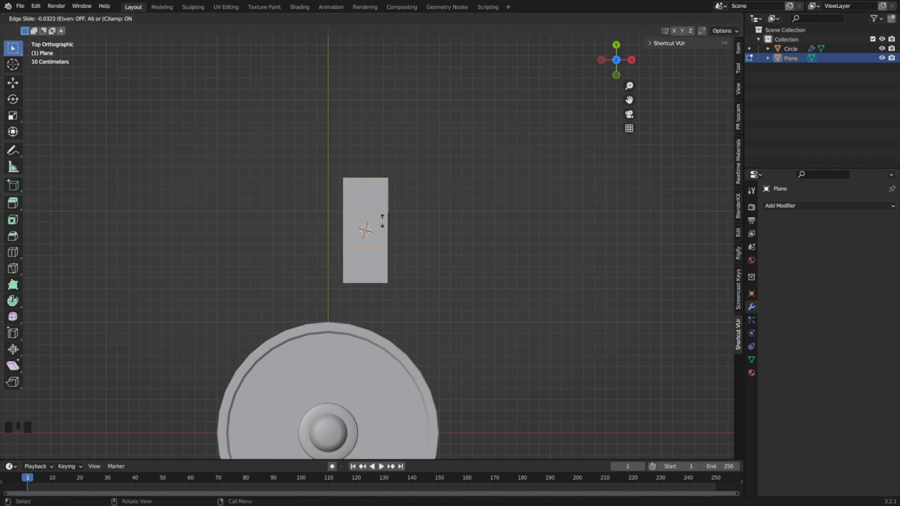
{"action": "left_click", "coordinate": [382, 221]}
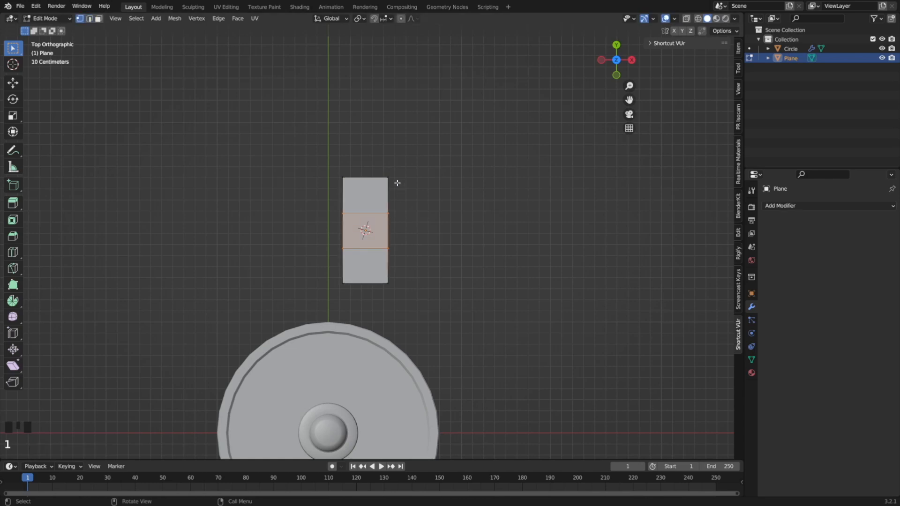
Taper both ends of the rectangular plane by scaling each short end edge to about half its width.
{"action": "left_click_drag", "start_coordinate": [396, 185], "coordinate": [317, 159]}
{"action": "key", "text": "s"}
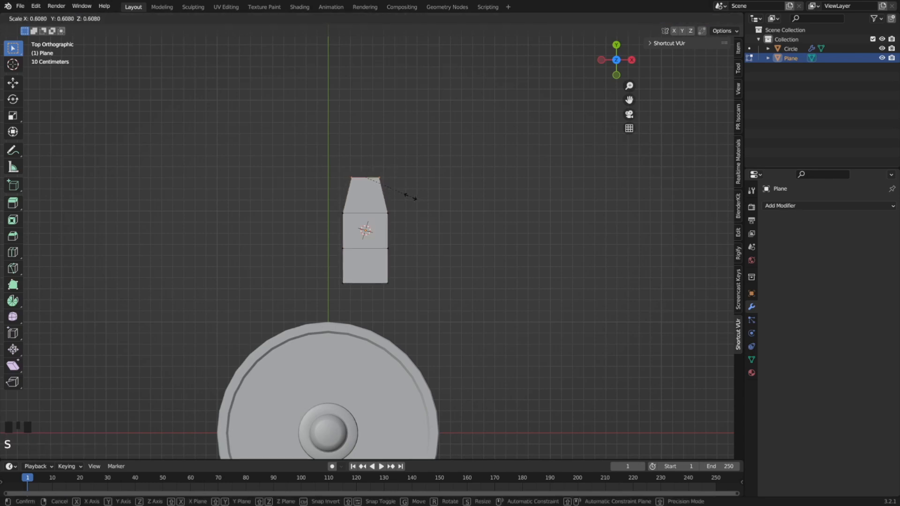
{"action": "left_click", "coordinate": [398, 192]}
{"action": "left_click", "coordinate": [337, 277]}
{"action": "key", "text": "s"}
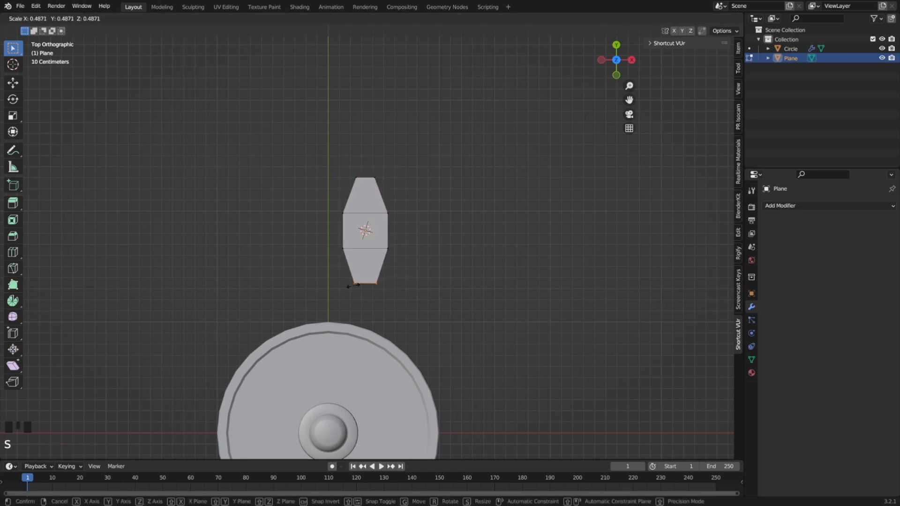
{"action": "left_click", "coordinate": [416, 244]}
Scale the plane's middle section up slightly to widen it and return to Object Mode.
{"action": "left_click_drag", "start_coordinate": [416, 256], "coordinate": [322, 193]}
{"action": "key", "text": "s"}
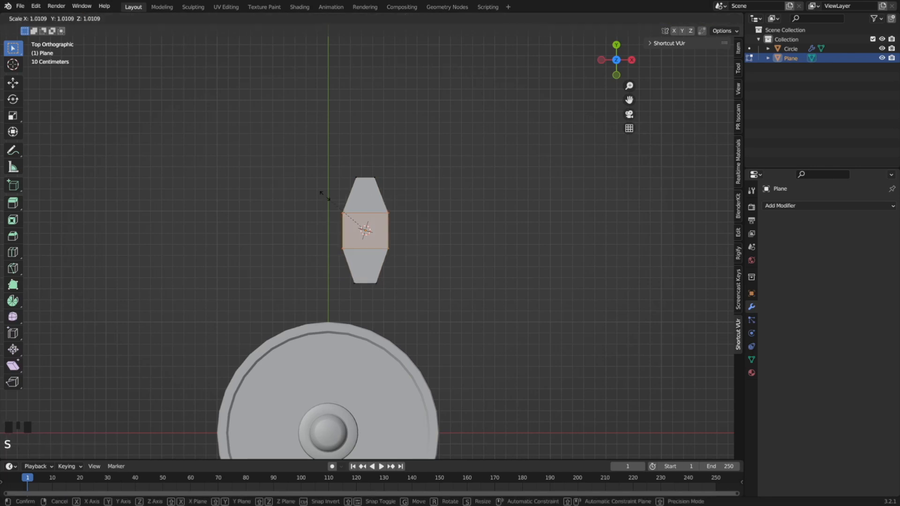
{"action": "left_click", "coordinate": [445, 251]}
{"action": "middle_click_drag", "start_coordinate": [446, 251], "coordinate": [407, 233]}
{"action": "key", "text": "alt+a"}
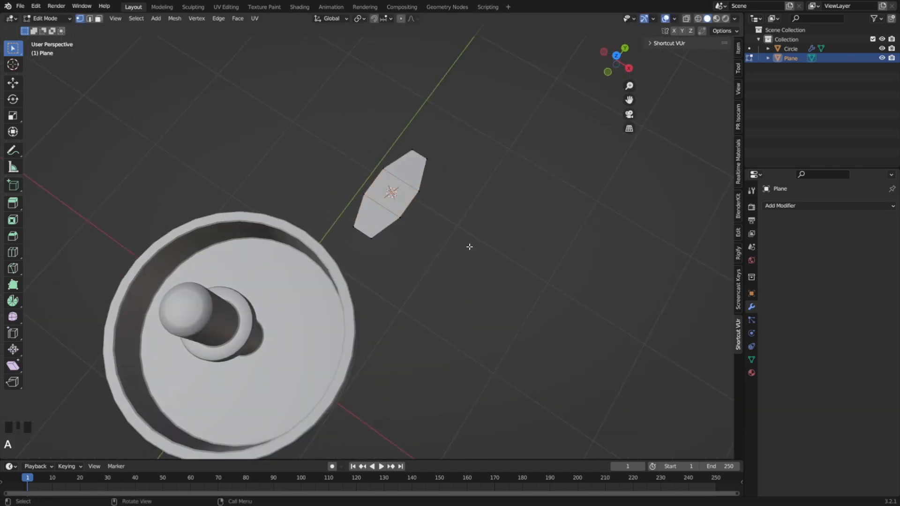
{"action": "key", "text": "ctrl+z"}
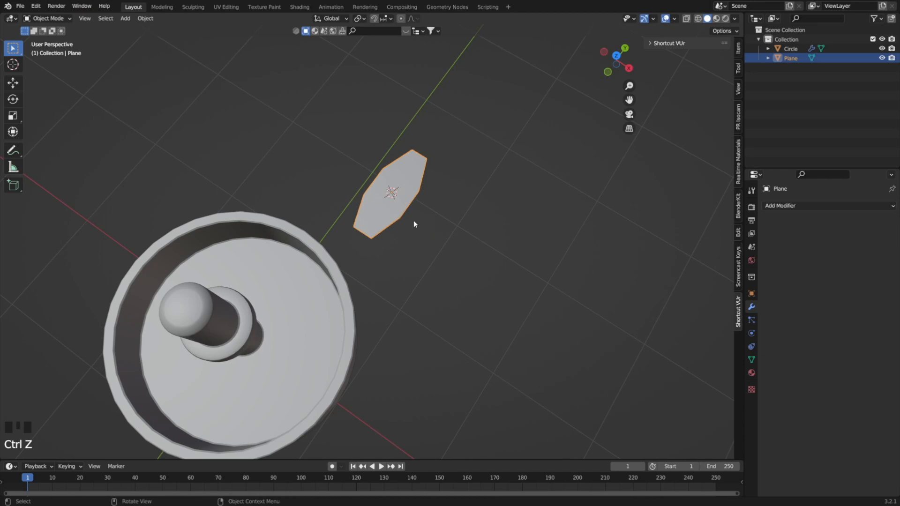
{"action": "middle_click_drag", "start_coordinate": [414, 224], "coordinate": [405, 190]}
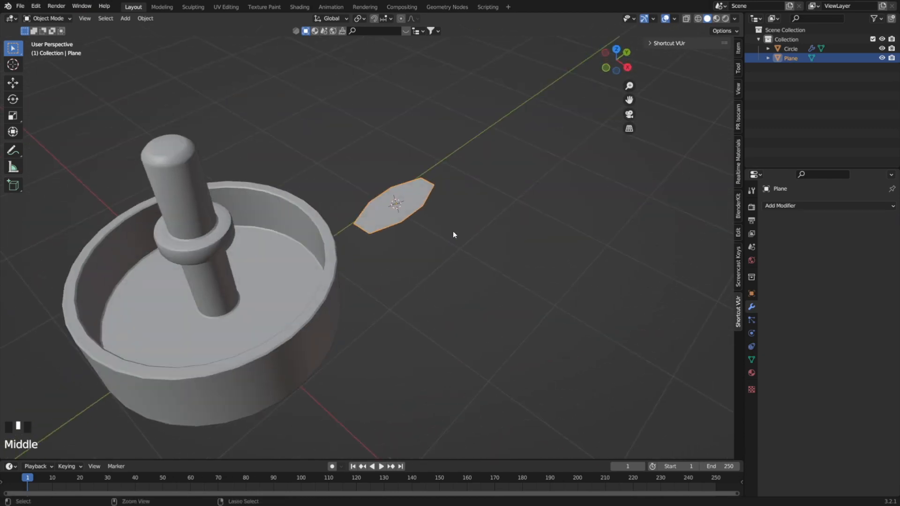
Add a Subdivision Surface modifier with two viewport levels to the tapered plane.
{"action": "key", "text": "ctrl+2"}
{"action": "middle_click_drag", "start_coordinate": [453, 232], "coordinate": [436, 202]}
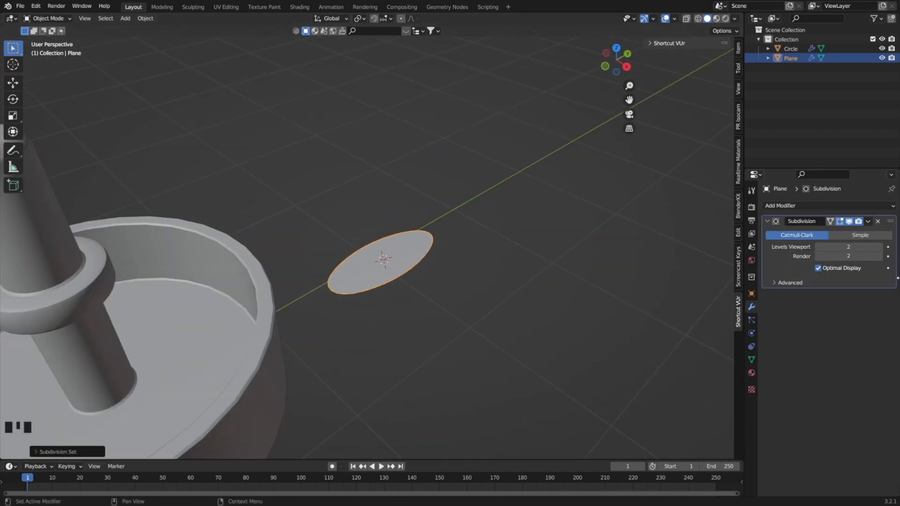
{"action": "left_click", "coordinate": [878, 248]}
{"action": "left_click", "coordinate": [817, 247]}
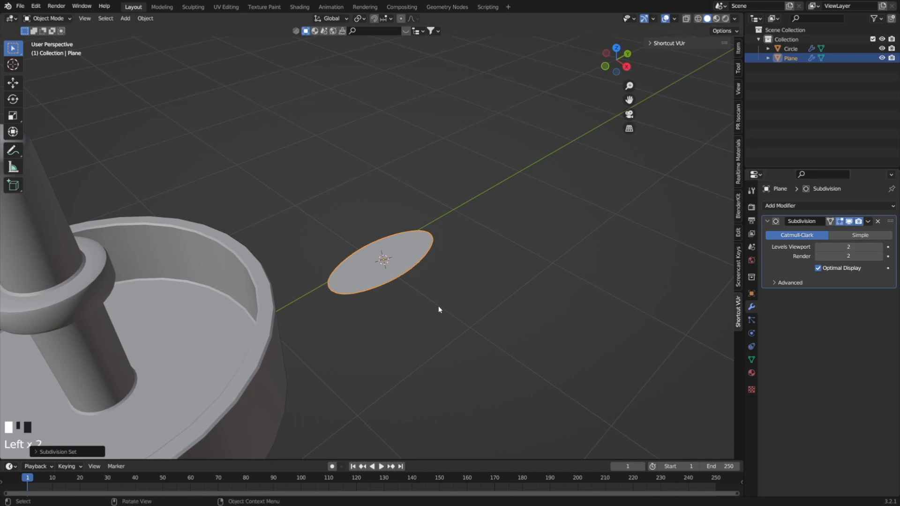
In Edit Mode, raise the plane's middle face along Z to arch the leaf shape.
{"action": "key", "text": "Tab"}
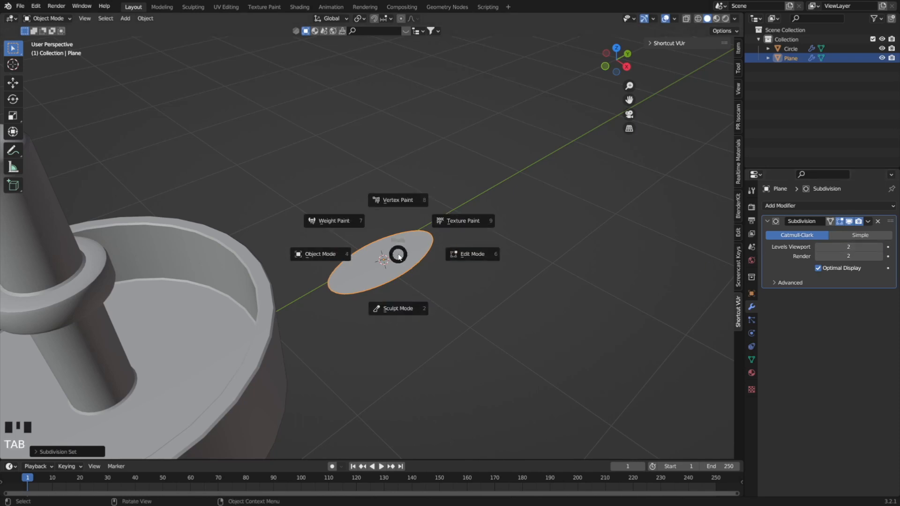
{"action": "key", "text": "3"}
{"action": "left_click", "coordinate": [401, 267]}
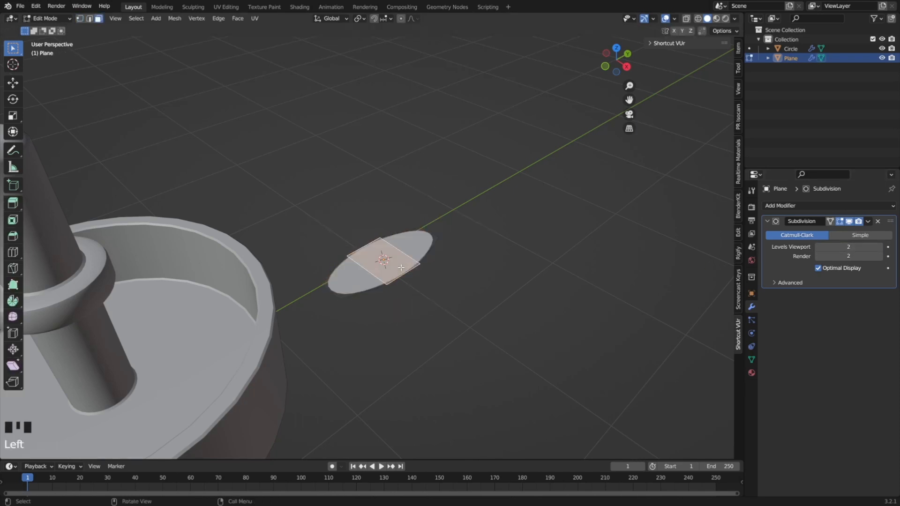
{"action": "key", "text": "g"}
{"action": "key", "text": "z"}
{"action": "left_click", "coordinate": [402, 260]}
{"action": "mouse_move", "coordinate": [402, 260]}
{"action": "middle_mouse_down"}
{"action": "mouse_move", "coordinate": [409, 282]}
{"action": "mouse_move", "coordinate": [404, 239]}
{"action": "mouse_move", "coordinate": [413, 289]}
{"action": "mouse_move", "coordinate": [417, 263]}
{"action": "middle_mouse_up"}
Add a centred lengthwise loop cut to the leaf and bevel it about 0.156 m wide with 2 segments.
{"action": "key", "text": "ctrl+r"}
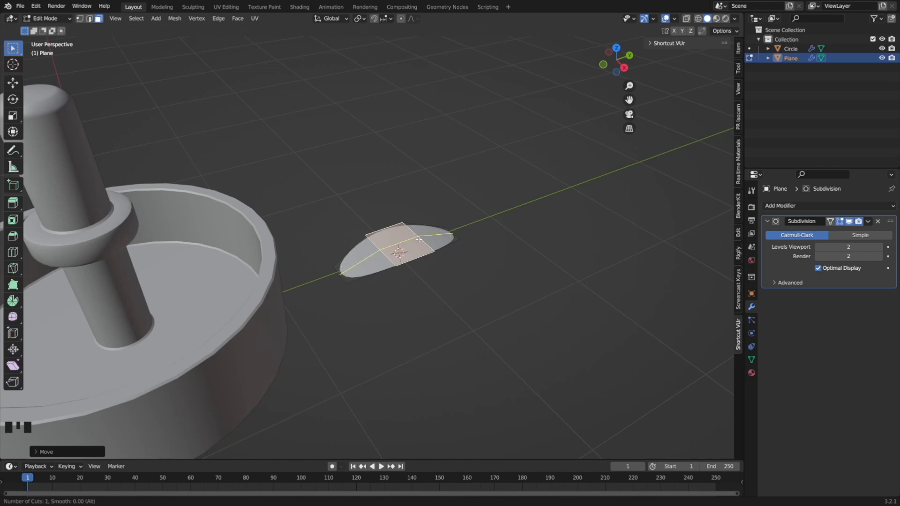
{"action": "left_click", "coordinate": [418, 238]}
{"action": "right_click", "coordinate": [418, 239]}
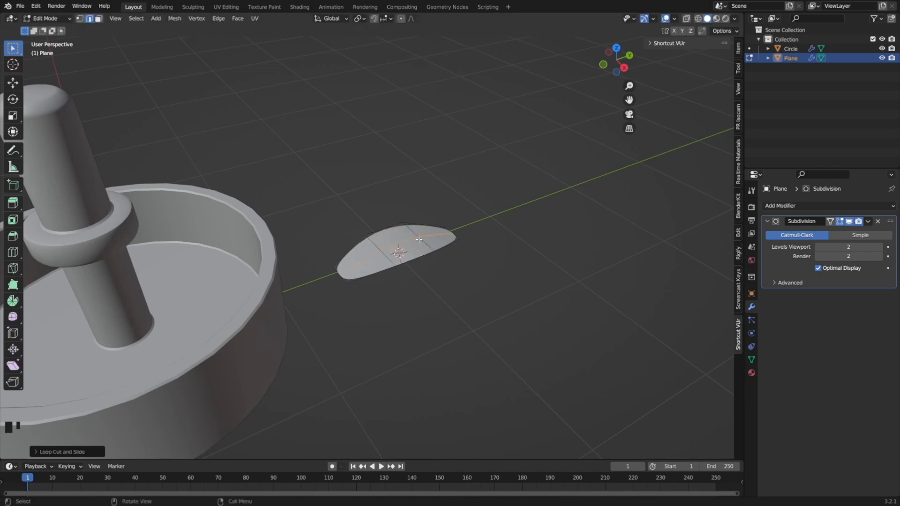
{"action": "key", "text": "ctrl+b"}
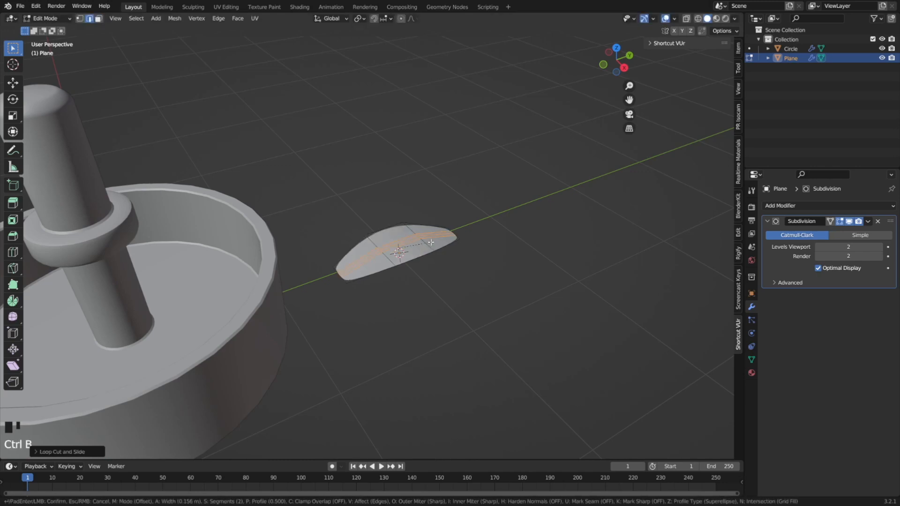
{"action": "left_click", "coordinate": [431, 242]}
Turn on Auto Merge and slide the centre-line vertex at the far crosswise cut to the leaf's tip.
{"action": "scroll", "coordinate": [398, 262], "scroll_direction": "up", "scroll_amount": 9}
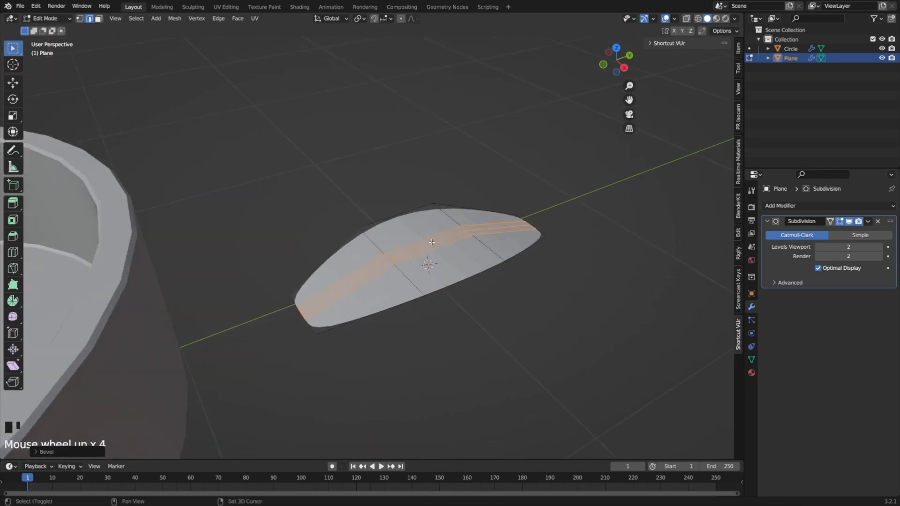
{"action": "scroll", "coordinate": [368, 284], "scroll_direction": "down", "scroll_amount": 1}
{"action": "middle_click_drag", "start_coordinate": [368, 285], "coordinate": [402, 287]}
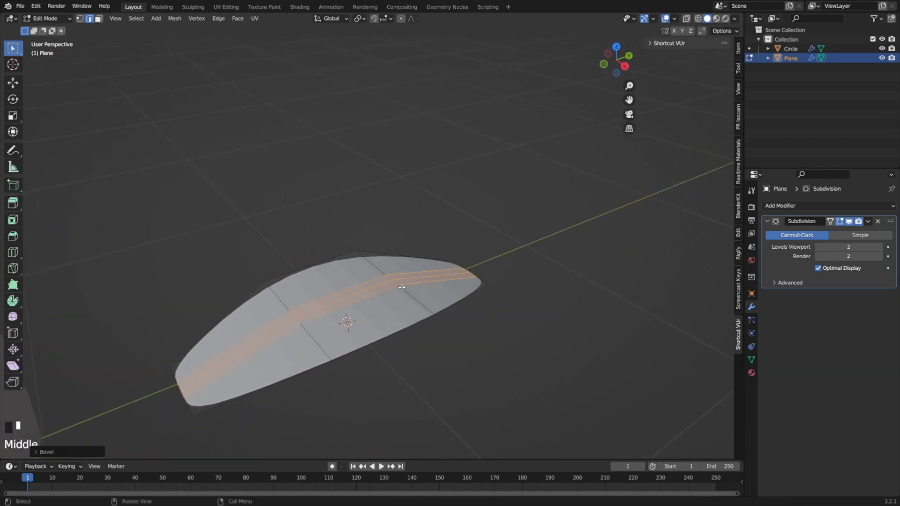
{"action": "key", "text": "1"}
{"action": "left_click", "coordinate": [389, 295]}
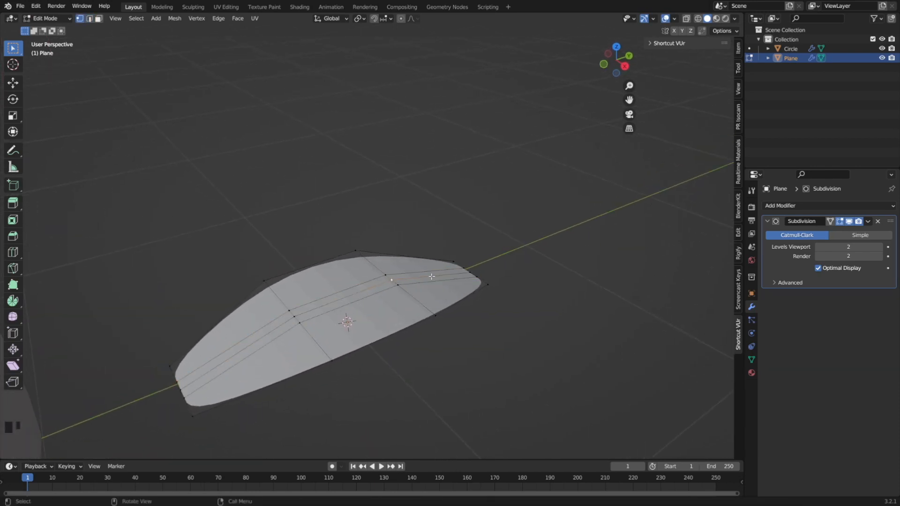
{"action": "left_click", "coordinate": [702, 31]}
{"action": "key", "text": "g"}
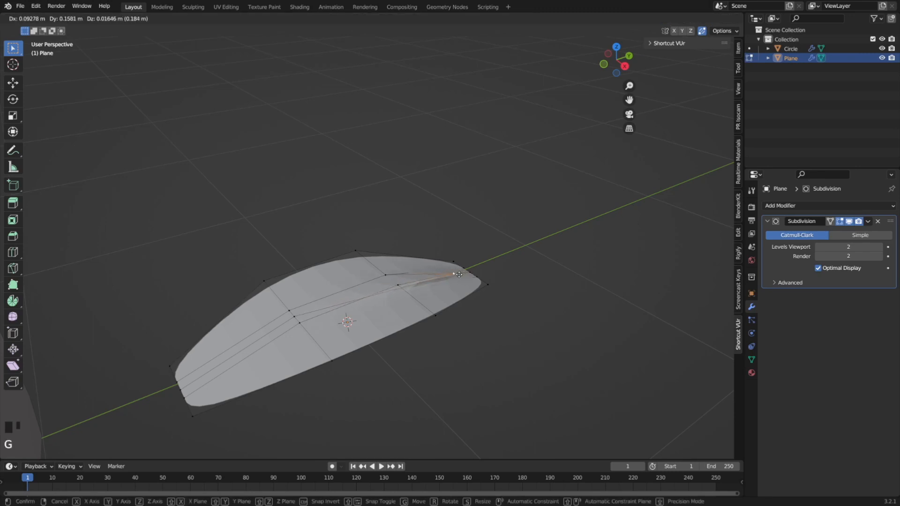
{"action": "key", "text": "g"}
{"action": "left_click", "coordinate": [539, 293]}
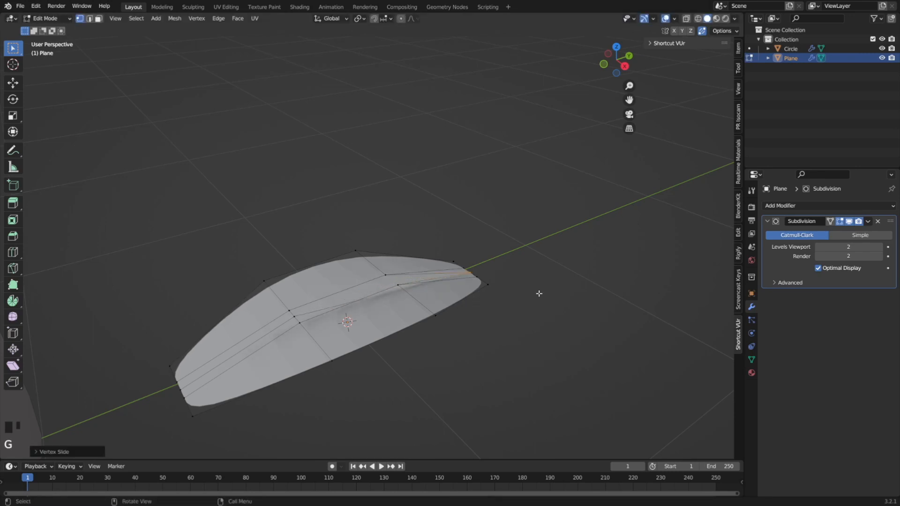
{"action": "middle_click_drag", "start_coordinate": [396, 294], "coordinate": [426, 281]}
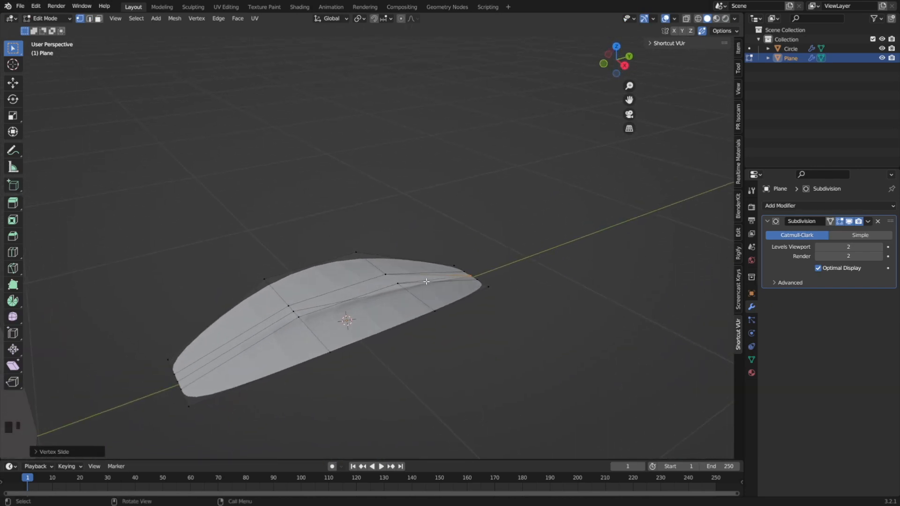
Select the lengthwise centre edges and lower them along Z to sink a shallow groove down the leaf.
{"action": "left_click", "coordinate": [89, 18]}
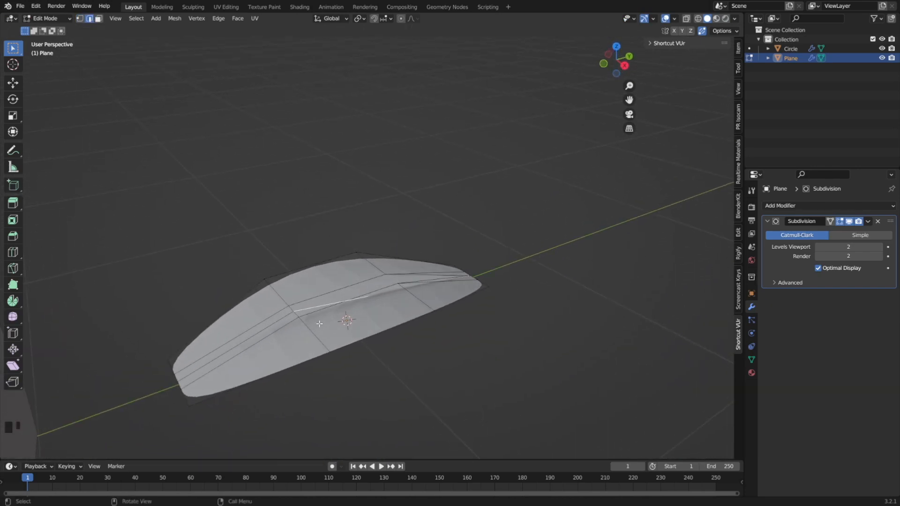
{"action": "left_click", "coordinate": [280, 322], "text": "shift"}
{"action": "key", "text": "e"}
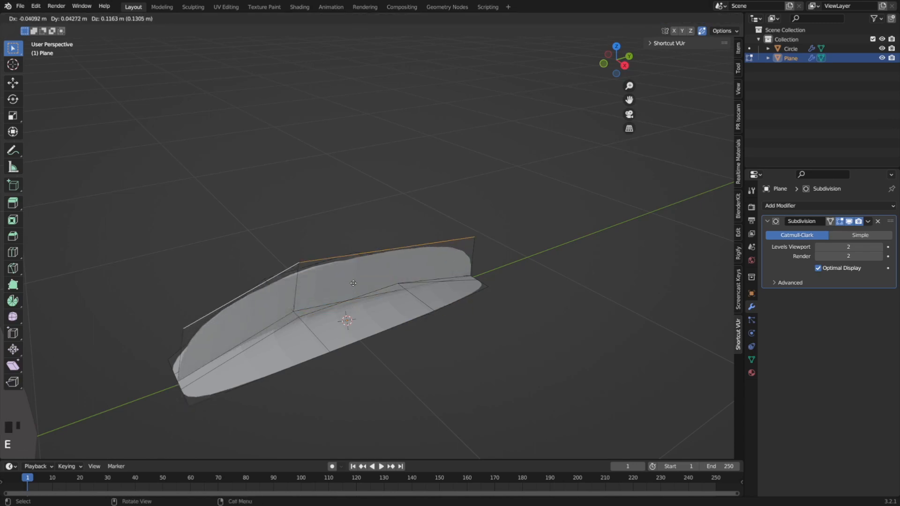
{"action": "key", "text": "z"}
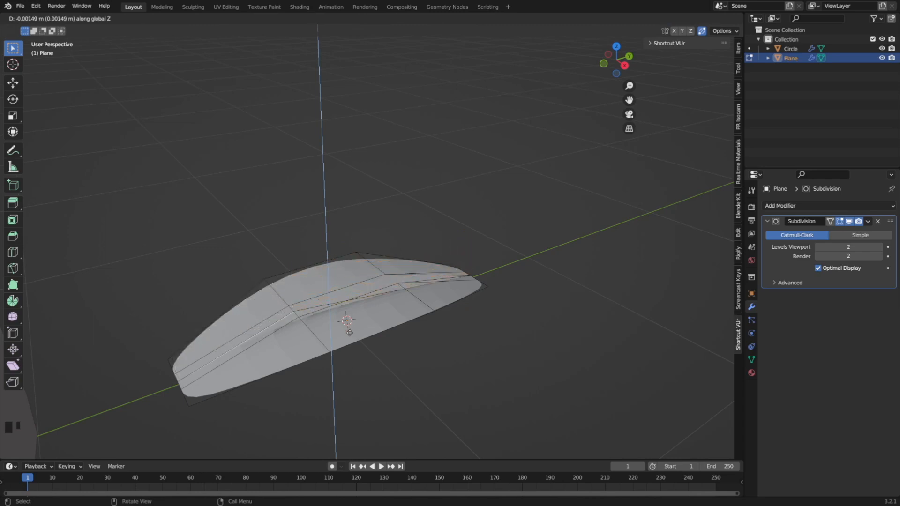
{"action": "left_click", "coordinate": [349, 330]}
Return to Object Mode and add a Solidify modifier to the leaf.
{"action": "key", "text": "Tab"}
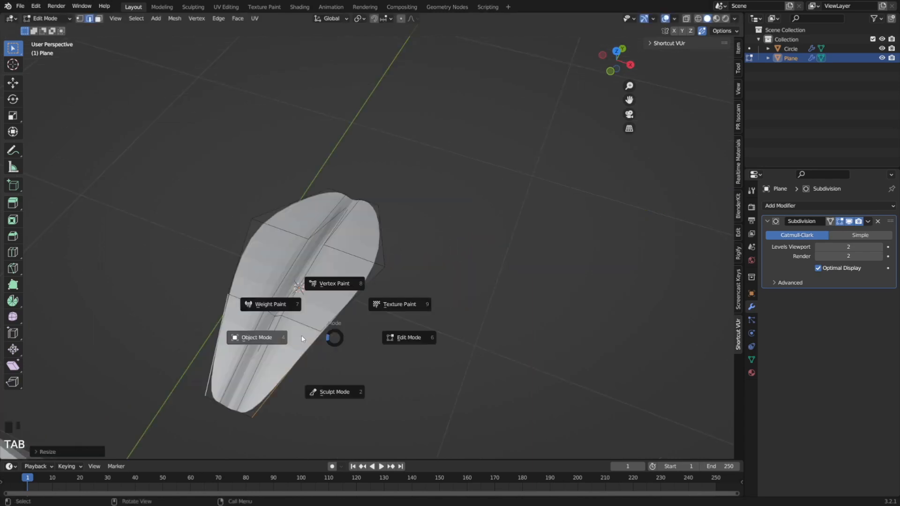
{"action": "left_click", "coordinate": [277, 338]}
{"action": "middle_click_drag", "start_coordinate": [354, 342], "coordinate": [342, 313]}
{"action": "right_click", "coordinate": [350, 291]}
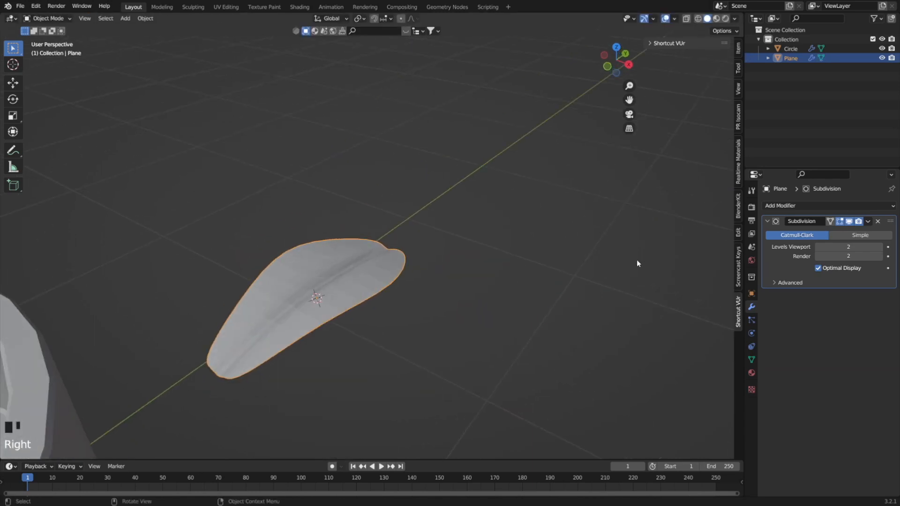
{"action": "left_click", "coordinate": [797, 205]}
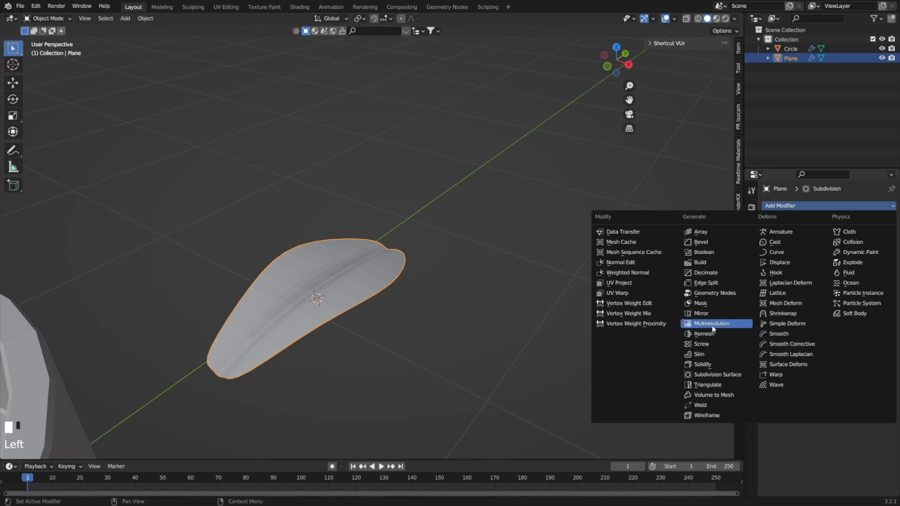
{"action": "left_click", "coordinate": [703, 365]}
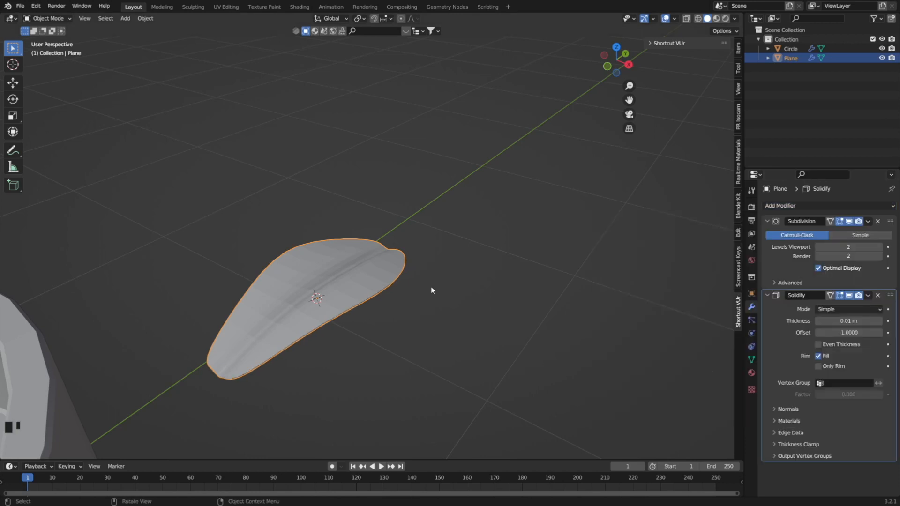
Set the leaf's Solidify thickness to 0.02 m.
{"action": "middle_click_drag", "start_coordinate": [369, 347], "coordinate": [359, 313]}
{"action": "scroll", "coordinate": [395, 368], "scroll_direction": "up", "scroll_amount": 4}
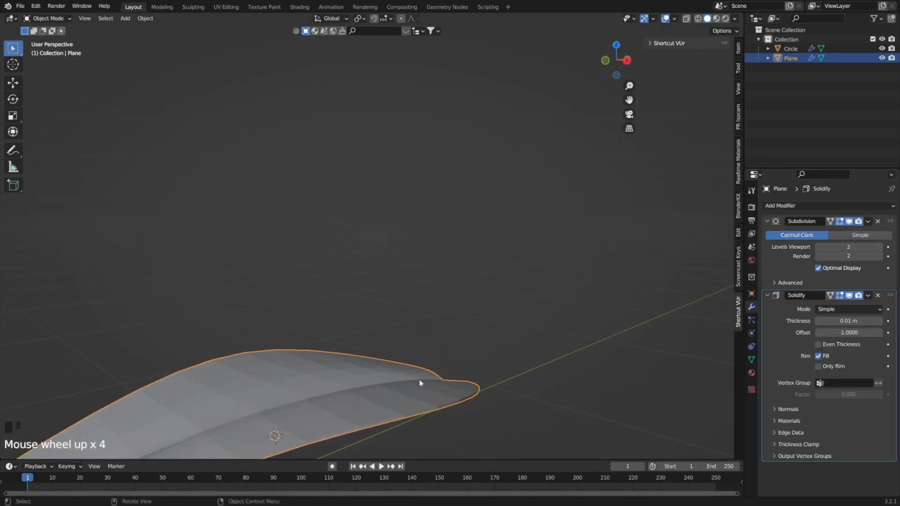
{"action": "middle_click_drag", "start_coordinate": [421, 382], "coordinate": [614, 298]}
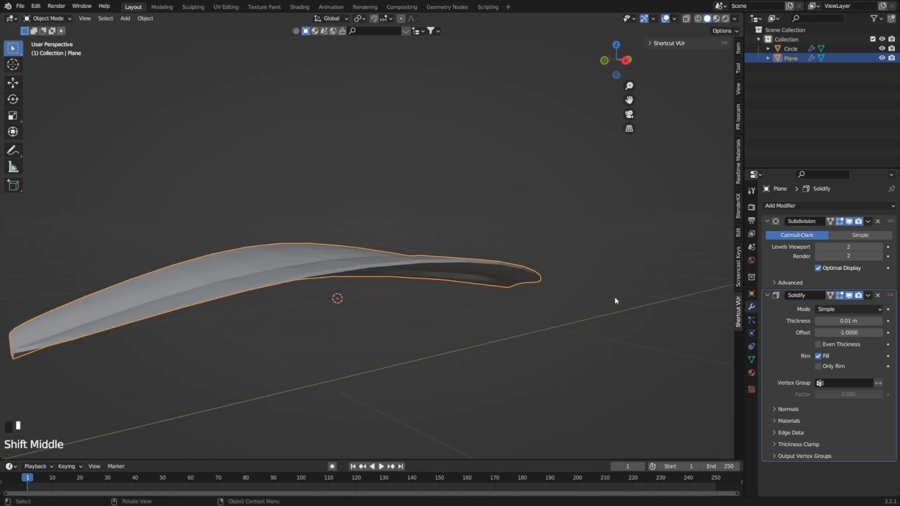
{"action": "left_click_drag", "start_coordinate": [854, 322], "coordinate": [874, 322]}
{"action": "middle_click_drag", "start_coordinate": [500, 281], "coordinate": [493, 297]}
{"action": "scroll", "coordinate": [493, 297], "scroll_direction": "down", "scroll_amount": 2}
{"action": "right_click", "coordinate": [395, 277]}
{"action": "left_click", "coordinate": [395, 277]}
{"action": "middle_click_drag", "start_coordinate": [395, 278], "coordinate": [417, 284]}
{"action": "left_click_drag", "start_coordinate": [850, 321], "coordinate": [838, 321]}
Apply smooth shading to the leaf and deselect it.
{"action": "right_click", "coordinate": [395, 282]}
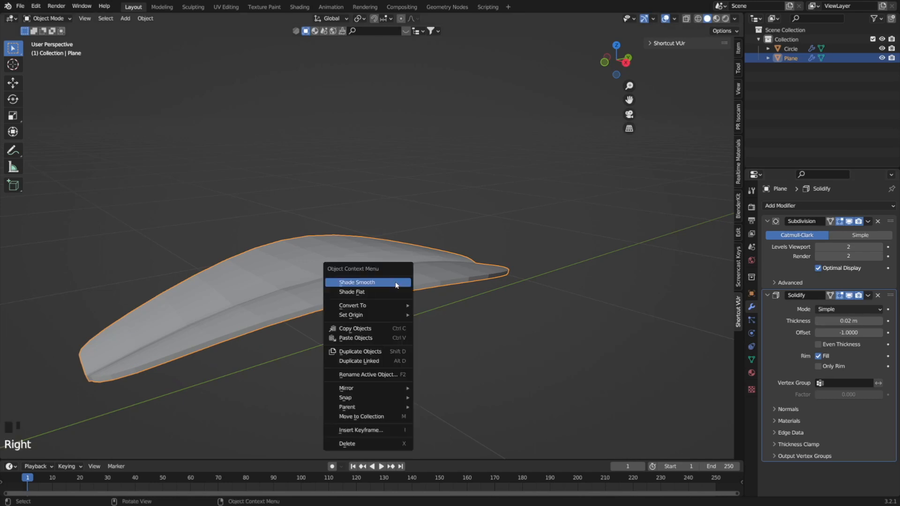
{"action": "left_click", "coordinate": [395, 282]}
{"action": "middle_click_drag", "start_coordinate": [395, 282], "coordinate": [444, 299]}
{"action": "scroll", "coordinate": [345, 282], "scroll_direction": "down", "scroll_amount": 4}
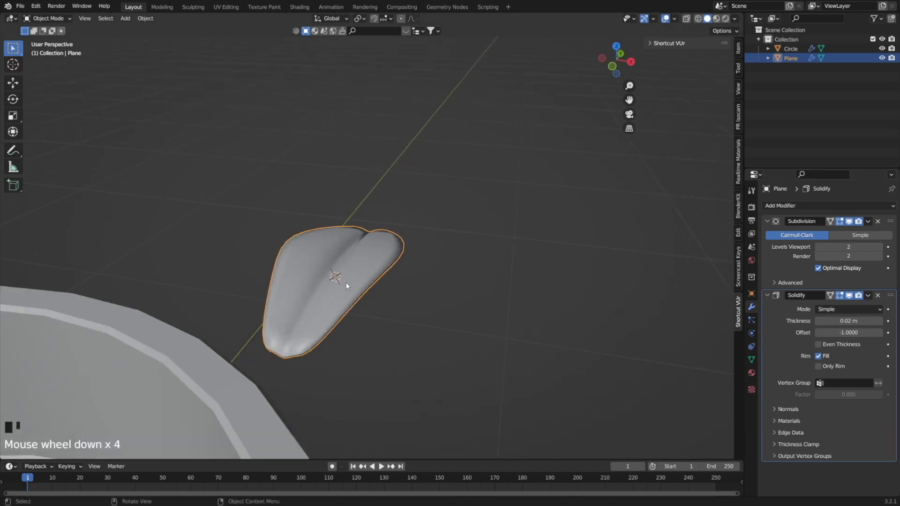
{"action": "middle_click_drag", "start_coordinate": [345, 282], "coordinate": [427, 263]}
{"action": "left_click", "coordinate": [439, 282]}
{"action": "scroll", "coordinate": [426, 260], "scroll_direction": "down", "scroll_amount": 6}
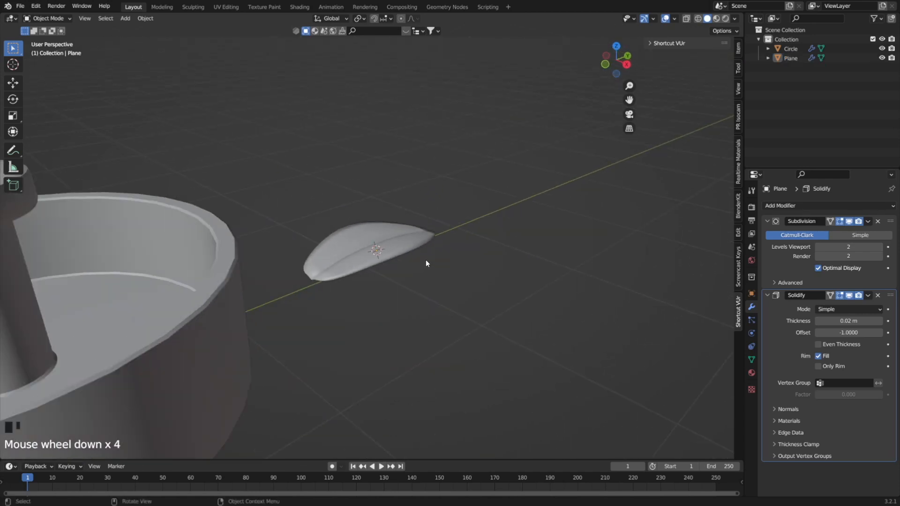
In top view, duplicate the leaf in place and rotate the copy about 90° to form a cross.
{"action": "left_click", "coordinate": [382, 248]}
{"action": "key", "text": "KP_7"}
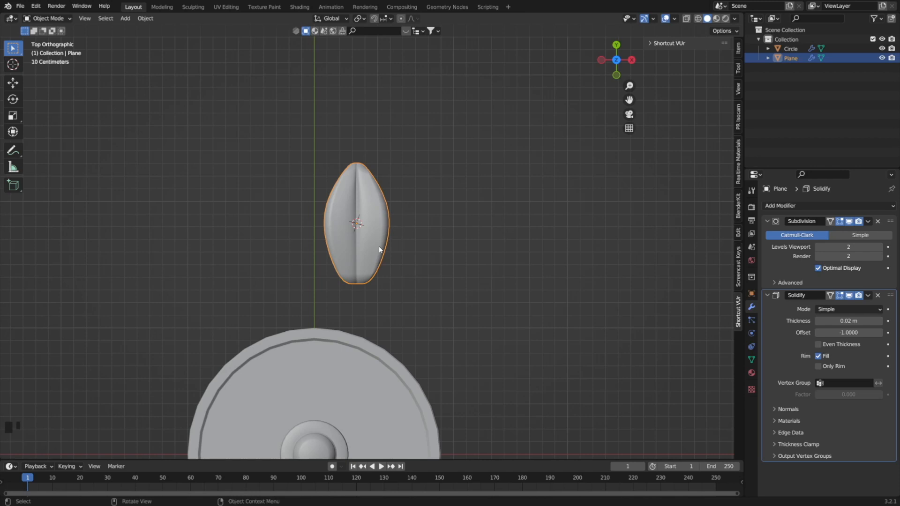
{"action": "key", "text": "shift+d"}
{"action": "right_click", "coordinate": [359, 246]}
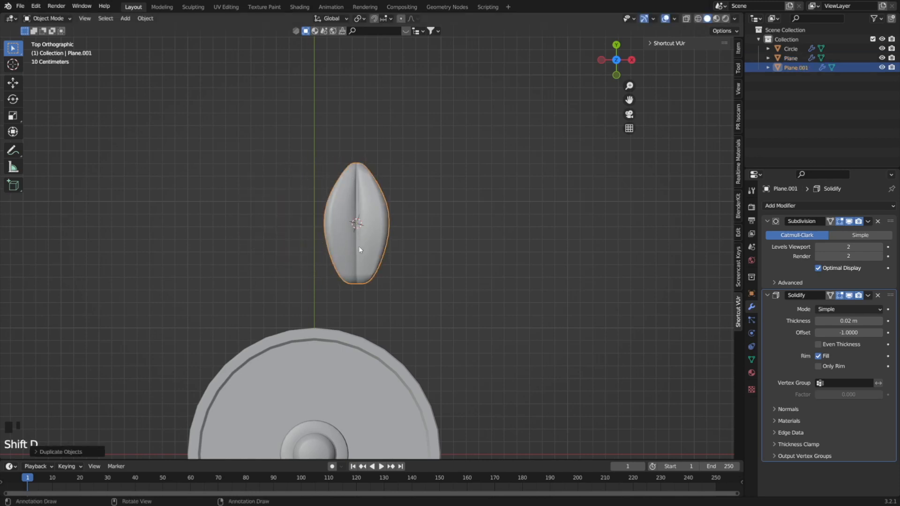
{"action": "key", "text": "r"}
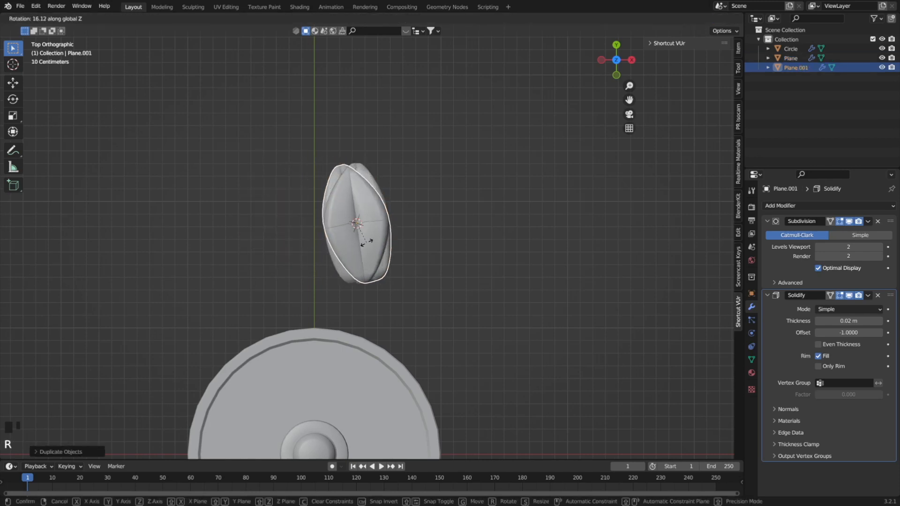
{"action": "left_click", "coordinate": [394, 220]}
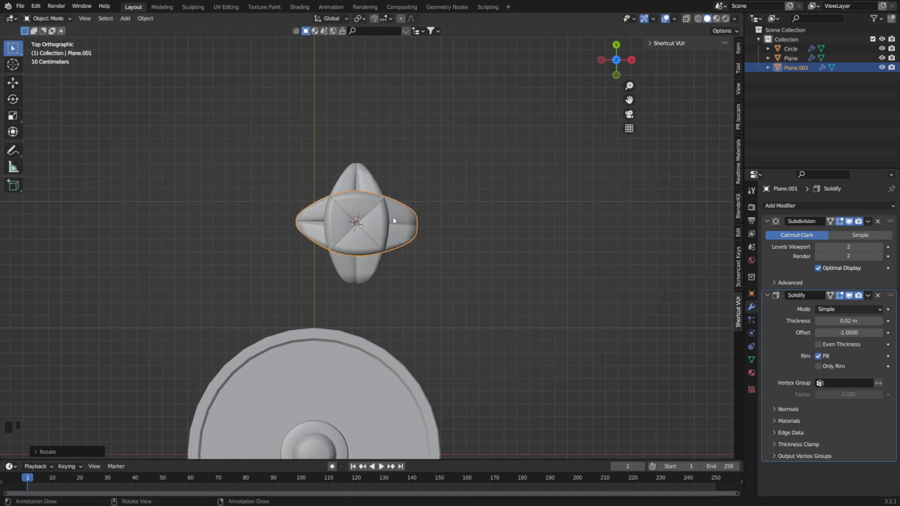
Move the rotated leaf copy along X and Y so its inner end meets the base of the upright leaf.
{"action": "key", "text": "g"}
{"action": "key", "text": "x"}
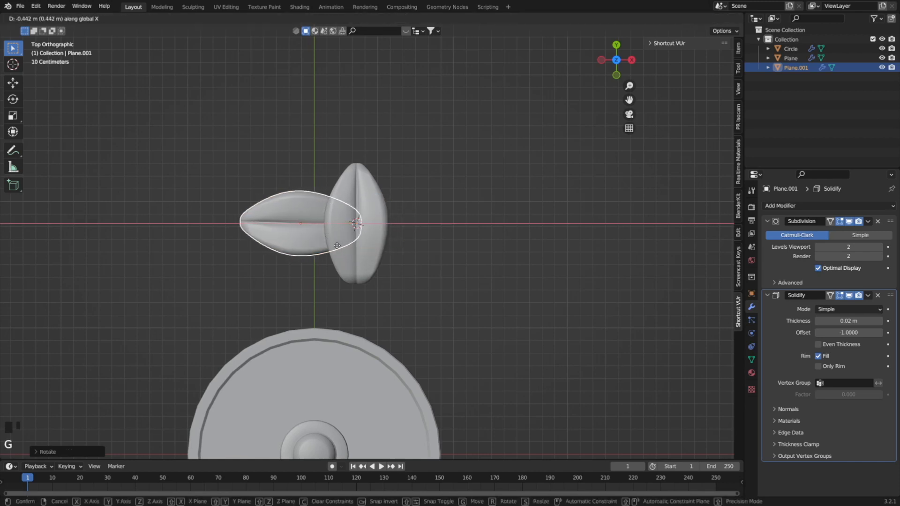
{"action": "left_click", "coordinate": [333, 245]}
{"action": "key", "text": "g"}
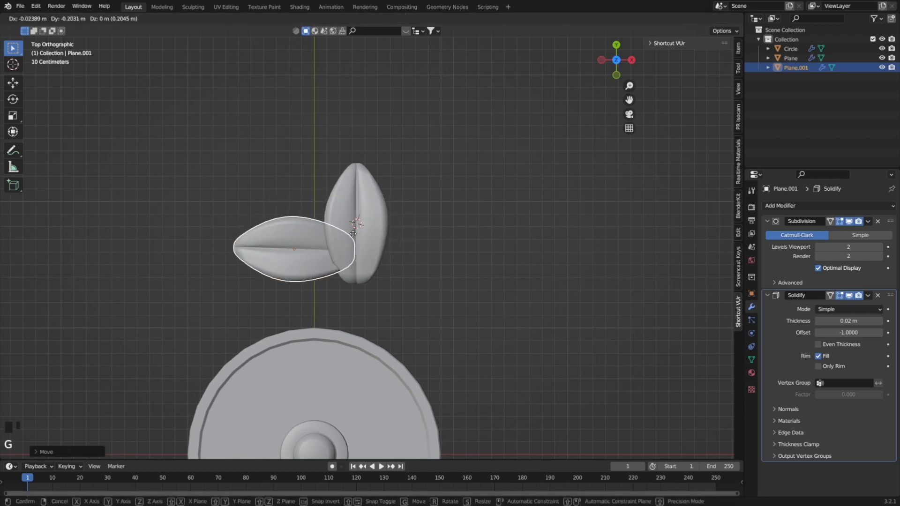
{"action": "key", "text": "x"}
{"action": "key", "text": "y"}
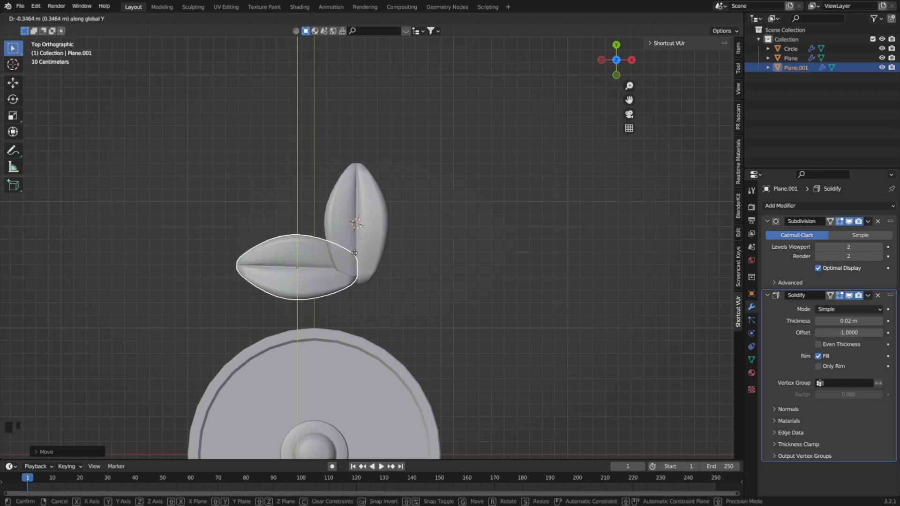
{"action": "left_click", "coordinate": [362, 273]}
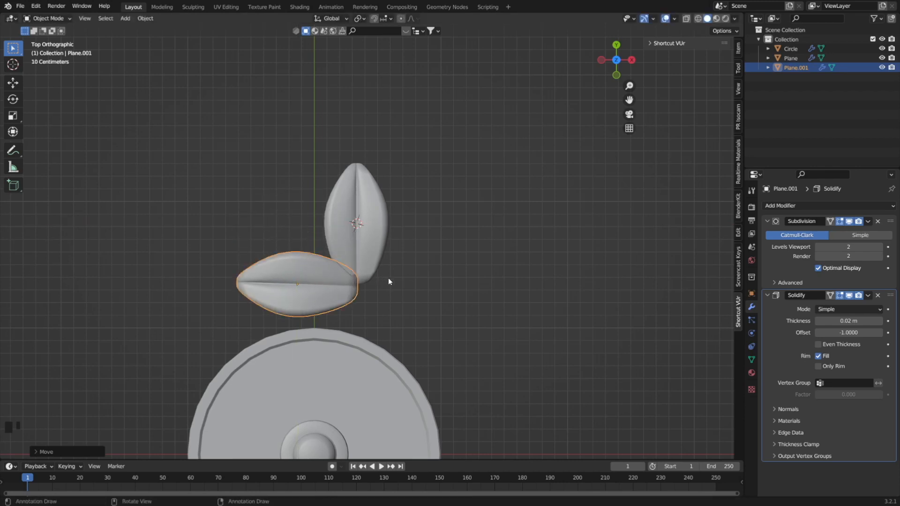
Rotate the side leaf around Z so its tip angles downward, and shift it along Y just below the upright leaf's base.
{"action": "key", "text": "r"}
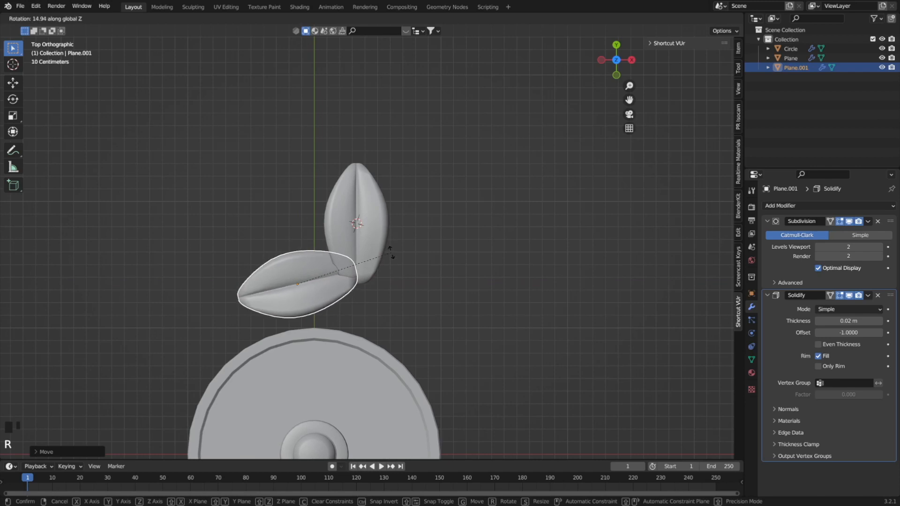
{"action": "left_click", "coordinate": [367, 243]}
{"action": "key", "text": "g"}
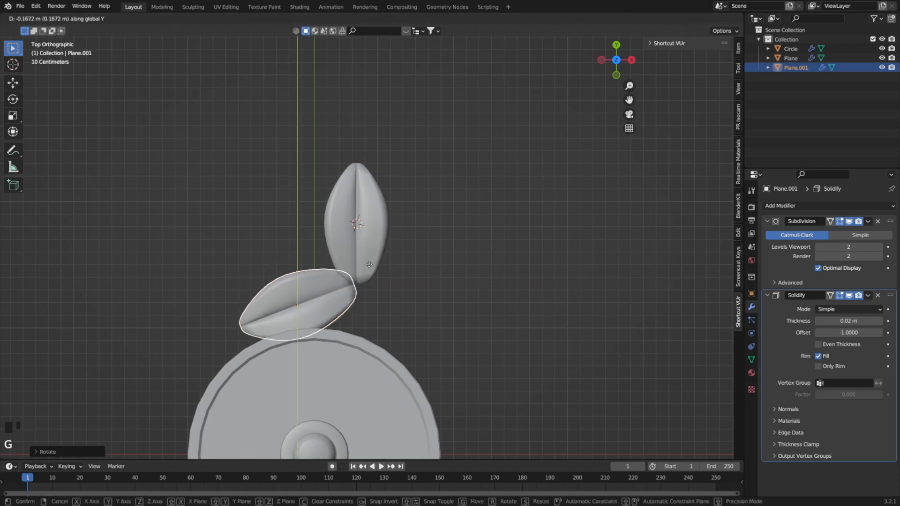
{"action": "left_click", "coordinate": [371, 273]}
Select both leaves and move them about 0.34 m along Y, away from the round base.
{"action": "left_click", "coordinate": [371, 274], "text": "shift"}
{"action": "key", "text": "g"}
{"action": "key", "text": "y"}
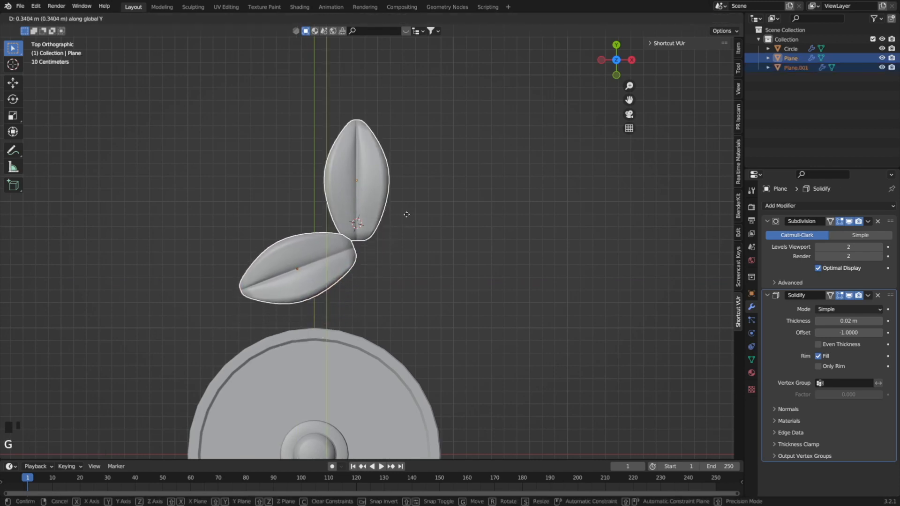
{"action": "left_click", "coordinate": [406, 213]}
{"action": "left_click", "coordinate": [398, 255]}
Duplicate the side leaf, rotate the copy to point down to the opposite side, and move it about 0.82 m along X.
{"action": "left_click", "coordinate": [332, 255]}
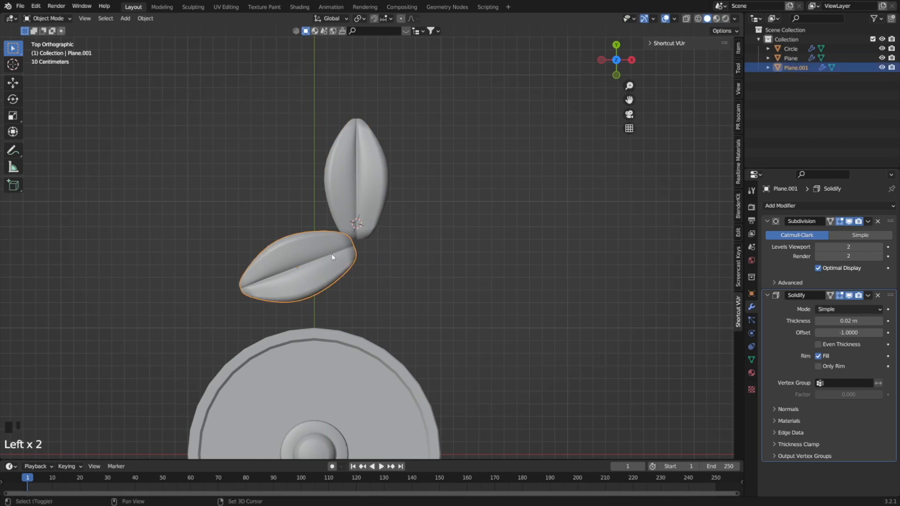
{"action": "key", "text": "shift+d"}
{"action": "key", "text": "r"}
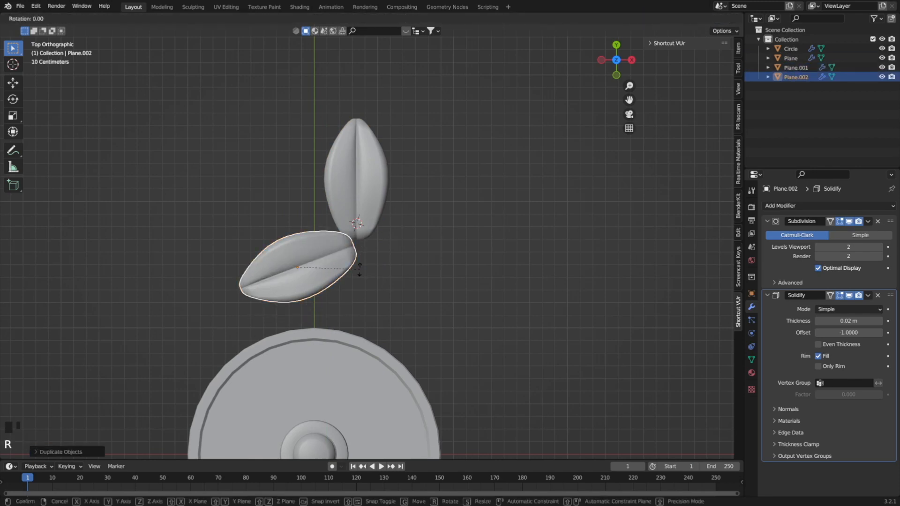
{"action": "left_click", "coordinate": [275, 234]}
{"action": "key", "text": "g"}
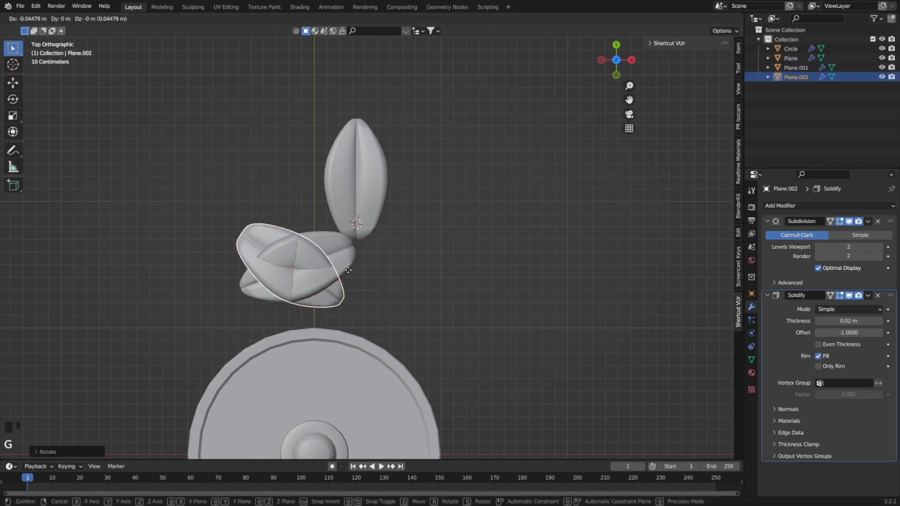
{"action": "key", "text": "x"}
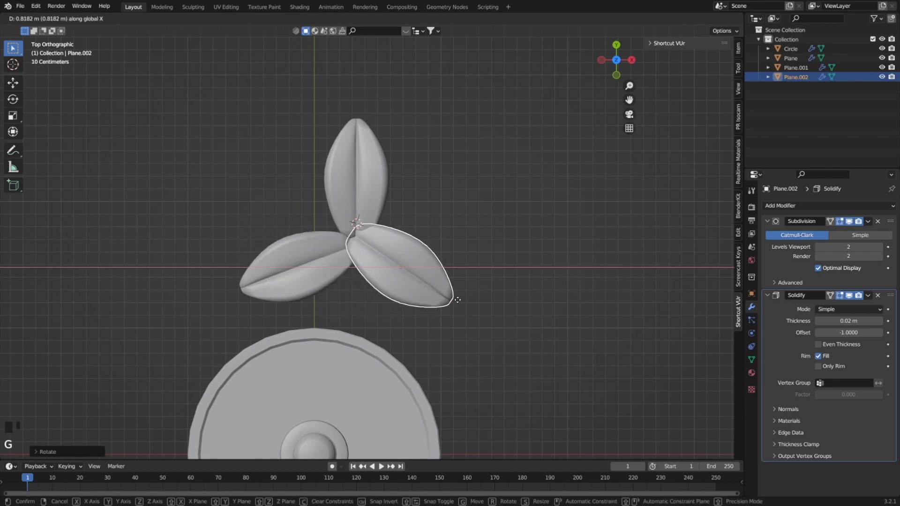
{"action": "left_click", "coordinate": [457, 300]}
Fine-tune the third leaf's position along Y and X so the three leaves meet at a common centre.
{"action": "key", "text": "g"}
{"action": "key", "text": "y"}
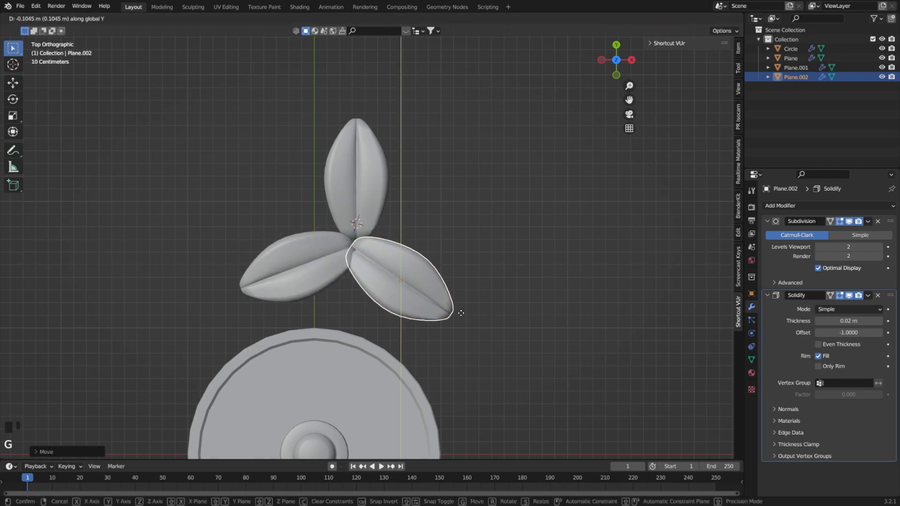
{"action": "left_click", "coordinate": [460, 313]}
{"action": "key", "text": "g"}
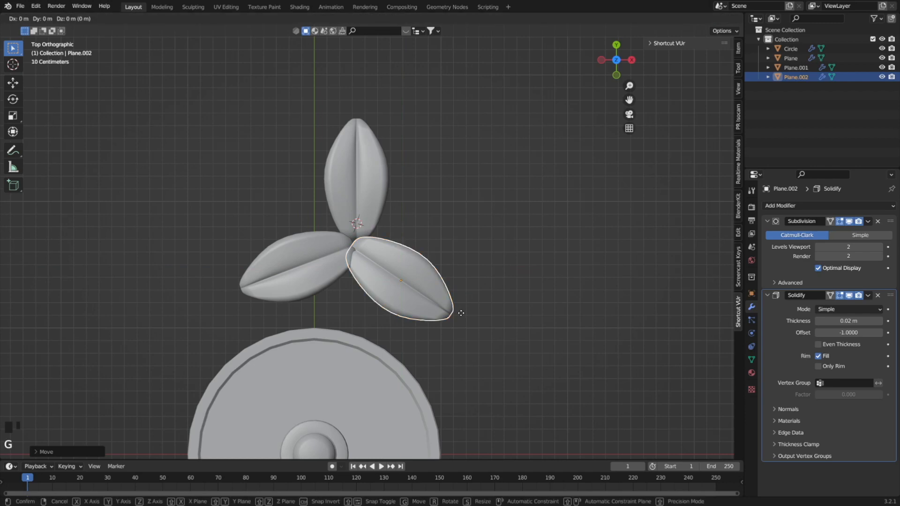
{"action": "key", "text": "x"}
{"action": "left_click", "coordinate": [469, 312]}
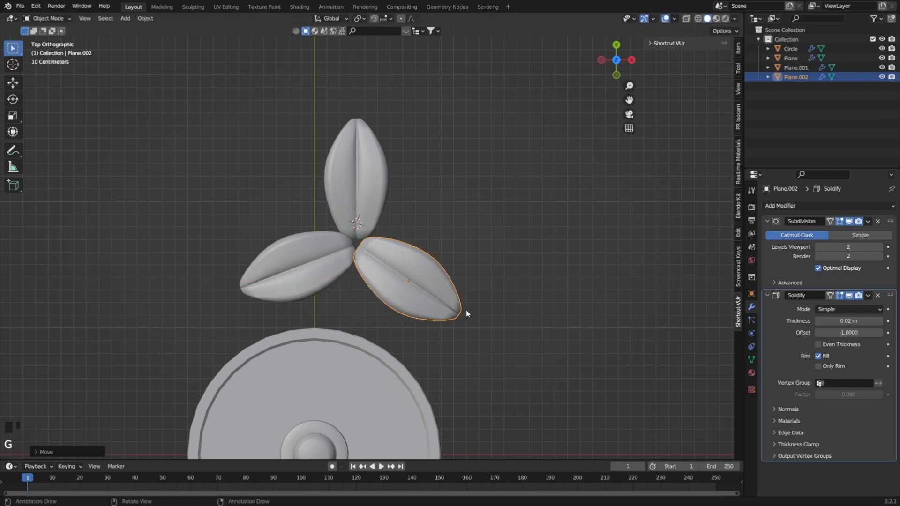
{"action": "key", "text": "g"}
{"action": "key", "text": "y"}
{"action": "left_click", "coordinate": [466, 309]}
Save the file with the three-leaf cluster.
{"action": "middle_click_drag", "start_coordinate": [465, 309], "coordinate": [370, 329]}
{"action": "scroll", "coordinate": [369, 330], "scroll_direction": "up", "scroll_amount": 2}
{"action": "key", "text": "ctrl+s"}
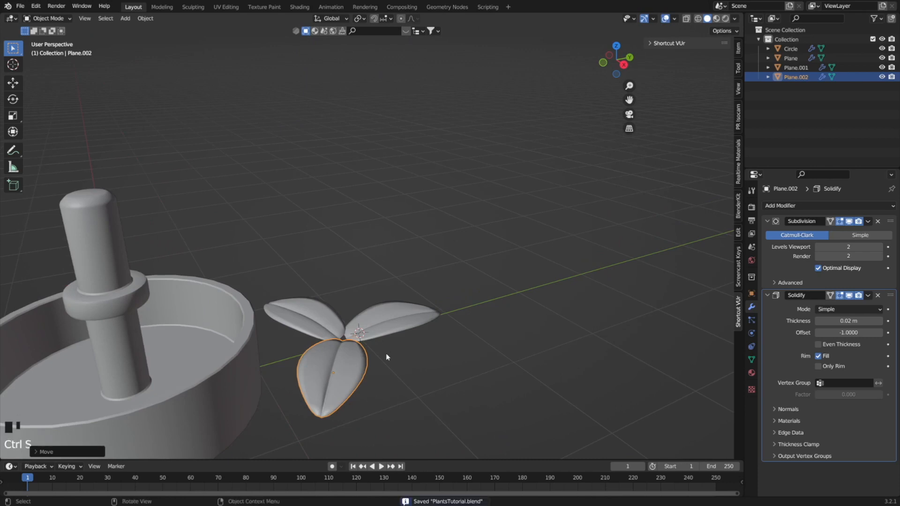
In top view, duplicate all three leaves and move the copied cluster about 2.23 m along X.
{"action": "key", "text": "KP_7"}
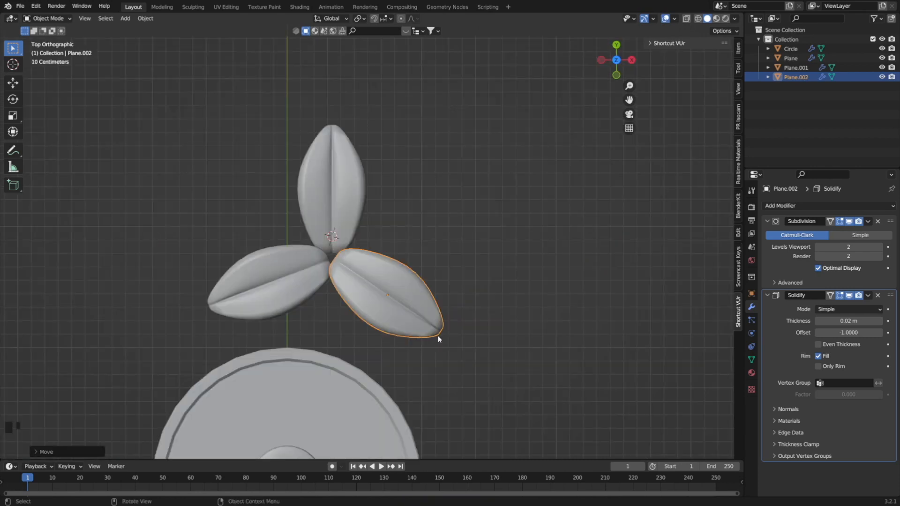
{"action": "left_click_drag", "start_coordinate": [496, 337], "coordinate": [299, 194]}
{"action": "scroll", "coordinate": [422, 257], "scroll_direction": "down", "scroll_amount": 3}
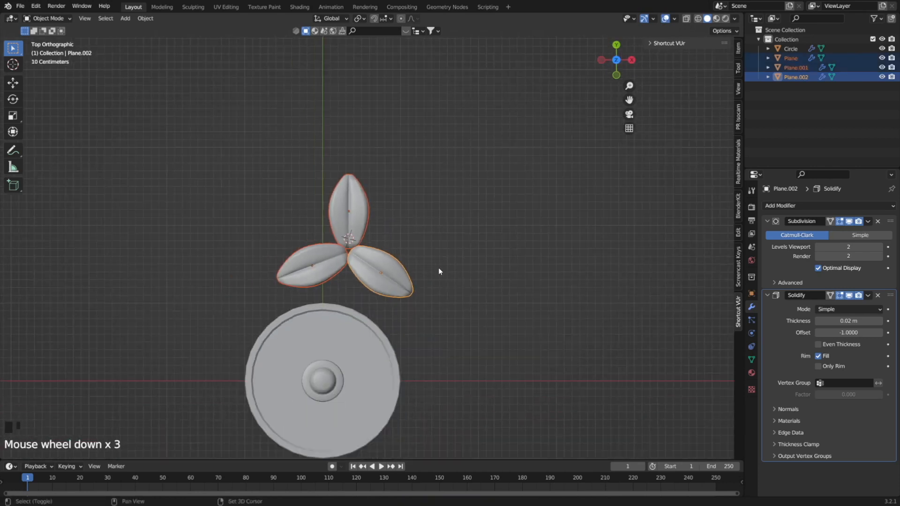
{"action": "key", "text": "shift+d"}
{"action": "right_click", "coordinate": [533, 276]}
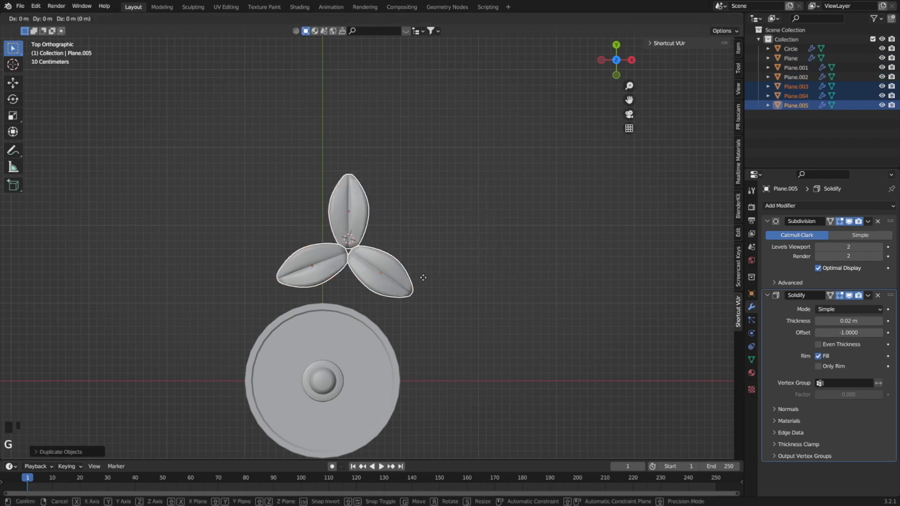
{"action": "key", "text": "g"}
{"action": "key", "text": "x"}
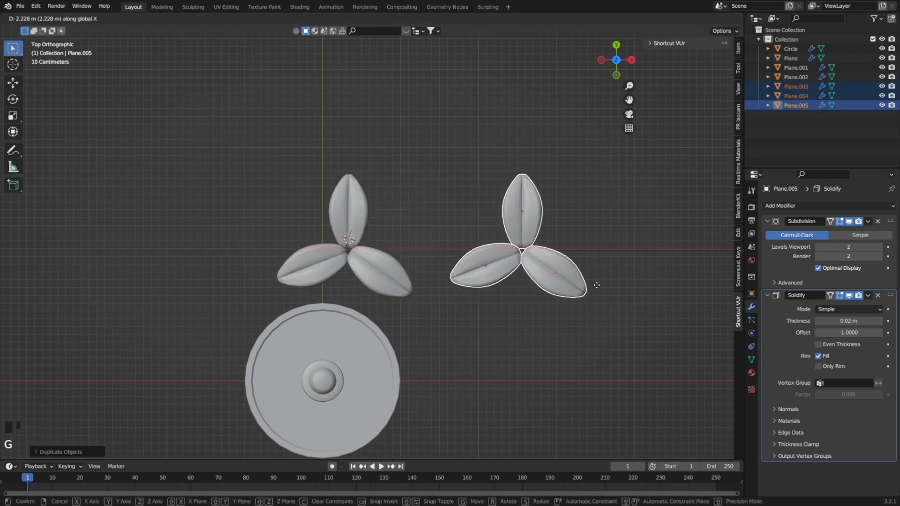
{"action": "left_click", "coordinate": [596, 285]}
Duplicate the second leaf cluster in place and scale the new copy down to about two-thirds size.
{"action": "middle_click_drag", "start_coordinate": [572, 270], "coordinate": [381, 278], "text": "shift"}
{"action": "scroll", "coordinate": [357, 258], "scroll_direction": "up", "scroll_amount": 3}
{"action": "left_click", "coordinate": [328, 232]}
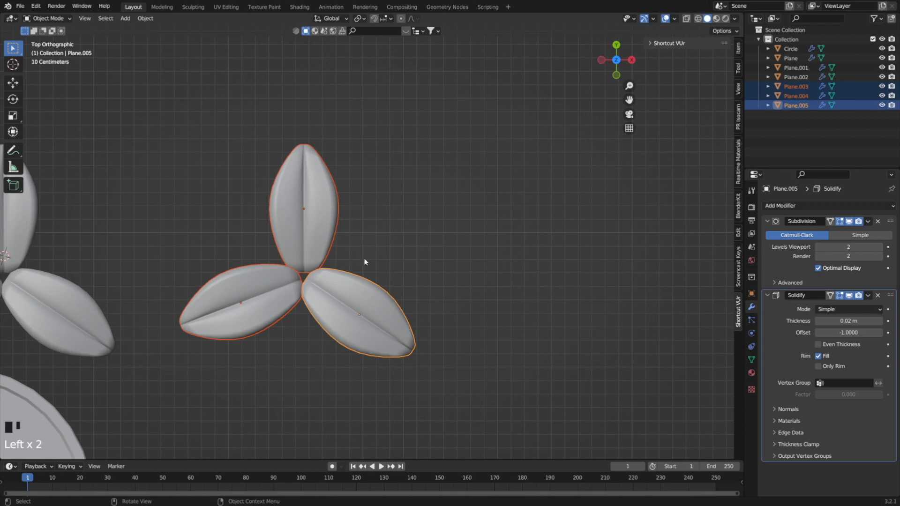
{"action": "key", "text": "shift+d"}
{"action": "right_click", "coordinate": [327, 285]}
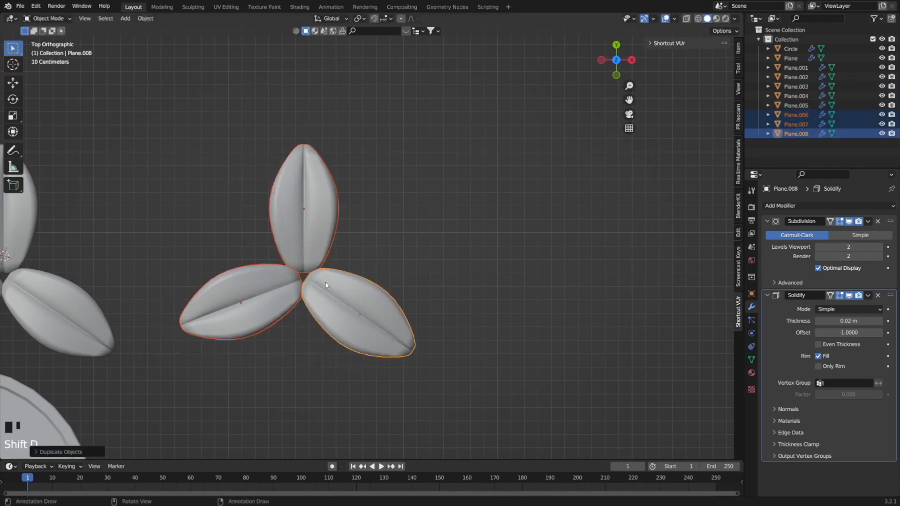
{"action": "key", "text": "s"}
{"action": "left_click", "coordinate": [376, 290]}
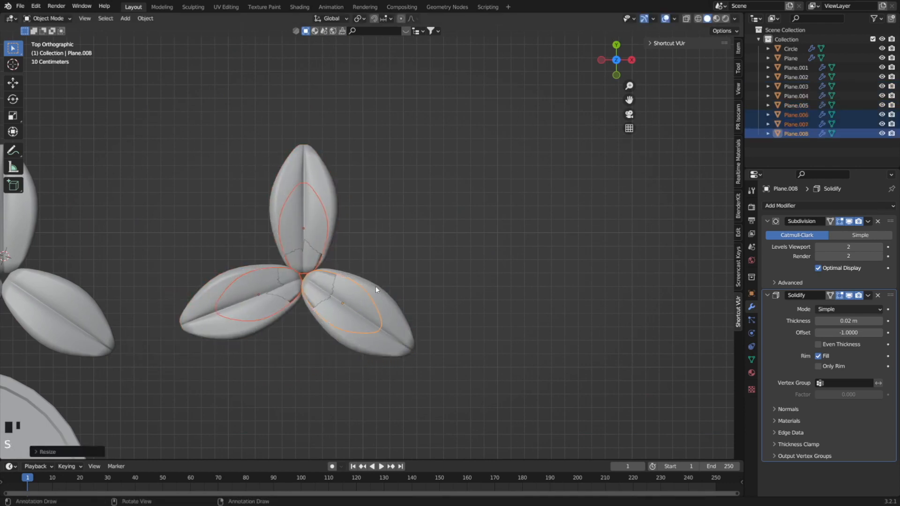
Rotate the smaller leaf cluster about 63° clockwise around Z so its leaves fill the gaps between the large leaves.
{"action": "key", "text": "z"}
{"action": "key", "text": "r"}
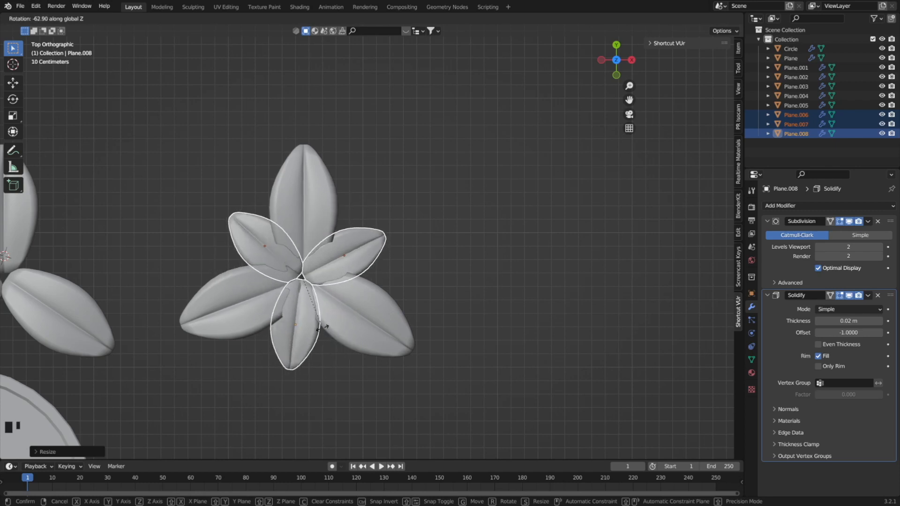
{"action": "left_click", "coordinate": [330, 334]}
Lower the three smaller leaves along Z beneath the larger leaves, deselect them, and save the file.
{"action": "middle_click_drag", "start_coordinate": [332, 328], "coordinate": [322, 239]}
{"action": "scroll", "coordinate": [339, 288], "scroll_direction": "up", "scroll_amount": 1}
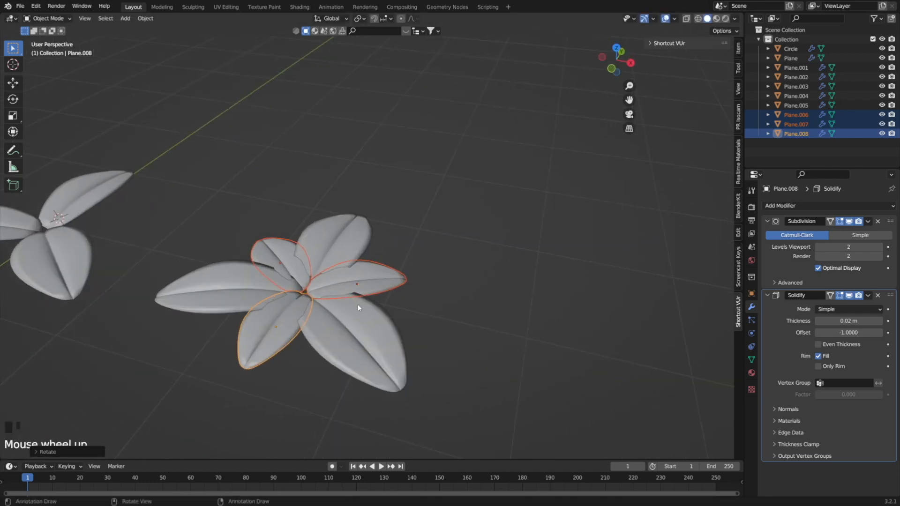
{"action": "key", "text": "g"}
{"action": "key", "text": "z"}
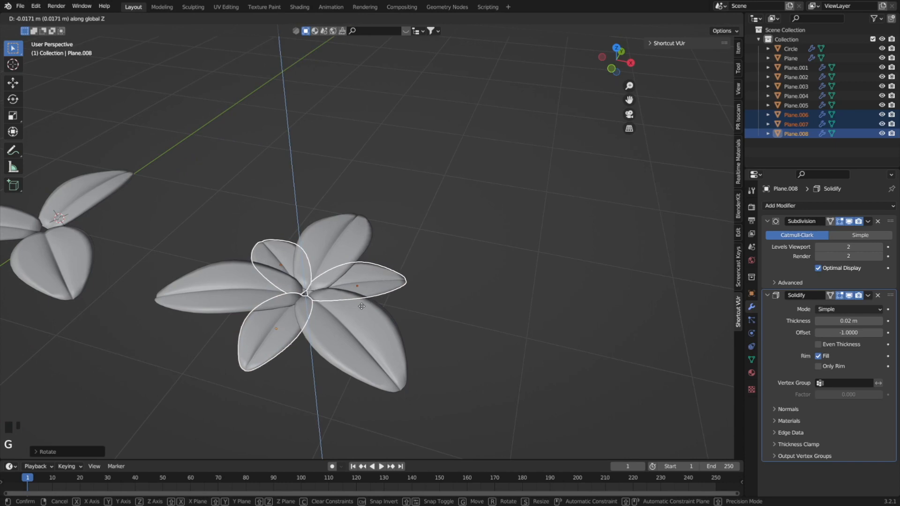
{"action": "left_click", "coordinate": [401, 307]}
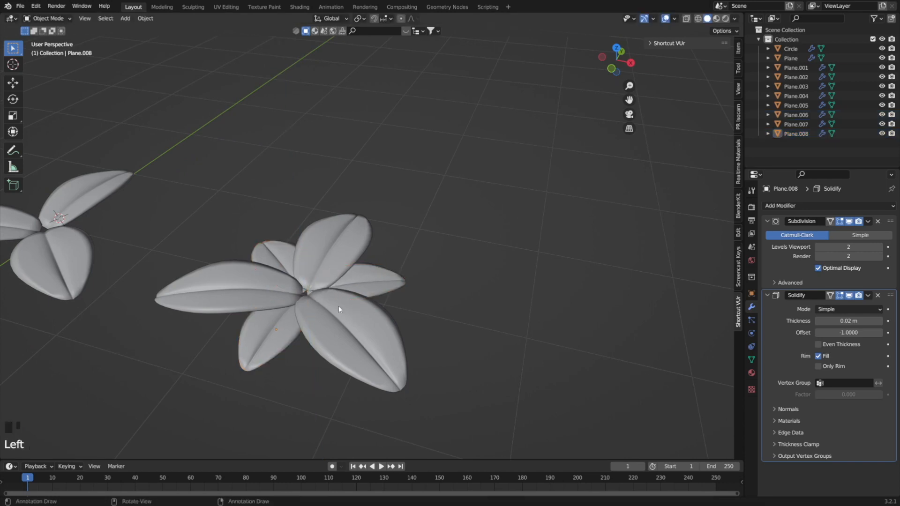
{"action": "middle_click_drag", "start_coordinate": [338, 306], "coordinate": [322, 302]}
{"action": "scroll", "coordinate": [441, 320], "scroll_direction": "down", "scroll_amount": 2}
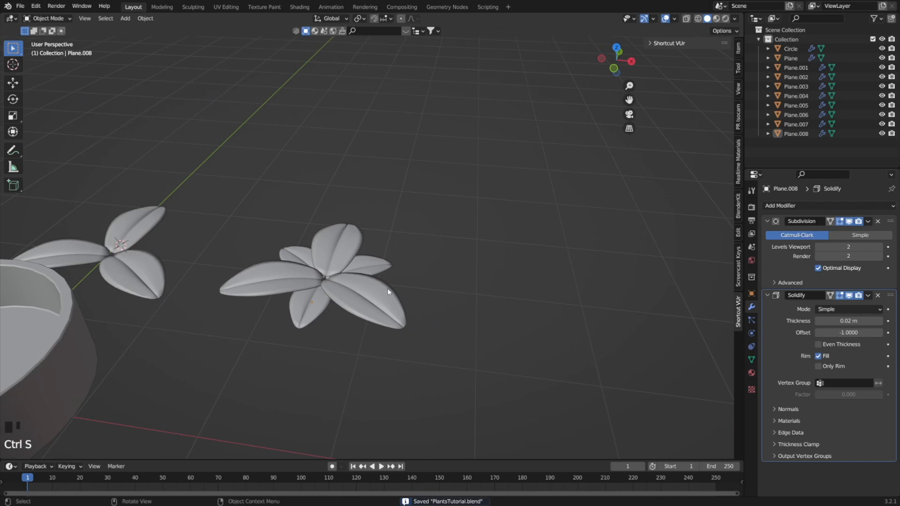
Place the 3D cursor at the centre of the six-leaf cluster.
{"action": "scroll", "coordinate": [366, 290], "scroll_direction": "down", "scroll_amount": 2}
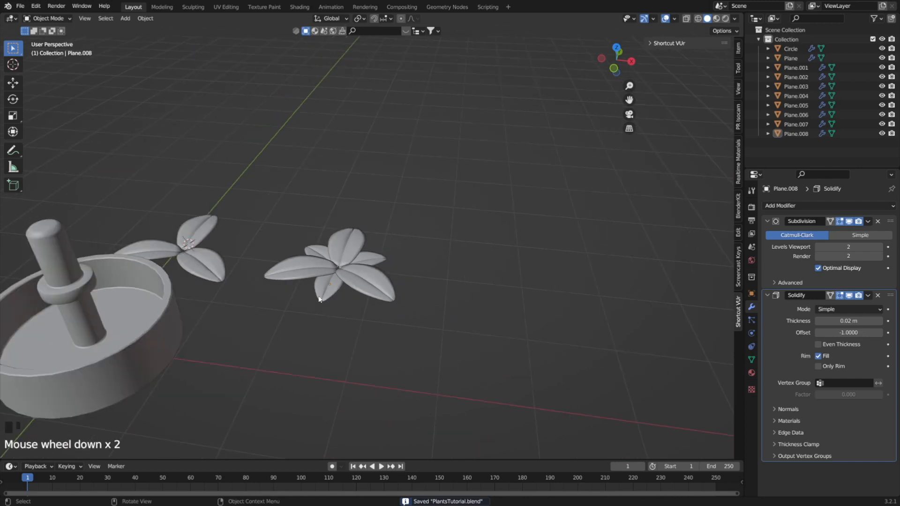
{"action": "scroll", "coordinate": [333, 291], "scroll_direction": "up", "scroll_amount": 5}
{"action": "scroll", "coordinate": [303, 299], "scroll_direction": "down", "scroll_amount": 1}
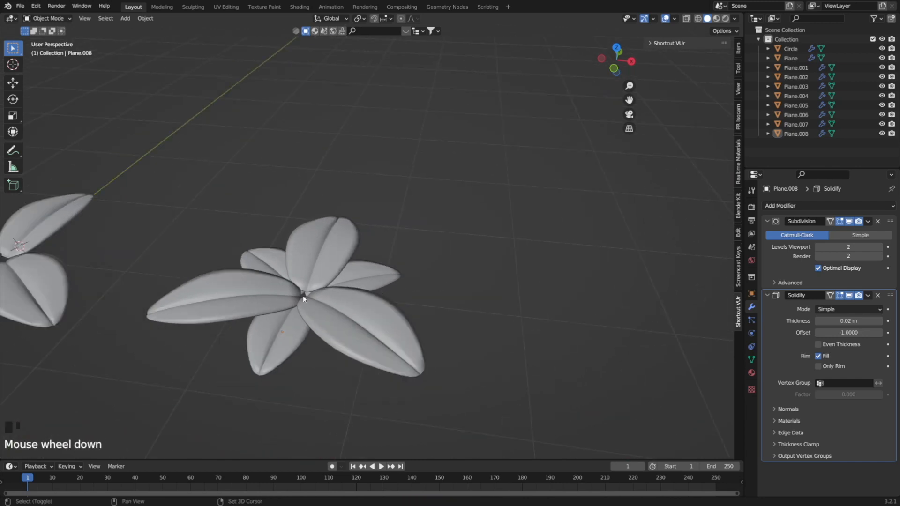
{"action": "middle_click_drag", "start_coordinate": [339, 298], "coordinate": [400, 284]}
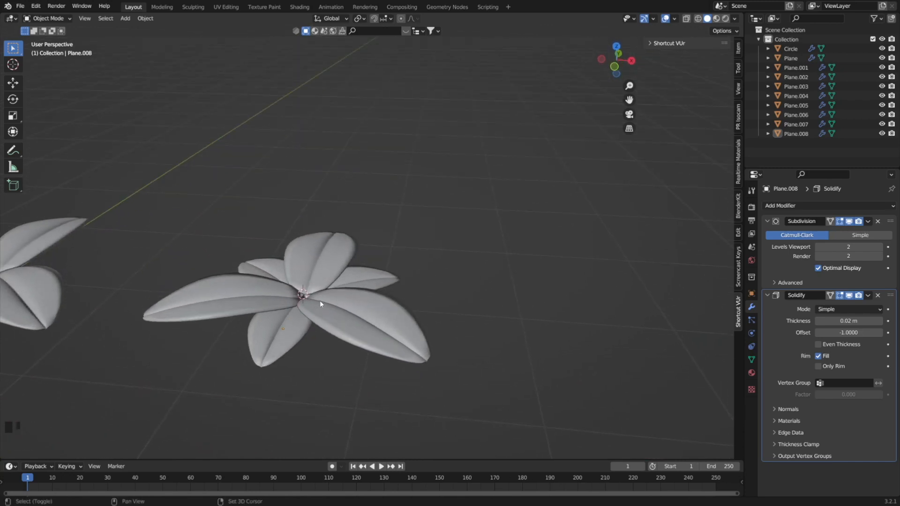
Add a cube at the centre of the six-leaf cluster and scale it down to about 0.055.
{"action": "key", "text": "shift+a"}
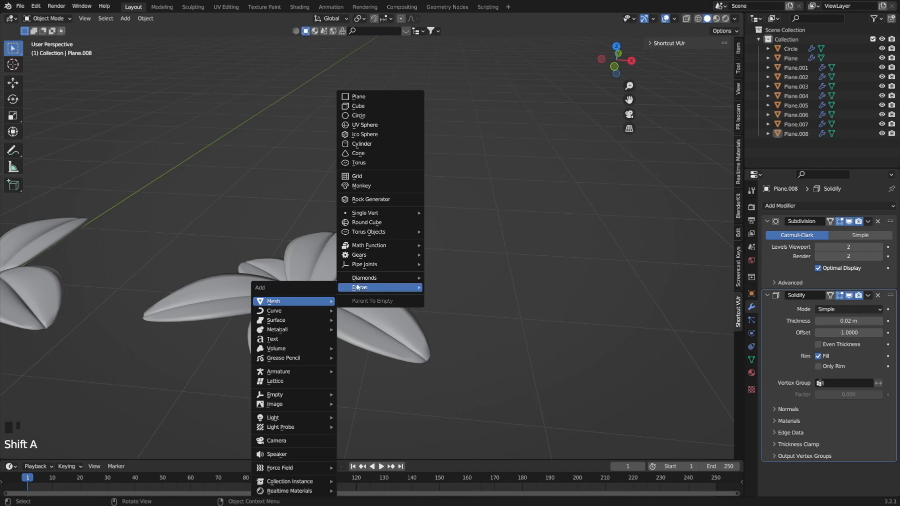
{"action": "left_click", "coordinate": [364, 106]}
{"action": "scroll", "coordinate": [364, 274], "scroll_direction": "down", "scroll_amount": 4}
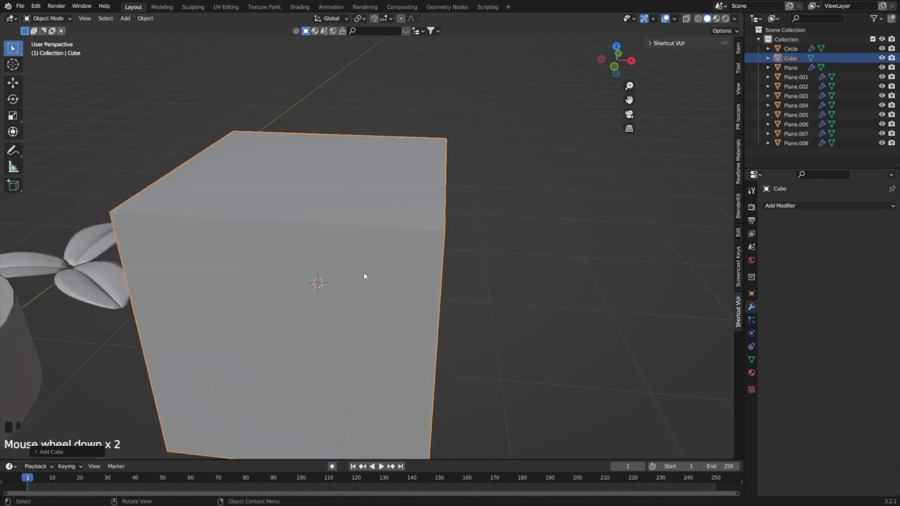
{"action": "key", "text": "s"}
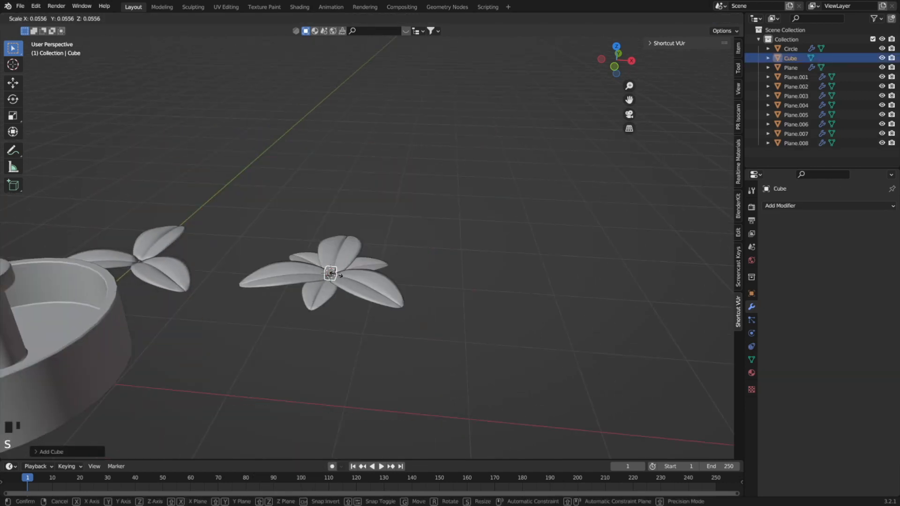
{"action": "left_click", "coordinate": [334, 273]}
Try to stretch the small cube along Z, and undo the scaling.
{"action": "scroll", "coordinate": [334, 273], "scroll_direction": "up", "scroll_amount": 4}
{"action": "scroll", "coordinate": [325, 291], "scroll_direction": "down", "scroll_amount": 1}
{"action": "key", "text": "s"}
{"action": "key", "text": "z"}
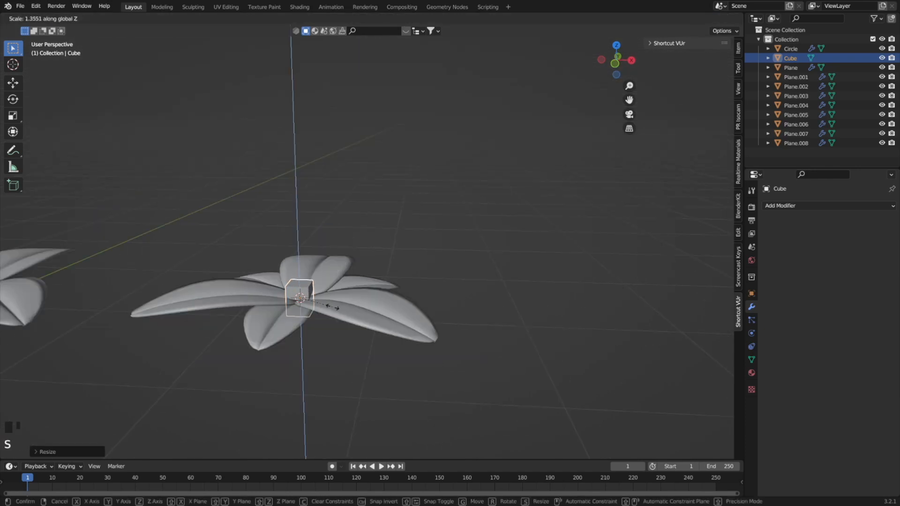
{"action": "left_click", "coordinate": [551, 406]}
{"action": "key", "text": "ctrl+z"}
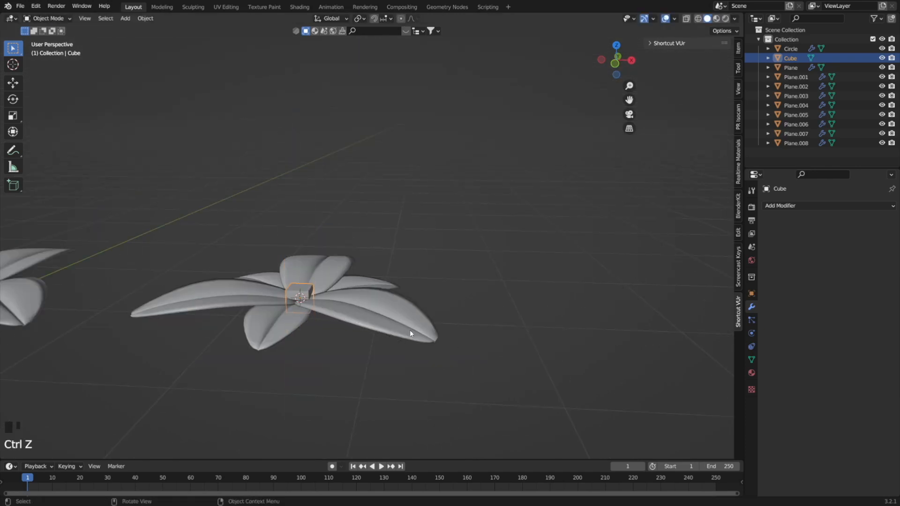
Stretch the small cube along Z into a tall stem and scale it slightly thinner.
{"action": "key", "text": "s"}
{"action": "key", "text": "z"}
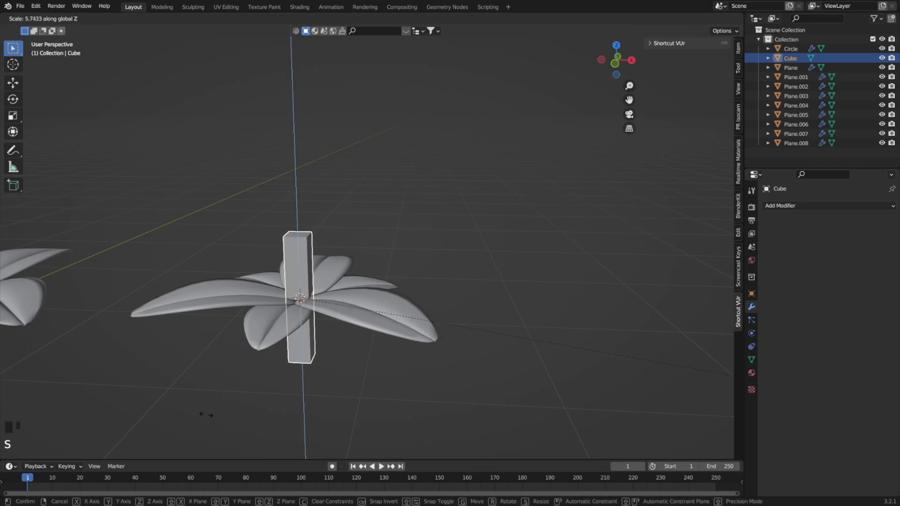
{"action": "left_click", "coordinate": [278, 453]}
{"action": "key", "text": "s"}
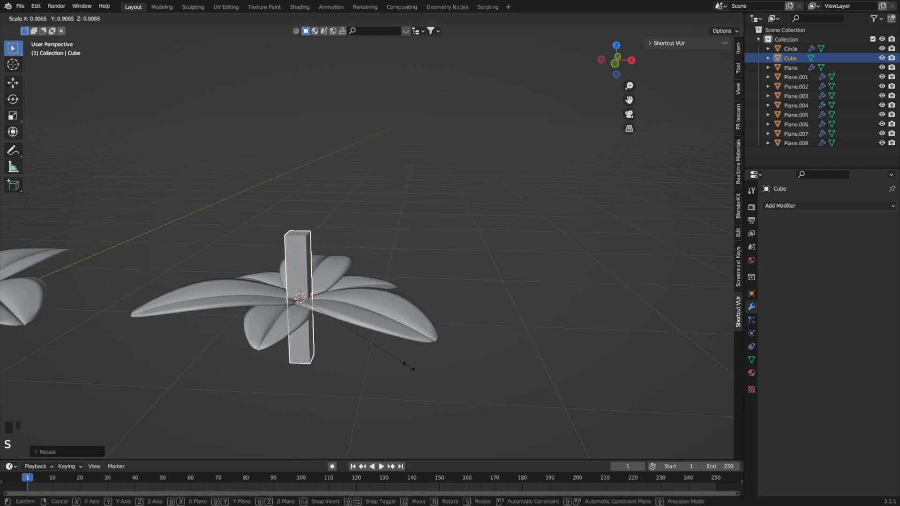
{"action": "left_click", "coordinate": [364, 333]}
Lengthen the stem along Z and lower it so its top end meets the centre of the six-leaf cluster.
{"action": "key", "text": "g"}
{"action": "key", "text": "z"}
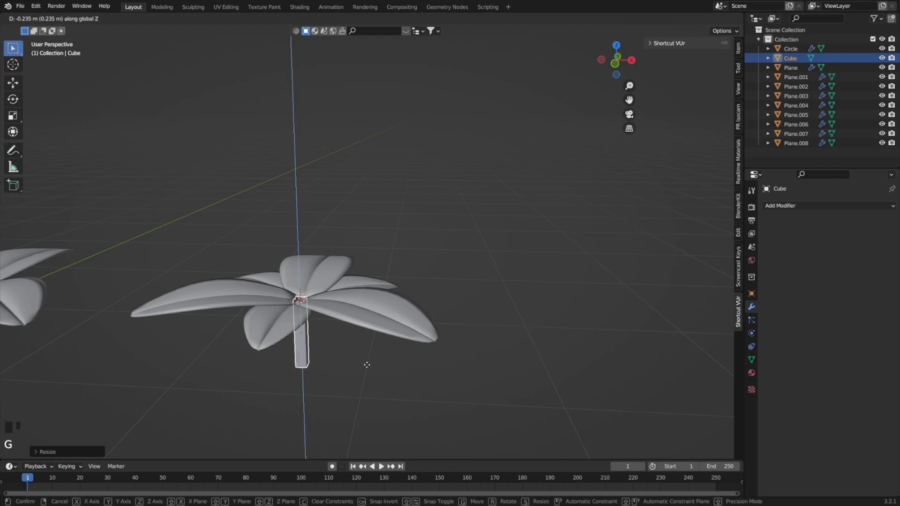
{"action": "key", "text": "s"}
{"action": "key", "text": "z"}
{"action": "left_click", "coordinate": [386, 366]}
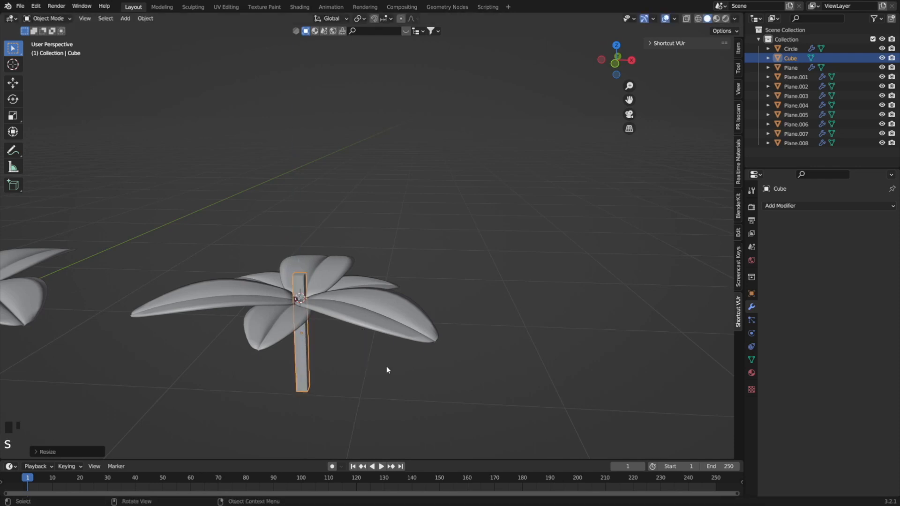
{"action": "key", "text": "g"}
{"action": "key", "text": "z"}
{"action": "left_click", "coordinate": [392, 388]}
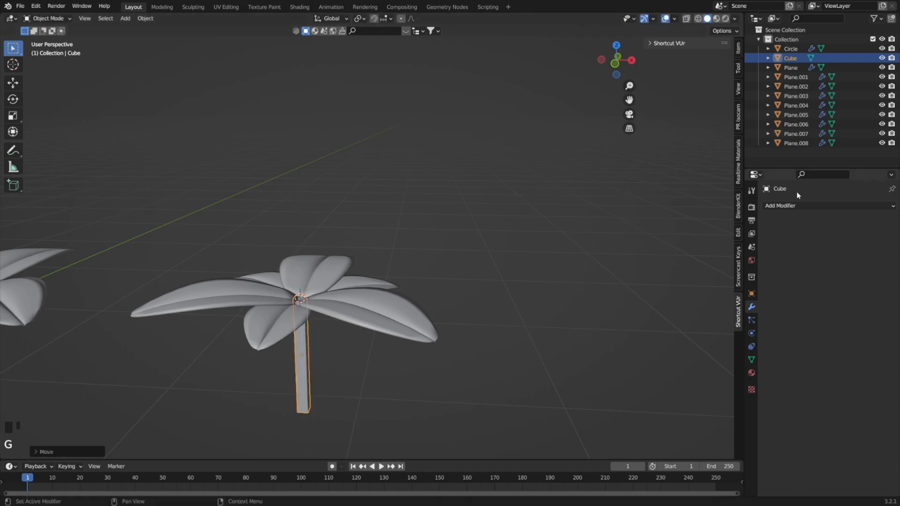
Add a Subdivision Surface modifier to the stem and insert loop cuts close to its upper and lower ends.
{"action": "left_click", "coordinate": [781, 205]}
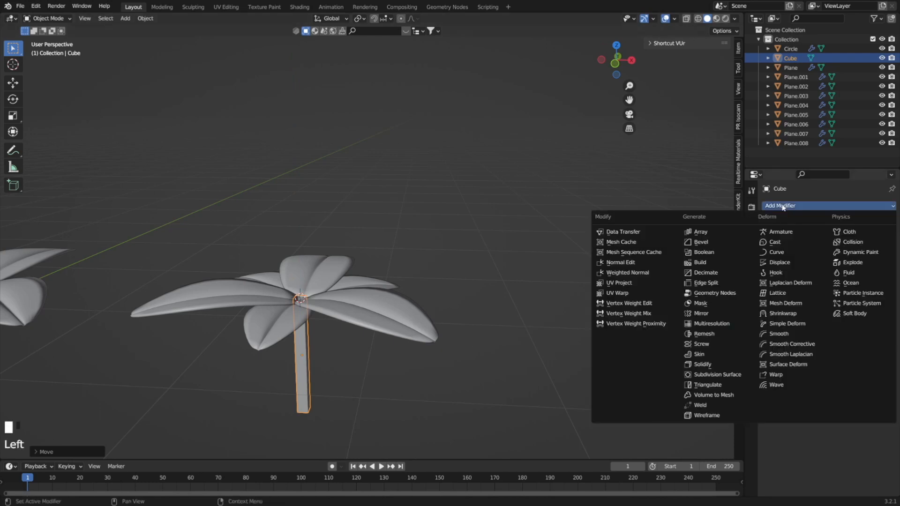
{"action": "left_click", "coordinate": [709, 375]}
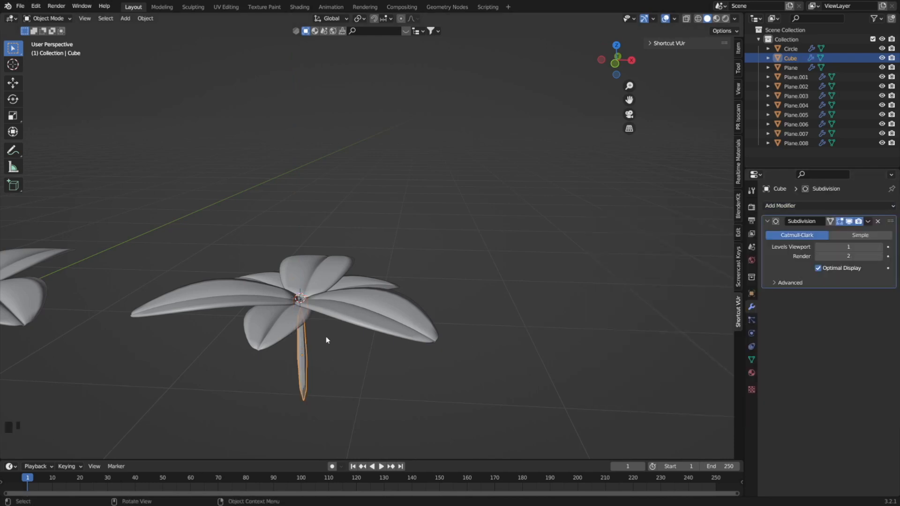
{"action": "middle_click_drag", "start_coordinate": [326, 340], "coordinate": [291, 341]}
{"action": "key", "text": "Tab"}
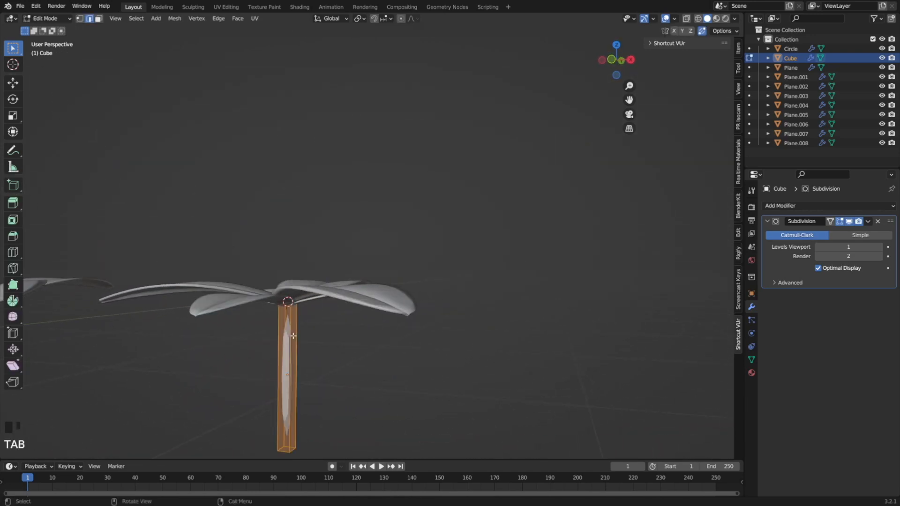
{"action": "key", "text": "ctrl+r"}
{"action": "left_click", "coordinate": [292, 344]}
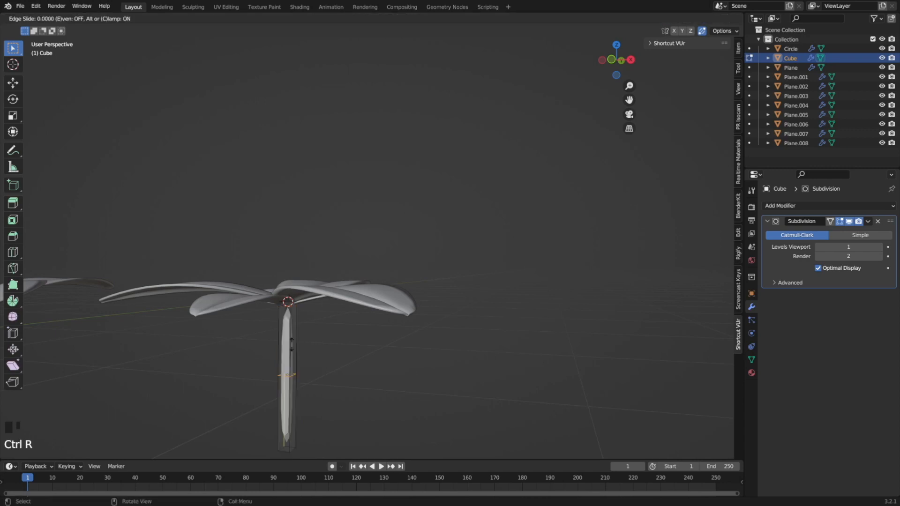
{"action": "left_click", "coordinate": [308, 275]}
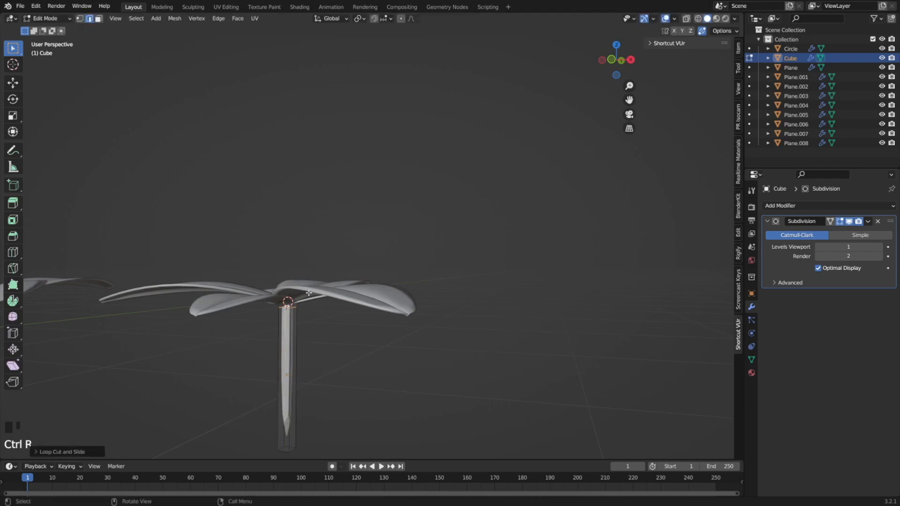
{"action": "key", "text": "ctrl+r"}
{"action": "left_click", "coordinate": [303, 349]}
{"action": "left_click", "coordinate": [296, 441]}
Set the stem's subdivision levels to 3 for both viewport and render, and shade the stem smooth in Object Mode.
{"action": "middle_click_drag", "start_coordinate": [306, 358], "coordinate": [366, 325]}
{"action": "scroll", "coordinate": [311, 355], "scroll_direction": "up", "scroll_amount": 3}
{"action": "scroll", "coordinate": [366, 326], "scroll_direction": "up", "scroll_amount": 5}
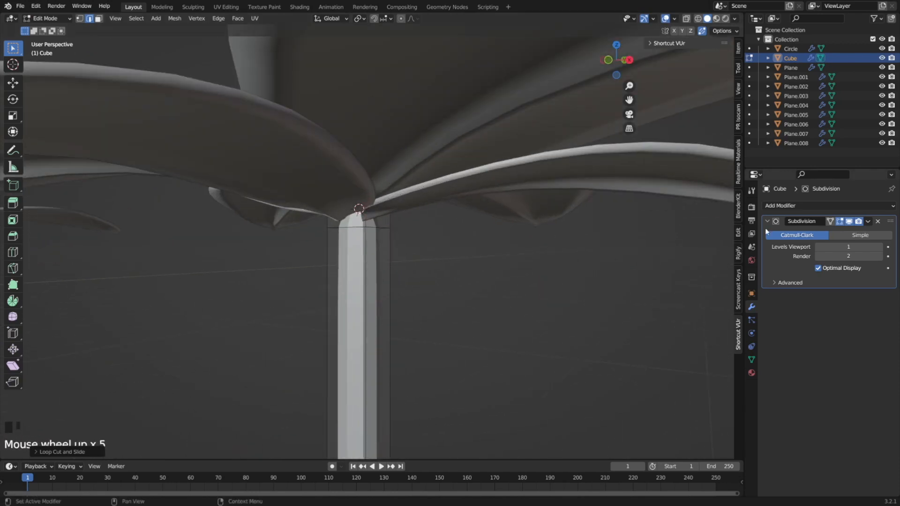
{"action": "left_click", "coordinate": [878, 247]}
{"action": "left_click", "coordinate": [880, 256]}
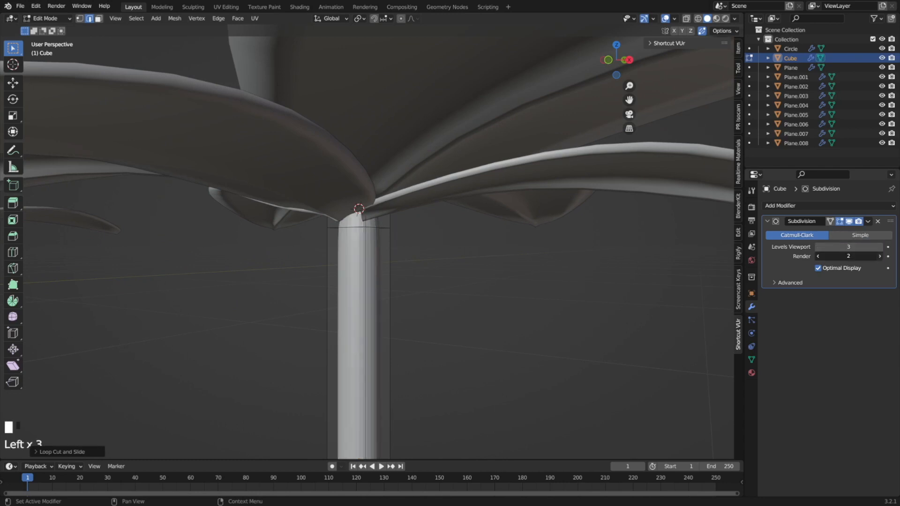
{"action": "key", "text": "Tab"}
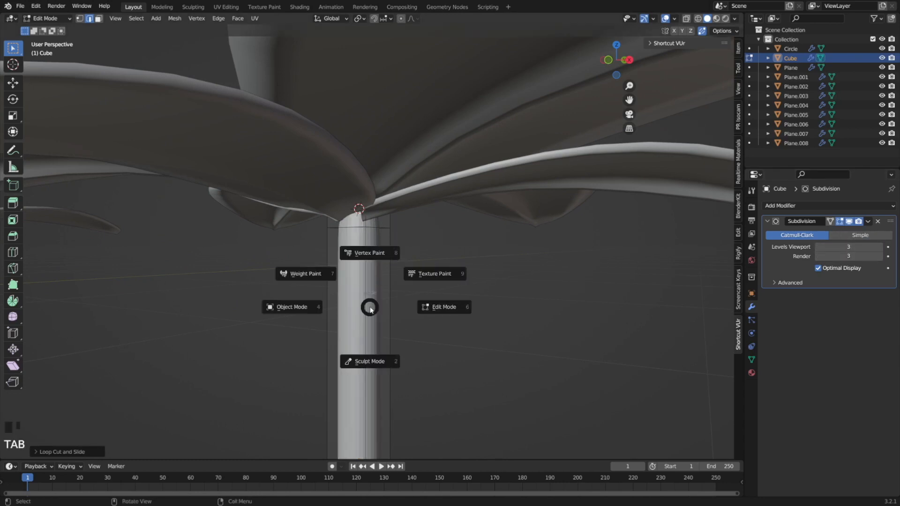
{"action": "right_click", "coordinate": [372, 308]}
{"action": "left_click", "coordinate": [372, 310]}
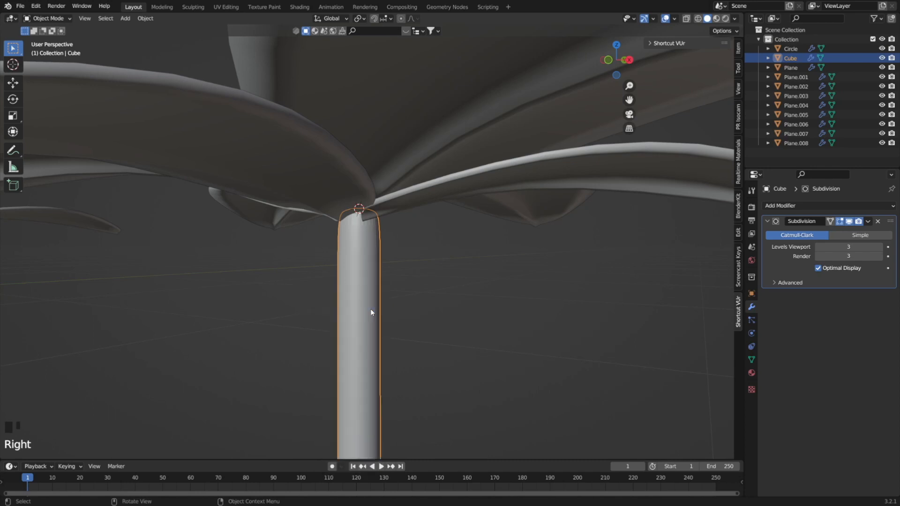
Select the six leaves around the stem with the stem as active object, and parent the leaves to it.
{"action": "scroll", "coordinate": [370, 308], "scroll_direction": "down", "scroll_amount": 5}
{"action": "middle_click_drag", "start_coordinate": [370, 309], "coordinate": [364, 283]}
{"action": "left_click", "coordinate": [316, 260]}
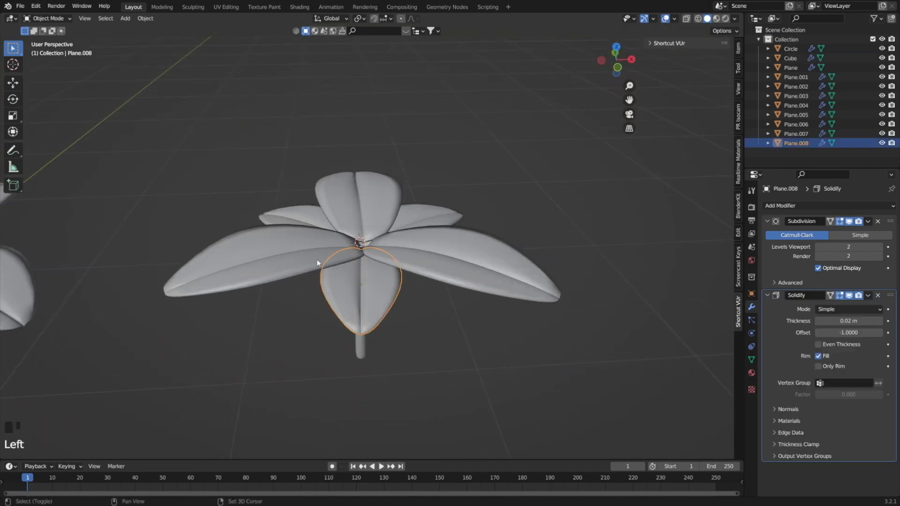
{"action": "left_click", "coordinate": [361, 291], "text": "shift"}
{"action": "left_click", "coordinate": [313, 211], "text": "shift"}
{"action": "left_click", "coordinate": [376, 197], "text": "shift"}
{"action": "left_click", "coordinate": [443, 259], "text": "shift"}
{"action": "left_click", "coordinate": [443, 260], "text": "shift"}
{"action": "middle_click_drag", "start_coordinate": [443, 259], "coordinate": [379, 293]}
{"action": "left_click", "coordinate": [368, 287], "text": "shift"}
{"action": "right_click", "coordinate": [363, 326]}
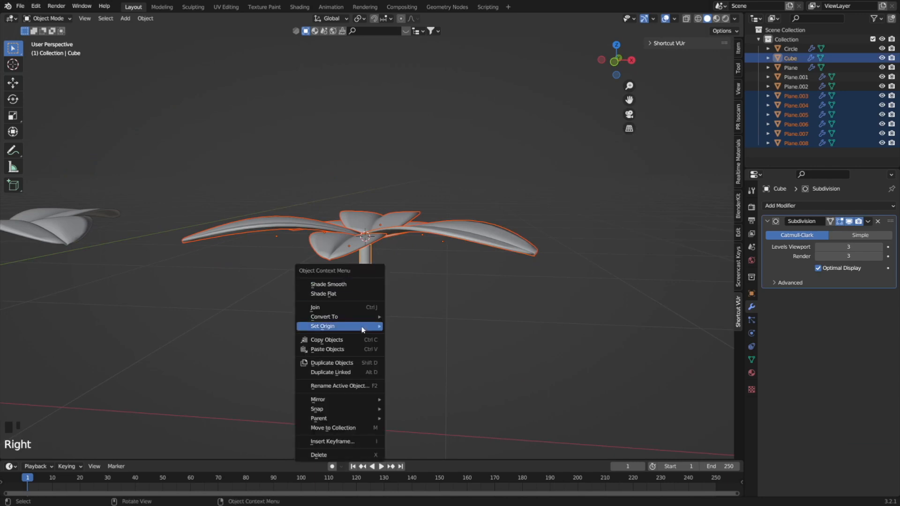
{"action": "mouse_move", "coordinate": [362, 422]}
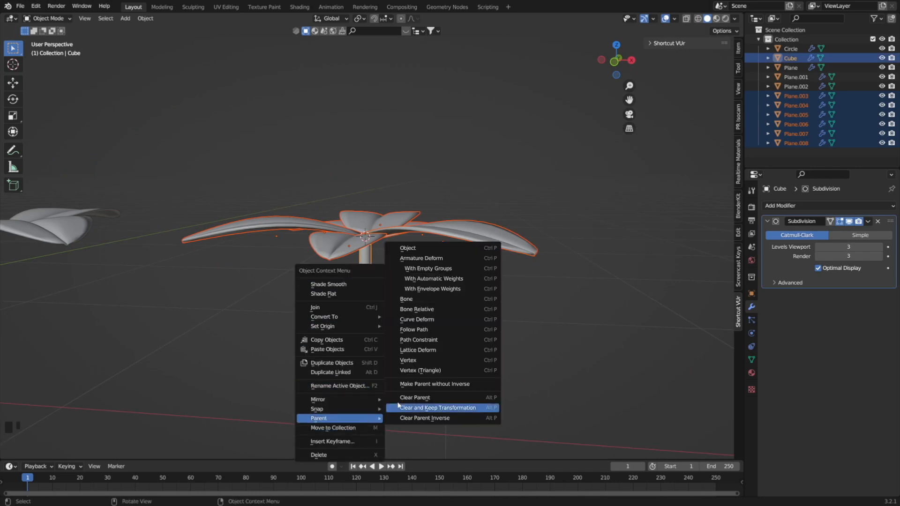
{"action": "left_click", "coordinate": [424, 248]}
Test the parenting by moving the stem, and undo the move.
{"action": "left_click", "coordinate": [368, 330]}
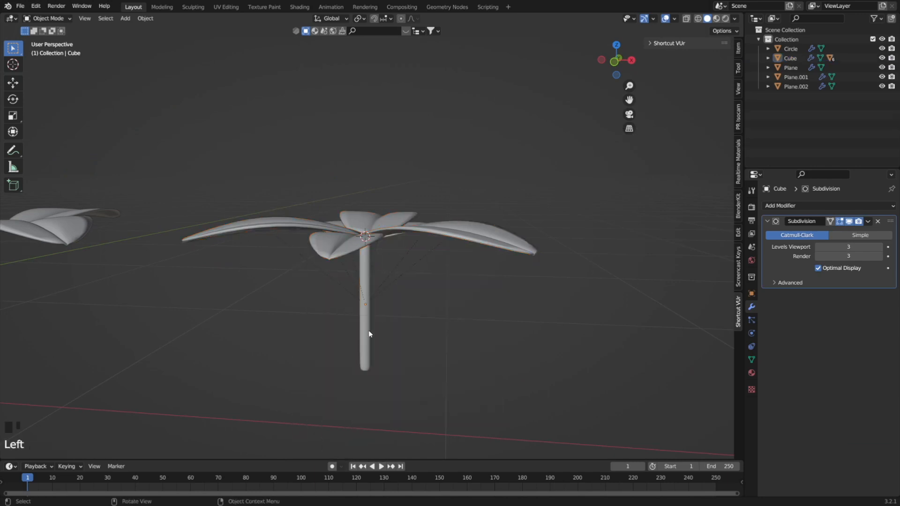
{"action": "left_click", "coordinate": [367, 330]}
{"action": "key", "text": "g"}
{"action": "left_click", "coordinate": [338, 297]}
{"action": "key", "text": "ctrl+z"}
{"action": "scroll", "coordinate": [339, 296], "scroll_direction": "down", "scroll_amount": 7}
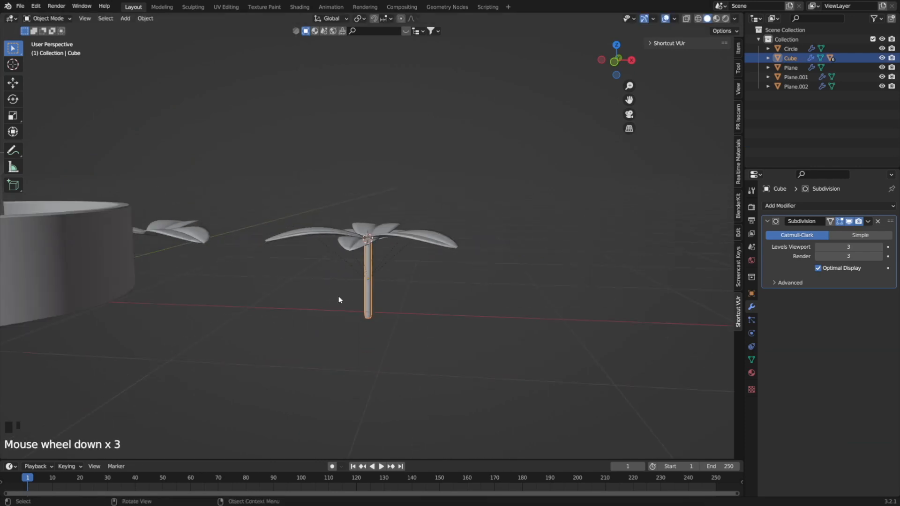
Duplicate the three leaves of the three-leaf cluster in place and raise the copies slightly along Z.
{"action": "middle_click_drag", "start_coordinate": [336, 250], "coordinate": [335, 266]}
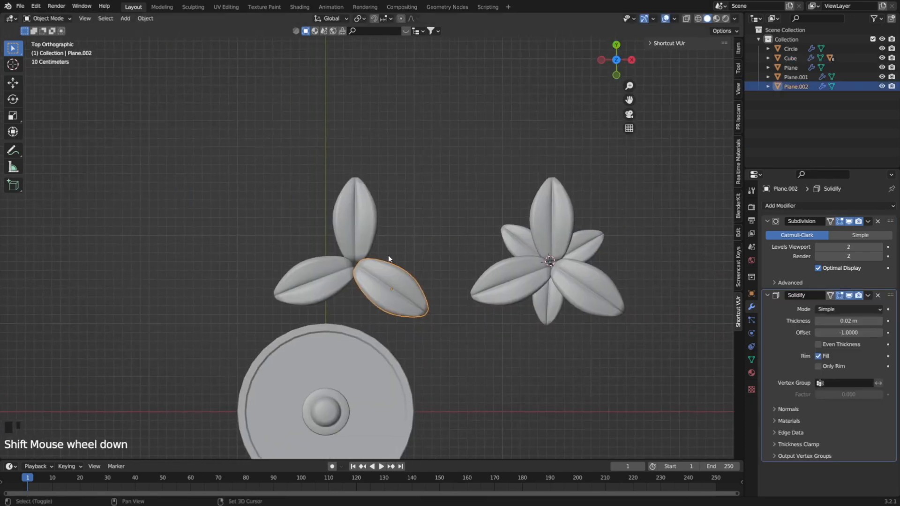
{"action": "scroll", "coordinate": [387, 283], "scroll_direction": "up", "scroll_amount": 3}
{"action": "left_click_drag", "start_coordinate": [471, 373], "coordinate": [302, 215]}
{"action": "key", "text": "shift+d"}
{"action": "left_click", "coordinate": [416, 269]}
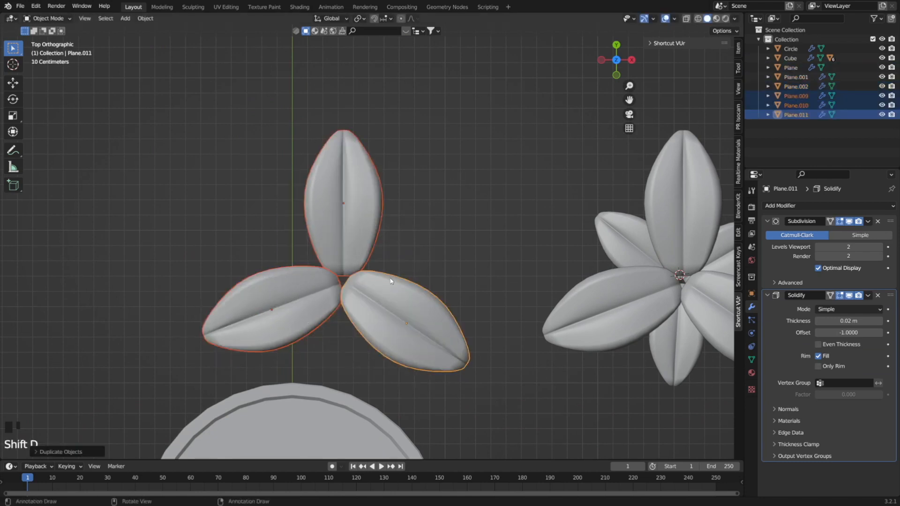
{"action": "middle_click_drag", "start_coordinate": [393, 281], "coordinate": [448, 300]}
{"action": "key", "text": "g"}
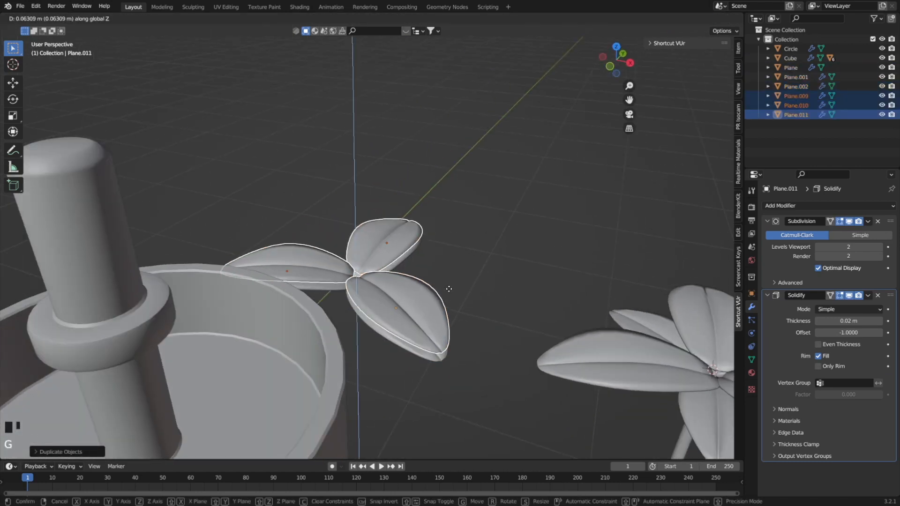
{"action": "right_click", "coordinate": [448, 288]}
{"action": "key", "text": "g"}
{"action": "key", "text": "z"}
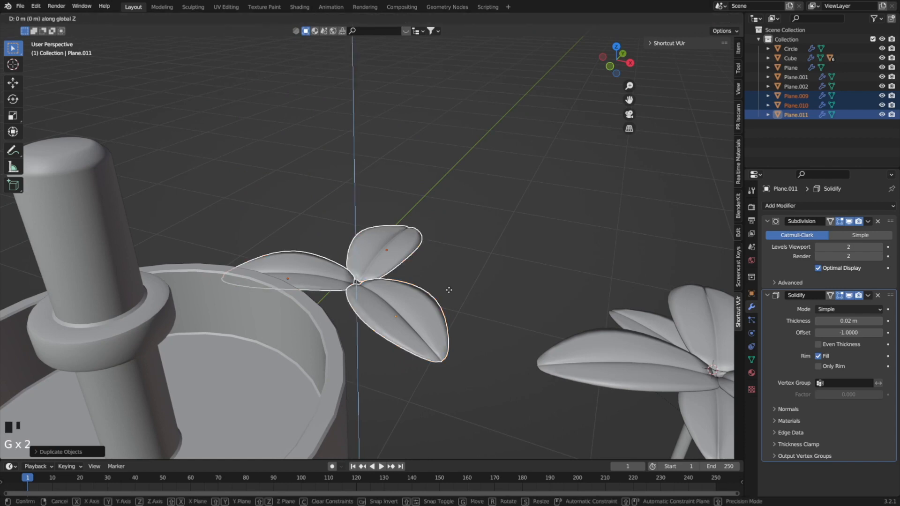
{"action": "left_click", "coordinate": [449, 283]}
Scale down the three copied leaves, rotate them into the gaps between the larger leaves, and deselect them.
{"action": "key", "text": "s"}
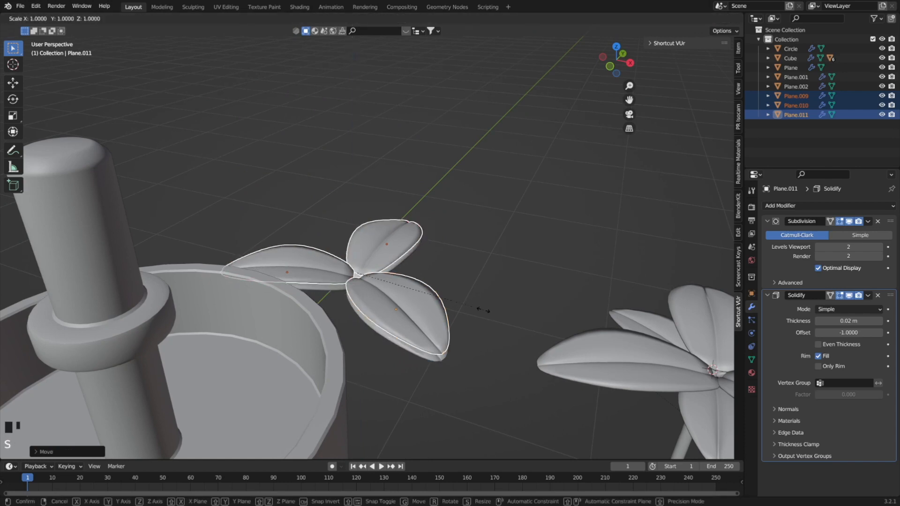
{"action": "left_click", "coordinate": [405, 277]}
{"action": "key", "text": "r"}
{"action": "left_click", "coordinate": [391, 326]}
{"action": "middle_click_drag", "start_coordinate": [385, 289], "coordinate": [423, 212]}
{"action": "left_click", "coordinate": [325, 281]}
Tilt the small leaf pointing away from the round base about -23° around the Y axis.
{"action": "scroll", "coordinate": [325, 280], "scroll_direction": "up", "scroll_amount": 3}
{"action": "left_click", "coordinate": [415, 260]}
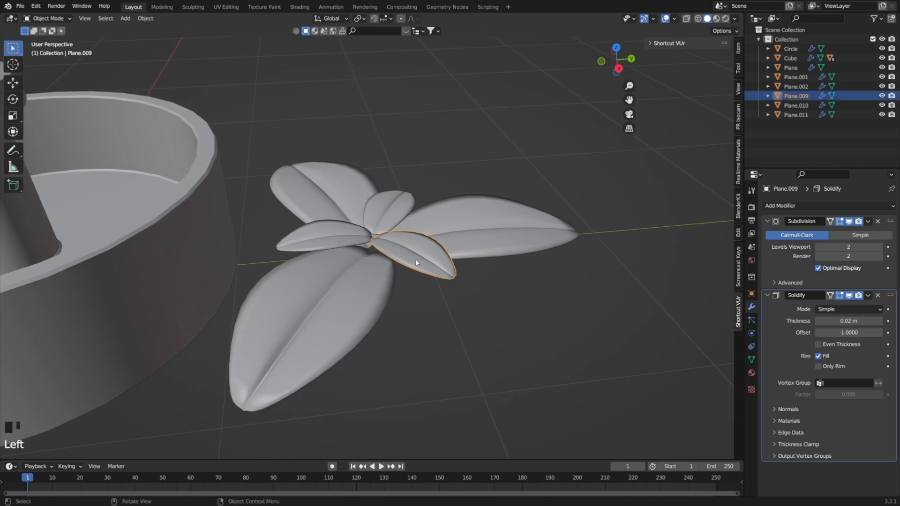
{"action": "middle_click_drag", "start_coordinate": [415, 260], "coordinate": [485, 274]}
{"action": "key", "text": "r"}
{"action": "key", "text": "z"}
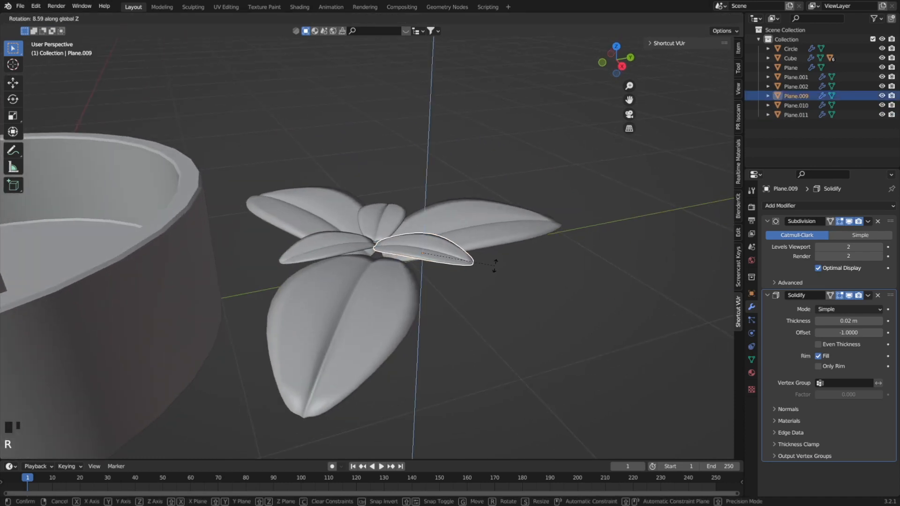
{"action": "key", "text": "y"}
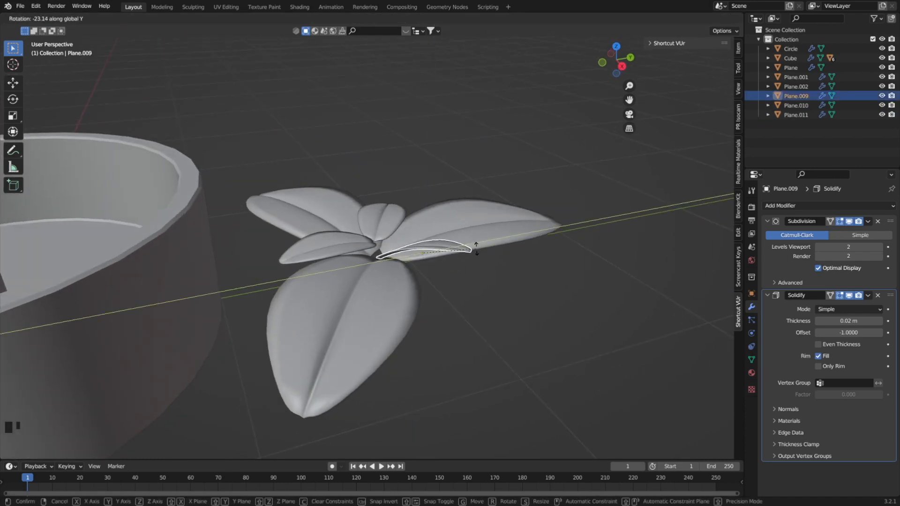
{"action": "left_click", "coordinate": [476, 247]}
Tilt the small leaf beside the round base upward around the X axis.
{"action": "left_click", "coordinate": [351, 247]}
{"action": "key", "text": "r"}
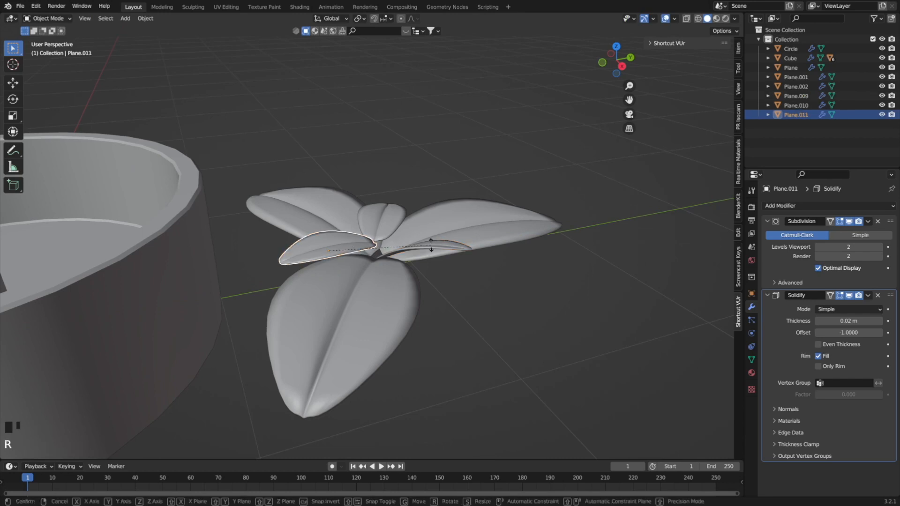
{"action": "key", "text": "x"}
{"action": "left_click", "coordinate": [402, 270]}
Tilt the remaining small upper leaf by about 16° around the Y axis.
{"action": "left_click", "coordinate": [393, 218]}
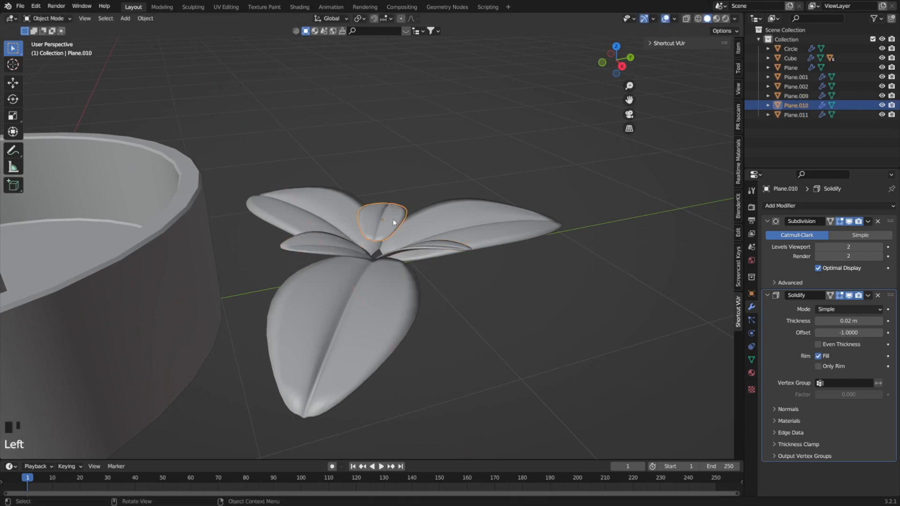
{"action": "middle_click_drag", "start_coordinate": [392, 218], "coordinate": [365, 230]}
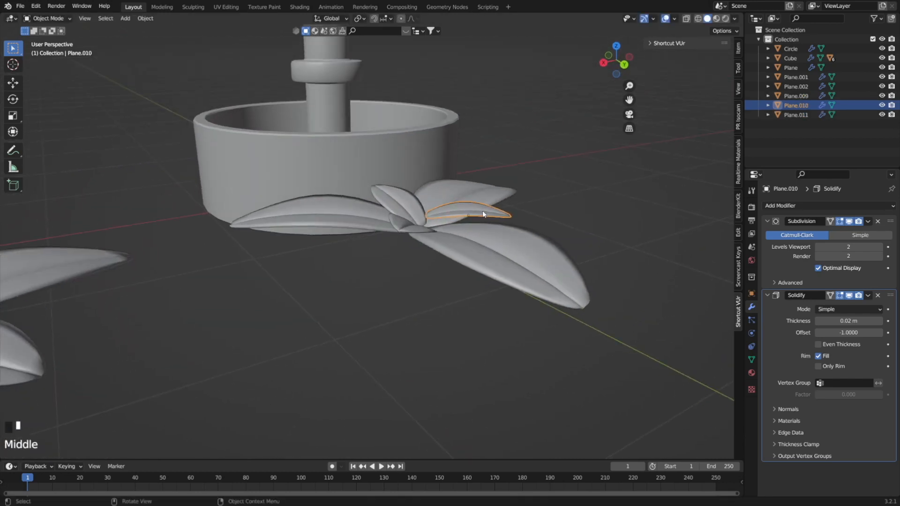
{"action": "key", "text": "r"}
{"action": "key", "text": "y"}
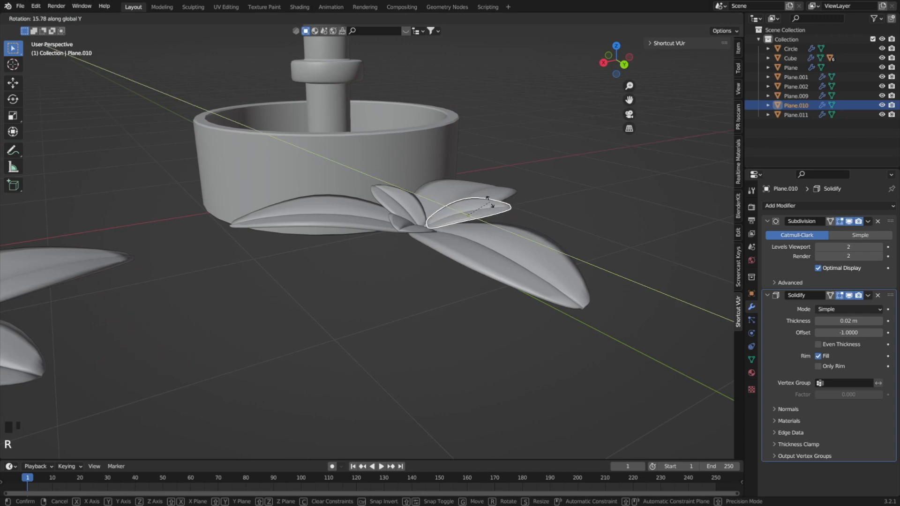
{"action": "left_click", "coordinate": [488, 207]}
Duplicate the small inner leaf tilted around Y and rotate the copy about -41° around the Z axis.
{"action": "middle_click_drag", "start_coordinate": [487, 206], "coordinate": [499, 256]}
{"action": "key", "text": "shift+d"}
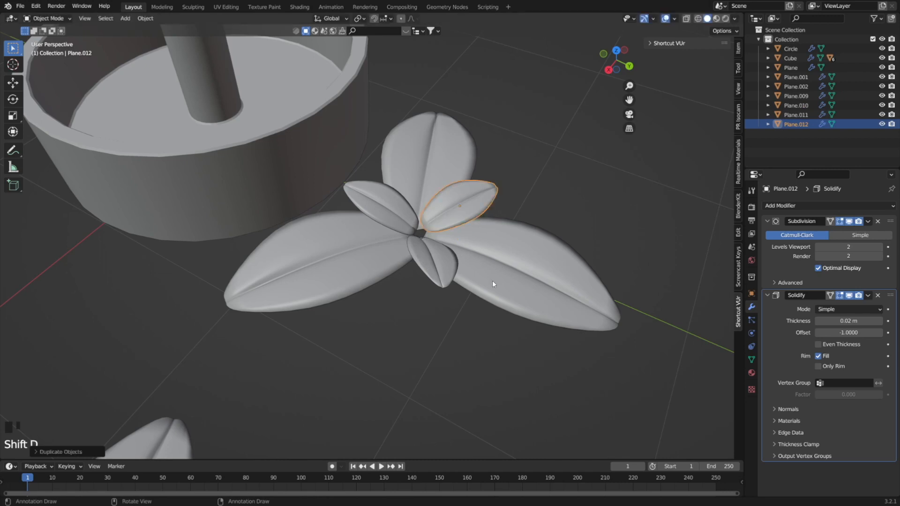
{"action": "right_click", "coordinate": [492, 281]}
{"action": "key", "text": "r"}
{"action": "key", "text": "z"}
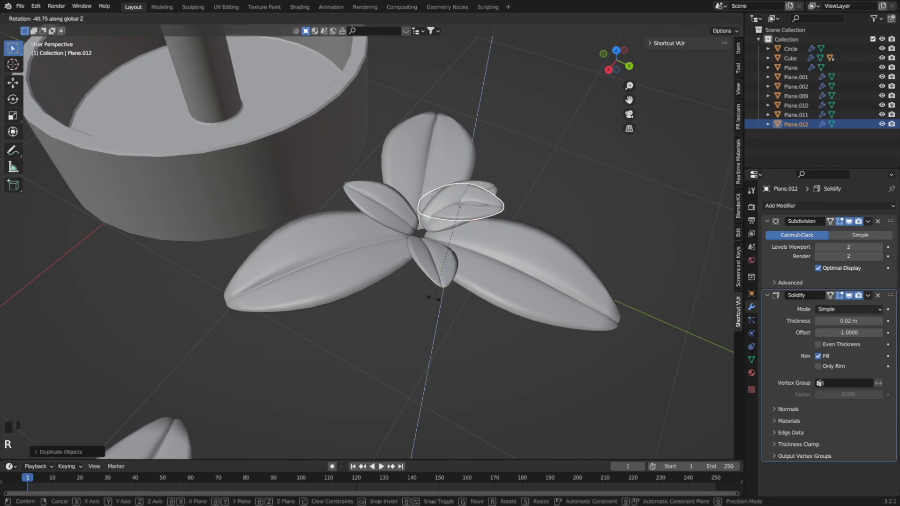
{"action": "left_click", "coordinate": [433, 298]}
Move the copied leaf about 0.17 m along X, and shift it outward over the large leaf pointing away from the round base.
{"action": "key", "text": "g"}
{"action": "key", "text": "y"}
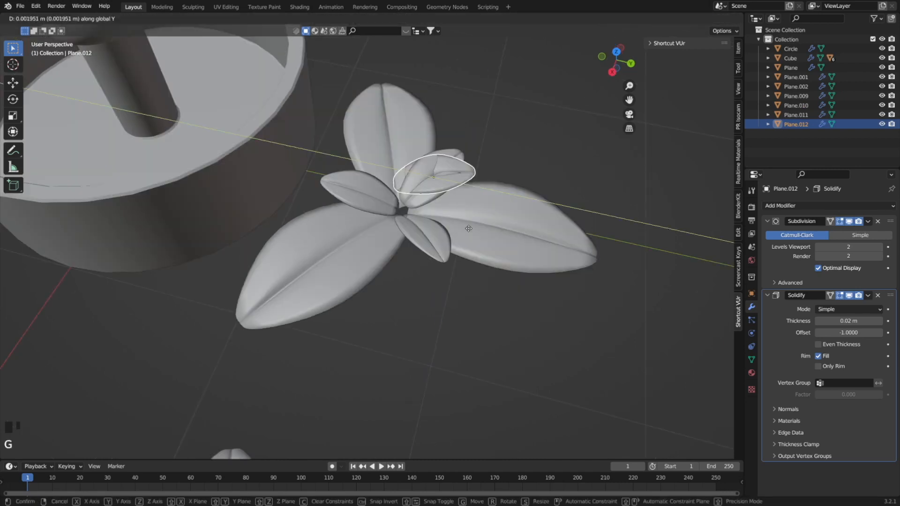
{"action": "key", "text": "x"}
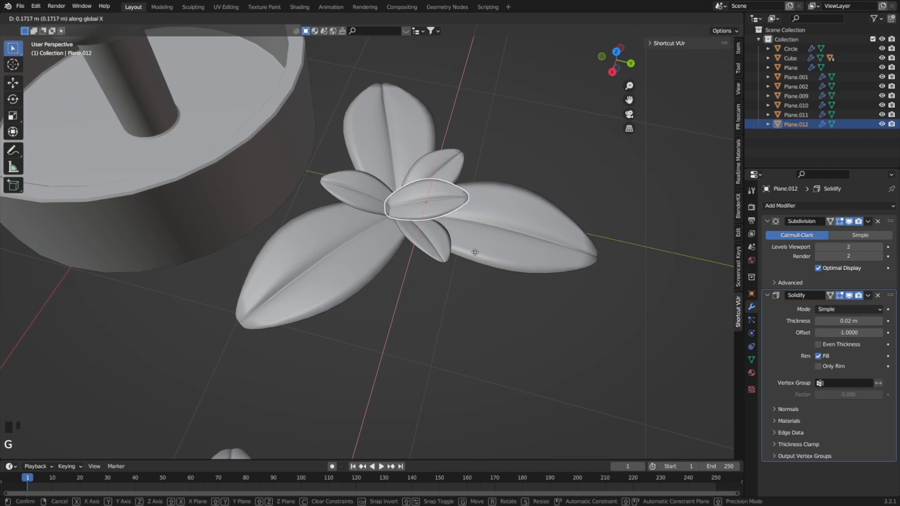
{"action": "left_click", "coordinate": [474, 251]}
{"action": "key", "text": "g"}
{"action": "left_click", "coordinate": [503, 251]}
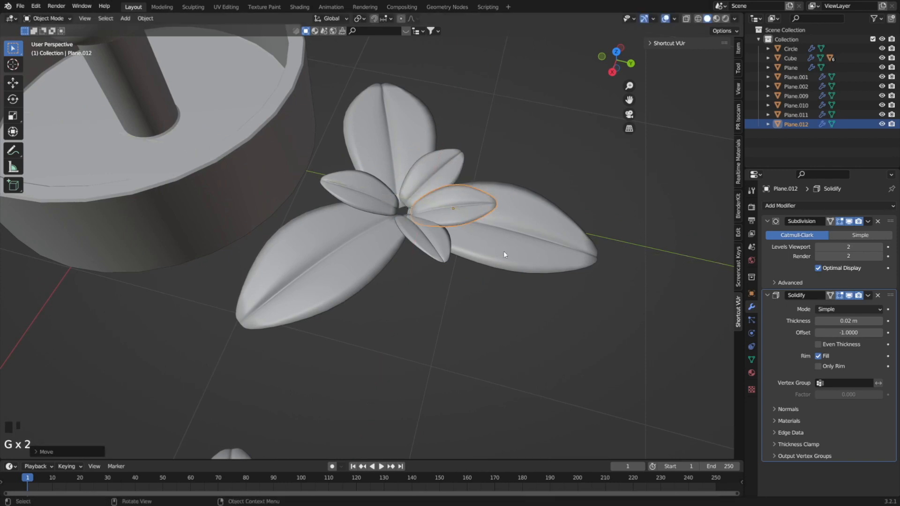
{"action": "mouse_move", "coordinate": [503, 251]}
{"action": "middle_mouse_down"}
{"action": "mouse_move", "coordinate": [500, 282]}
{"action": "mouse_move", "coordinate": [498, 244]}
{"action": "middle_mouse_up"}
Scale down the copied leaf and stretch it along one axis into a long narrow leaf reaching the cluster's centre.
{"action": "key", "text": "s"}
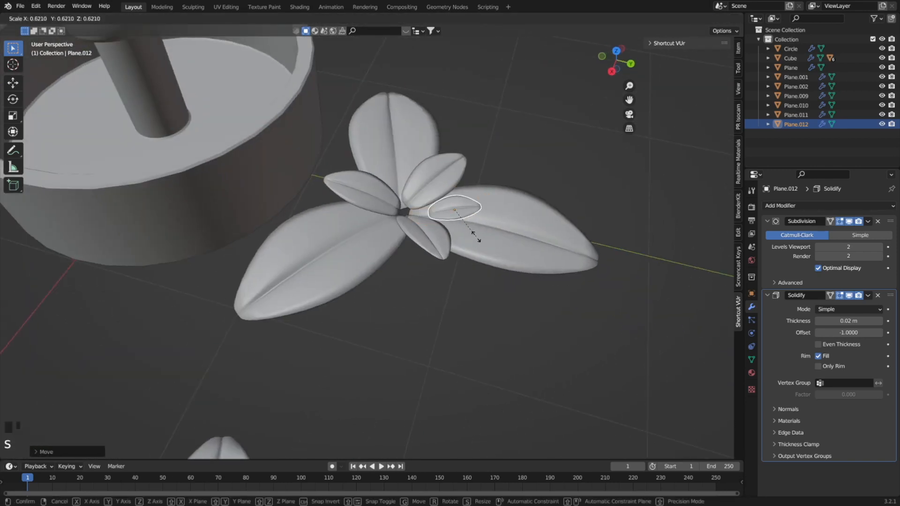
{"action": "left_click", "coordinate": [485, 237]}
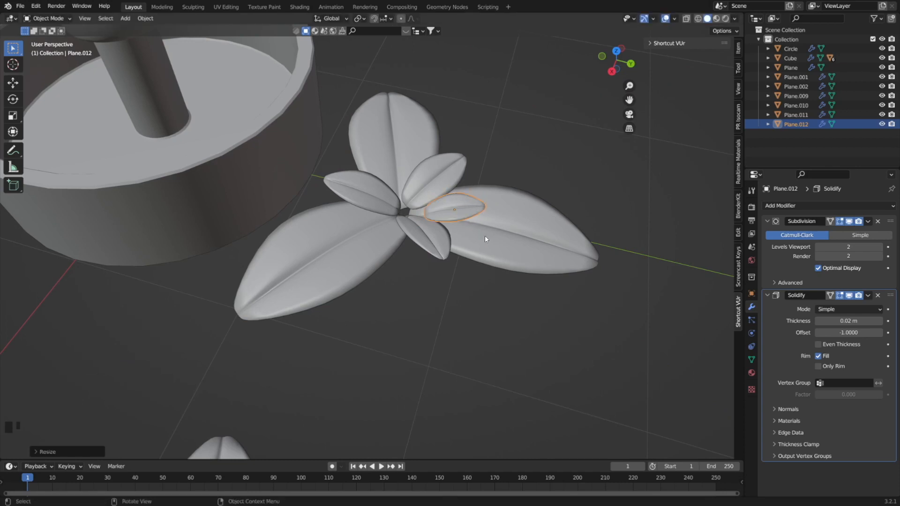
{"action": "key", "text": "s"}
{"action": "key", "text": "y"}
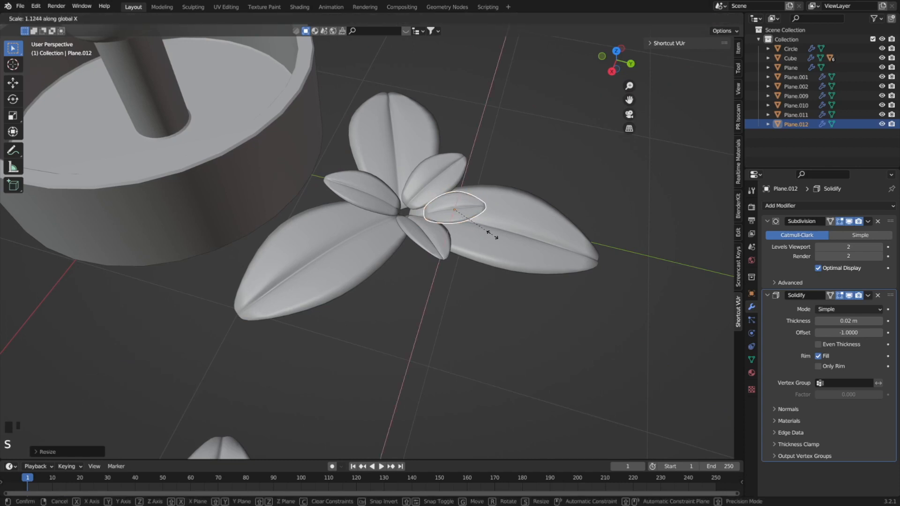
{"action": "left_click", "coordinate": [525, 239]}
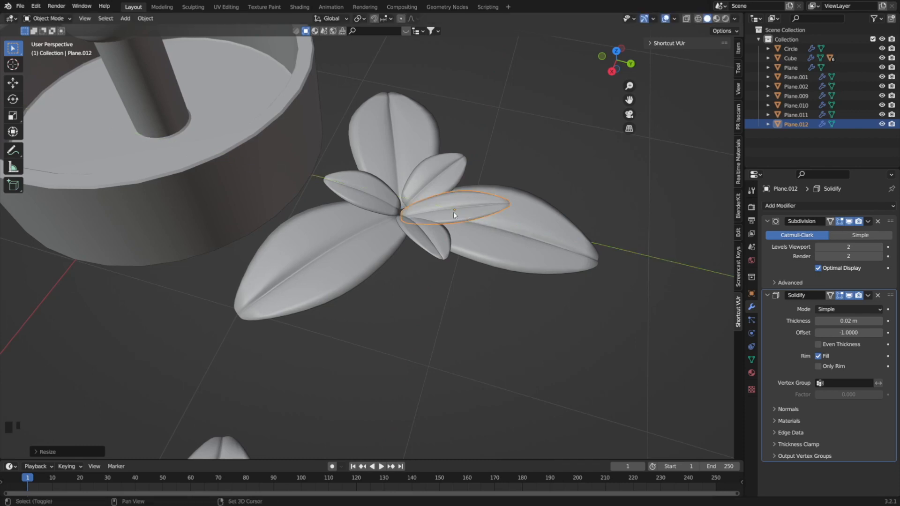
Duplicate the narrow leaf in place and rotate the copy about -271° around the Z axis.
{"action": "key", "text": "shift+d"}
{"action": "key", "text": "z"}
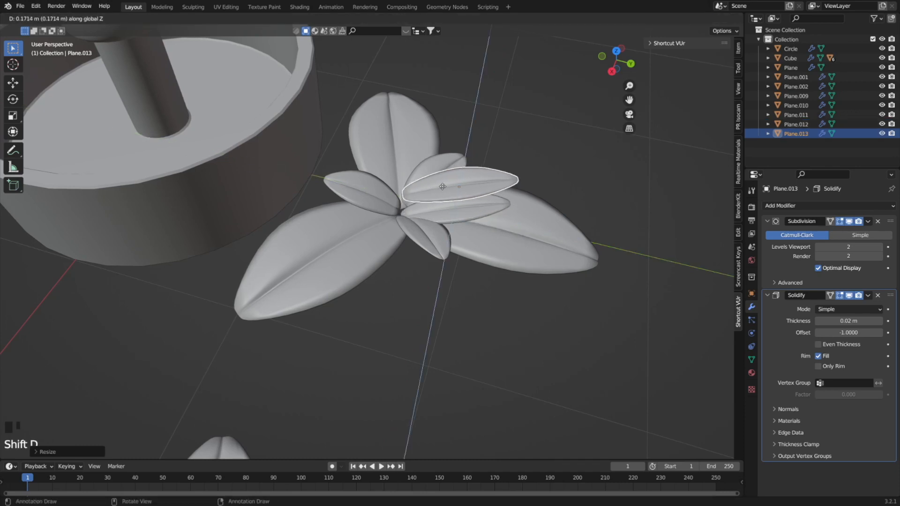
{"action": "left_click", "coordinate": [457, 202]}
{"action": "key", "text": "r"}
{"action": "key", "text": "z"}
{"action": "key", "text": "x"}
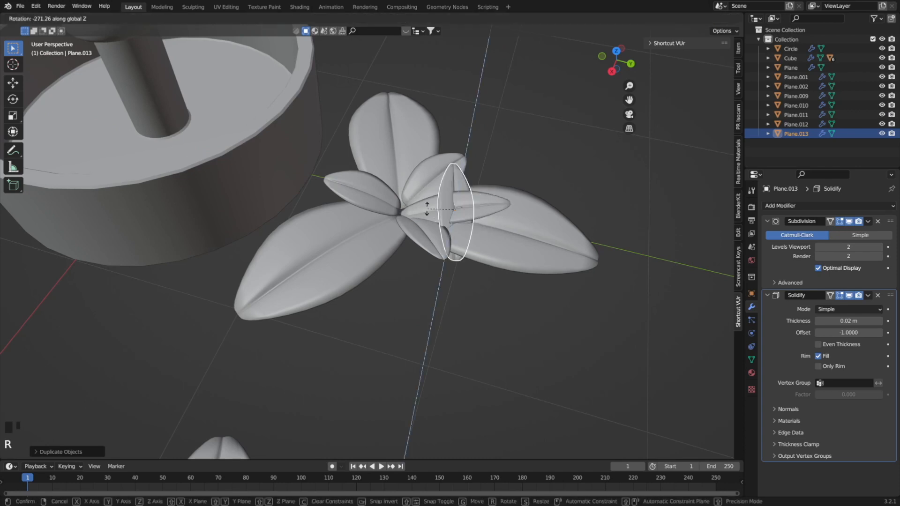
{"action": "left_click", "coordinate": [448, 210]}
Move the rotated copy along X and Y so it lies over the rear large leaf with its base at the cluster's centre.
{"action": "key", "text": "g"}
{"action": "key", "text": "y"}
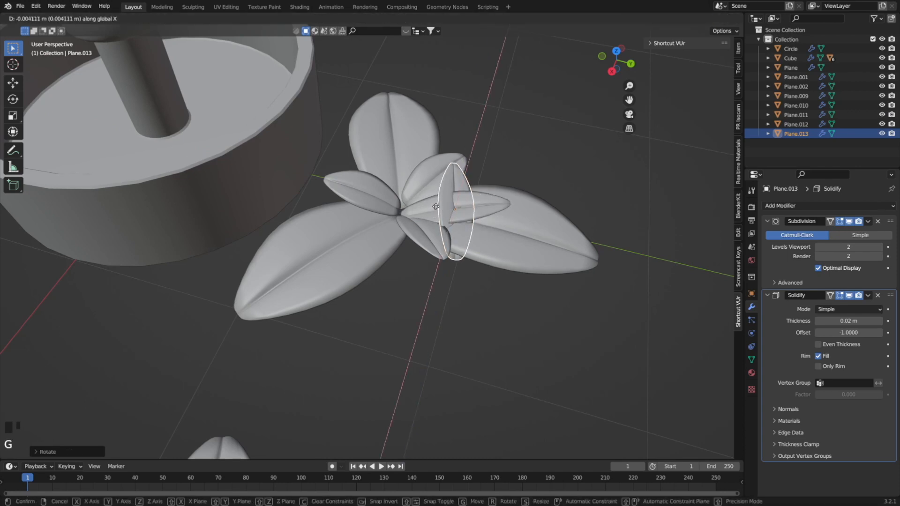
{"action": "left_click", "coordinate": [390, 190]}
{"action": "key", "text": "g"}
{"action": "key", "text": "x"}
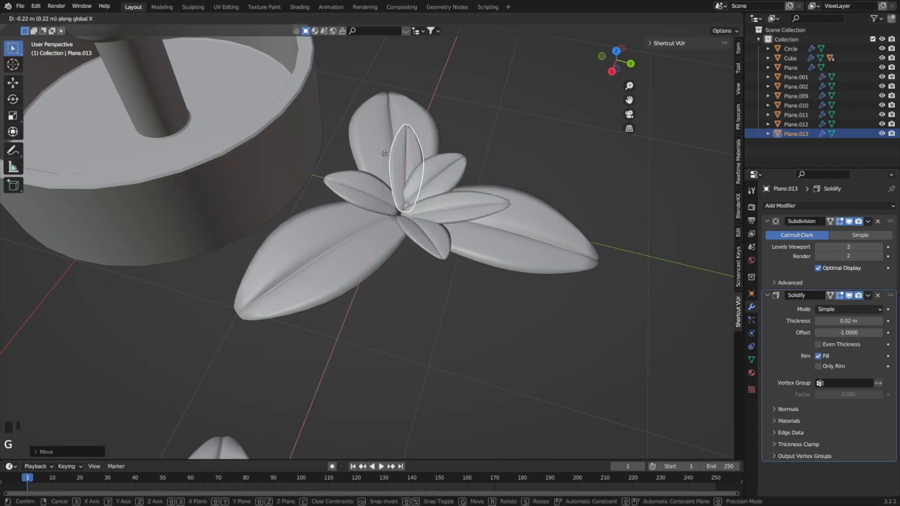
{"action": "left_click", "coordinate": [386, 157]}
{"action": "key", "text": "g"}
{"action": "key", "text": "y"}
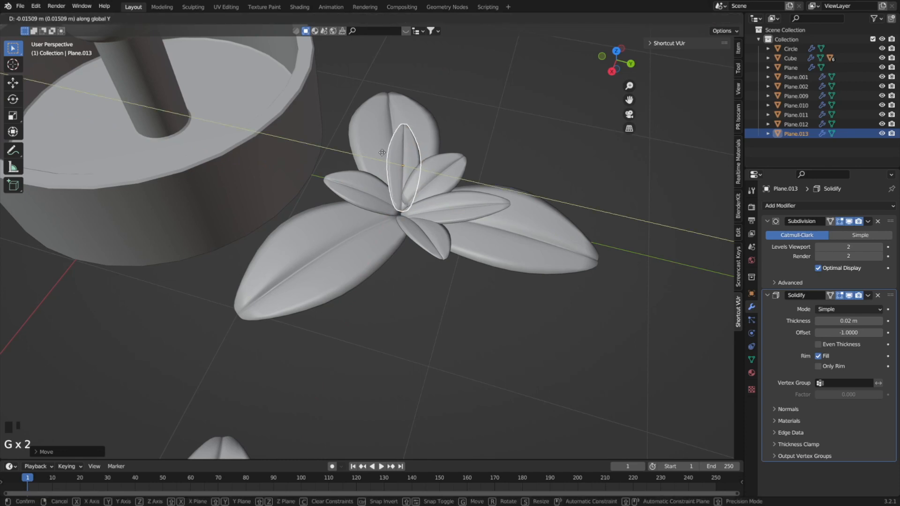
{"action": "left_click", "coordinate": [377, 153]}
{"action": "key", "text": "g"}
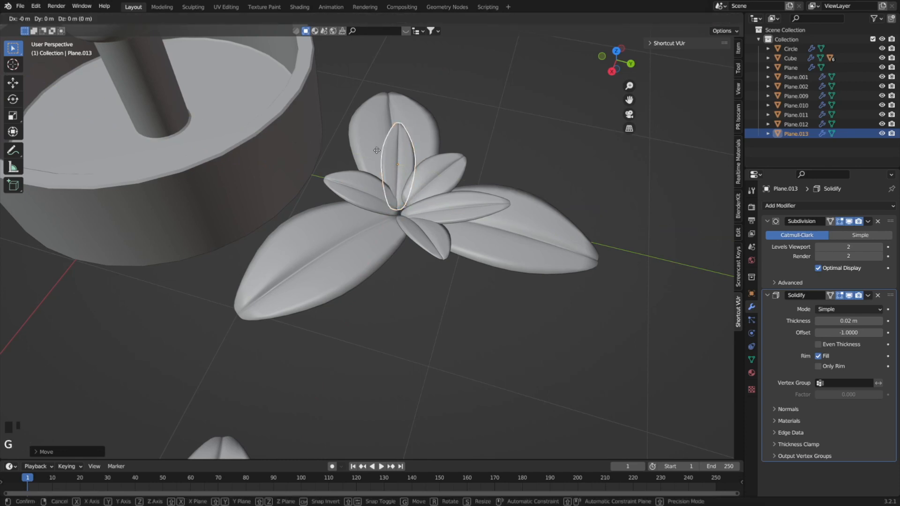
{"action": "key", "text": "x"}
{"action": "left_click", "coordinate": [375, 145]}
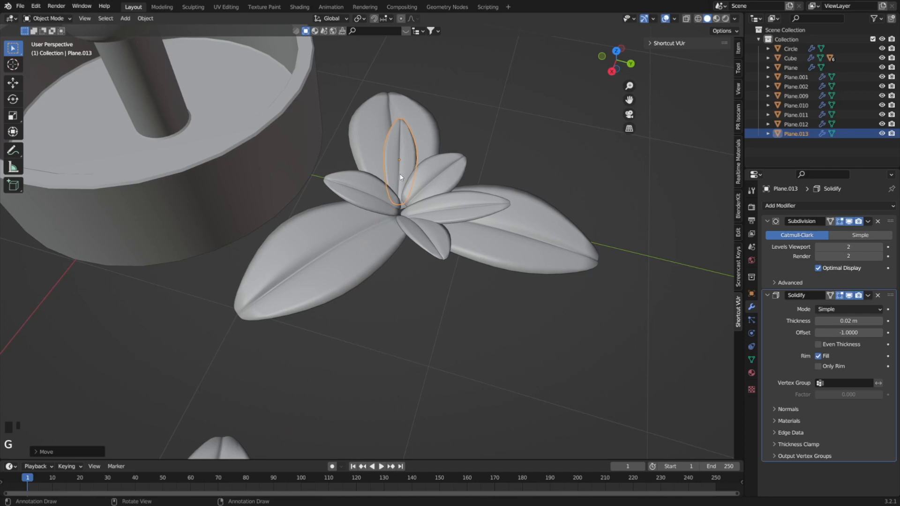
Duplicate the narrow leaf, rotate the copy around Z, and move it about 0.5 m along X over the remaining large leaf.
{"action": "key", "text": "shift+d"}
{"action": "key", "text": "r"}
{"action": "key", "text": "z"}
{"action": "left_click", "coordinate": [454, 122]}
{"action": "key", "text": "g"}
{"action": "key", "text": "y"}
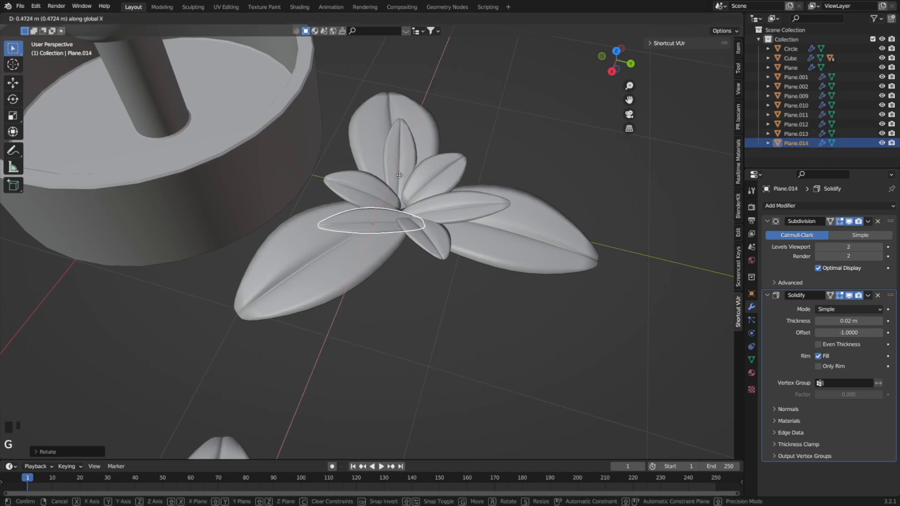
{"action": "left_click", "coordinate": [400, 181]}
Rotate the third narrow leaf about 21° around Z and shift it about 0.05 m along X and -0.06 m along Y.
{"action": "key", "text": "r"}
{"action": "key", "text": "z"}
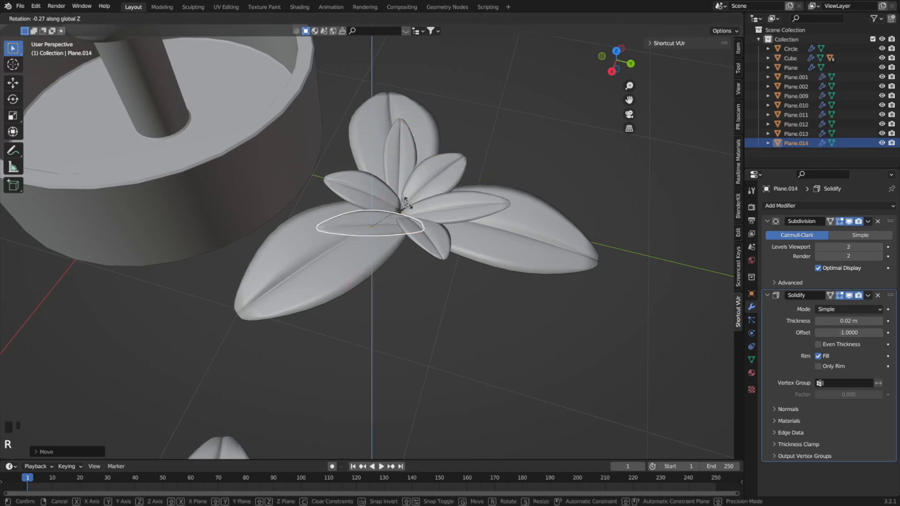
{"action": "left_click", "coordinate": [408, 177]}
{"action": "key", "text": "g"}
{"action": "key", "text": "x"}
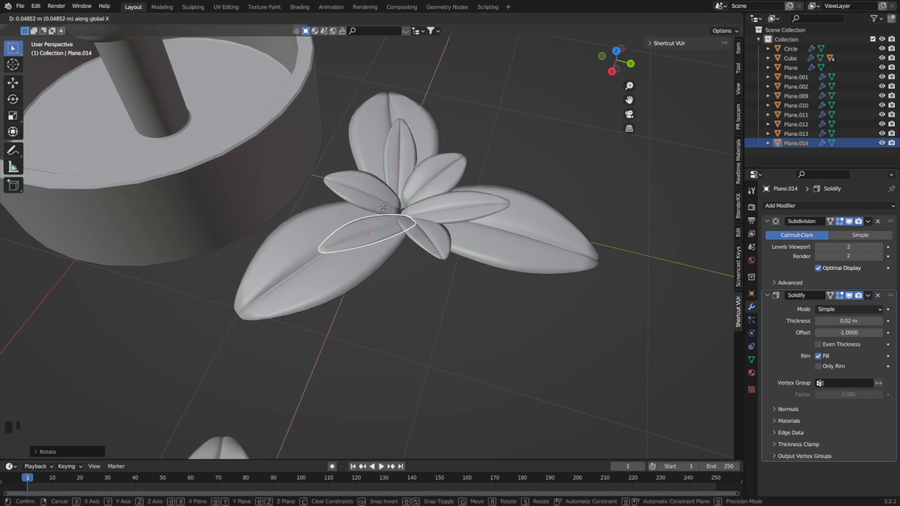
{"action": "left_click", "coordinate": [383, 208]}
{"action": "key", "text": "g"}
{"action": "key", "text": "y"}
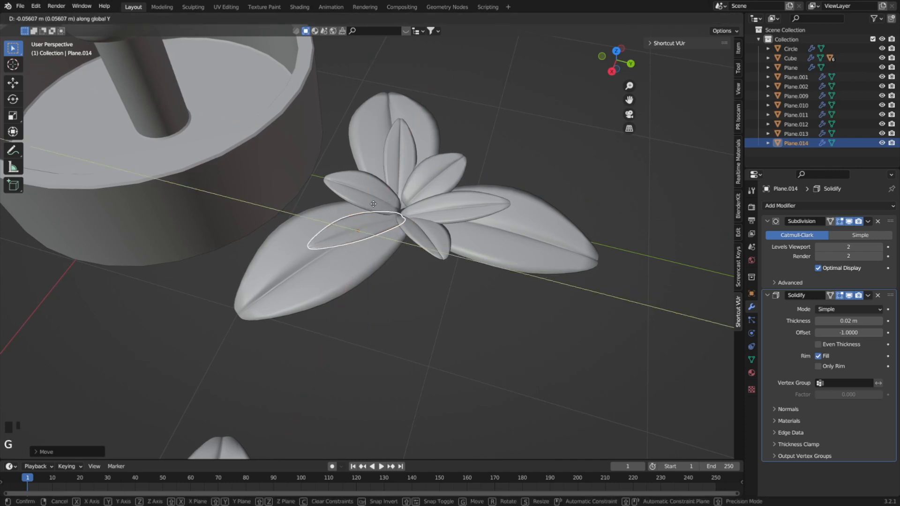
{"action": "left_click", "coordinate": [373, 204]}
Duplicate the six-leaf cluster's stem and move the copy about -2.2 m along X under the three-leaf cluster.
{"action": "mouse_move", "coordinate": [413, 296]}
{"action": "middle_mouse_down"}
{"action": "mouse_move", "coordinate": [438, 303]}
{"action": "mouse_move", "coordinate": [428, 244]}
{"action": "mouse_move", "coordinate": [412, 281]}
{"action": "middle_mouse_up"}
{"action": "left_click", "coordinate": [398, 323]}
{"action": "key", "text": "shift+d"}
{"action": "right_click", "coordinate": [478, 316]}
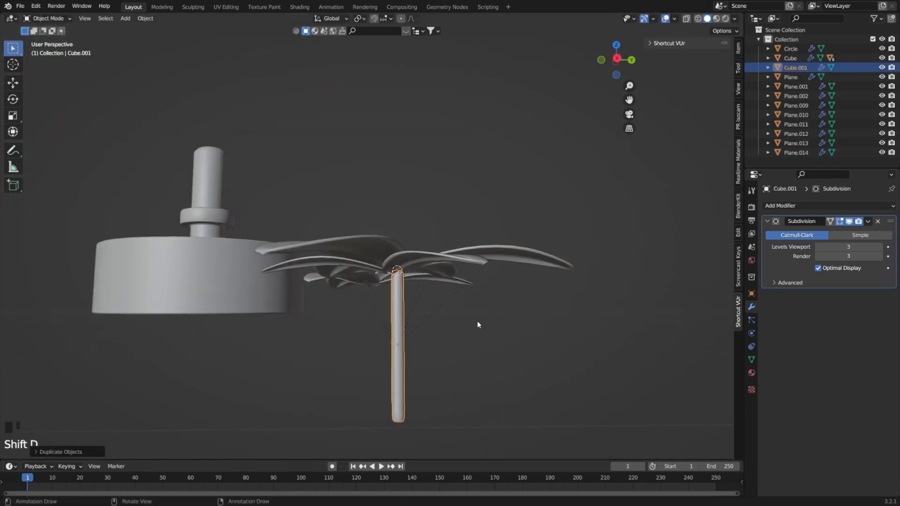
{"action": "middle_click_drag", "start_coordinate": [477, 320], "coordinate": [401, 353]}
{"action": "key", "text": "g"}
{"action": "key", "text": "y"}
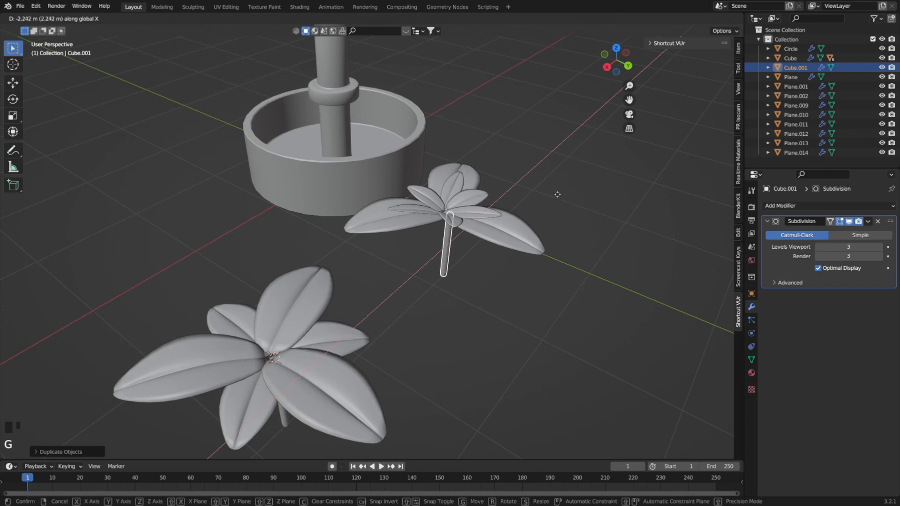
{"action": "left_click", "coordinate": [550, 193]}
Shift the copied stem along Y and Z so its top sits directly beneath the centre of the leaf cluster.
{"action": "scroll", "coordinate": [486, 245], "scroll_direction": "up", "scroll_amount": 5}
{"action": "middle_click_drag", "start_coordinate": [562, 260], "coordinate": [317, 285], "text": "shift"}
{"action": "middle_click_drag", "start_coordinate": [317, 286], "coordinate": [325, 227]}
{"action": "key", "text": "g"}
{"action": "key", "text": "y"}
{"action": "left_click", "coordinate": [336, 312]}
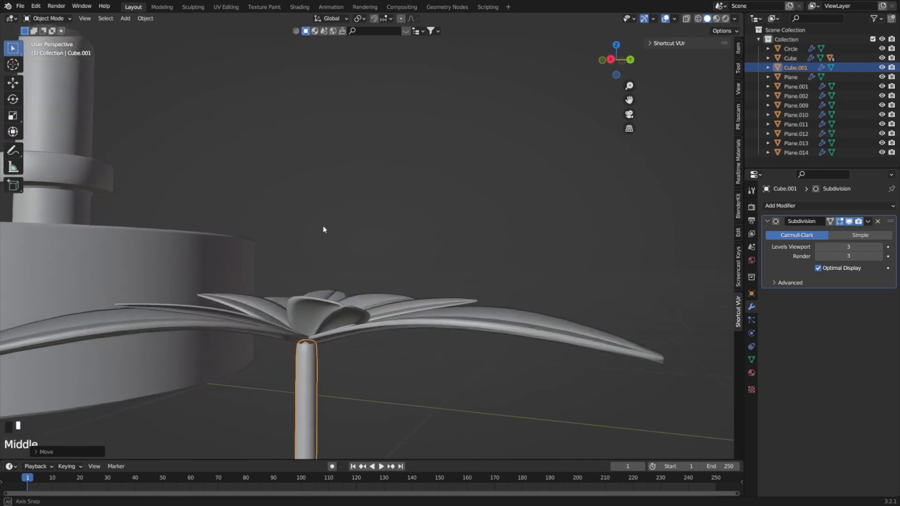
{"action": "key", "text": "g"}
{"action": "key", "text": "z"}
{"action": "left_click", "coordinate": [327, 287]}
{"action": "key", "text": "g"}
{"action": "key", "text": "y"}
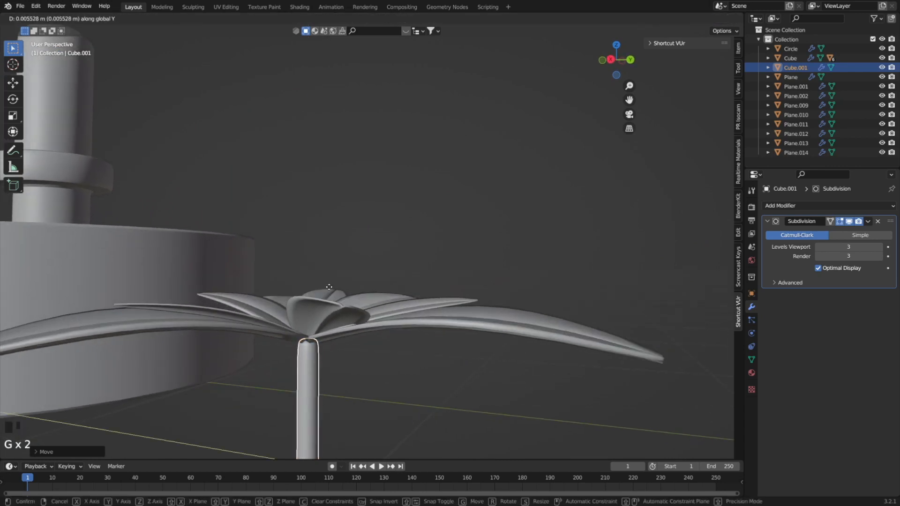
{"action": "left_click", "coordinate": [345, 362]}
{"action": "key", "text": "s"}
{"action": "key", "text": "z"}
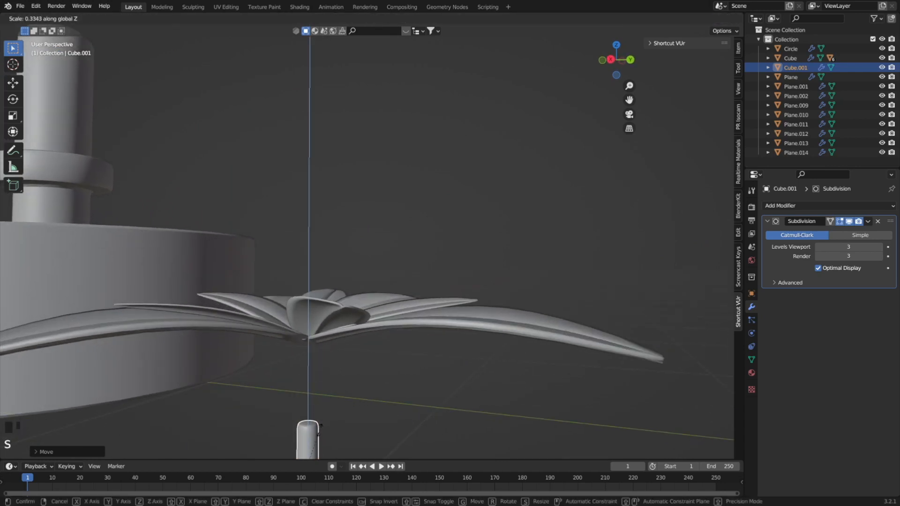
{"action": "left_click", "coordinate": [317, 443]}
Shorten the copied stem to about 0.38 of its length along Z and raise it about 0.26 m to meet the leaves.
{"action": "scroll", "coordinate": [318, 446], "scroll_direction": "down", "scroll_amount": 2}
{"action": "scroll", "coordinate": [333, 404], "scroll_direction": "down", "scroll_amount": 1}
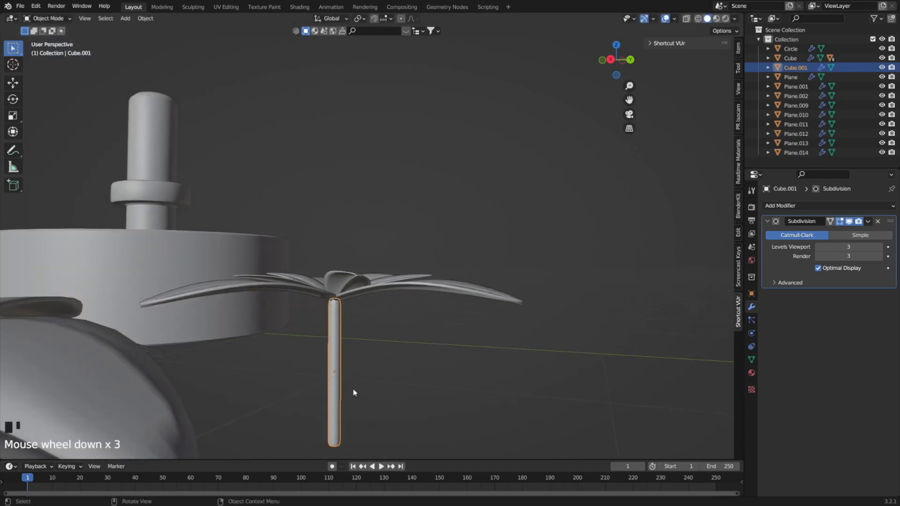
{"action": "key", "text": "s"}
{"action": "key", "text": "z"}
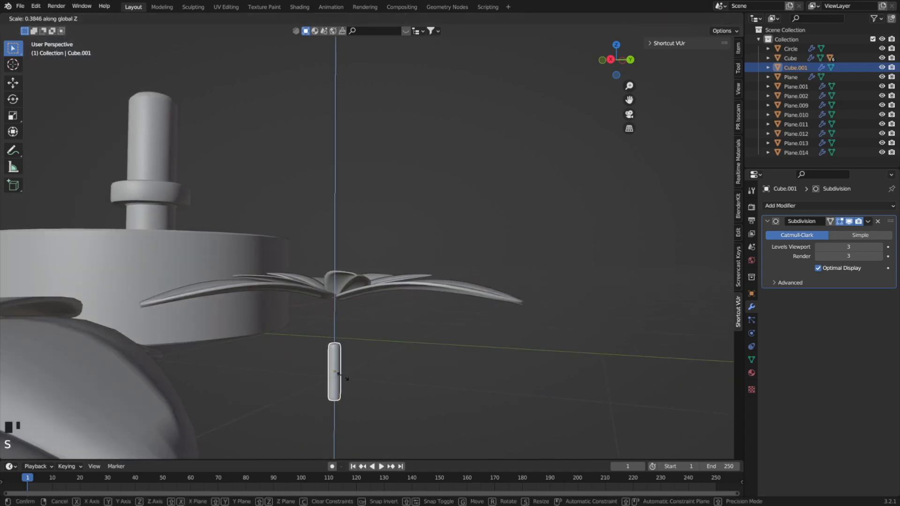
{"action": "left_click", "coordinate": [343, 378]}
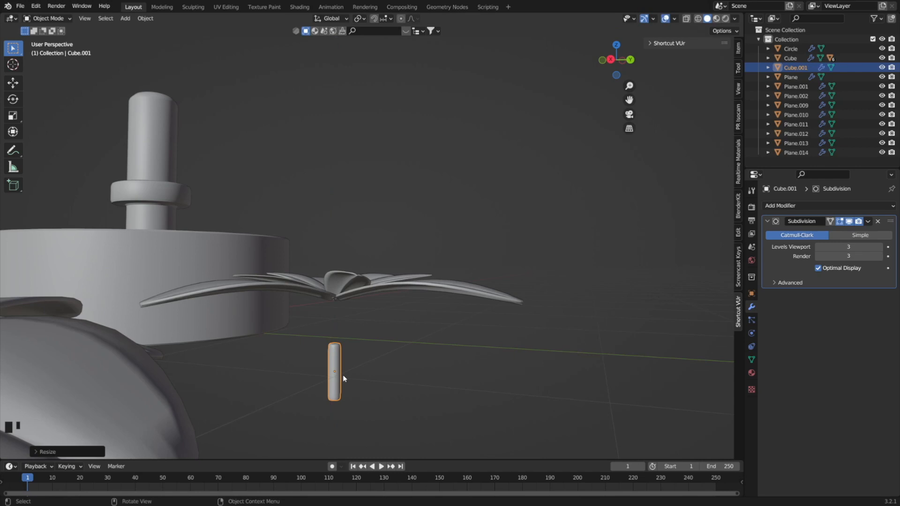
{"action": "key", "text": "g"}
{"action": "key", "text": "z"}
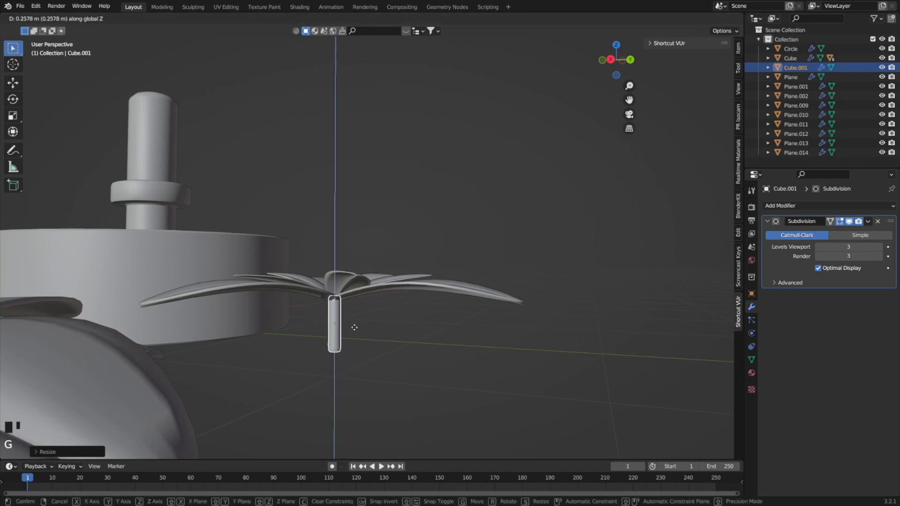
{"action": "left_click", "coordinate": [355, 328]}
Scale the copied stem down to make it thinner, and stretch it along Z back up to the leaf bases.
{"action": "key", "text": "s"}
{"action": "left_click", "coordinate": [344, 321]}
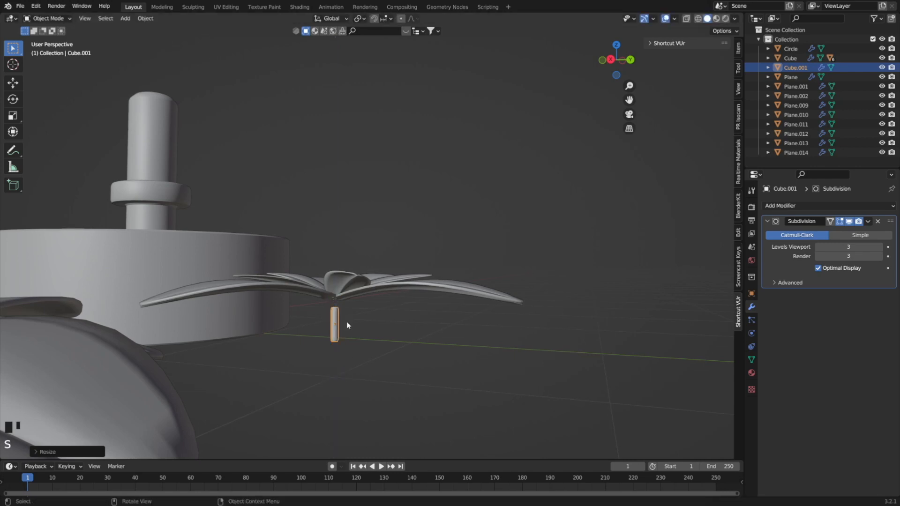
{"action": "key", "text": "s"}
{"action": "key", "text": "z"}
{"action": "left_click", "coordinate": [354, 325]}
{"action": "scroll", "coordinate": [355, 328], "scroll_direction": "down", "scroll_amount": 3}
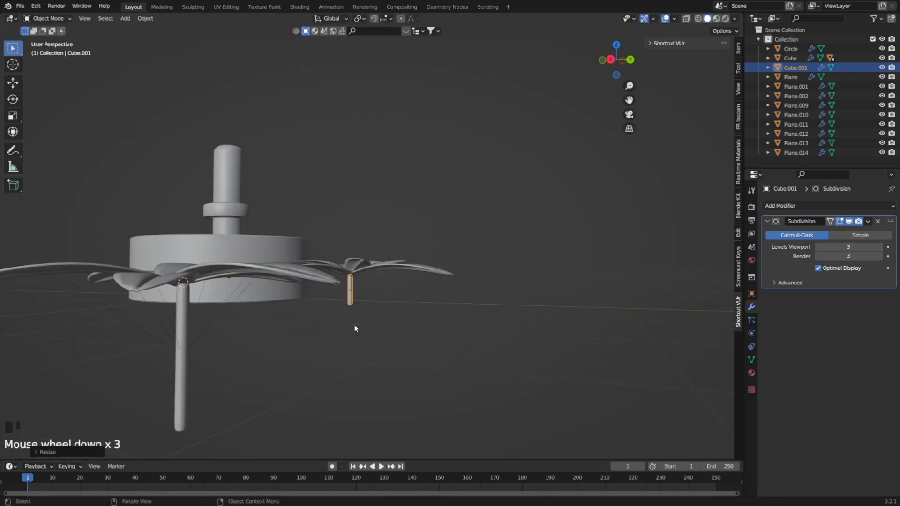
Select all leaves of the cluster with the short stem and parent them to that stem using the Object option.
{"action": "middle_click_drag", "start_coordinate": [368, 283], "coordinate": [304, 359], "text": "shift"}
{"action": "left_click", "coordinate": [333, 388]}
{"action": "left_click", "coordinate": [291, 352]}
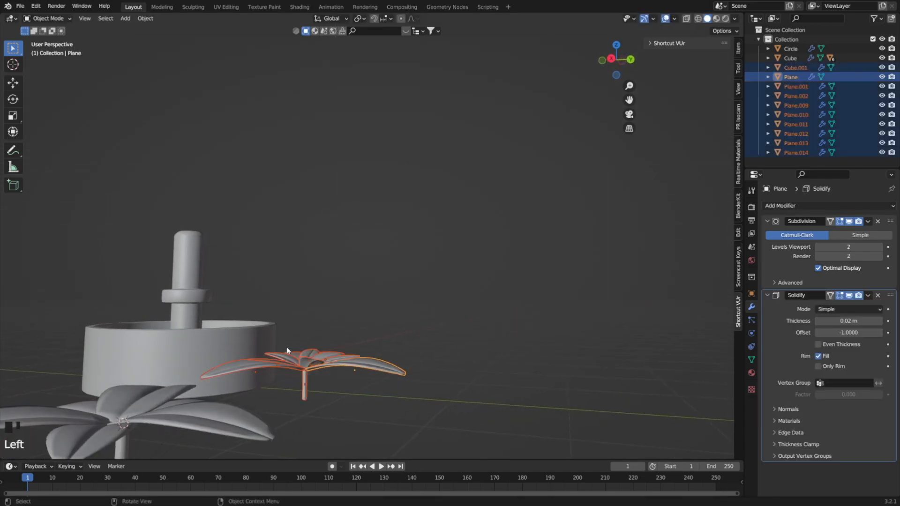
{"action": "left_click", "coordinate": [305, 382], "text": "shift"}
{"action": "right_click", "coordinate": [305, 380]}
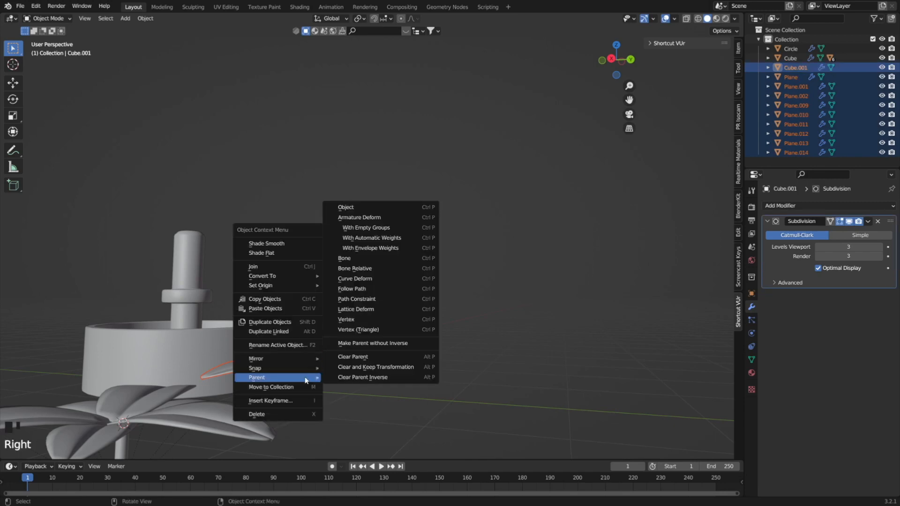
{"action": "left_click", "coordinate": [346, 207]}
Undo the parenting of the leaves to the short stem and the selection made for it.
{"action": "middle_click_drag", "start_coordinate": [310, 347], "coordinate": [394, 396]}
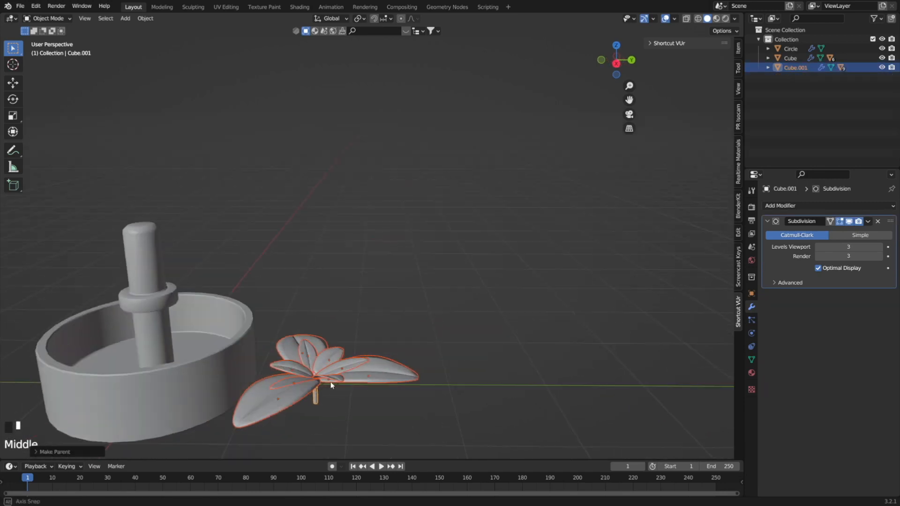
{"action": "scroll", "coordinate": [395, 396], "scroll_direction": "down", "scroll_amount": 2}
{"action": "scroll", "coordinate": [401, 375], "scroll_direction": "down", "scroll_amount": 1}
{"action": "middle_click_drag", "start_coordinate": [392, 362], "coordinate": [410, 320]}
{"action": "key", "text": "ctrl+z"}
{"action": "key", "text": "ctrl+z"}
Narrow two large outer leaves of the short-stemmed cluster to about 0.7 of their size along global X.
{"action": "left_click", "coordinate": [426, 315]}
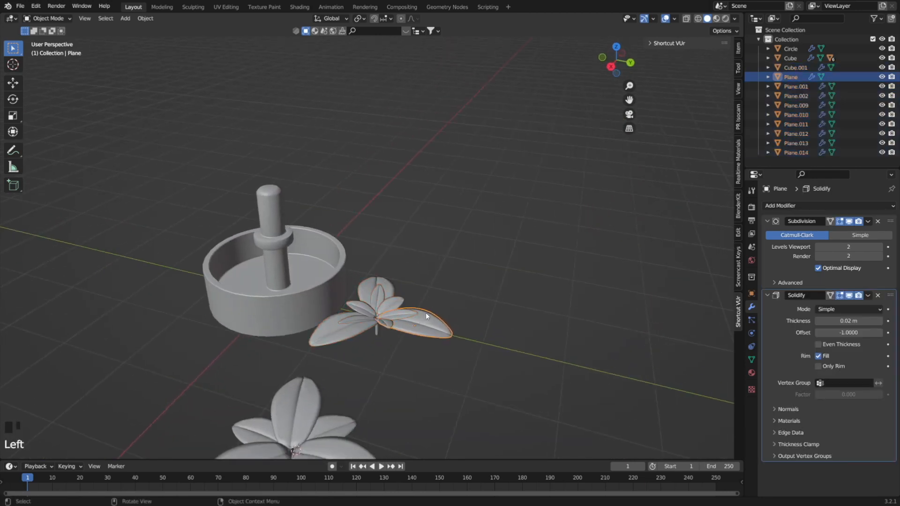
{"action": "key", "text": "s"}
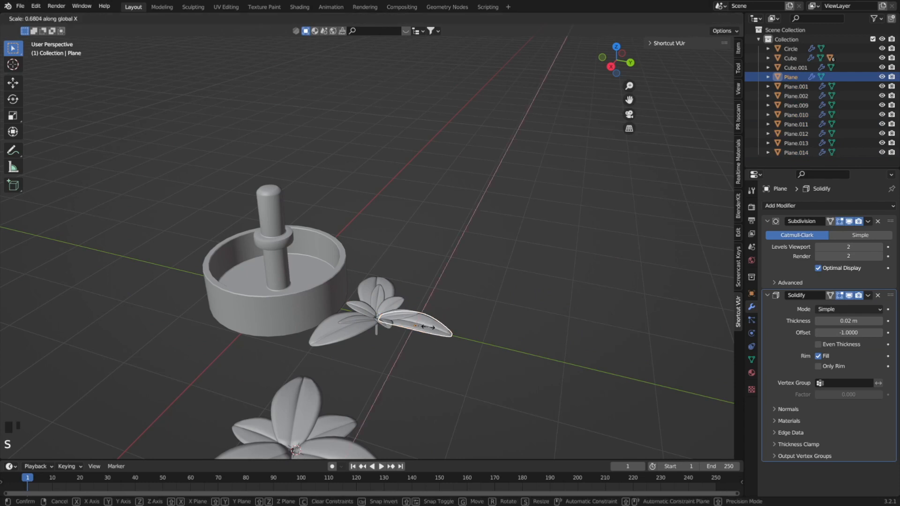
{"action": "left_click", "coordinate": [354, 326]}
{"action": "left_click", "coordinate": [353, 328]}
{"action": "key", "text": "s"}
{"action": "key", "text": "x"}
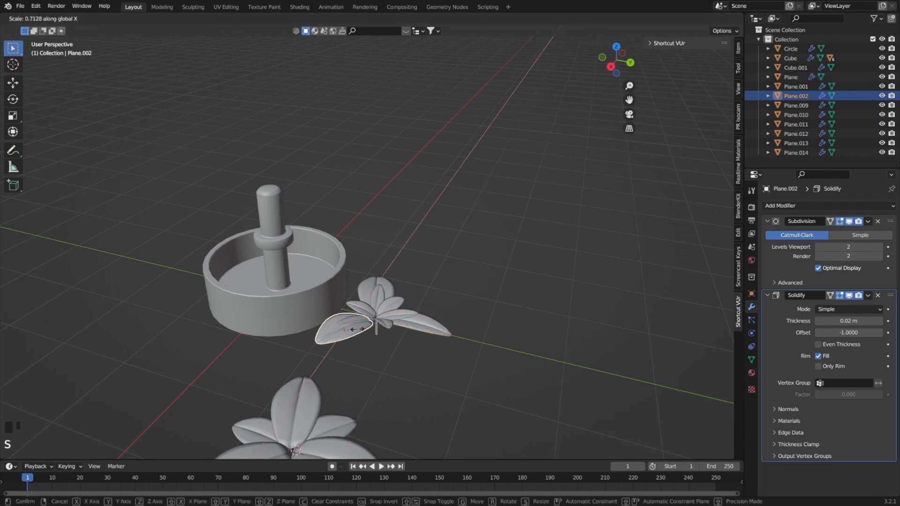
{"action": "left_click", "coordinate": [354, 329]}
From the top view, narrow the same second leaf to about 0.75 along its local X and move it about 0.05 m toward the stem.
{"action": "middle_click_drag", "start_coordinate": [354, 331], "coordinate": [323, 368]}
{"action": "key", "text": "KP_7"}
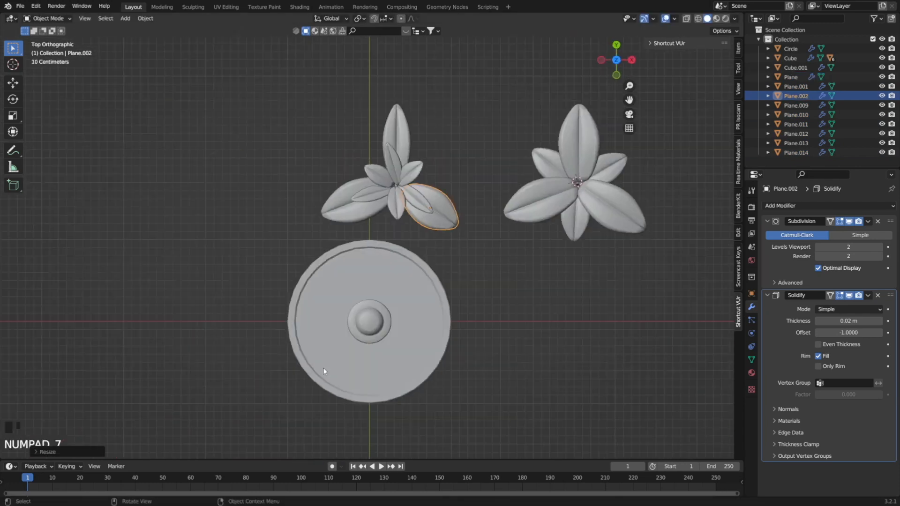
{"action": "key", "text": "s"}
{"action": "key", "text": "y"}
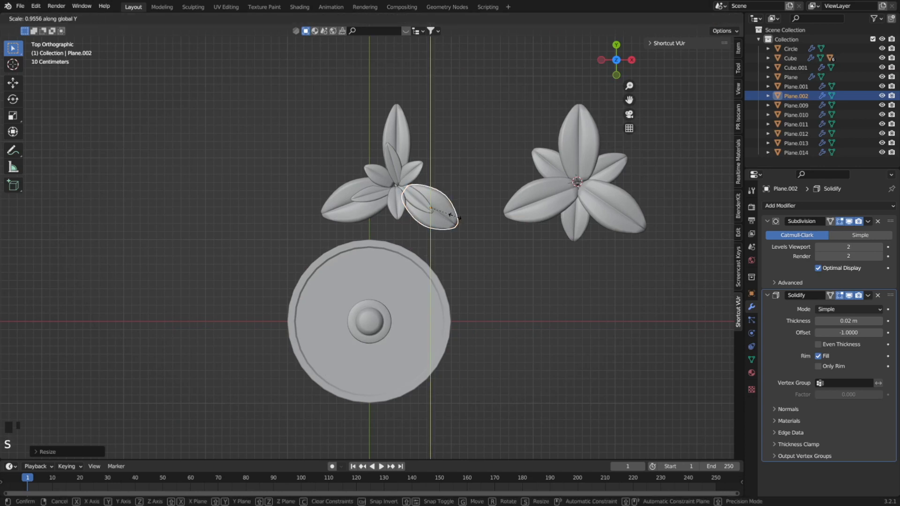
{"action": "key", "text": "x"}
{"action": "key", "text": "x"}
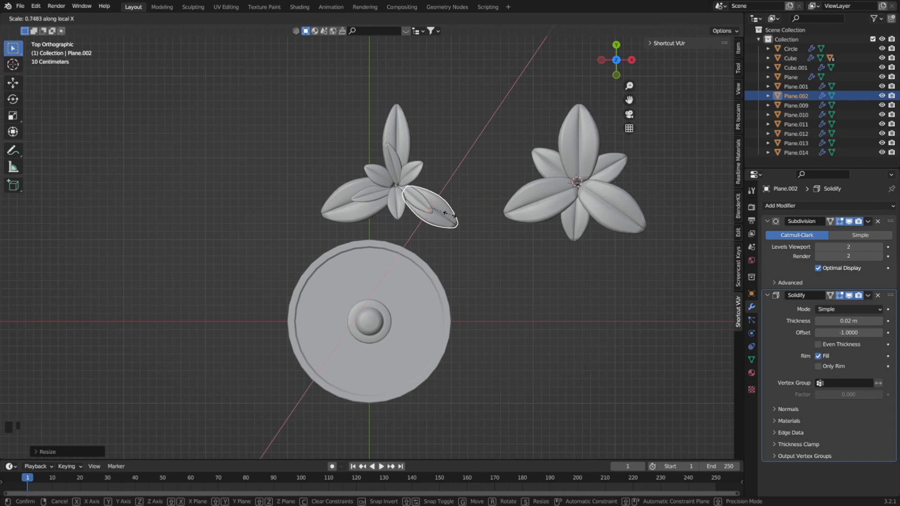
{"action": "left_click", "coordinate": [446, 213]}
{"action": "key", "text": "g"}
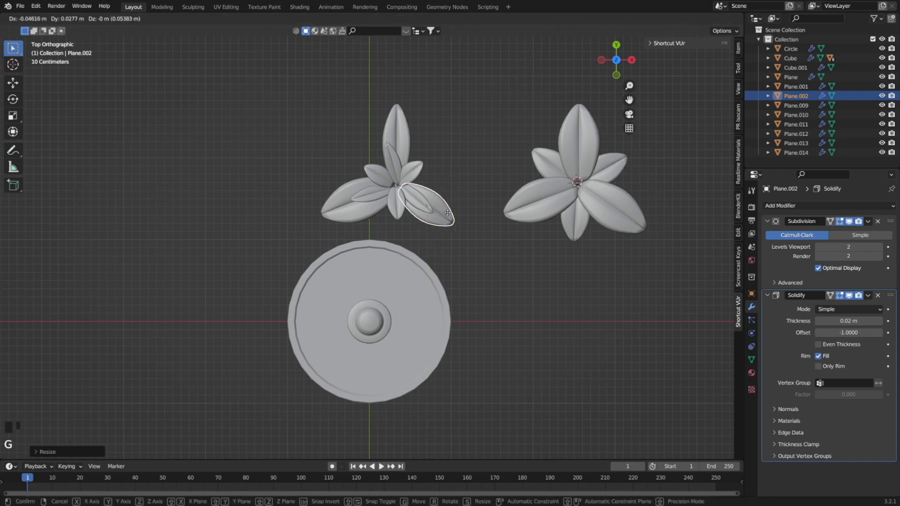
{"action": "left_click", "coordinate": [447, 210]}
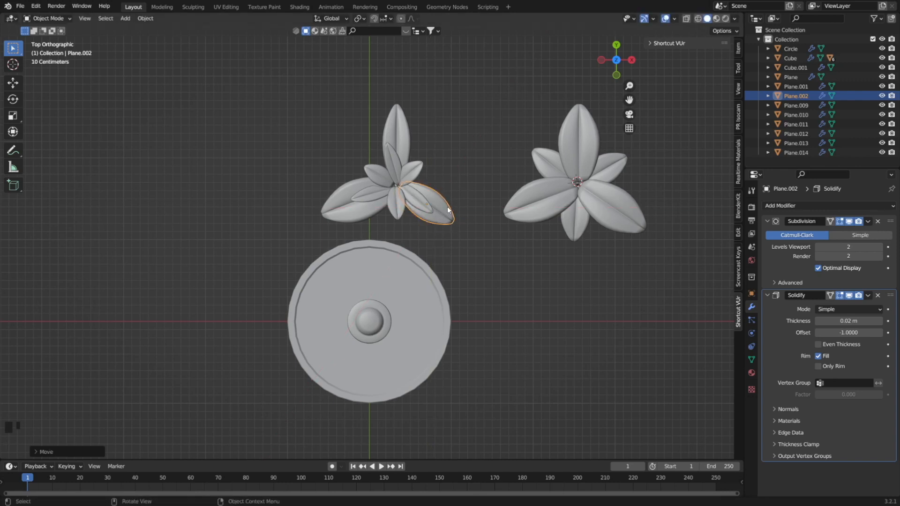
Reshape the third large outer leaf of the small cluster into a slimmer form by scaling it along X and Y.
{"action": "left_click", "coordinate": [366, 211]}
{"action": "key", "text": "s"}
{"action": "key", "text": "x"}
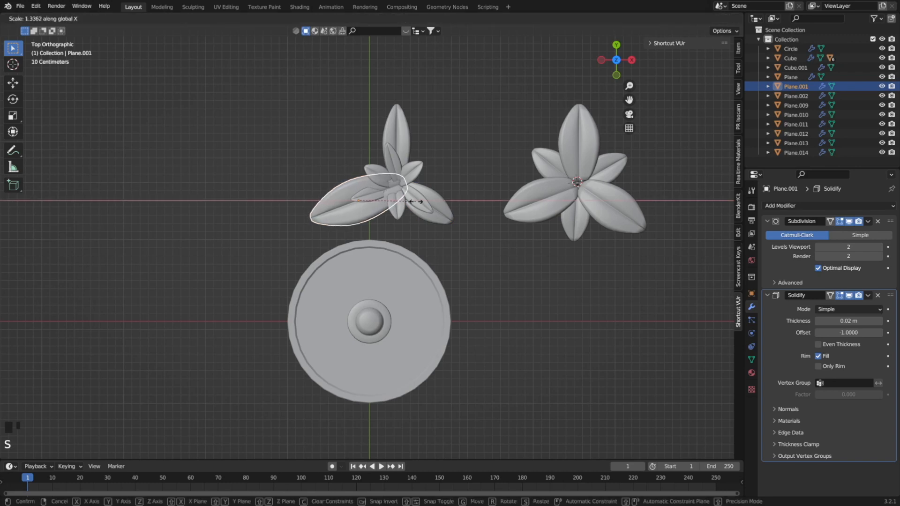
{"action": "left_click", "coordinate": [419, 198]}
{"action": "key", "text": "s"}
{"action": "key", "text": "y"}
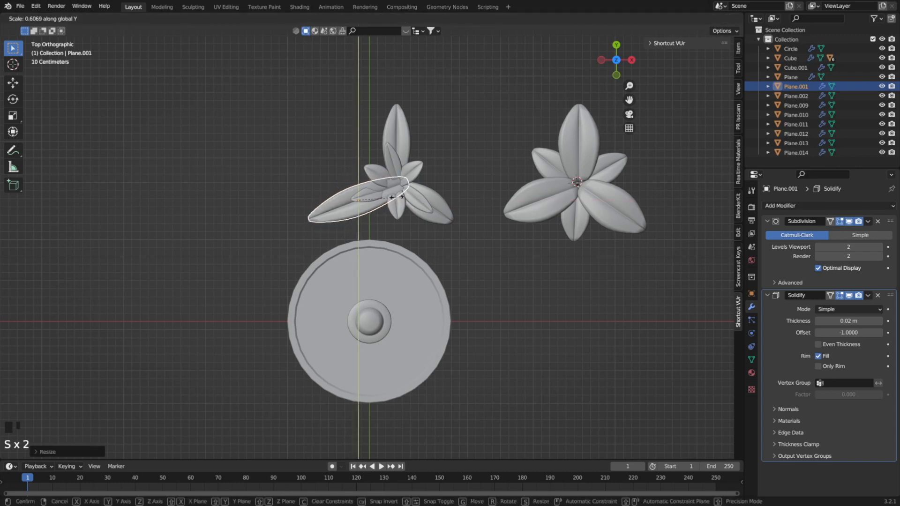
{"action": "left_click", "coordinate": [400, 190]}
Move the small cluster's leaf pointing away from the pot in to the stem, adjust it along X and lower it slightly along Z.
{"action": "left_click", "coordinate": [403, 137]}
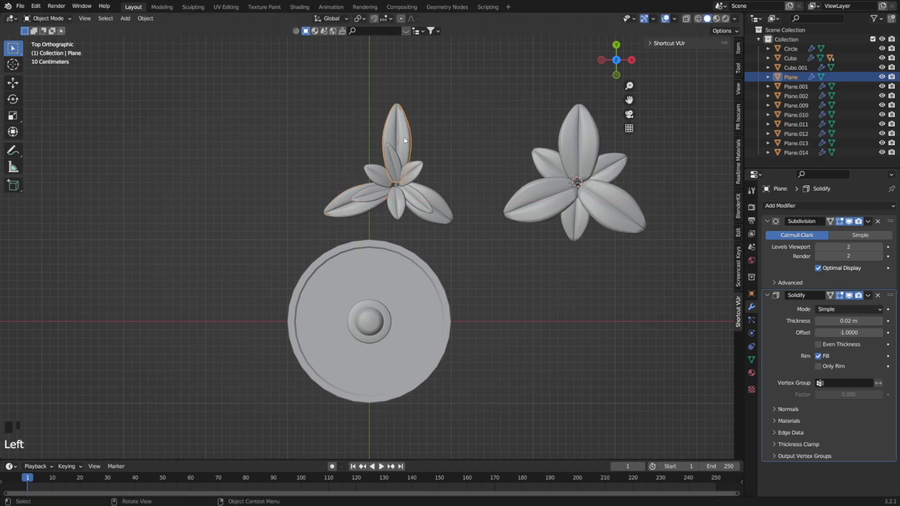
{"action": "key", "text": "g"}
{"action": "left_click", "coordinate": [402, 142]}
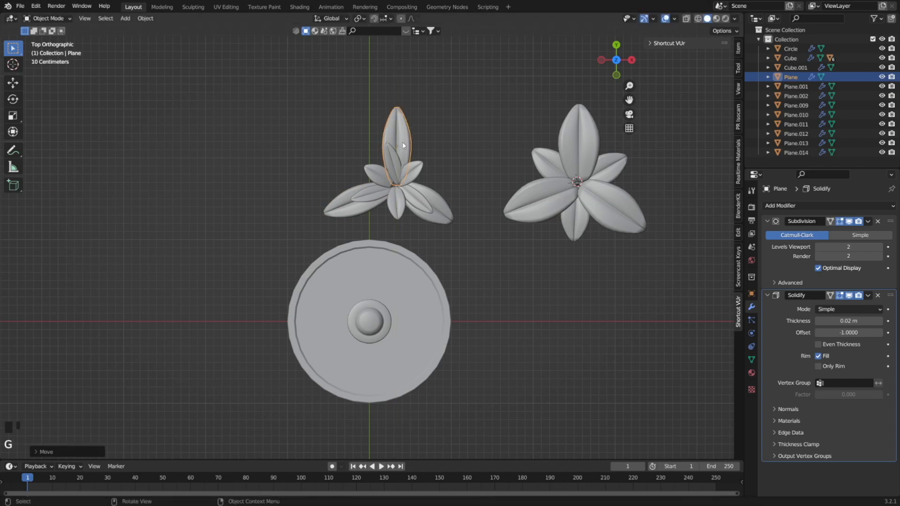
{"action": "key", "text": "g"}
{"action": "key", "text": "x"}
{"action": "left_click", "coordinate": [398, 144]}
{"action": "middle_click_drag", "start_coordinate": [396, 144], "coordinate": [427, 195]}
{"action": "key", "text": "g"}
{"action": "key", "text": "z"}
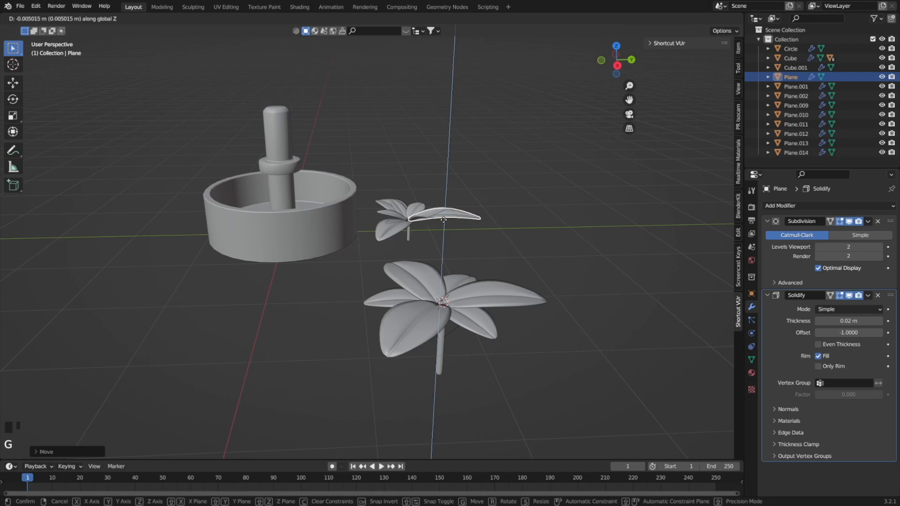
{"action": "left_click", "coordinate": [443, 220]}
Select all leaves of the short-stemmed cluster with its stem active and parent them to the stem as Object.
{"action": "middle_click_drag", "start_coordinate": [444, 219], "coordinate": [477, 323]}
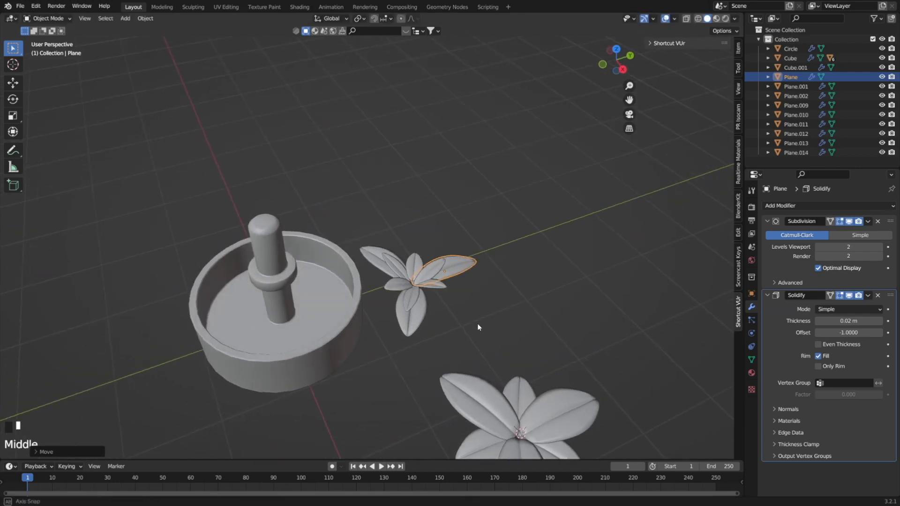
{"action": "left_click", "coordinate": [465, 330]}
{"action": "left_click_drag", "start_coordinate": [465, 330], "coordinate": [358, 243]}
{"action": "mouse_move", "coordinate": [452, 296]}
{"action": "middle_mouse_down"}
{"action": "mouse_move", "coordinate": [424, 255]}
{"action": "mouse_move", "coordinate": [439, 296]}
{"action": "middle_mouse_up"}
{"action": "left_click", "coordinate": [437, 297], "text": "shift"}
{"action": "right_click", "coordinate": [435, 300]}
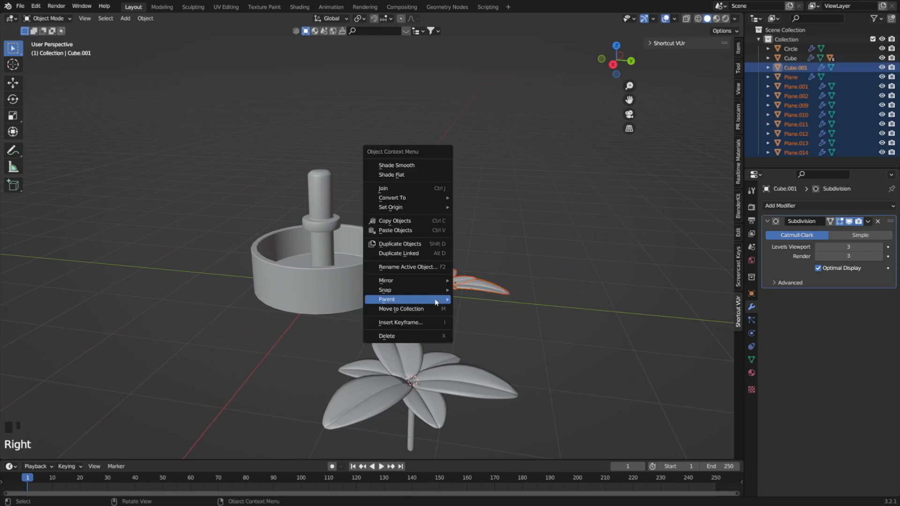
{"action": "left_click", "coordinate": [476, 299]}
Scale the short-stemmed cluster down and raise it along Z above the height of the post.
{"action": "key", "text": "s"}
{"action": "left_click", "coordinate": [457, 310]}
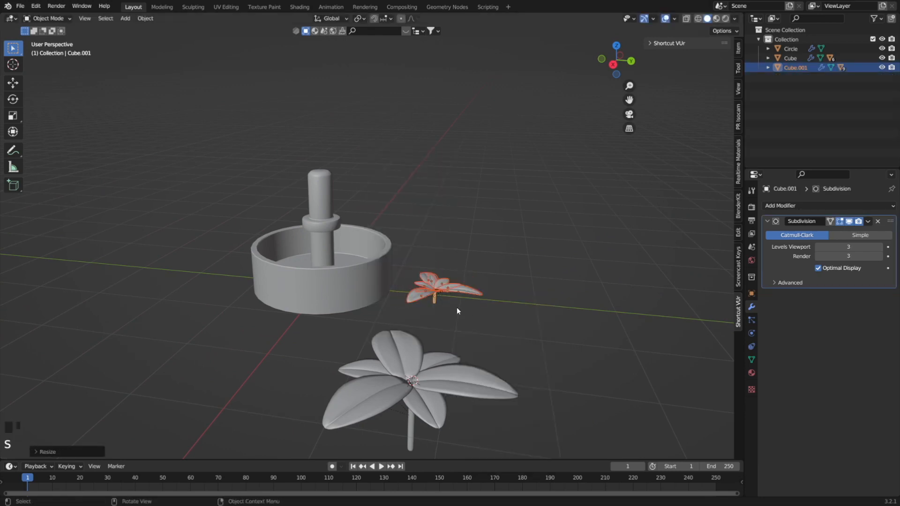
{"action": "middle_click_drag", "start_coordinate": [455, 308], "coordinate": [474, 314]}
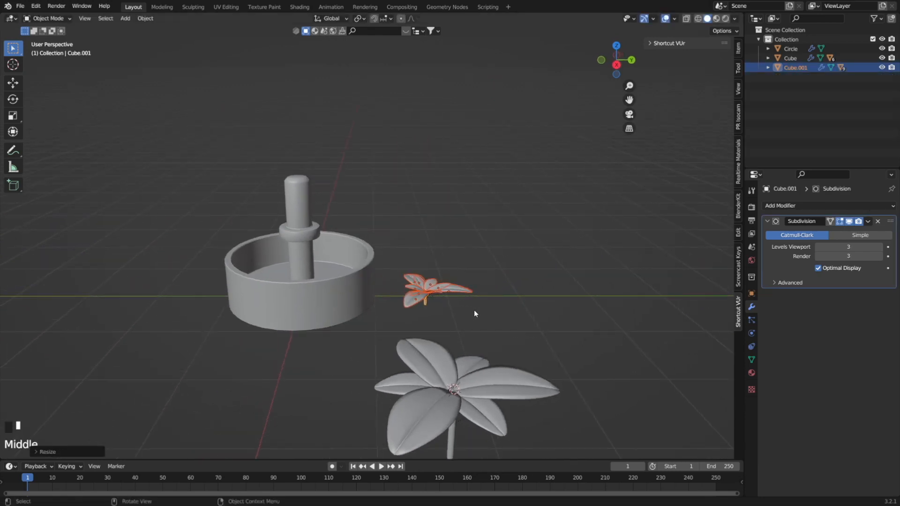
{"action": "key", "text": "g"}
{"action": "key", "text": "z"}
{"action": "left_click", "coordinate": [437, 231]}
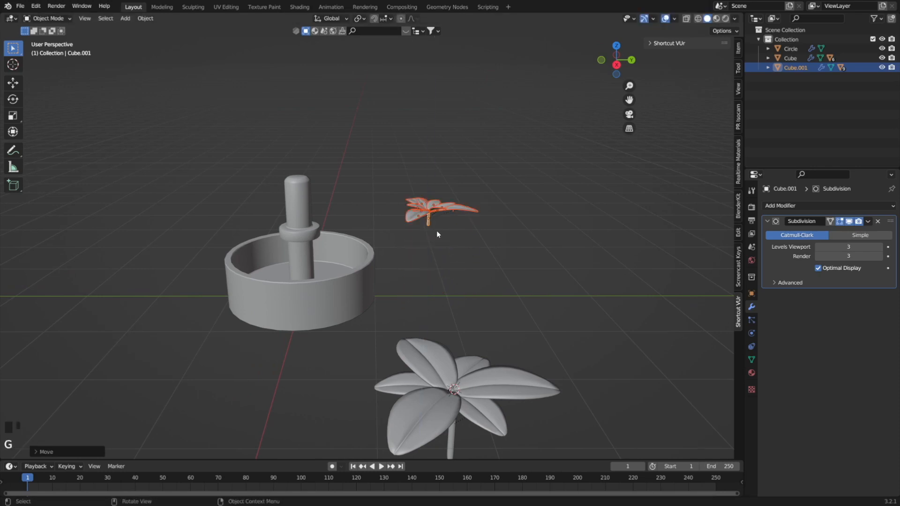
From the front view, move the small cluster along X over the post and lower its stem onto the post's top.
{"action": "middle_click_drag", "start_coordinate": [437, 231], "coordinate": [445, 298]}
{"action": "key", "text": "KP_1"}
{"action": "key", "text": "g"}
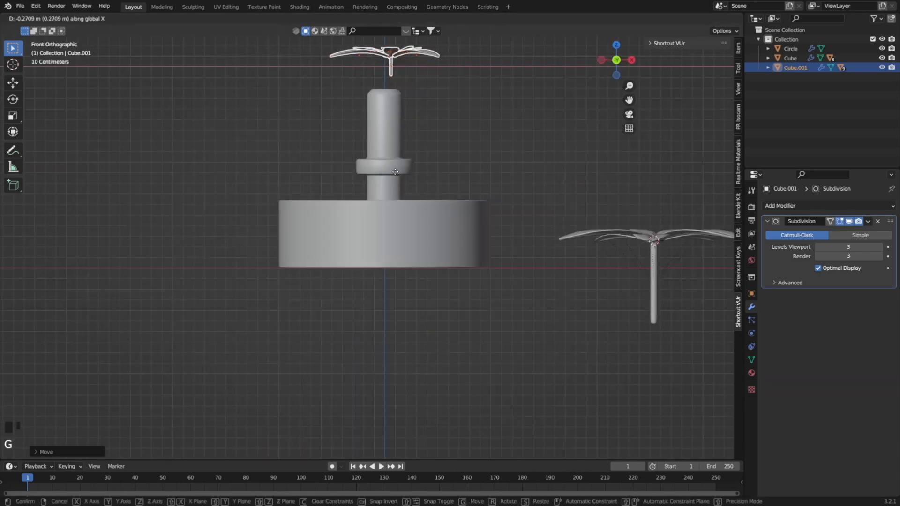
{"action": "left_click", "coordinate": [389, 177]}
{"action": "key", "text": "g"}
{"action": "left_click", "coordinate": [386, 189]}
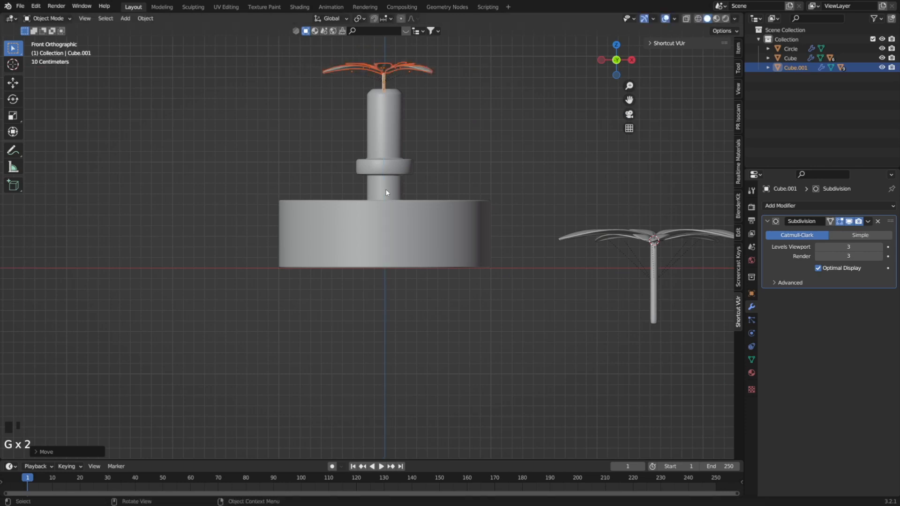
Select the large cluster's stem and move the cluster over the rim of the pot, beside the post.
{"action": "middle_click_drag", "start_coordinate": [386, 189], "coordinate": [398, 241]}
{"action": "scroll", "coordinate": [473, 187], "scroll_direction": "down", "scroll_amount": 2}
{"action": "left_click", "coordinate": [536, 201]}
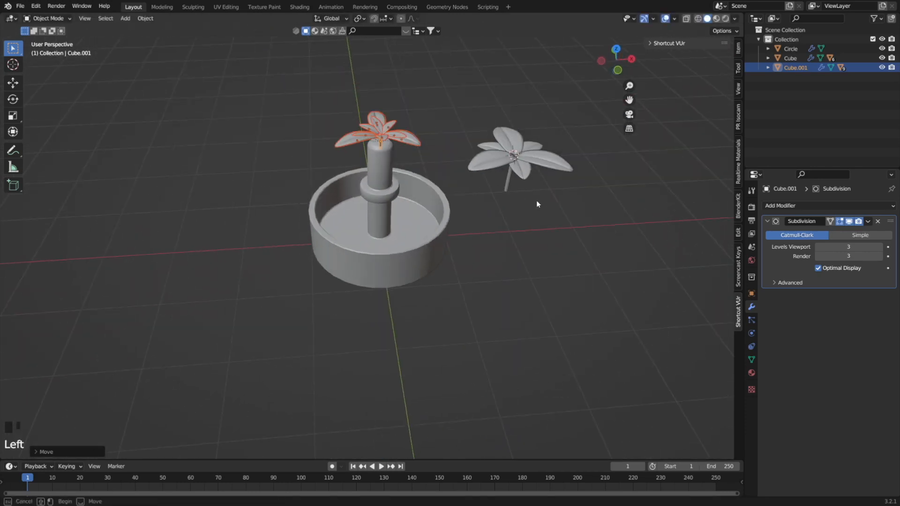
{"action": "left_click", "coordinate": [508, 186]}
{"action": "key", "text": "g"}
{"action": "left_click", "coordinate": [509, 151]}
{"action": "key", "text": "KP_1"}
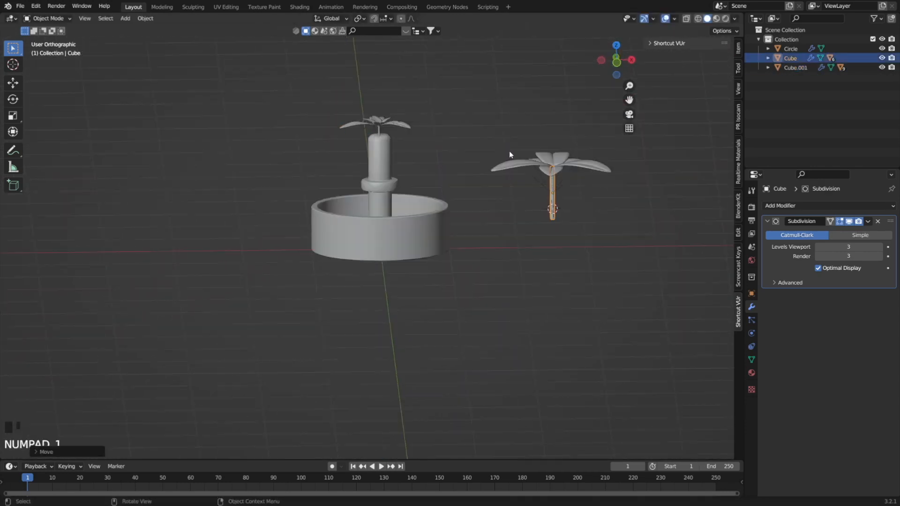
{"action": "key", "text": "g"}
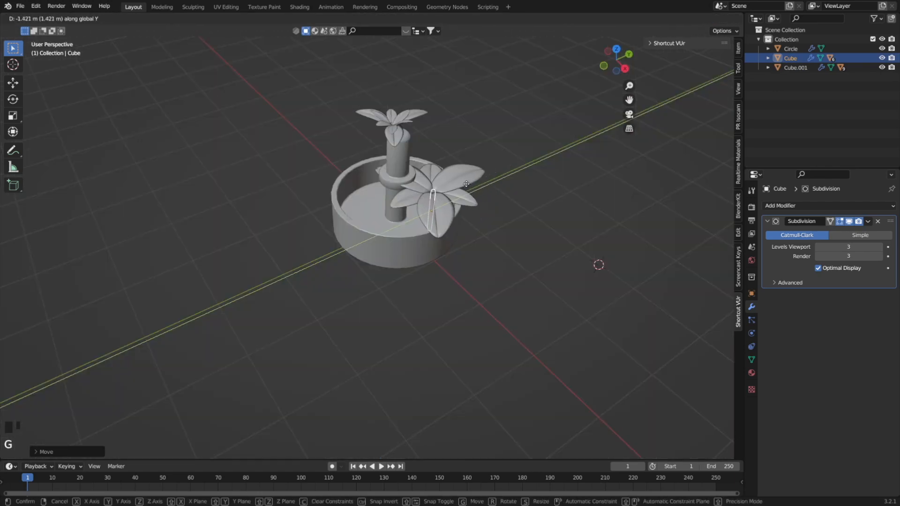
{"action": "left_click", "coordinate": [456, 187]}
Rotate the large cluster's stem and leaves slightly from the top view.
{"action": "mouse_move", "coordinate": [457, 187]}
{"action": "middle_mouse_down"}
{"action": "mouse_move", "coordinate": [435, 198]}
{"action": "mouse_move", "coordinate": [448, 181]}
{"action": "middle_mouse_up"}
{"action": "key", "text": "KP_7"}
{"action": "scroll", "coordinate": [252, 173], "scroll_direction": "up", "scroll_amount": 2}
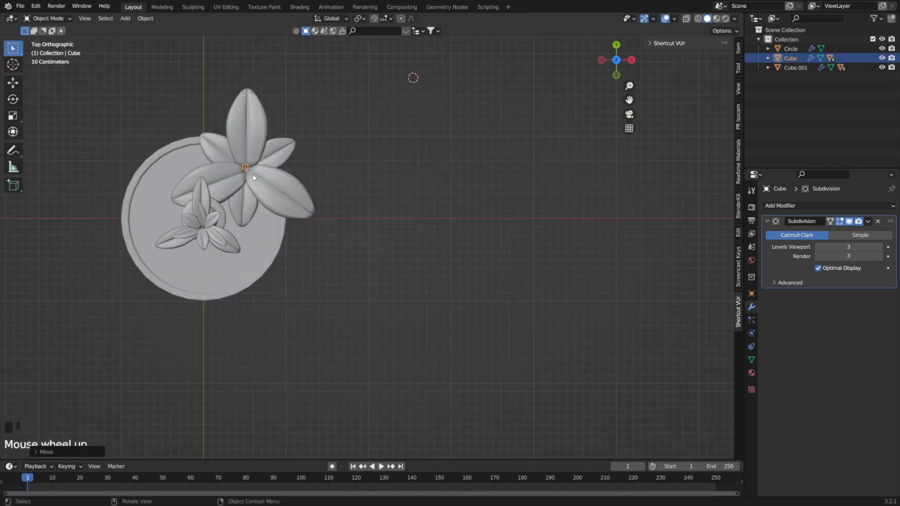
{"action": "middle_click_drag", "start_coordinate": [252, 173], "coordinate": [338, 202], "text": "shift"}
{"action": "key", "text": "r"}
{"action": "left_click", "coordinate": [361, 219]}
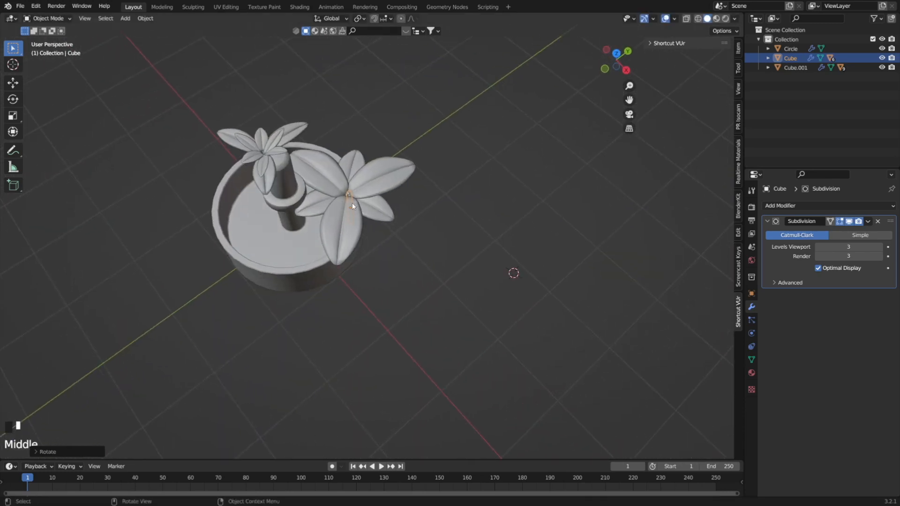
Scale the large cluster to about 0.88 and adjust its rotation beside the post.
{"action": "key", "text": "s"}
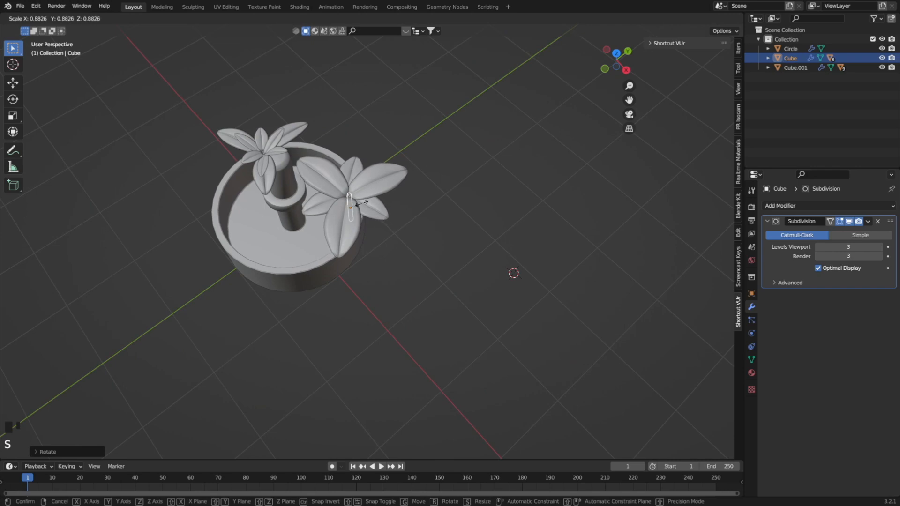
{"action": "left_click", "coordinate": [362, 202]}
{"action": "middle_click_drag", "start_coordinate": [361, 202], "coordinate": [290, 121]}
{"action": "key", "text": "r"}
{"action": "left_click", "coordinate": [361, 215]}
Shift the small cluster along Y to centre its stem on the post's top and rotate the stem about X.
{"action": "left_click", "coordinate": [289, 121]}
{"action": "key", "text": "g"}
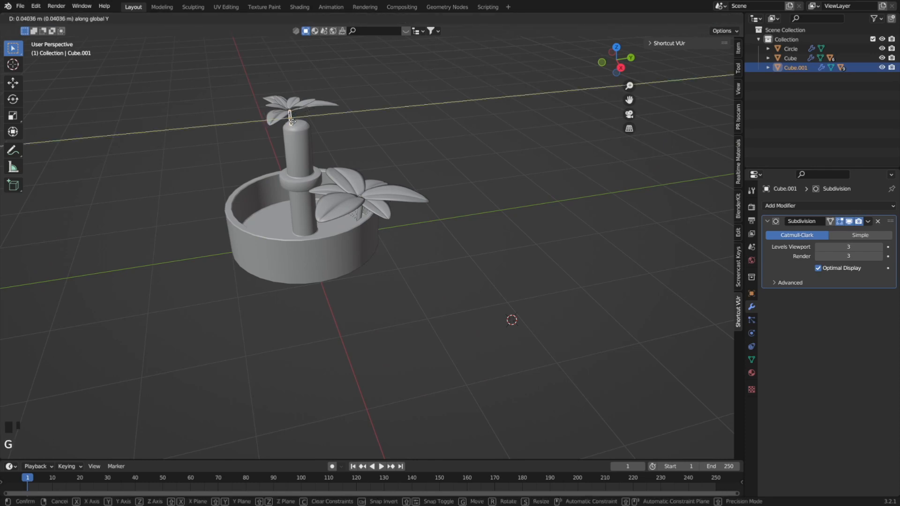
{"action": "left_click", "coordinate": [311, 125]}
{"action": "key", "text": "r"}
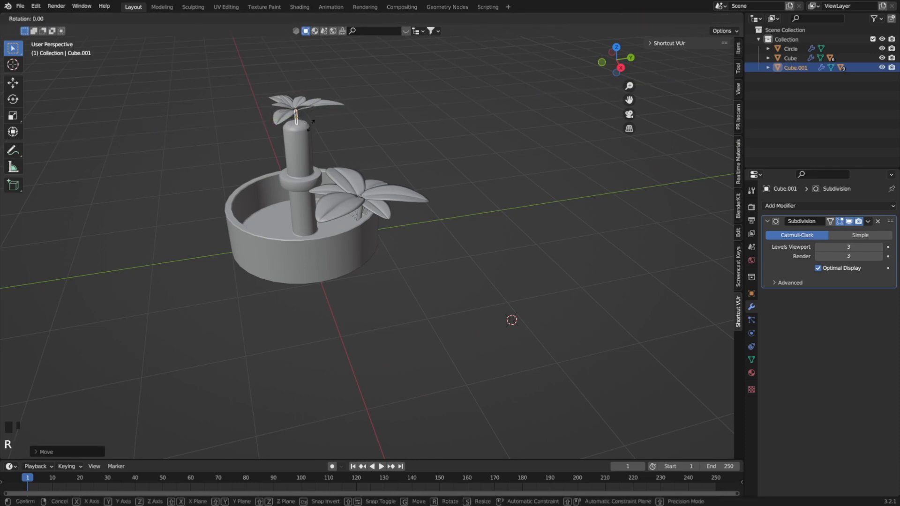
{"action": "key", "text": "x"}
{"action": "left_click", "coordinate": [312, 129]}
Select the large cluster's stem and leaves, duplicate them to the opposite side of the post, and scale the copy to about 0.7.
{"action": "middle_click_drag", "start_coordinate": [311, 129], "coordinate": [278, 177]}
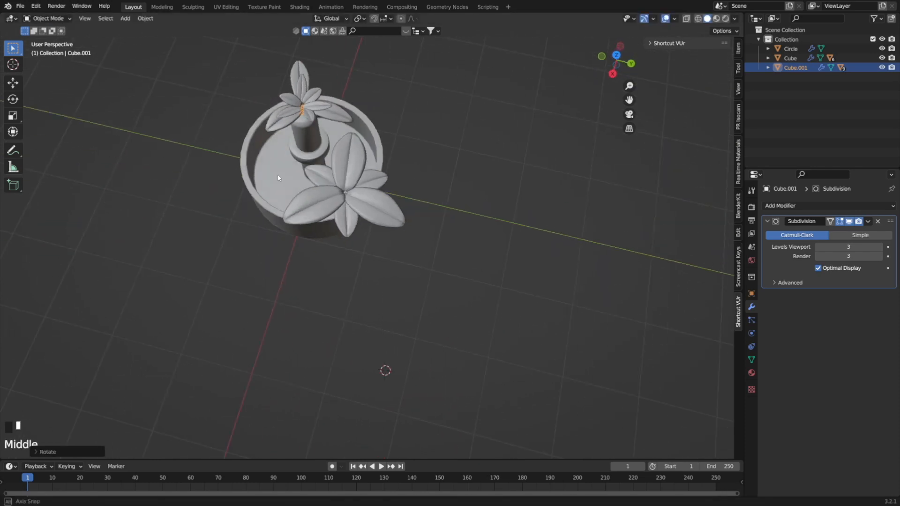
{"action": "left_click", "coordinate": [352, 185]}
{"action": "key", "text": "KP_7"}
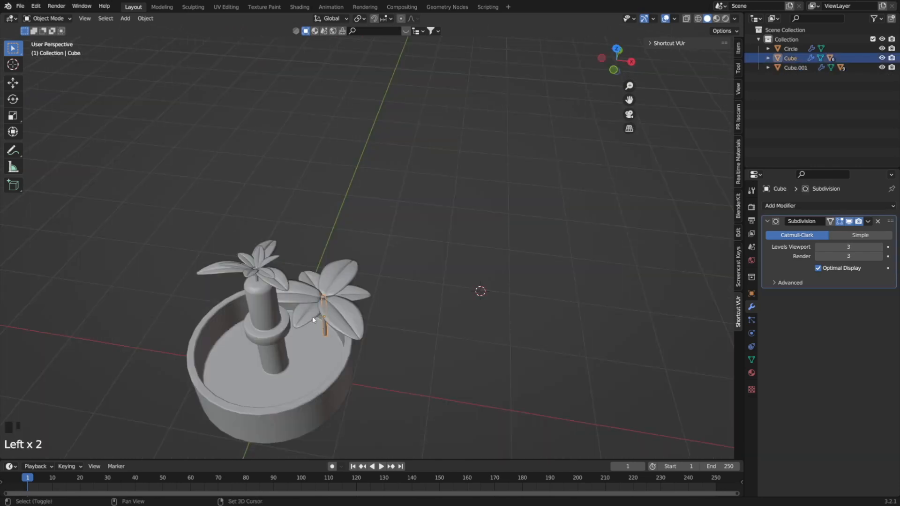
{"action": "left_click", "coordinate": [308, 286], "text": "shift"}
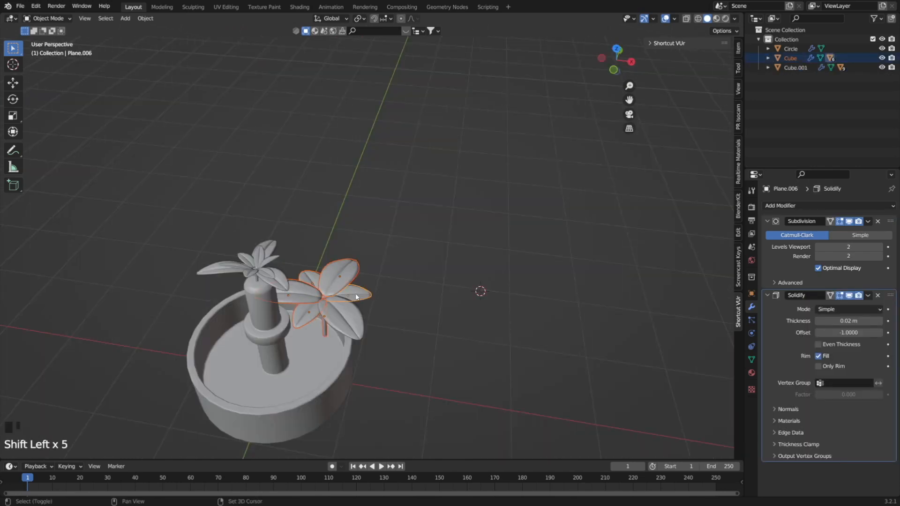
{"action": "key", "text": "KP_7"}
{"action": "key", "text": "shift+d"}
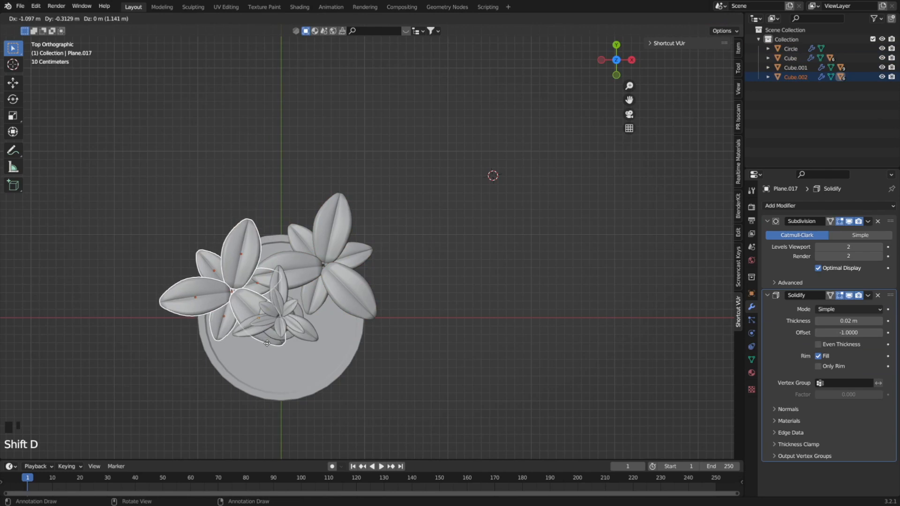
{"action": "left_click", "coordinate": [270, 348]}
{"action": "key", "text": "s"}
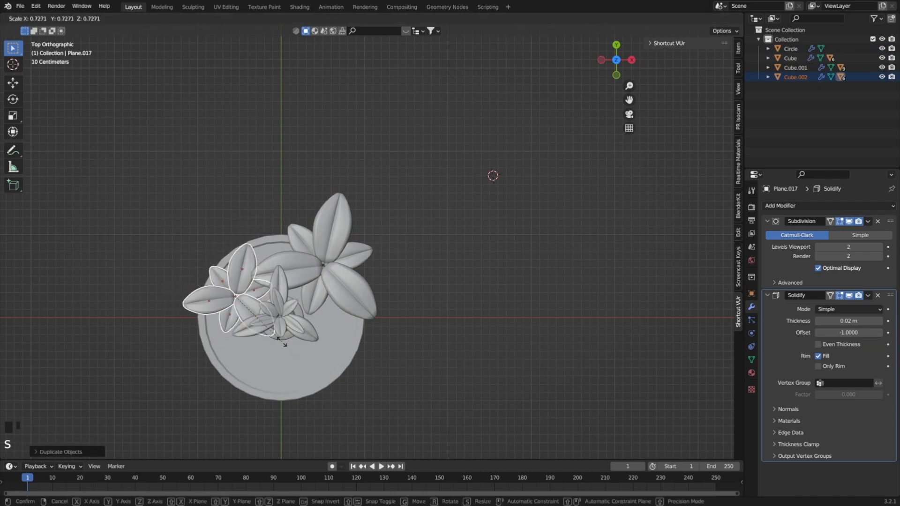
{"action": "left_click", "coordinate": [289, 340]}
Duplicate the copied cluster again, place it behind the post between the two larger clusters, and scale it down further.
{"action": "key", "text": "shift+d"}
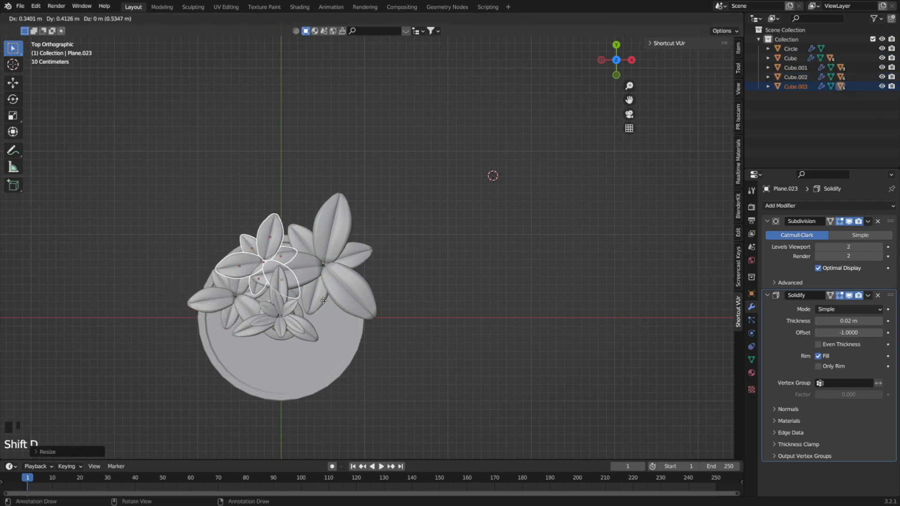
{"action": "left_click", "coordinate": [342, 298]}
{"action": "key", "text": "s"}
{"action": "left_click", "coordinate": [324, 286]}
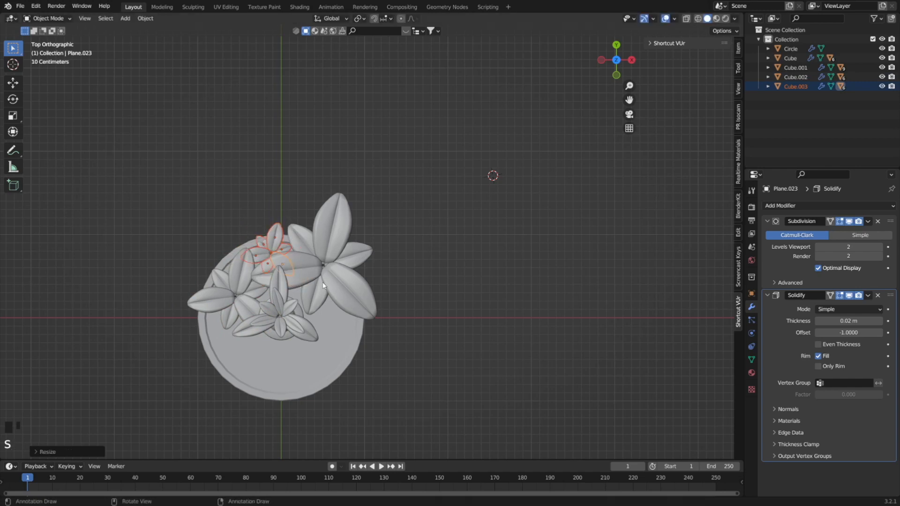
Duplicate the small rear cluster twice, placing one copy on the post's +X side and the other in front of the post.
{"action": "middle_click_drag", "start_coordinate": [323, 282], "coordinate": [322, 243]}
{"action": "key", "text": "KP_7"}
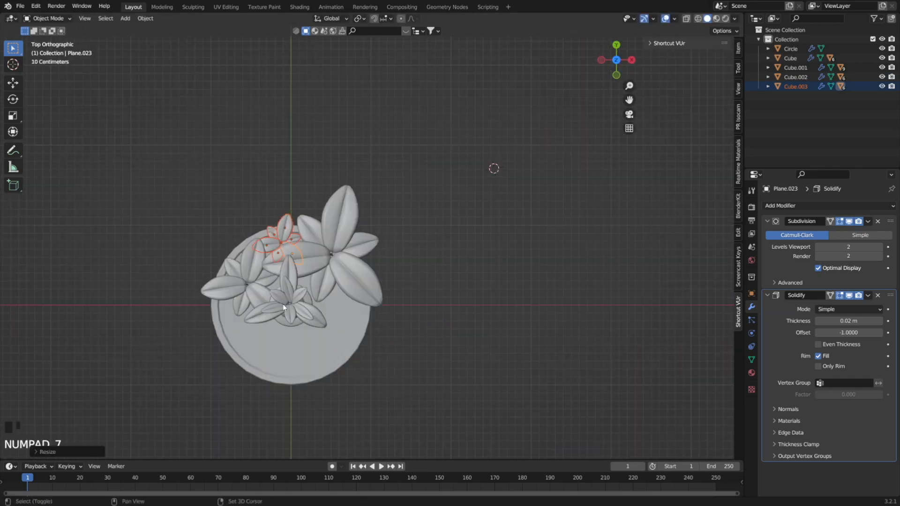
{"action": "key", "text": "shift+d"}
{"action": "left_click", "coordinate": [342, 367]}
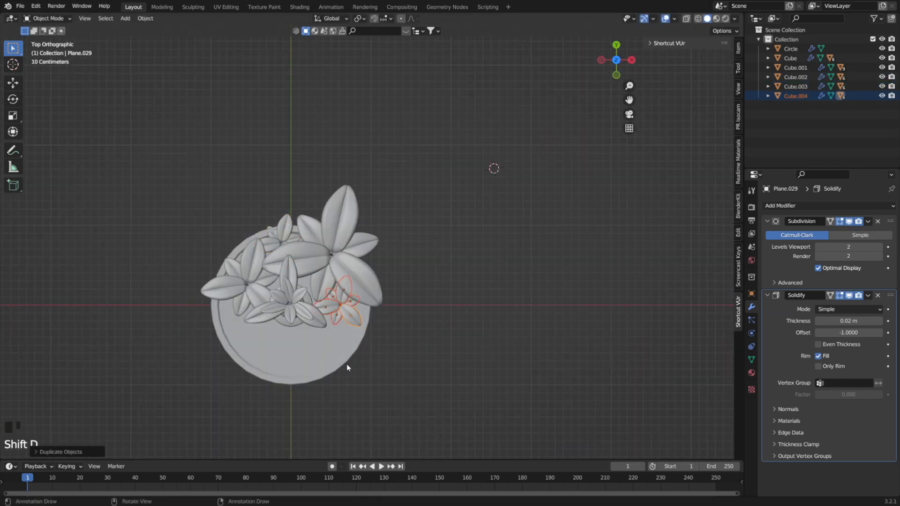
{"action": "key", "text": "shift+d"}
{"action": "left_click", "coordinate": [326, 401]}
Rotate the front copy about X so its leaves tilt towards the front of the pot.
{"action": "middle_click_drag", "start_coordinate": [328, 398], "coordinate": [343, 310]}
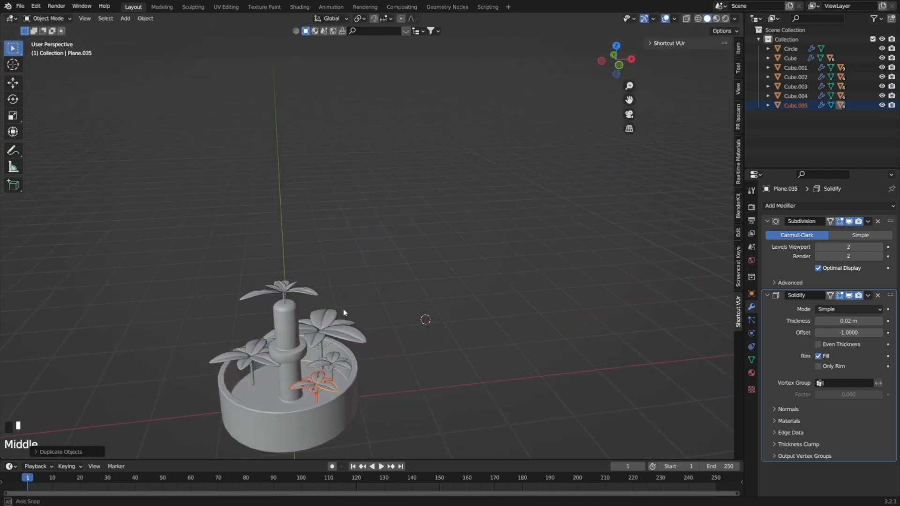
{"action": "key", "text": "r"}
{"action": "key", "text": "z"}
{"action": "key", "text": "x"}
{"action": "left_click", "coordinate": [342, 390]}
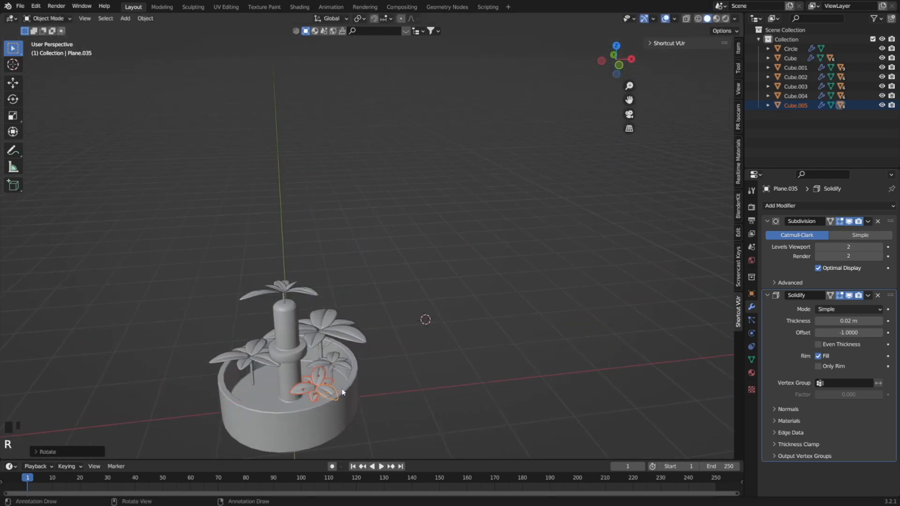
Duplicate the tilted front cluster to the empty -X front area of the pot and scale the copy to about twice its size.
{"action": "key", "text": "shift+d"}
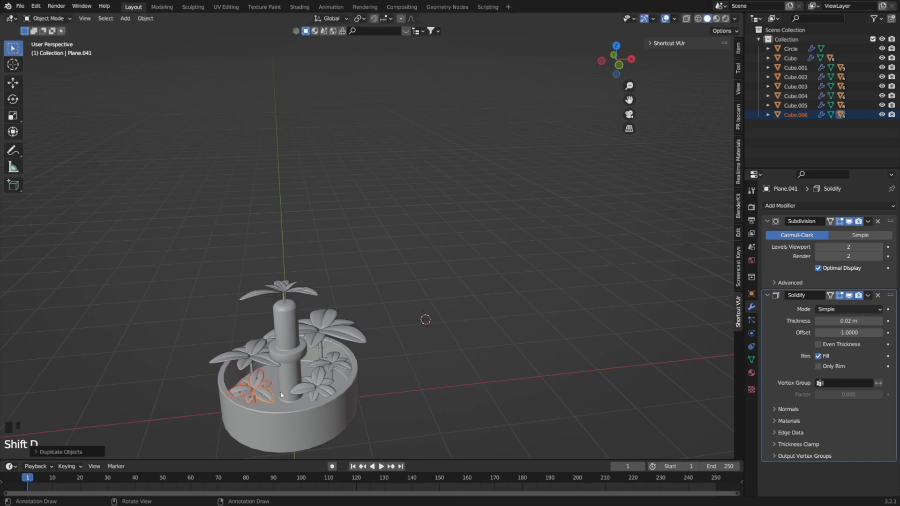
{"action": "key", "text": "s"}
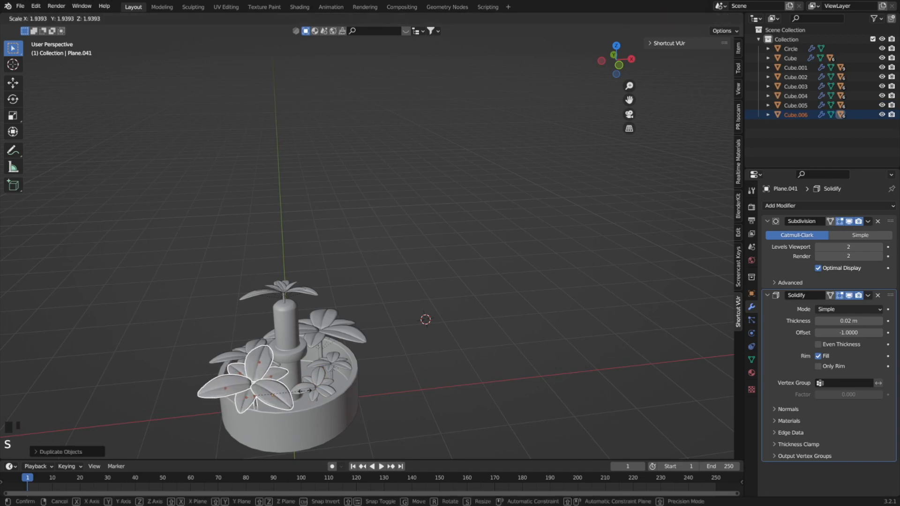
{"action": "left_click", "coordinate": [311, 390]}
Select the cluster on top of the post, duplicate it lower down beside the post, and rotate the copy to stand against the post's side.
{"action": "middle_click_drag", "start_coordinate": [312, 390], "coordinate": [358, 389]}
{"action": "key", "text": "KP_7"}
{"action": "scroll", "coordinate": [293, 291], "scroll_direction": "up", "scroll_amount": 3}
{"action": "middle_click_drag", "start_coordinate": [248, 292], "coordinate": [228, 193]}
{"action": "left_click_drag", "start_coordinate": [271, 322], "coordinate": [156, 251]}
{"action": "key", "text": "KP_7"}
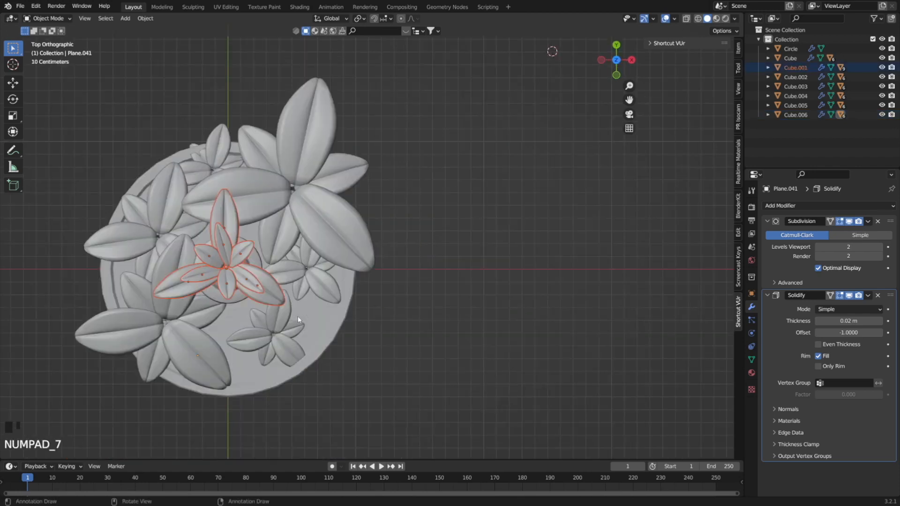
{"action": "key", "text": "ctrl+z"}
{"action": "key", "text": "KP_3"}
{"action": "middle_click_drag", "start_coordinate": [343, 370], "coordinate": [386, 352], "text": "shift"}
{"action": "key", "text": "shift+d"}
{"action": "left_click", "coordinate": [370, 361]}
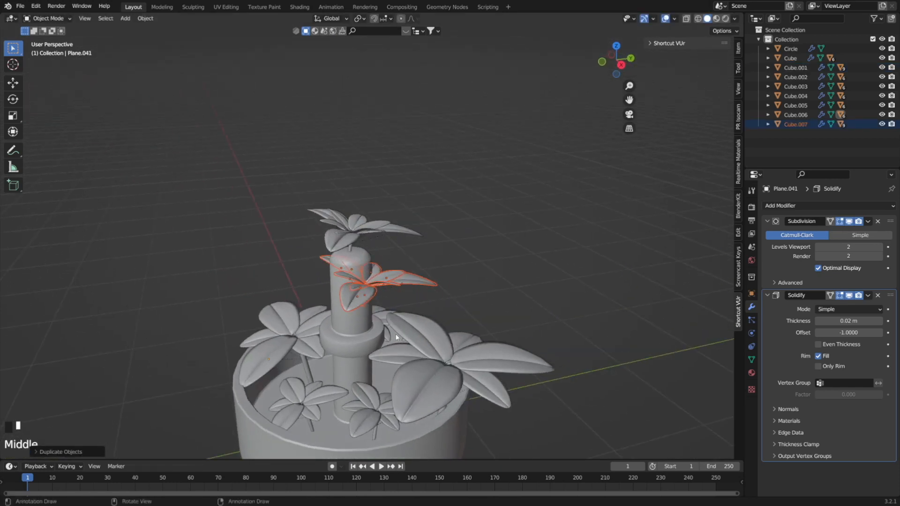
{"action": "key", "text": "r"}
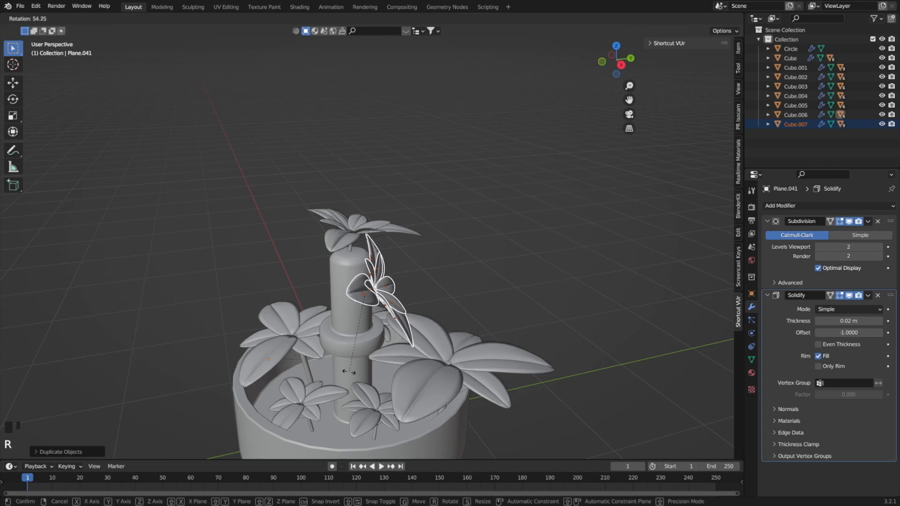
{"action": "left_click", "coordinate": [349, 371]}
Duplicate the post-side cluster onto the front of the post and rotate it about Z so its leaves face outwards.
{"action": "mouse_move", "coordinate": [349, 371]}
{"action": "middle_mouse_down"}
{"action": "mouse_move", "coordinate": [333, 359]}
{"action": "mouse_move", "coordinate": [372, 361]}
{"action": "mouse_move", "coordinate": [351, 384]}
{"action": "middle_mouse_up"}
{"action": "key", "text": "shift+d"}
{"action": "left_click", "coordinate": [386, 372]}
{"action": "key", "text": "r"}
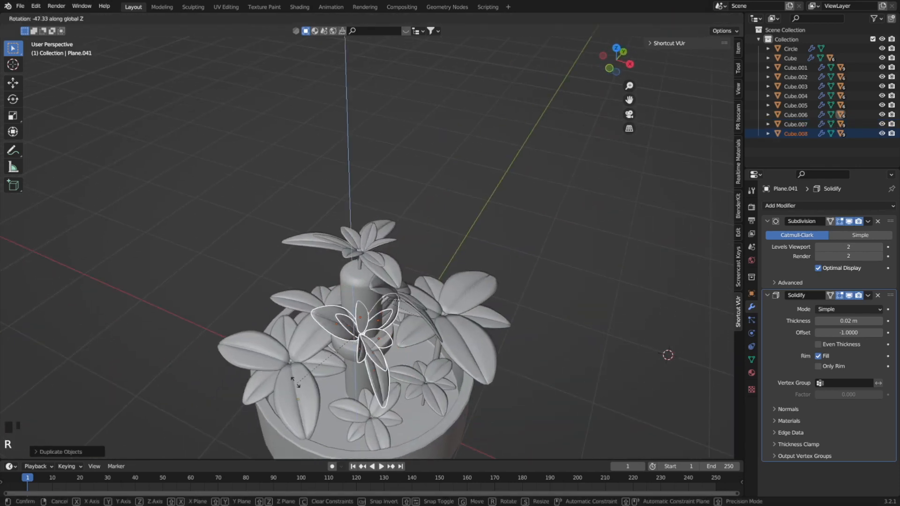
{"action": "left_click", "coordinate": [371, 344]}
{"action": "middle_click_drag", "start_coordinate": [370, 344], "coordinate": [391, 374]}
{"action": "scroll", "coordinate": [409, 376], "scroll_direction": "down", "scroll_amount": 1}
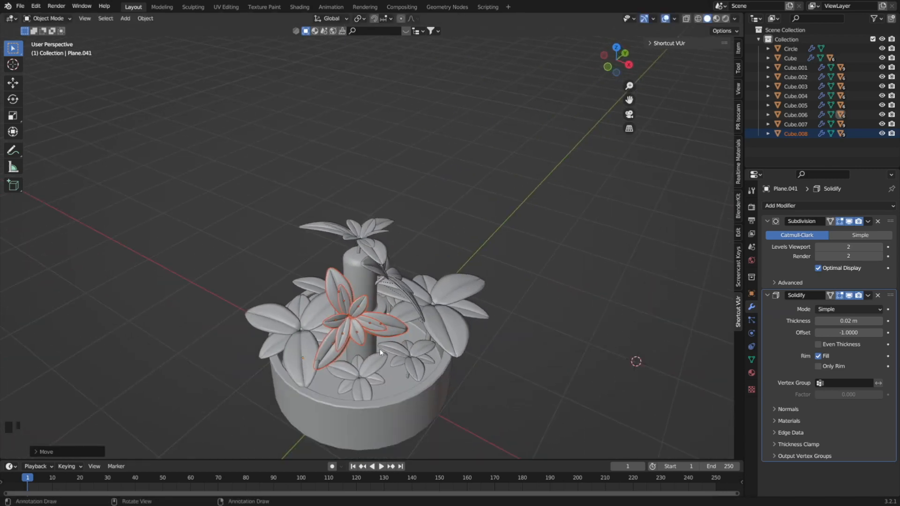
Scale down the small rear cluster's leaf that overlaps the pot rim and shift it inwards along Y.
{"action": "key", "text": "KP_7"}
{"action": "scroll", "coordinate": [428, 357], "scroll_direction": "up", "scroll_amount": 2}
{"action": "middle_click_drag", "start_coordinate": [437, 358], "coordinate": [459, 342], "text": "shift"}
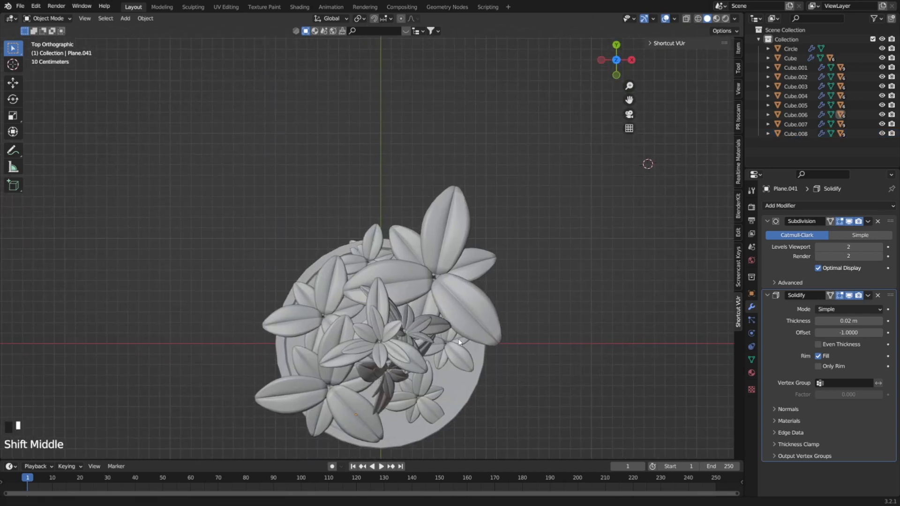
{"action": "key", "text": "s"}
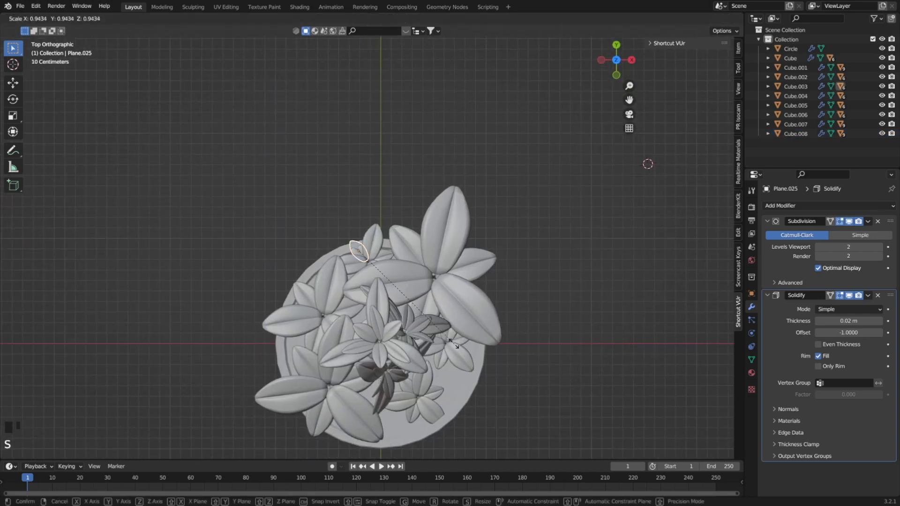
{"action": "left_click", "coordinate": [447, 336]}
{"action": "key", "text": "g"}
{"action": "key", "text": "y"}
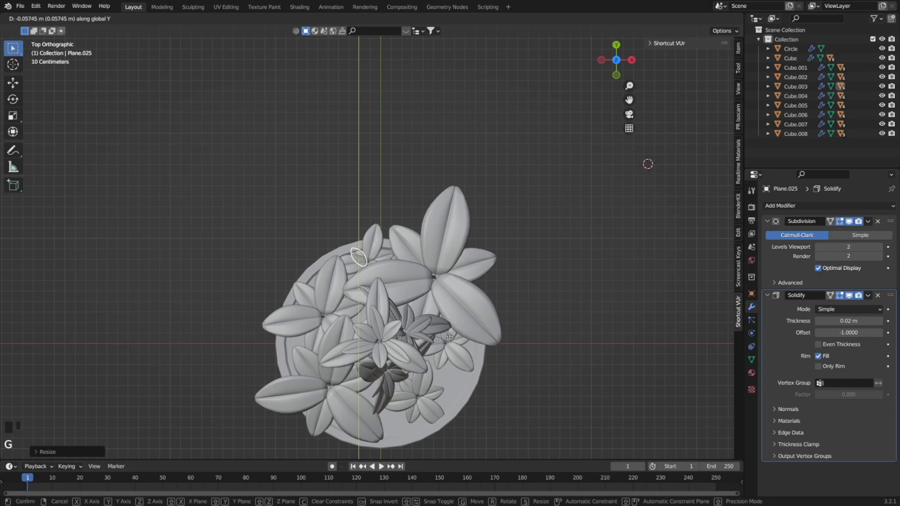
{"action": "left_click", "coordinate": [450, 335]}
{"action": "key", "text": "g"}
{"action": "left_click", "coordinate": [455, 335]}
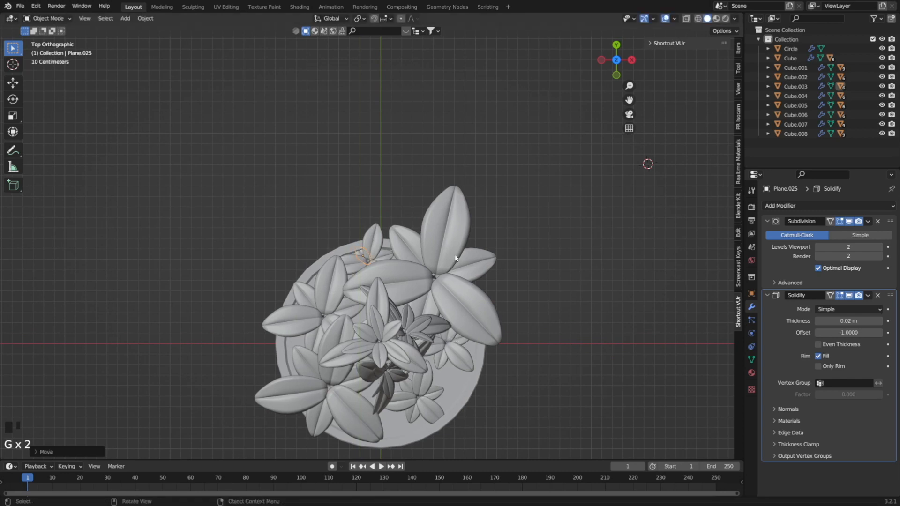
Scale down the long front leaf of the enlarged front cluster and move it back towards its stem.
{"action": "left_click", "coordinate": [376, 387]}
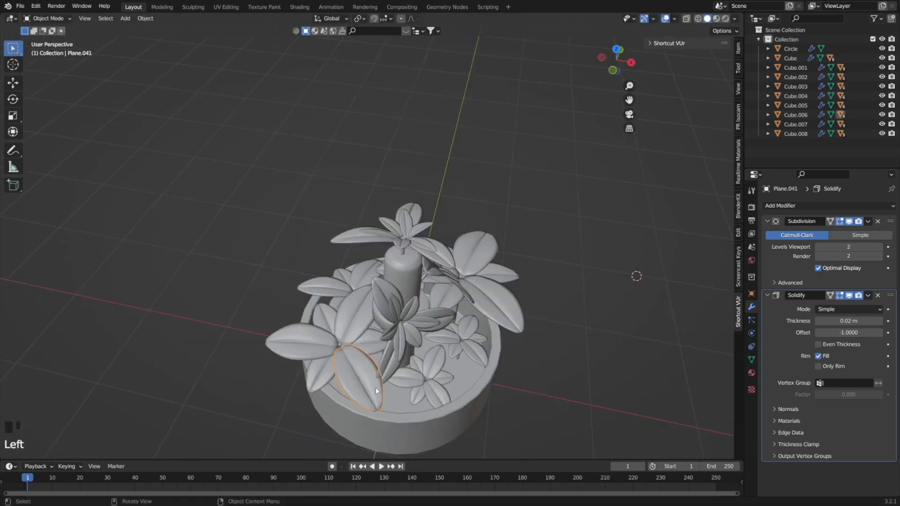
{"action": "key", "text": "s"}
{"action": "left_click", "coordinate": [373, 381]}
{"action": "key", "text": "g"}
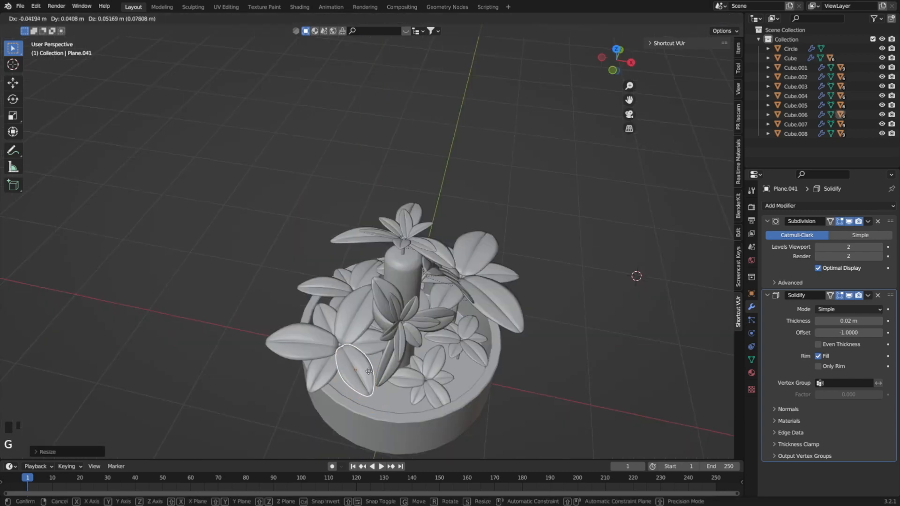
{"action": "left_click", "coordinate": [369, 370]}
Shrink the enlarged front cluster's outermost -X leaf and reposition it inside the rim, adjusting its height along Z.
{"action": "left_click", "coordinate": [308, 342]}
{"action": "key", "text": "s"}
{"action": "left_click", "coordinate": [300, 341]}
{"action": "key", "text": "g"}
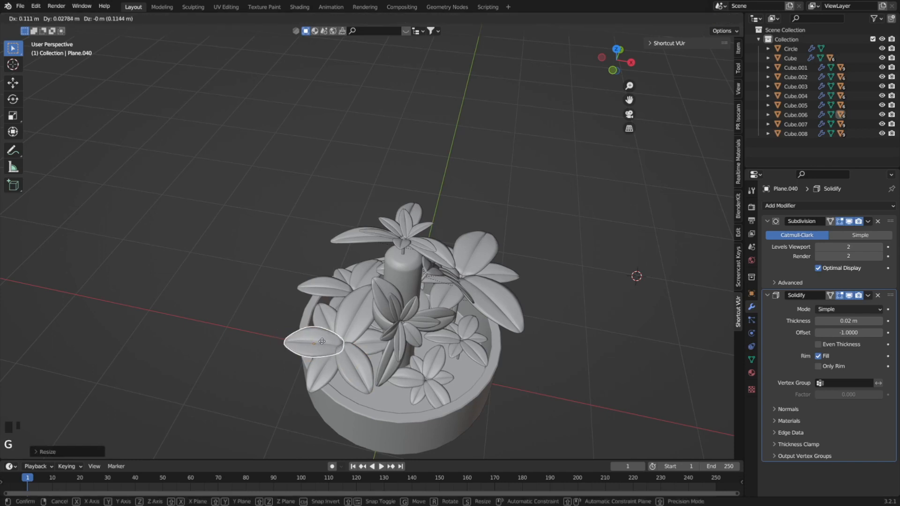
{"action": "left_click", "coordinate": [316, 343]}
{"action": "key", "text": "s"}
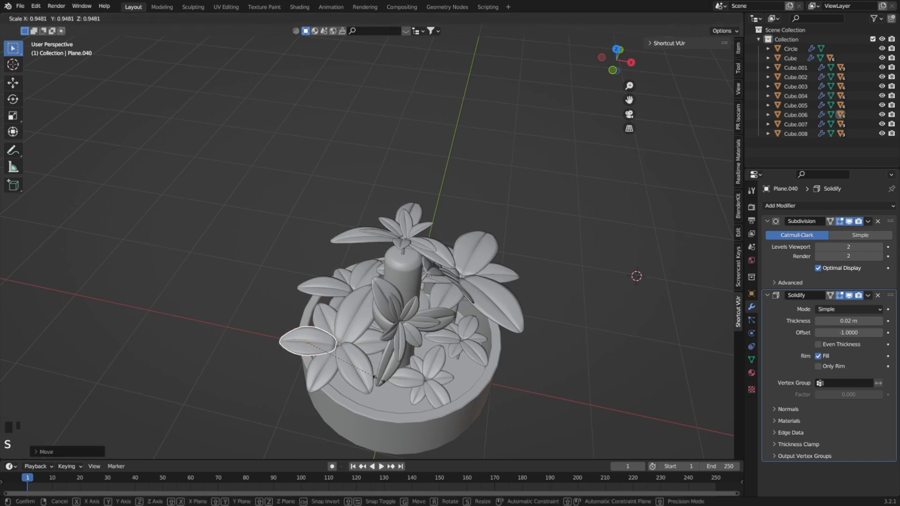
{"action": "left_click", "coordinate": [362, 371]}
{"action": "middle_click_drag", "start_coordinate": [362, 371], "coordinate": [319, 413]}
{"action": "key", "text": "g"}
{"action": "key", "text": "z"}
{"action": "left_click", "coordinate": [381, 325]}
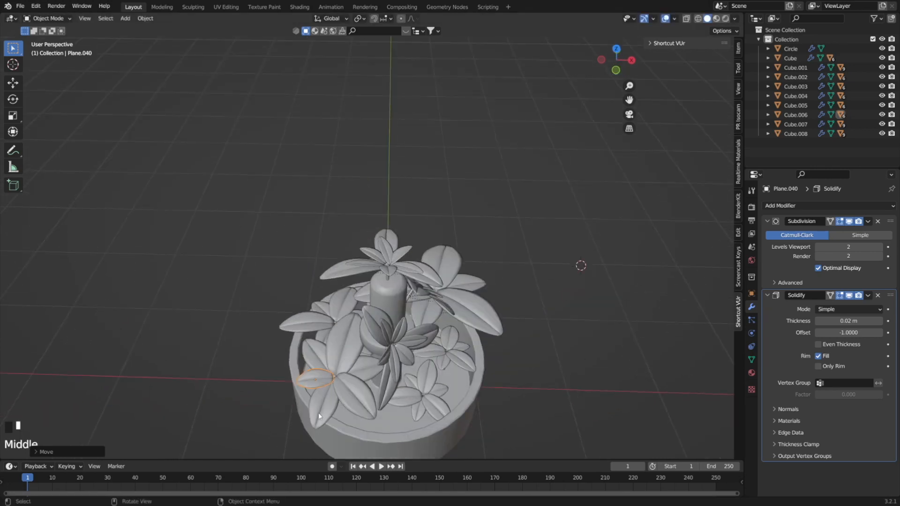
Shorten the enlarged front cluster's small front leaf along Y and move it along Y towards the stem.
{"action": "left_click", "coordinate": [337, 398]}
{"action": "key", "text": "s"}
{"action": "key", "text": "y"}
{"action": "left_click", "coordinate": [353, 401]}
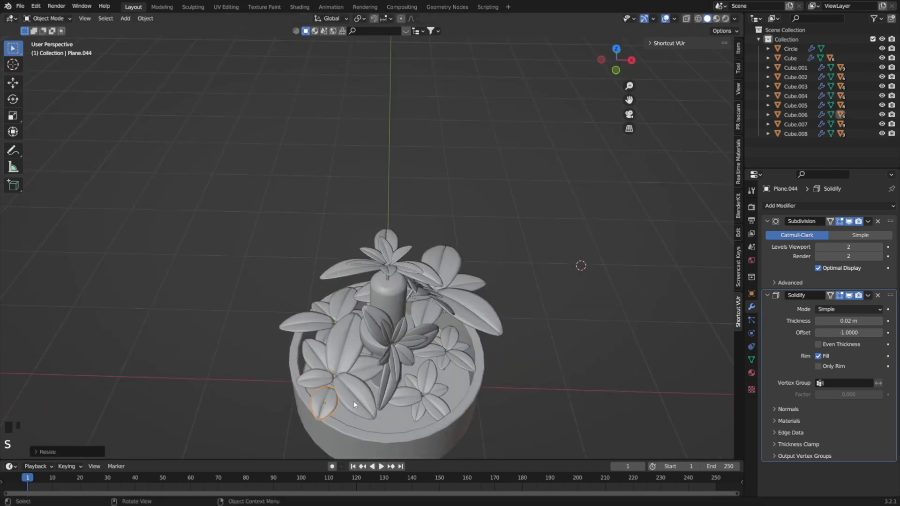
{"action": "key", "text": "g"}
{"action": "key", "text": "y"}
{"action": "left_click", "coordinate": [367, 390]}
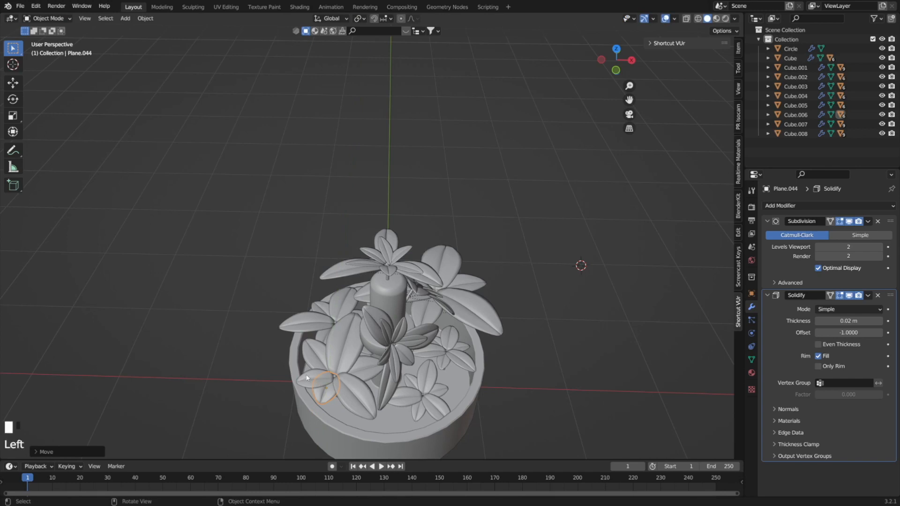
Shorten the -X cluster's overhanging leaf along X in two passes and move it along X to sit inside the pot rim.
{"action": "key", "text": "KP_7"}
{"action": "left_click", "coordinate": [224, 230]}
{"action": "key", "text": "s"}
{"action": "key", "text": "x"}
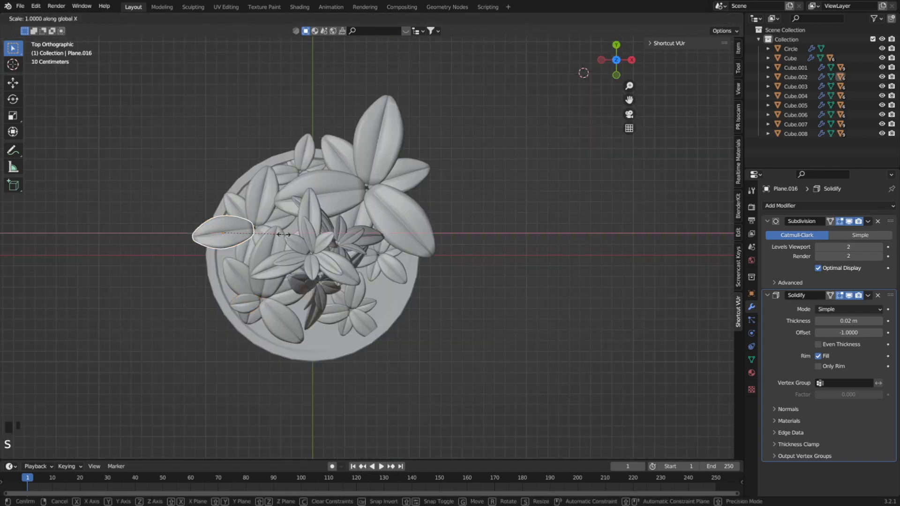
{"action": "left_click", "coordinate": [269, 233]}
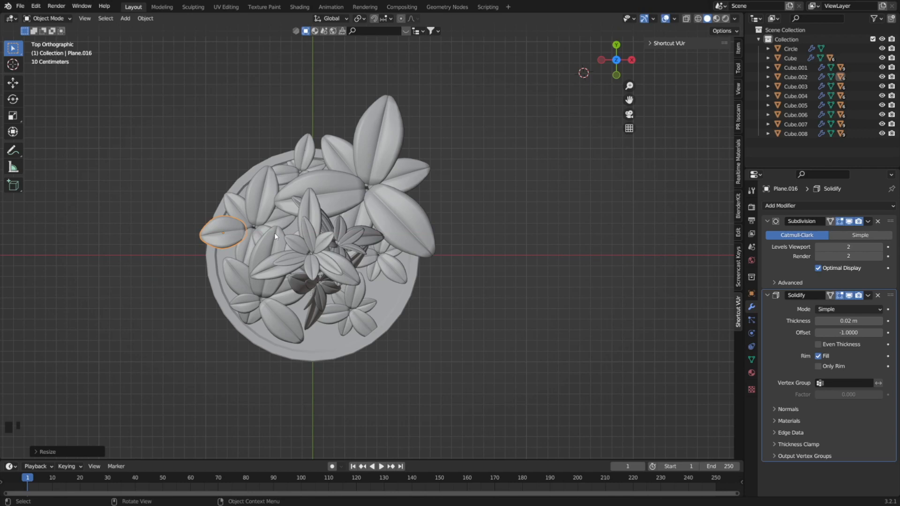
{"action": "key", "text": "s"}
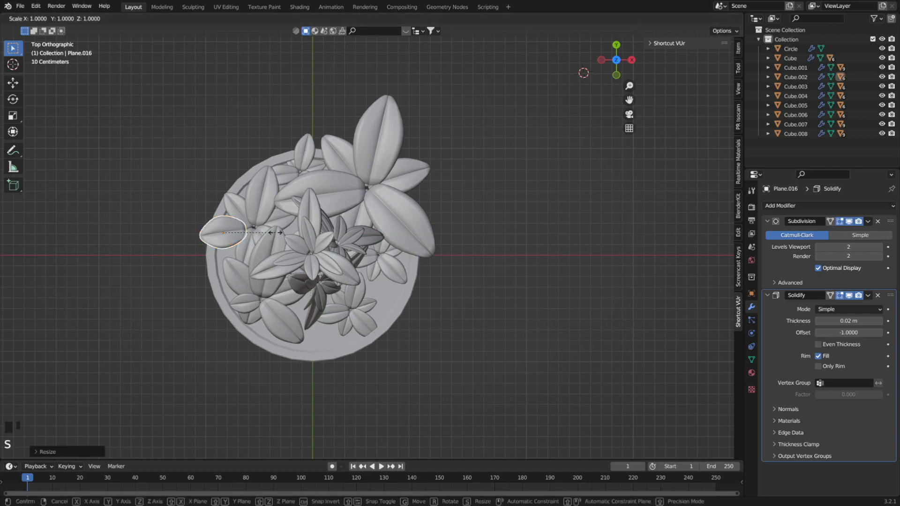
{"action": "key", "text": "x"}
{"action": "left_click", "coordinate": [266, 231]}
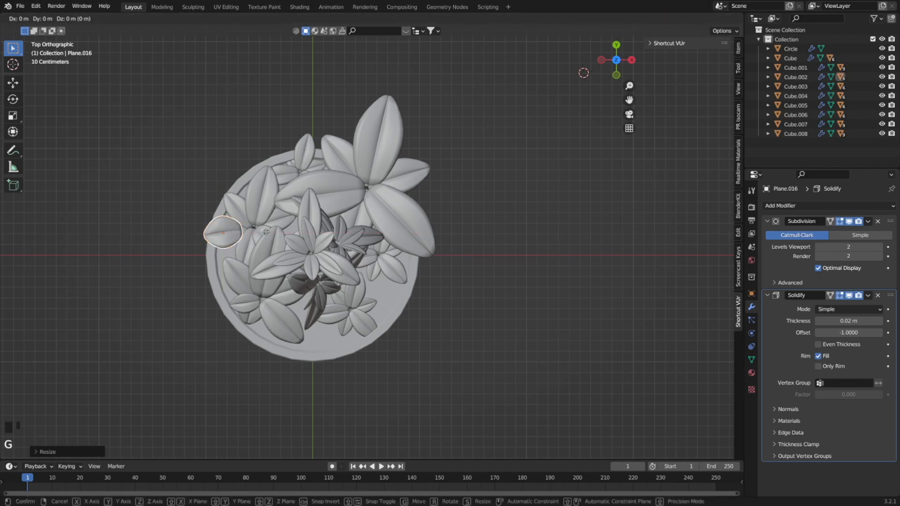
{"action": "key", "text": "g"}
{"action": "key", "text": "x"}
{"action": "left_click", "coordinate": [281, 232]}
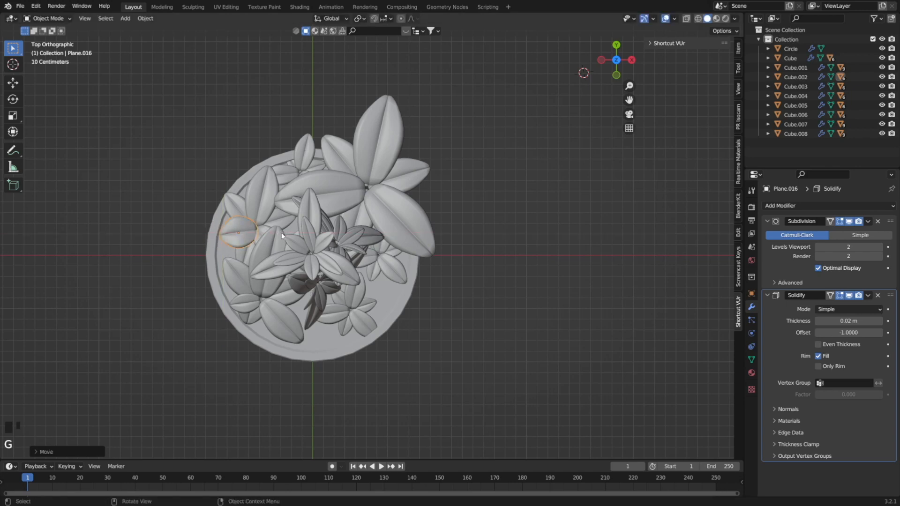
Scale the neighbouring small rear leaf of the -X cluster along Y to about a third of its length.
{"action": "left_click", "coordinate": [239, 207]}
{"action": "key", "text": "s"}
{"action": "key", "text": "z"}
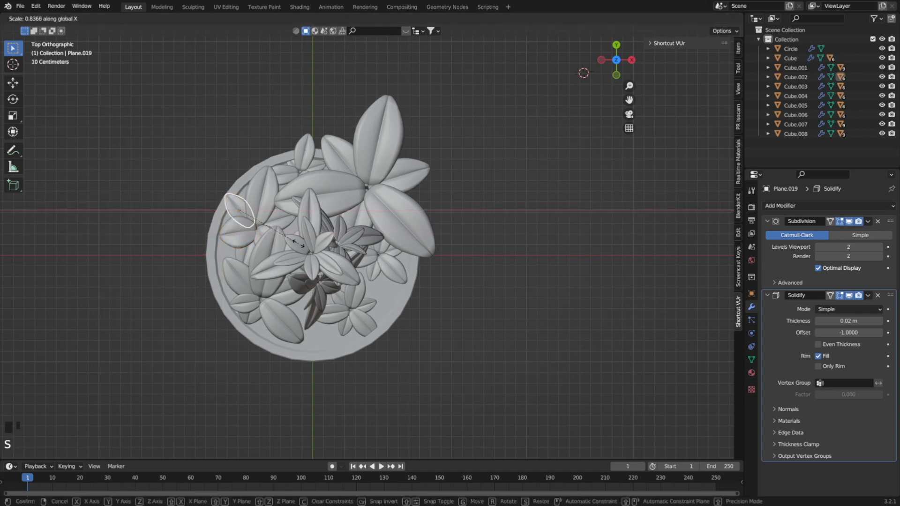
{"action": "key", "text": "y"}
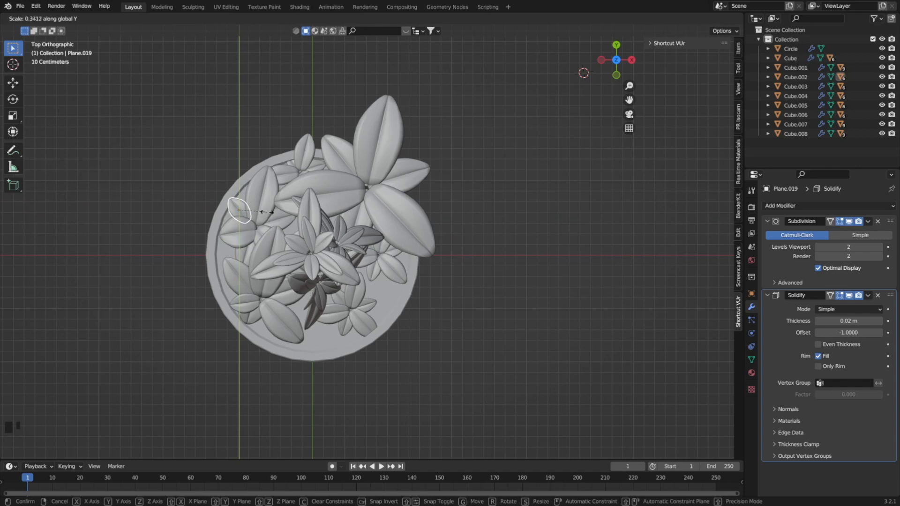
{"action": "left_click", "coordinate": [263, 211]}
Scale down the small rear cluster's overhanging leaf, then move it inwards along Y and adjust its height along Z.
{"action": "left_click", "coordinate": [304, 152]}
{"action": "key", "text": "s"}
{"action": "left_click", "coordinate": [305, 153]}
{"action": "key", "text": "g"}
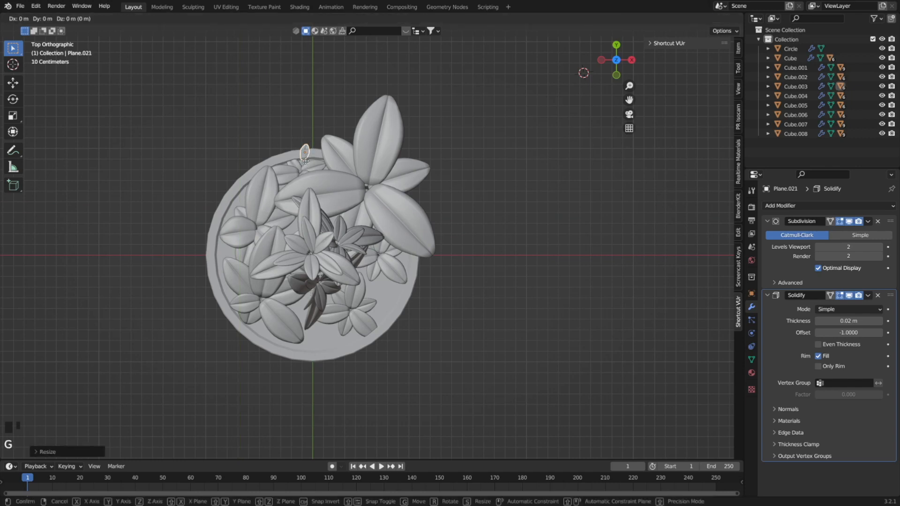
{"action": "key", "text": "y"}
{"action": "left_click", "coordinate": [302, 175]}
{"action": "middle_click_drag", "start_coordinate": [332, 186], "coordinate": [379, 201]}
{"action": "key", "text": "g"}
{"action": "key", "text": "z"}
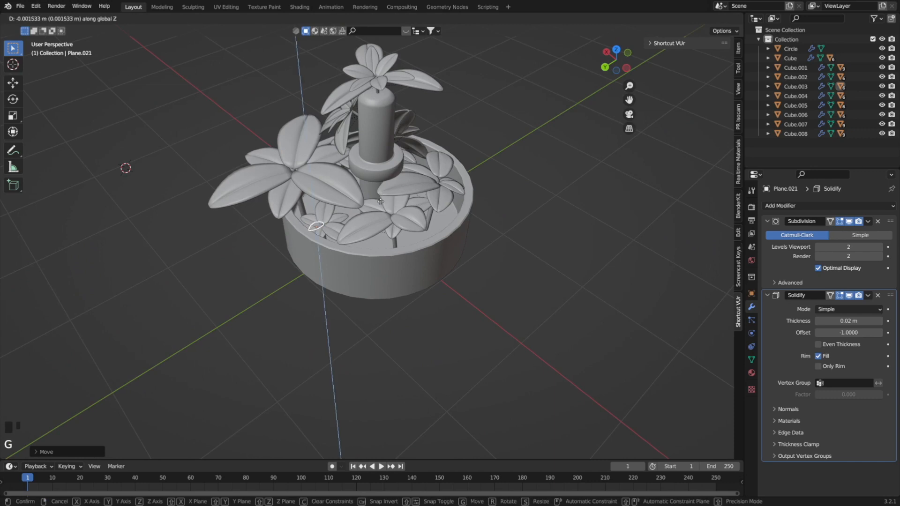
{"action": "middle_click_drag", "start_coordinate": [338, 201], "coordinate": [346, 209]}
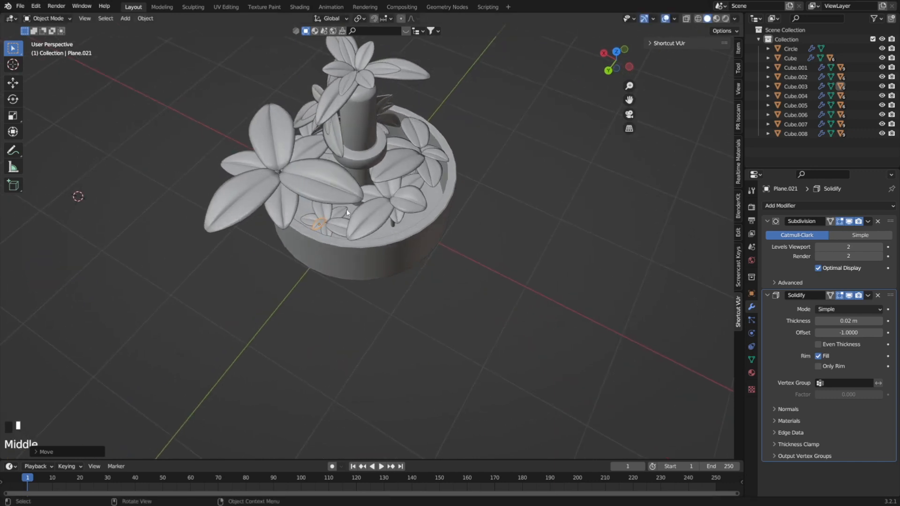
Rotate the large cluster's overhanging rear leaf about X so its tip points upwards.
{"action": "key", "text": "KP_7"}
{"action": "key", "text": "KP_3"}
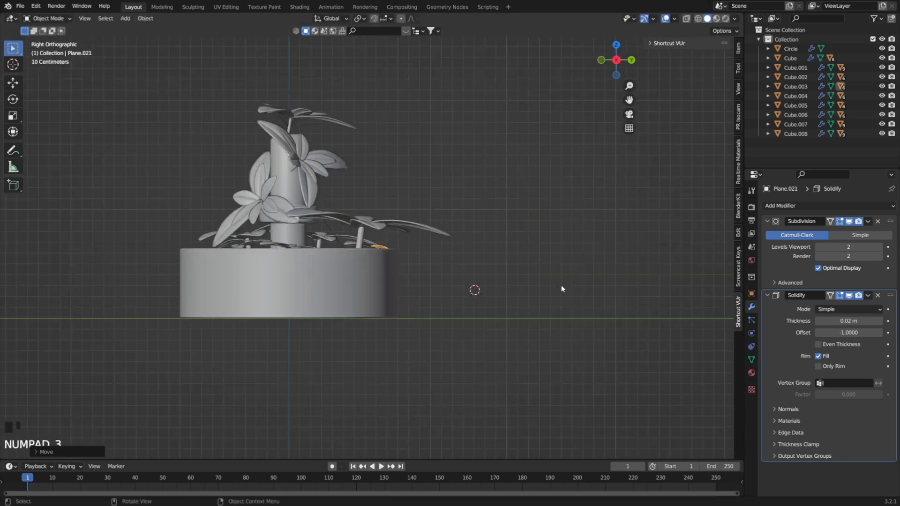
{"action": "middle_click_drag", "start_coordinate": [392, 230], "coordinate": [384, 319], "text": "shift"}
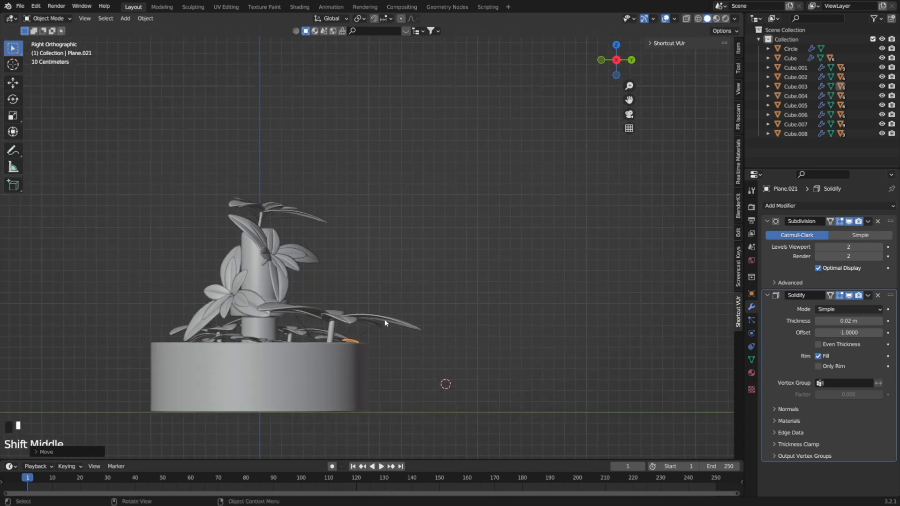
{"action": "left_click", "coordinate": [387, 320]}
{"action": "key", "text": "s"}
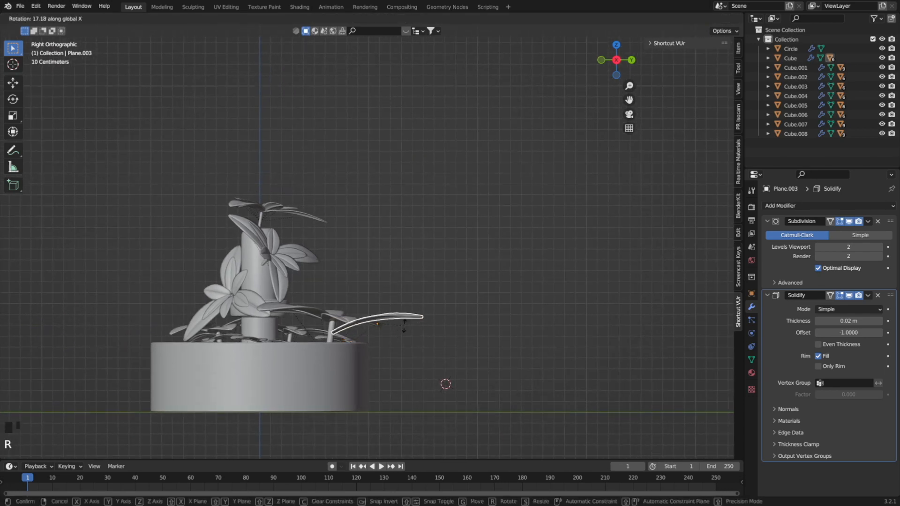
Shorten the large cluster's overhanging rear leaf by scaling it down along Y.
{"action": "key", "text": "KP_7"}
{"action": "left_click", "coordinate": [564, 267]}
{"action": "middle_click_drag", "start_coordinate": [564, 267], "coordinate": [424, 320]}
{"action": "key", "text": "s"}
{"action": "key", "text": "z"}
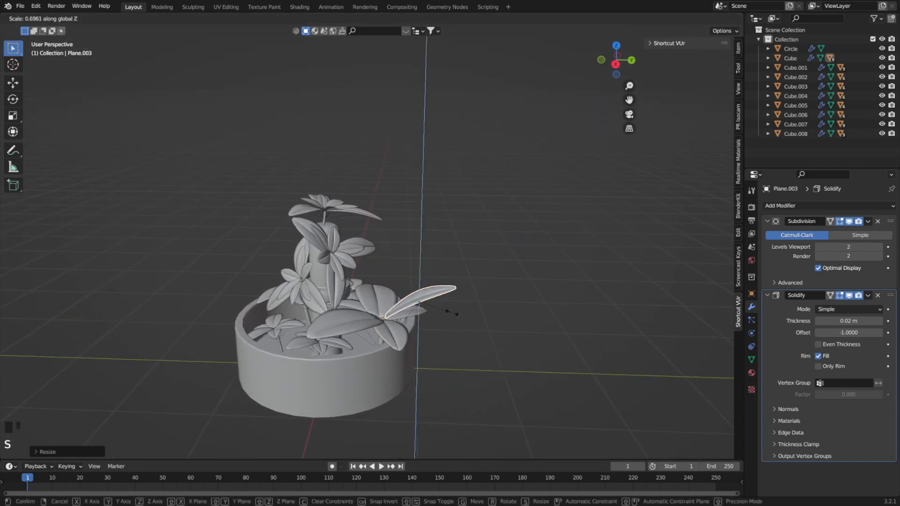
{"action": "key", "text": "y"}
{"action": "left_click", "coordinate": [440, 307]}
Move the large rear cluster's outer leaves in the XY plane to sit inside the pot rim and rotate them about Z.
{"action": "key", "text": "KP_7"}
{"action": "key", "text": "g"}
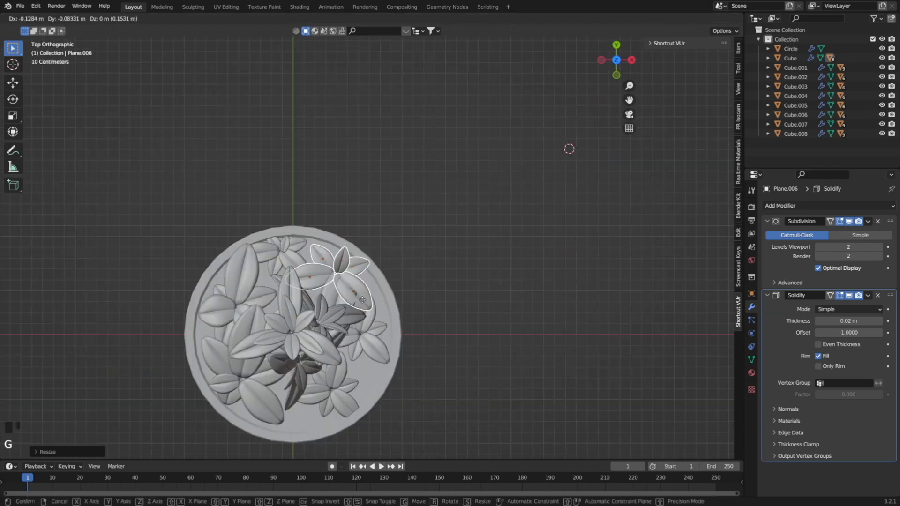
{"action": "left_click", "coordinate": [370, 300]}
{"action": "key", "text": "r"}
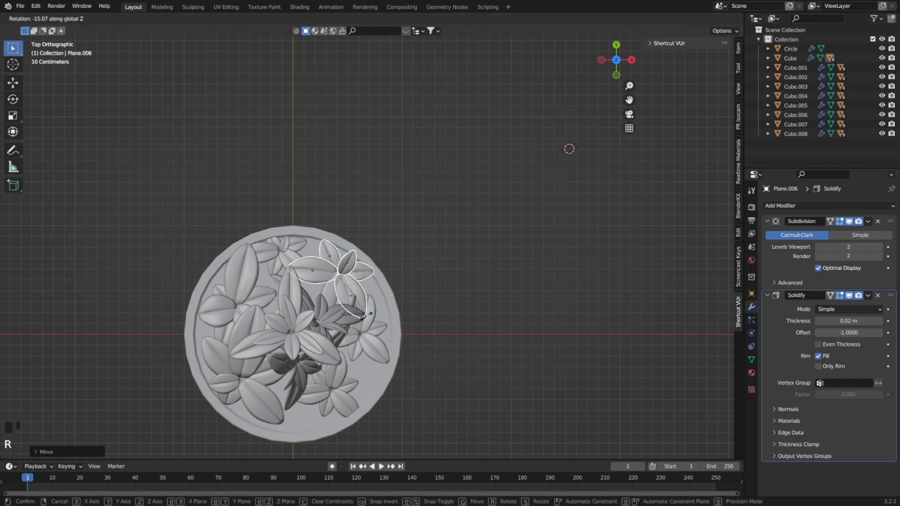
{"action": "left_click", "coordinate": [387, 306]}
{"action": "middle_click_drag", "start_coordinate": [388, 306], "coordinate": [388, 270]}
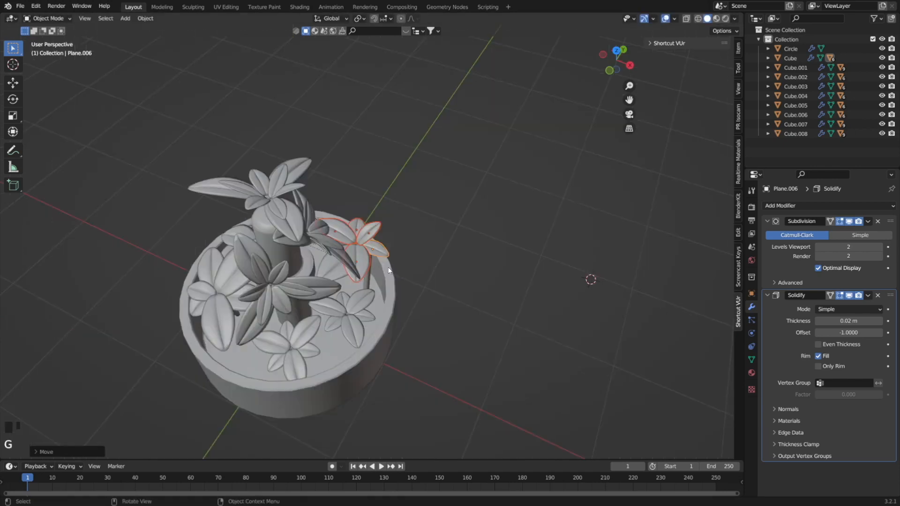
Scale down the large rear cluster's selected leaves and fine-tune their rotation about Z.
{"action": "key", "text": "KP_7"}
{"action": "key", "text": "s"}
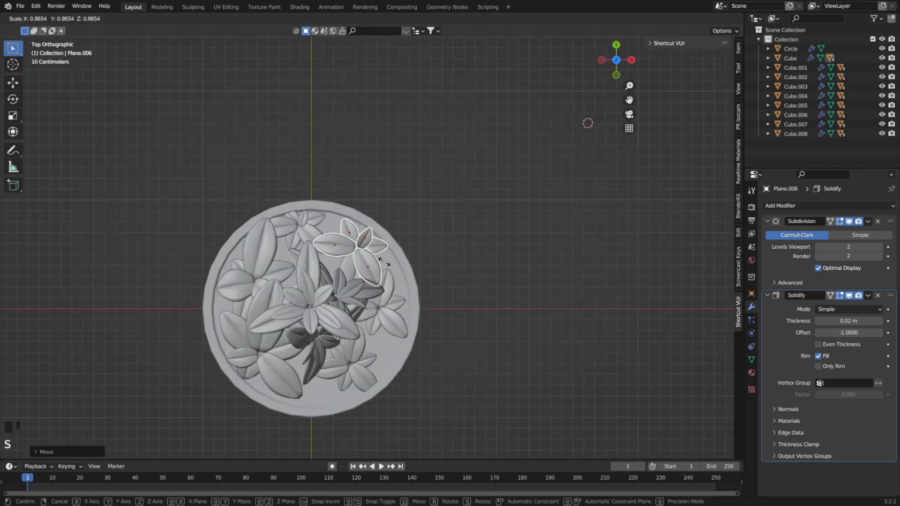
{"action": "left_click", "coordinate": [384, 260]}
{"action": "key", "text": "r"}
{"action": "key", "text": "z"}
{"action": "left_click", "coordinate": [382, 262]}
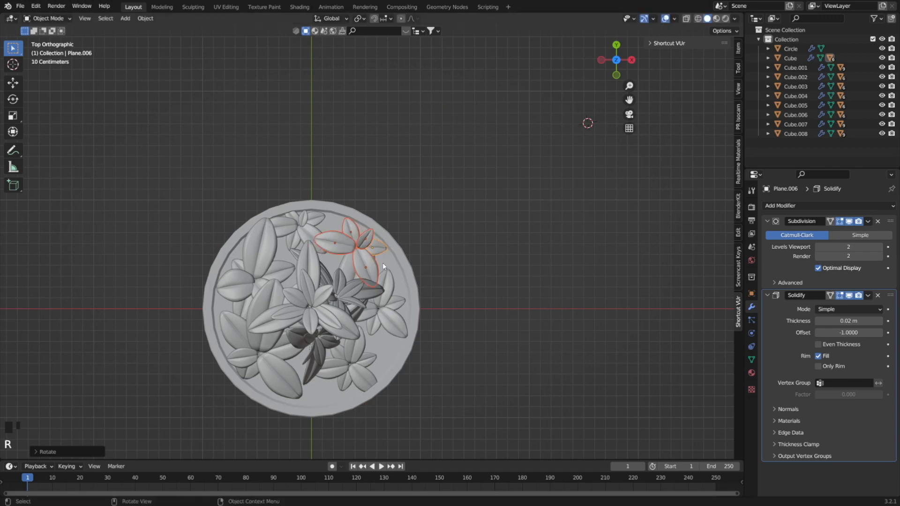
Enlarge the large rear cluster's two long leaves in two scaling passes to fill the space inside the rim.
{"action": "middle_click_drag", "start_coordinate": [383, 262], "coordinate": [390, 164]}
{"action": "left_click", "coordinate": [390, 164], "text": "shift"}
{"action": "key", "text": "s"}
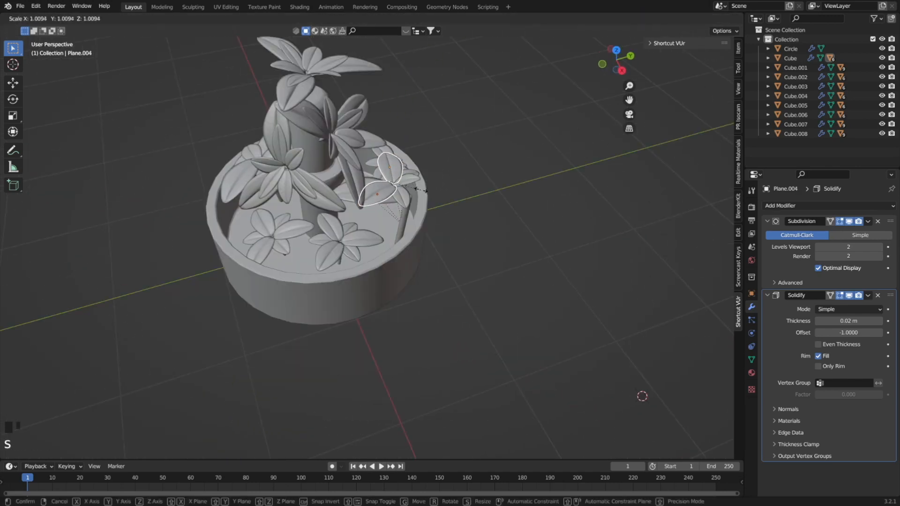
{"action": "left_click", "coordinate": [434, 196]}
{"action": "key", "text": "KP_7"}
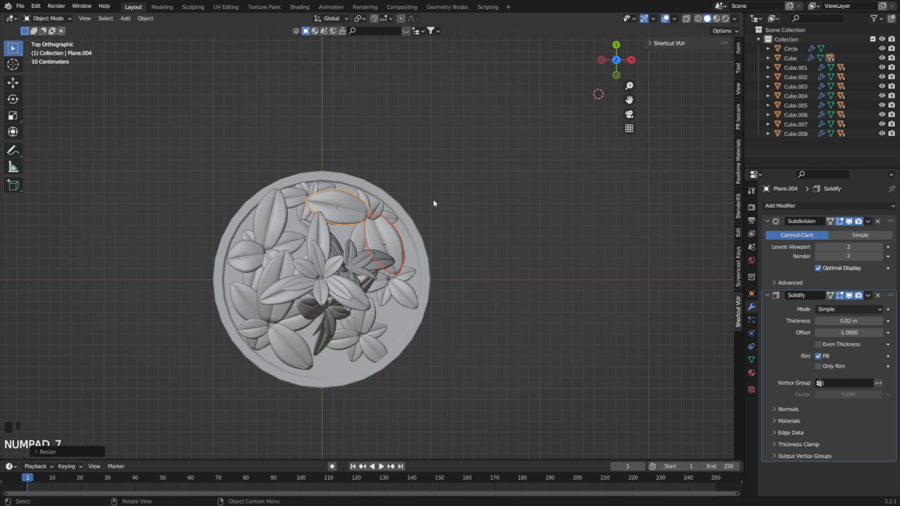
{"action": "key", "text": "s"}
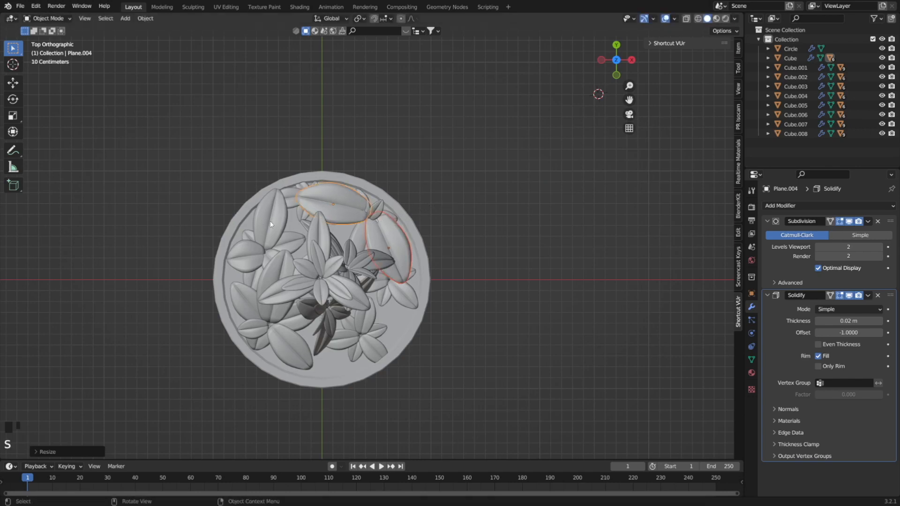
Scale the long rear leaf of the neighbouring cluster on the -X side of the pot.
{"action": "left_click", "coordinate": [270, 224]}
{"action": "key", "text": "s"}
{"action": "left_click", "coordinate": [297, 229]}
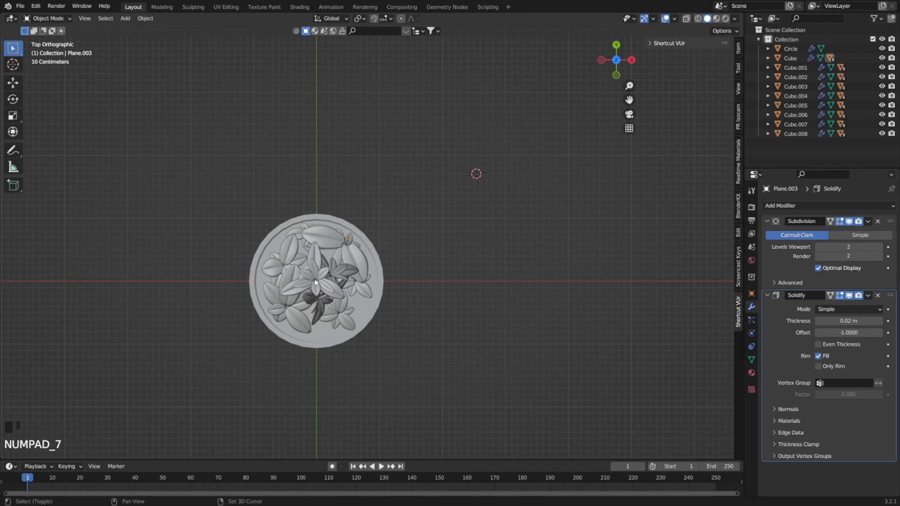
Add a mesh circle and lower it along Z from the post's top down into the pot.
{"action": "middle_click_drag", "start_coordinate": [313, 282], "coordinate": [435, 273]}
{"action": "key", "text": "shift+a"}
{"action": "mouse_move", "coordinate": [541, 296]}
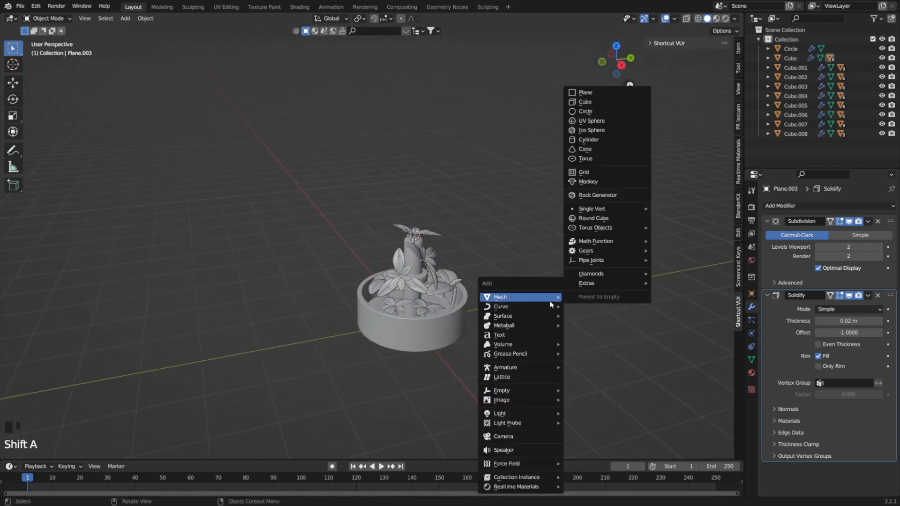
{"action": "left_click", "coordinate": [609, 111]}
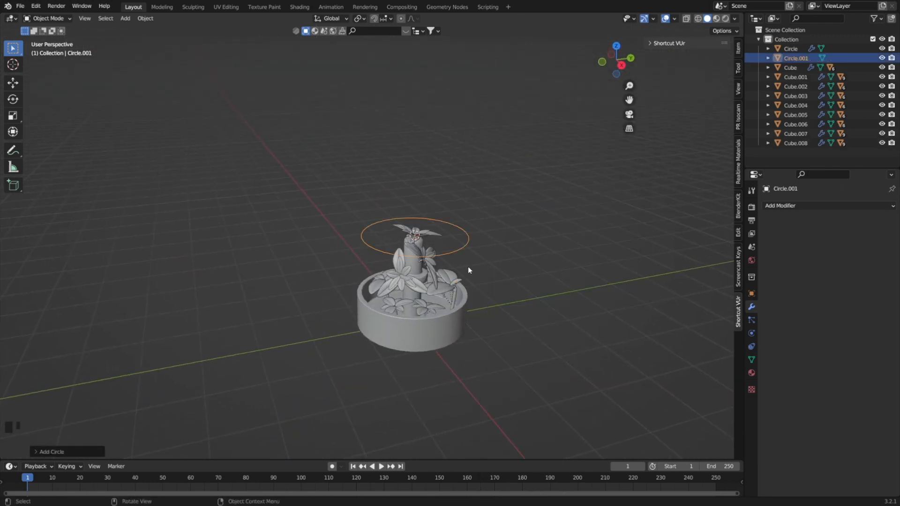
{"action": "key", "text": "g"}
{"action": "key", "text": "z"}
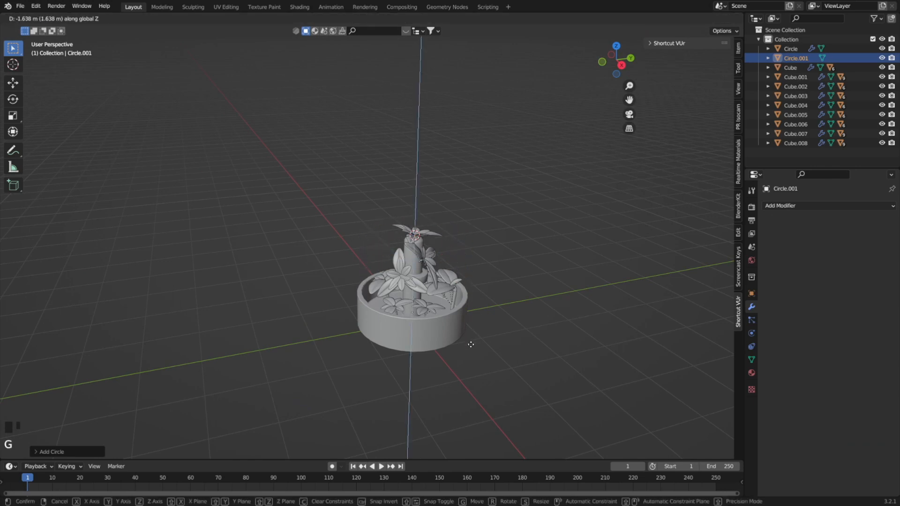
{"action": "left_click", "coordinate": [470, 354]}
Align the circle with the pot's inner rim in an X-ray top view by moving it and scaling it down slightly.
{"action": "key", "text": "KP_7"}
{"action": "key", "text": "alt+z"}
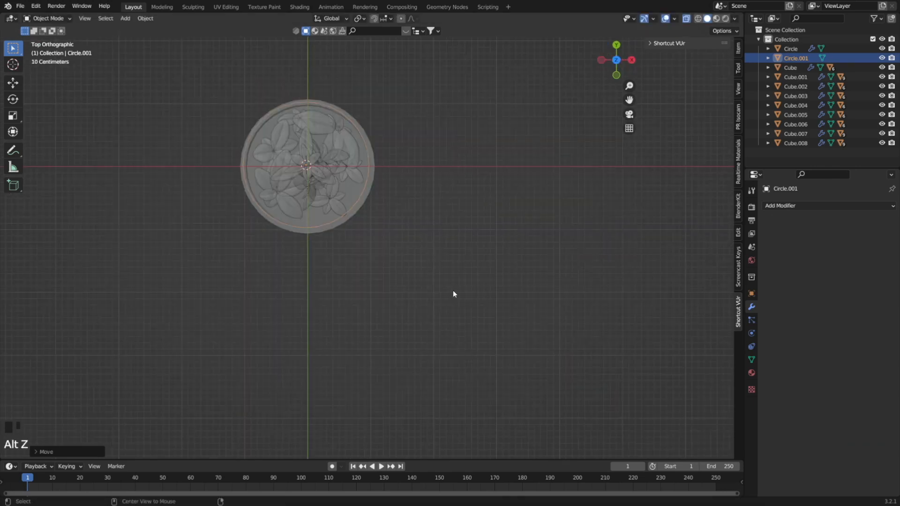
{"action": "scroll", "coordinate": [457, 298], "scroll_direction": "down", "scroll_amount": 5, "text": "shift"}
{"action": "key", "text": "g"}
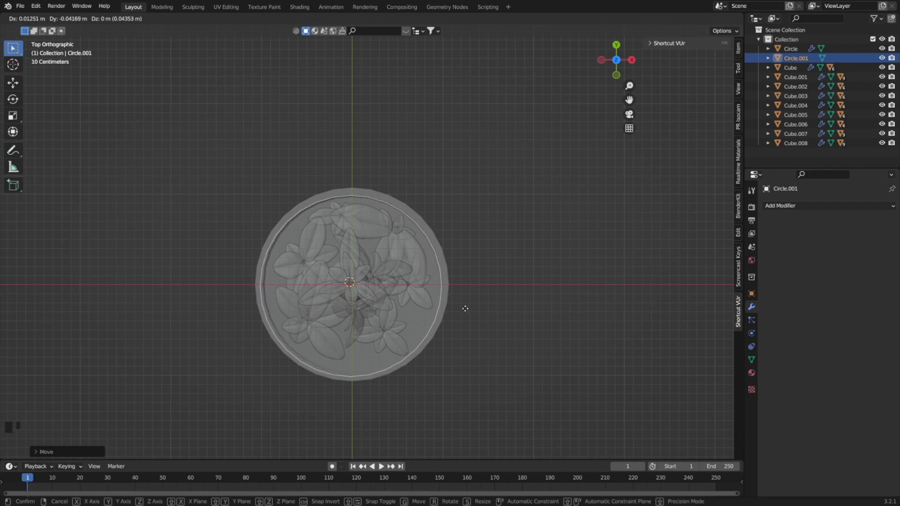
{"action": "left_click", "coordinate": [465, 308]}
{"action": "key", "text": "s"}
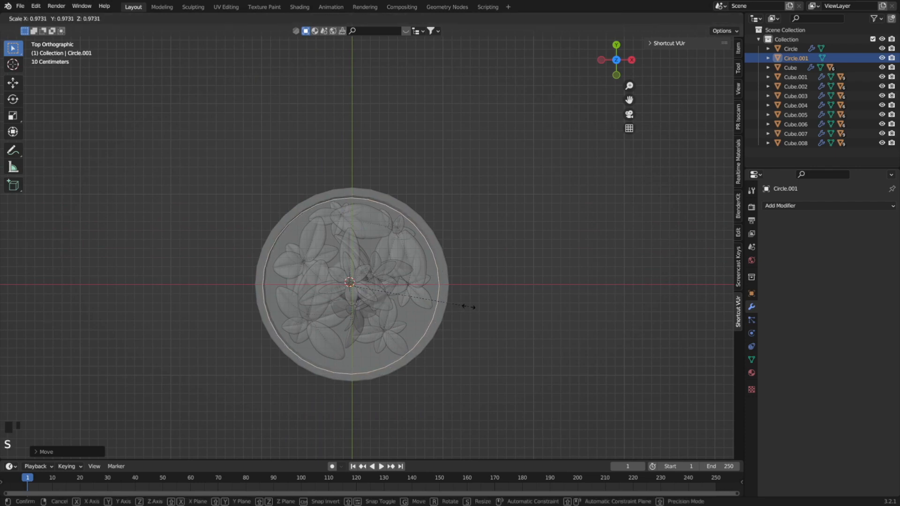
{"action": "left_click", "coordinate": [467, 306]}
{"action": "key", "text": "g"}
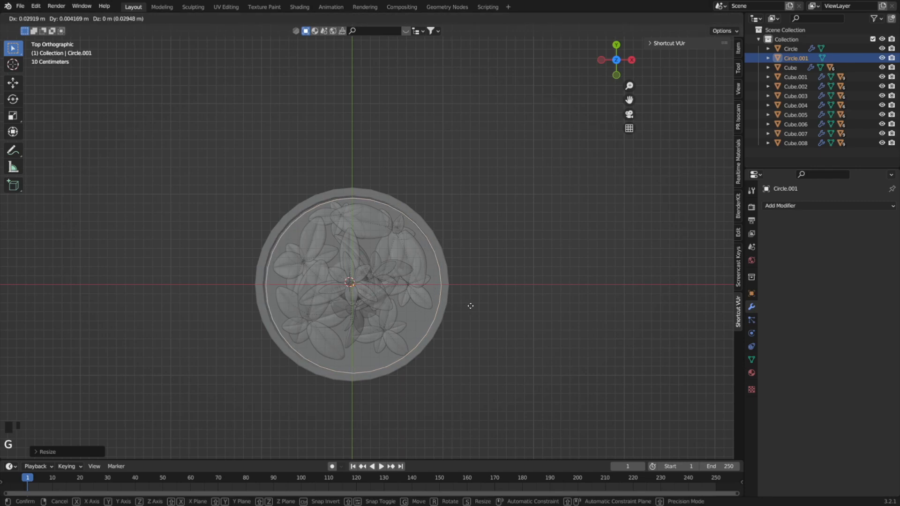
{"action": "left_click", "coordinate": [470, 305]}
Extrude the circle's edge loop upwards in Edit Mode to start a cylindrical wall above the pot.
{"action": "middle_click_drag", "start_coordinate": [470, 305], "coordinate": [436, 362]}
{"action": "key", "text": "Tab"}
{"action": "key", "text": "e"}
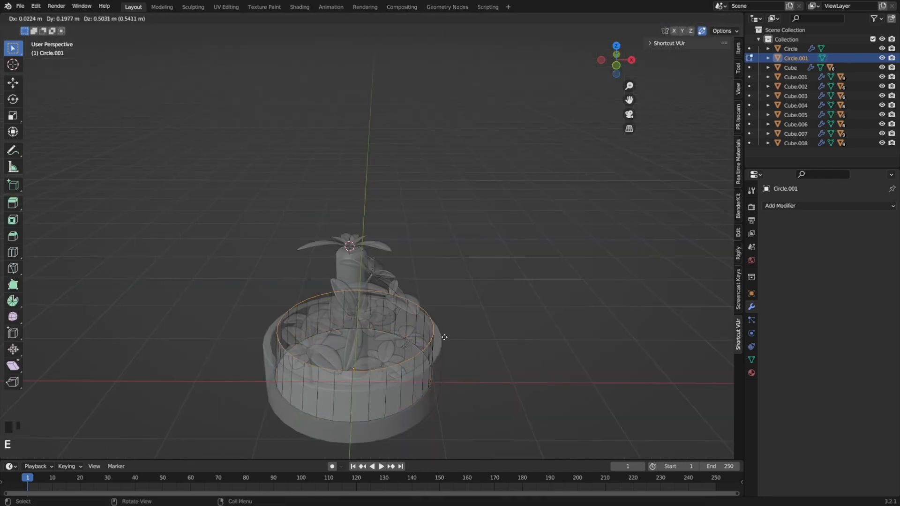
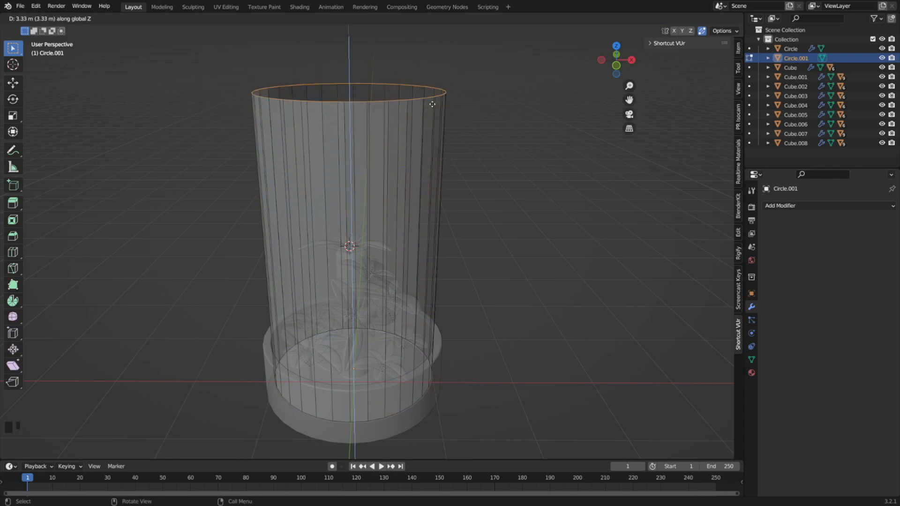
Finish extruding the circle's edge upwards into a tall cylinder wall and return to Object Mode with X-ray turned off.
{"action": "left_click", "coordinate": [455, 201]}
{"action": "middle_click_drag", "start_coordinate": [456, 201], "coordinate": [401, 220]}
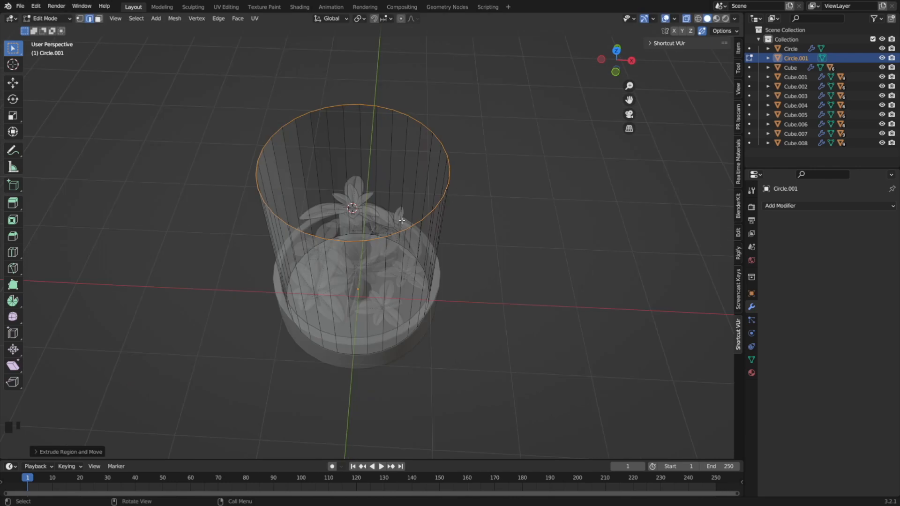
{"action": "key", "text": "Tab"}
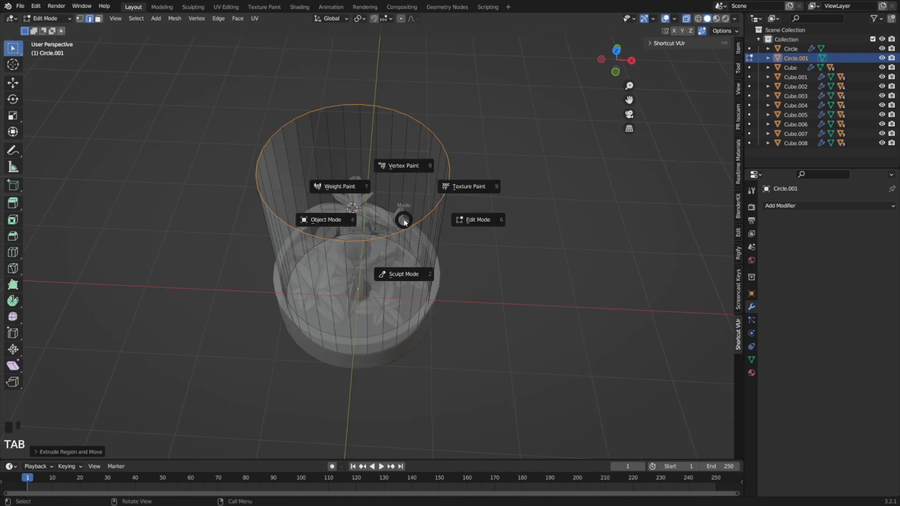
{"action": "left_click", "coordinate": [464, 237]}
{"action": "key", "text": "alt+z"}
Hide the cylinder temporarily to view the plant inside the pot, and show it again.
{"action": "middle_click_drag", "start_coordinate": [460, 239], "coordinate": [401, 195]}
{"action": "left_click", "coordinate": [401, 195]}
{"action": "key", "text": "h"}
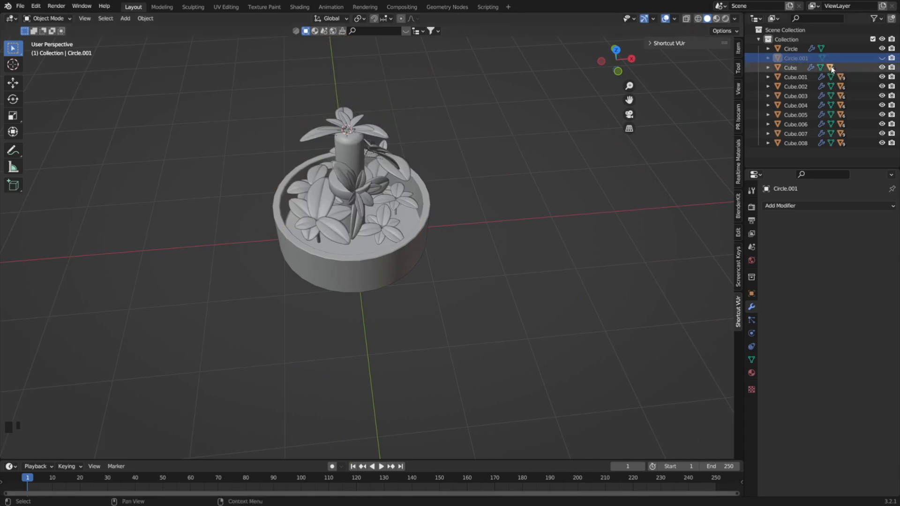
{"action": "left_click", "coordinate": [882, 58]}
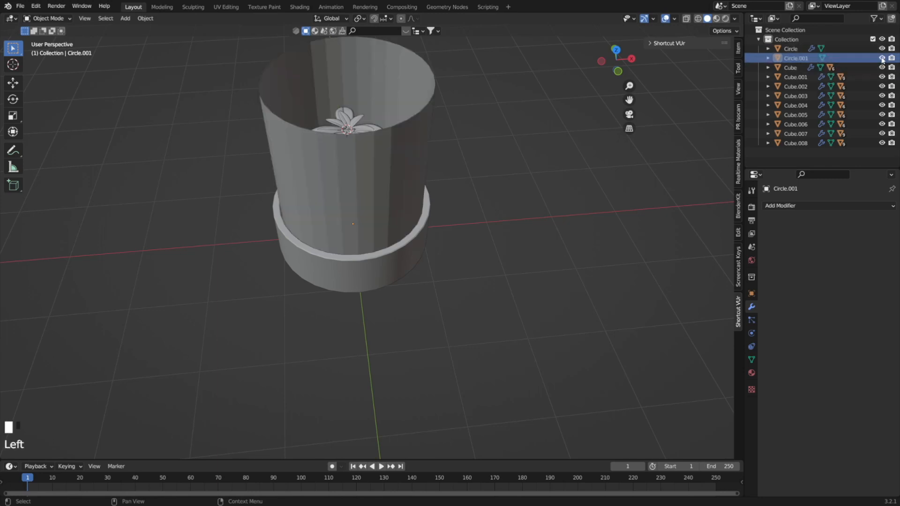
Fill the cylinder's open upper edge loop with a face in Edit Mode.
{"action": "left_click", "coordinate": [387, 151]}
{"action": "key", "text": "Tab"}
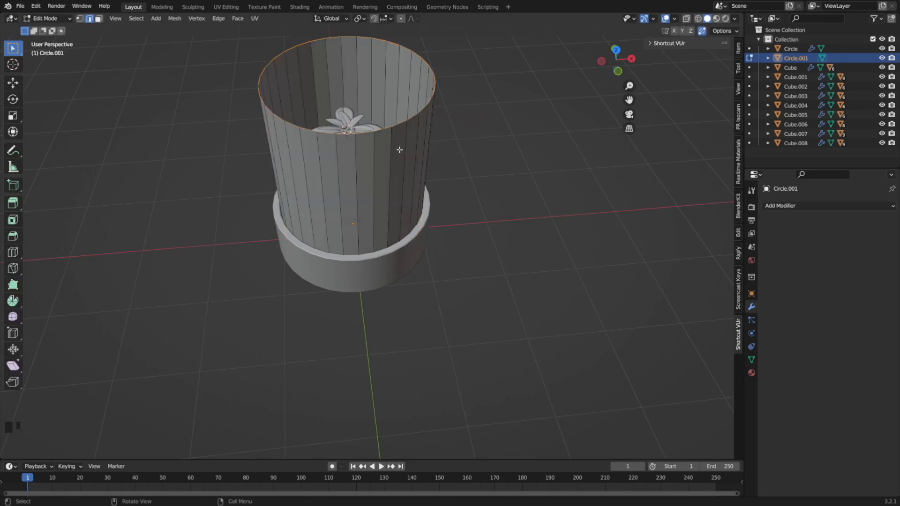
{"action": "key", "text": "f"}
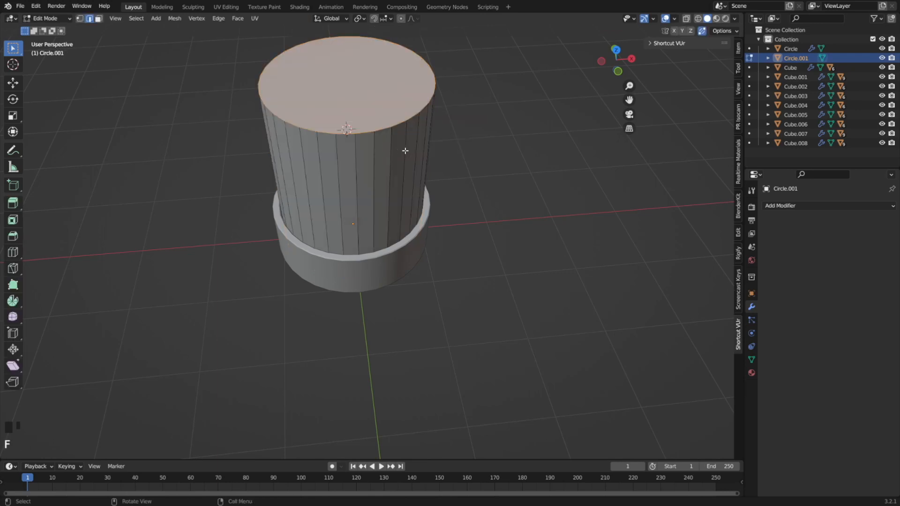
Bevel the cylinder's upper rim about 0.74 m wide with 9 segments to form a rounded dome.
{"action": "key", "text": "ctrl+b"}
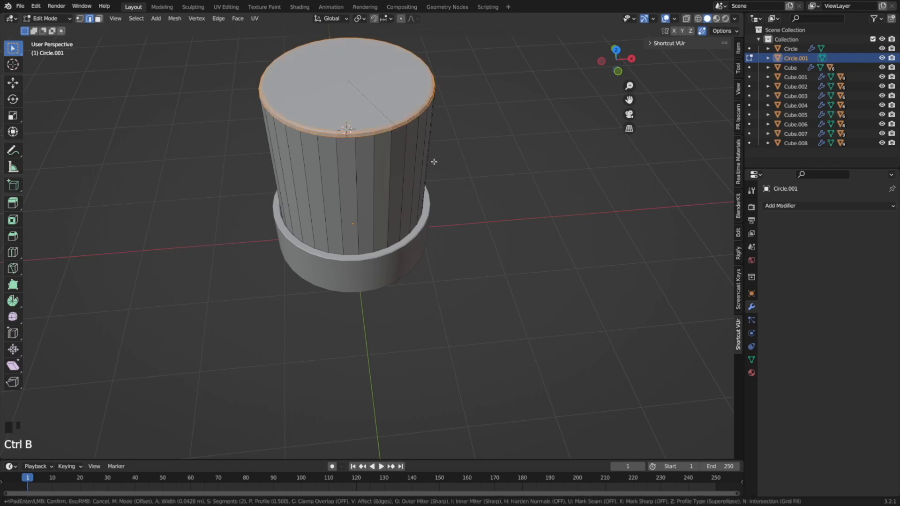
{"action": "scroll", "coordinate": [437, 166], "scroll_direction": "up", "scroll_amount": 7}
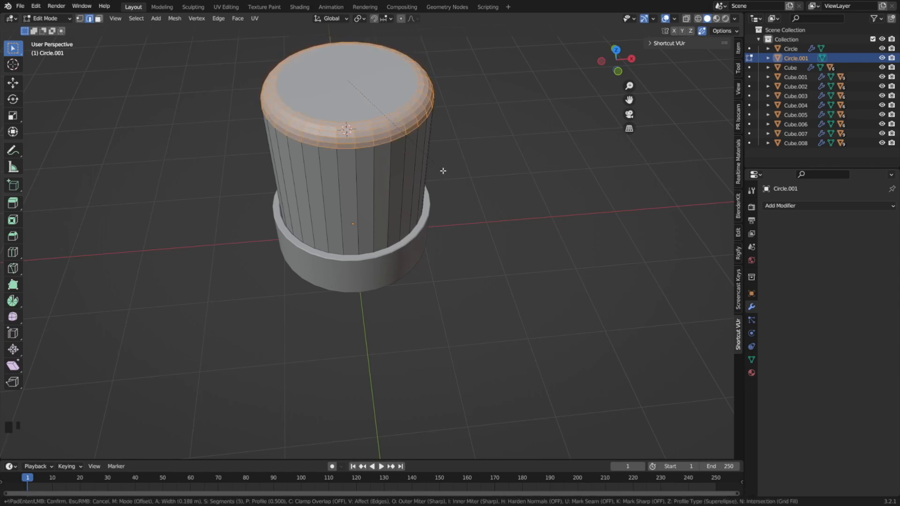
{"action": "scroll", "coordinate": [442, 171], "scroll_direction": "down", "scroll_amount": 8}
{"action": "scroll", "coordinate": [468, 197], "scroll_direction": "up", "scroll_amount": 2}
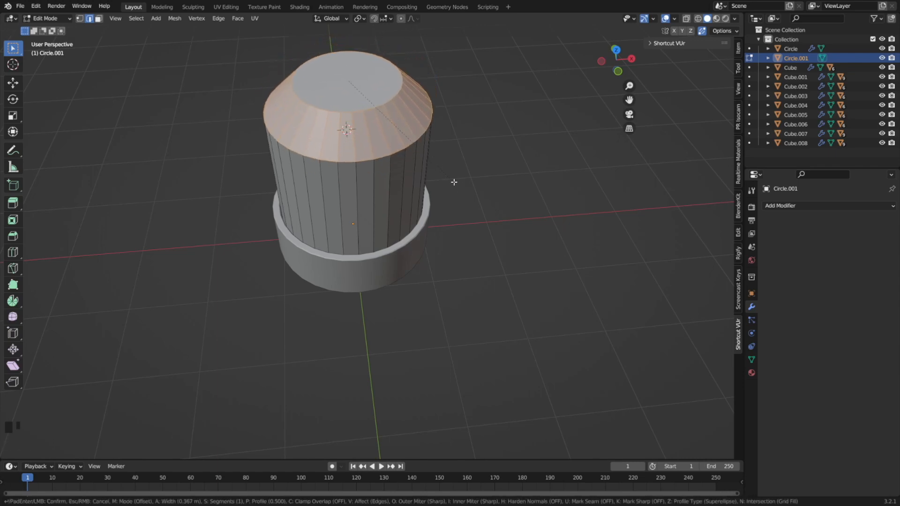
{"action": "scroll", "coordinate": [462, 195], "scroll_direction": "up", "scroll_amount": 6}
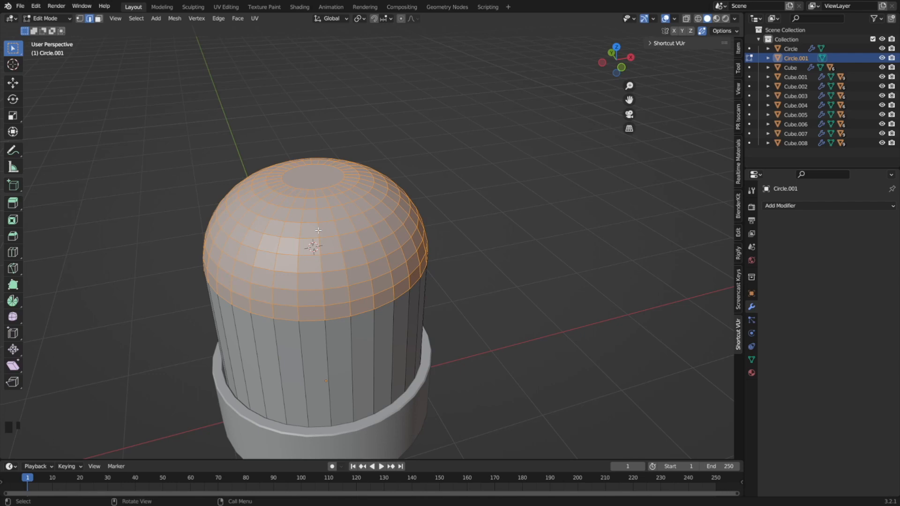
Select the ring of faces around the upper part of the dome and separate it into its own object.
{"action": "key", "text": "3"}
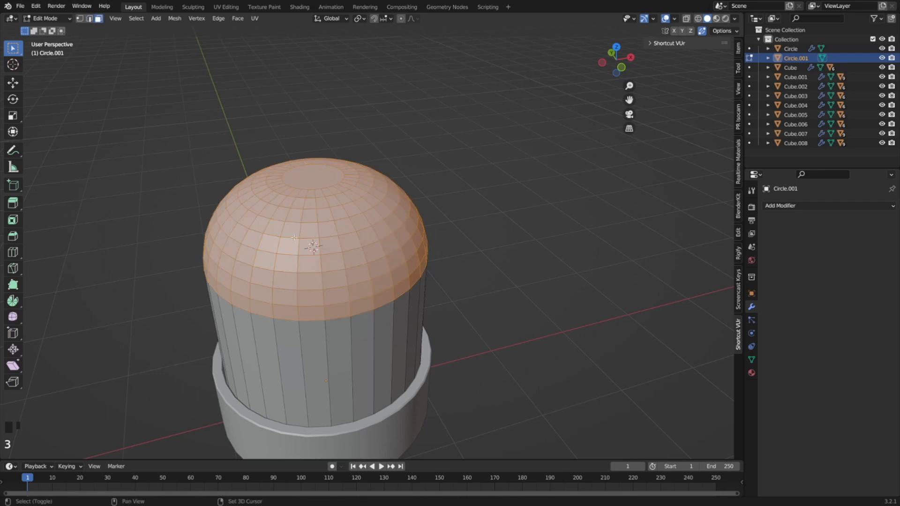
{"action": "left_click", "coordinate": [275, 228], "text": "shift"}
{"action": "left_click", "coordinate": [275, 228], "text": "shift"}
{"action": "left_click", "coordinate": [297, 230]}
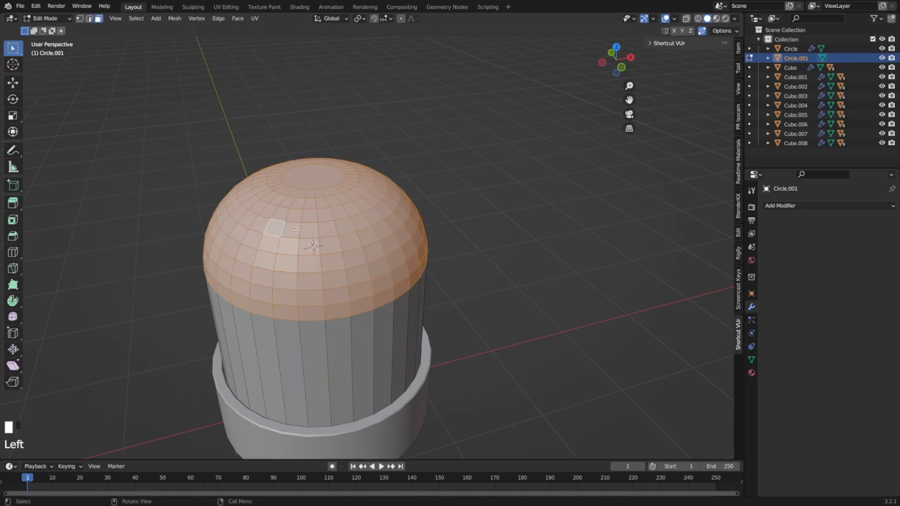
{"action": "left_click", "coordinate": [297, 230], "text": "alt"}
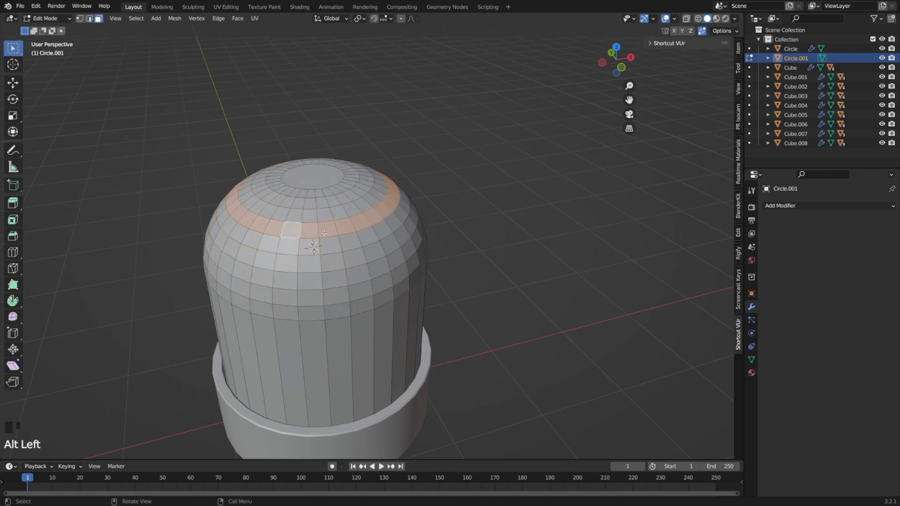
{"action": "key", "text": "p"}
{"action": "left_click", "coordinate": [349, 229]}
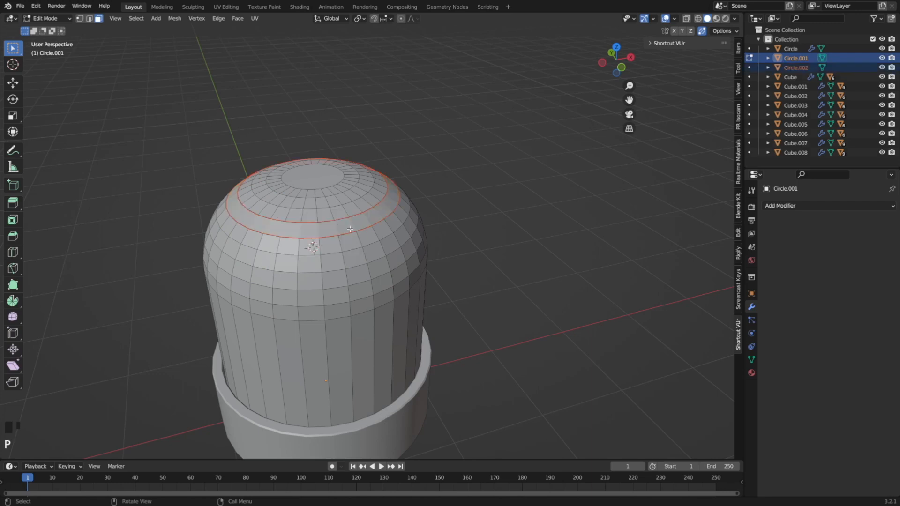
Select the separated ring in Object Mode and scale it down to about 0.92 in top view.
{"action": "key", "text": "Tab"}
{"action": "left_click", "coordinate": [329, 232]}
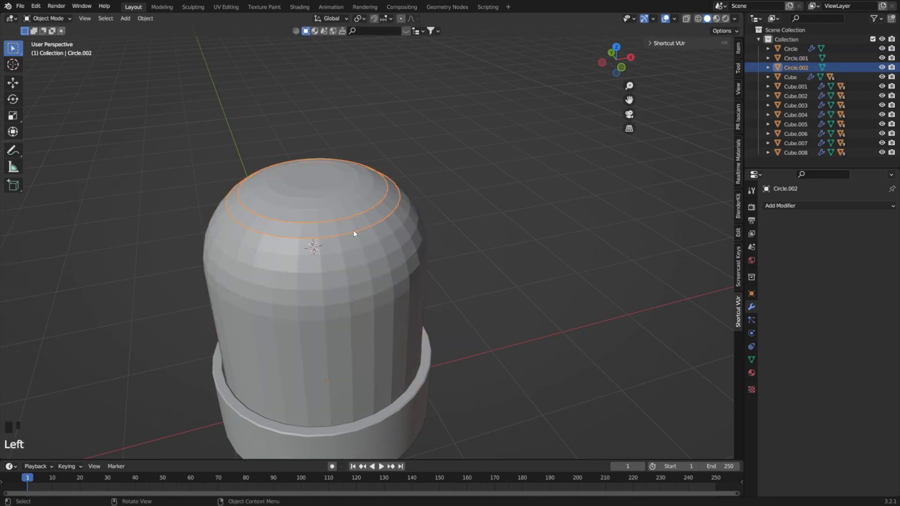
{"action": "middle_click_drag", "start_coordinate": [340, 237], "coordinate": [338, 265]}
{"action": "key", "text": "KP_7"}
{"action": "scroll", "coordinate": [338, 266], "scroll_direction": "down", "scroll_amount": 2, "text": "shift"}
{"action": "key", "text": "s"}
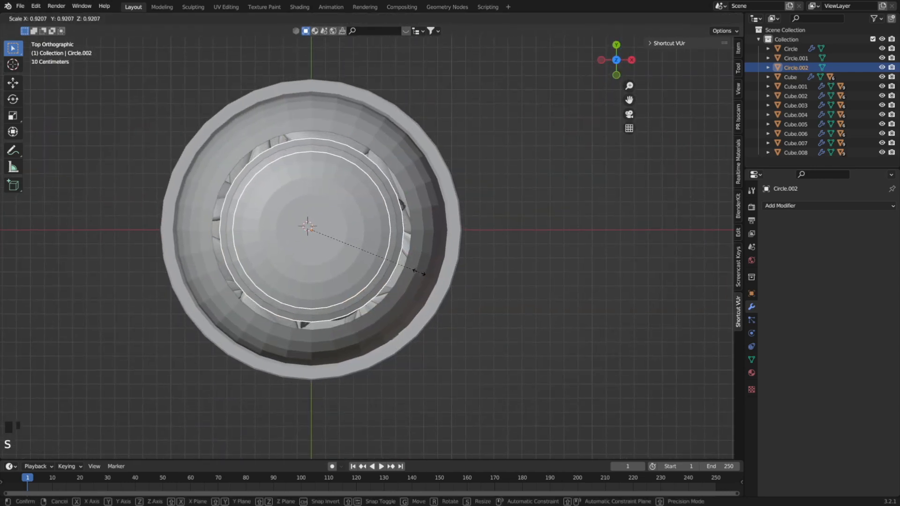
{"action": "left_click", "coordinate": [418, 274]}
Raise the separated ring along Z so it sits just beneath the dome's cap.
{"action": "middle_click_drag", "start_coordinate": [418, 274], "coordinate": [413, 197]}
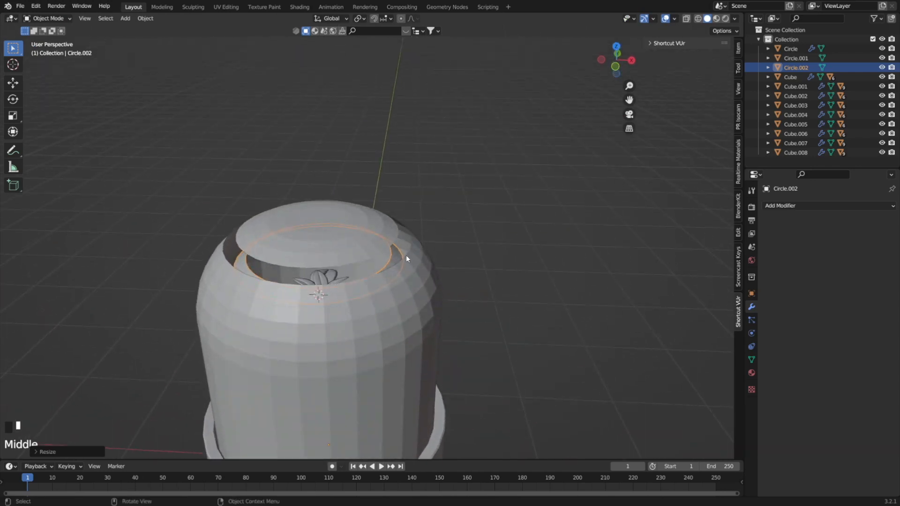
{"action": "key", "text": "g"}
{"action": "key", "text": "z"}
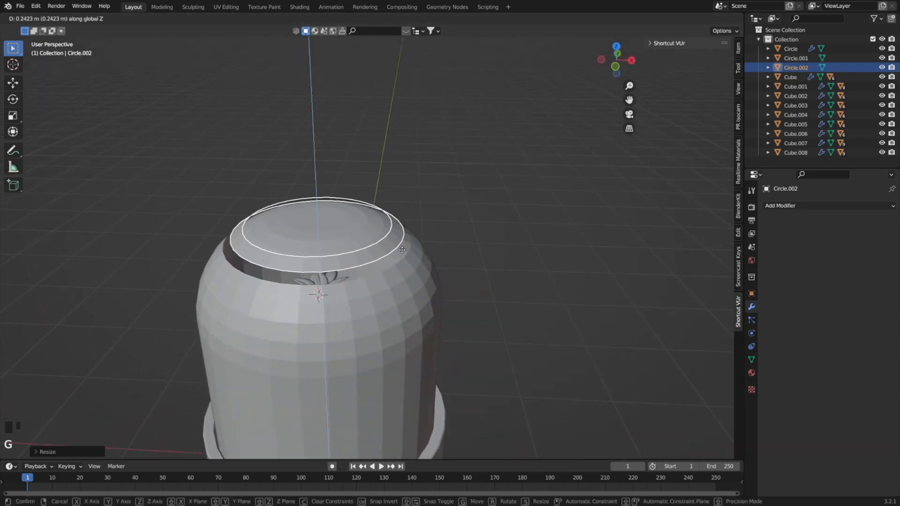
{"action": "left_click", "coordinate": [402, 258]}
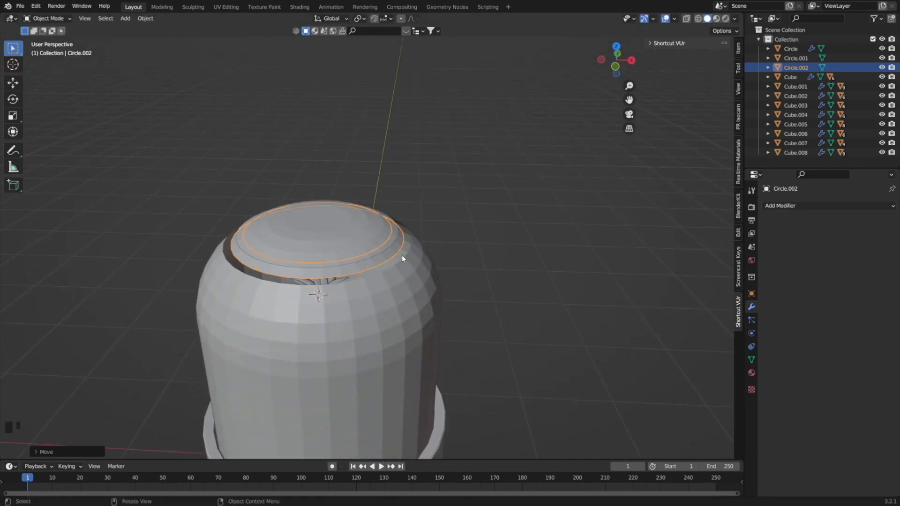
Duplicate the ring in place and move the copy up about 0.04 m along Z.
{"action": "key", "text": "shift+d"}
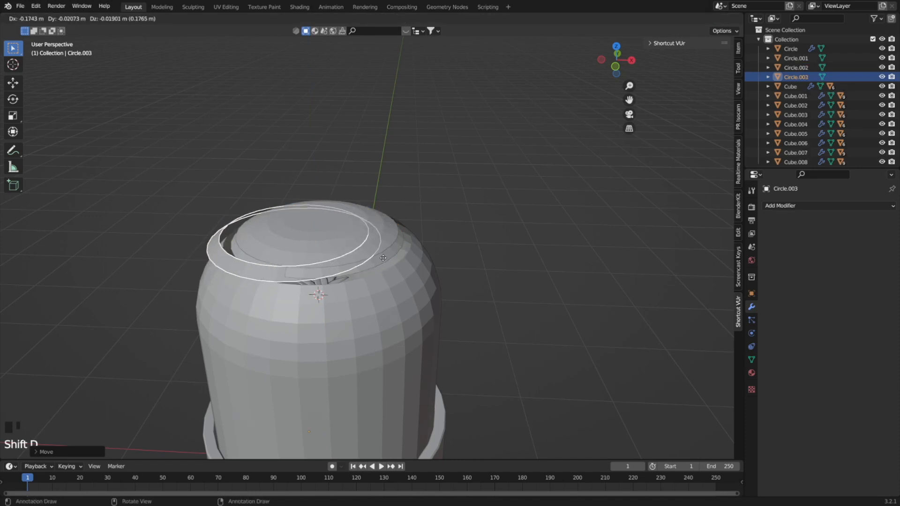
{"action": "right_click", "coordinate": [396, 259]}
{"action": "key", "text": "g"}
{"action": "key", "text": "z"}
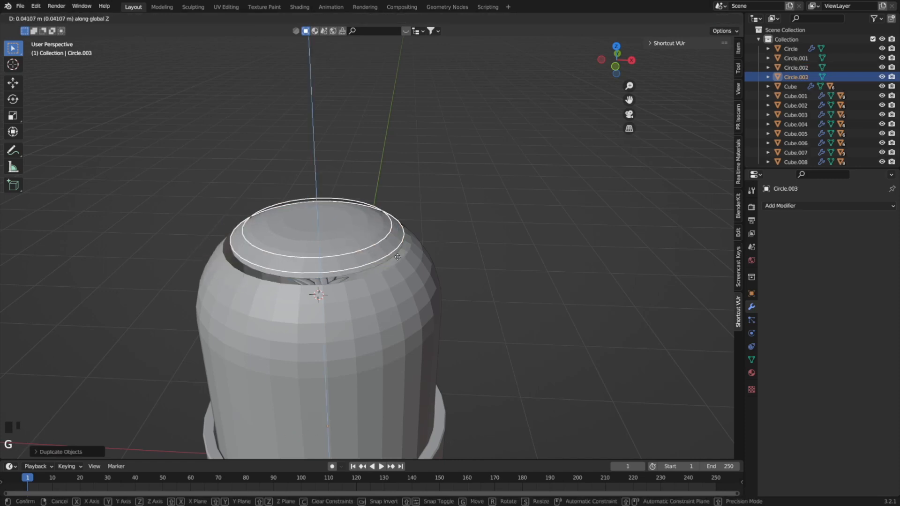
{"action": "left_click", "coordinate": [398, 257]}
{"action": "key", "text": "KP_7"}
{"action": "key", "text": "s"}
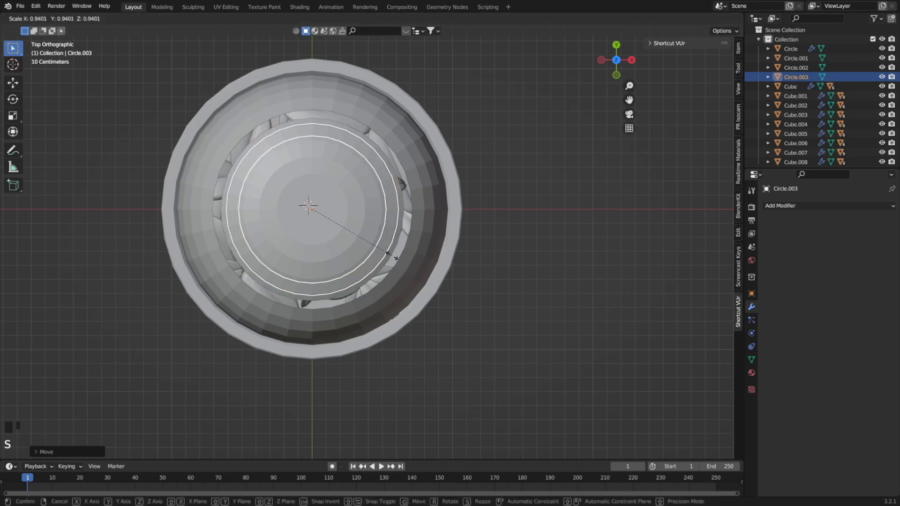
{"action": "right_click", "coordinate": [396, 249]}
Try to narrow the duplicated ring by scaling its inner edge loop outwards in Edit Mode.
{"action": "key", "text": "Tab"}
{"action": "left_click", "coordinate": [402, 192]}
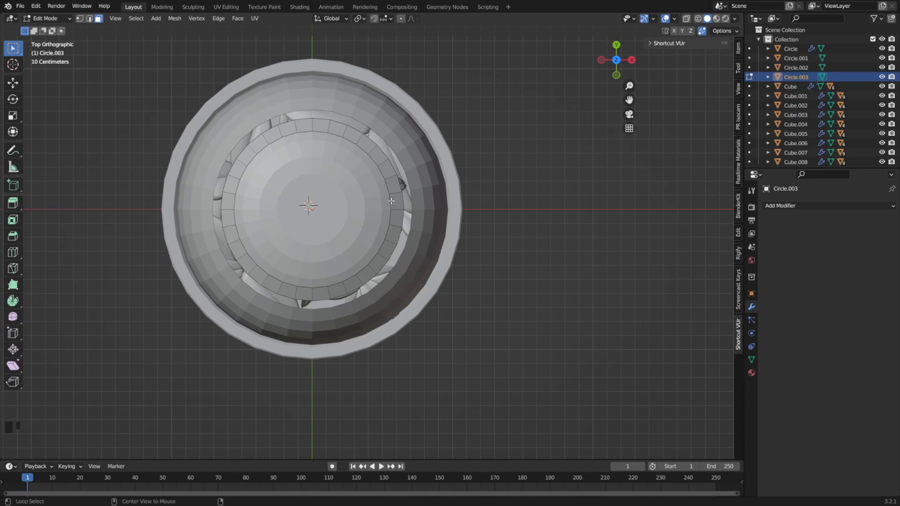
{"action": "key", "text": "2"}
{"action": "left_click", "coordinate": [389, 203], "text": "alt"}
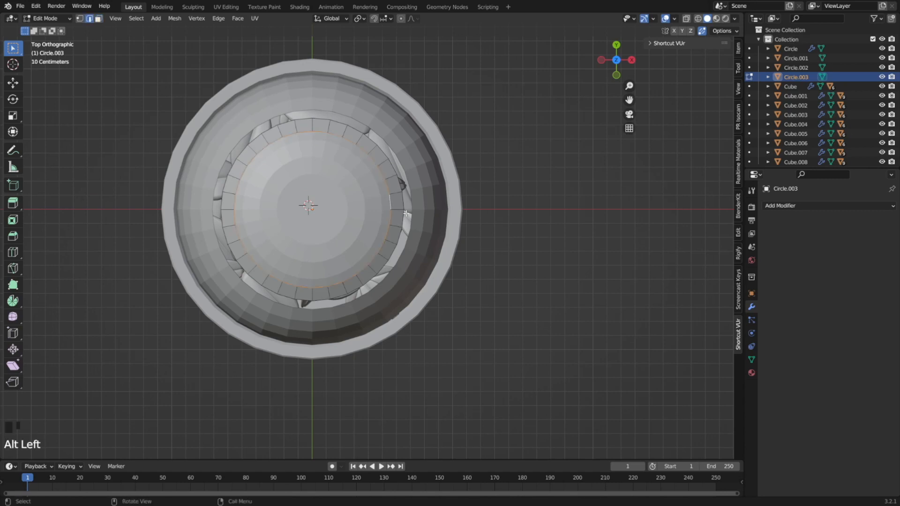
{"action": "key", "text": "s"}
{"action": "left_click", "coordinate": [420, 214]}
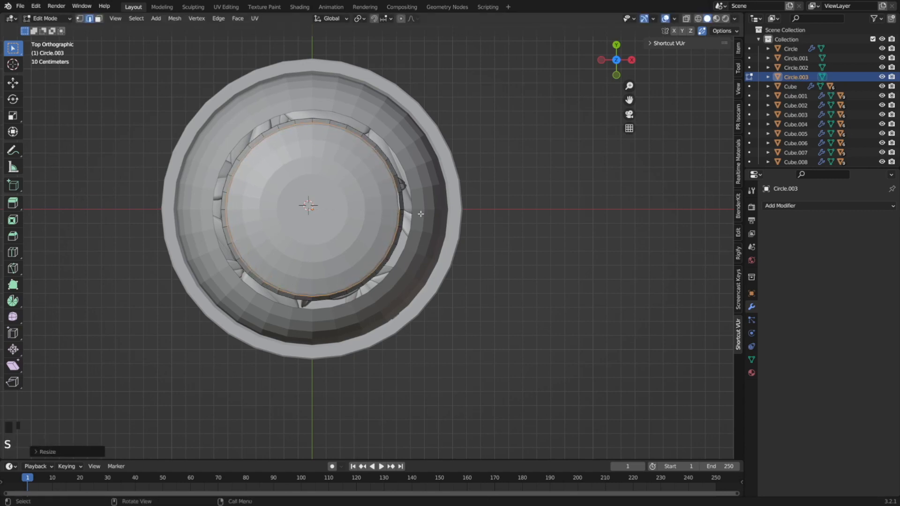
{"action": "middle_click_drag", "start_coordinate": [420, 214], "coordinate": [384, 145]}
{"action": "key", "text": "ctrl+z"}
Try to resize the duplicated ring's inner edge loop along X with the Scale gizmo.
{"action": "left_click", "coordinate": [380, 195], "text": "alt"}
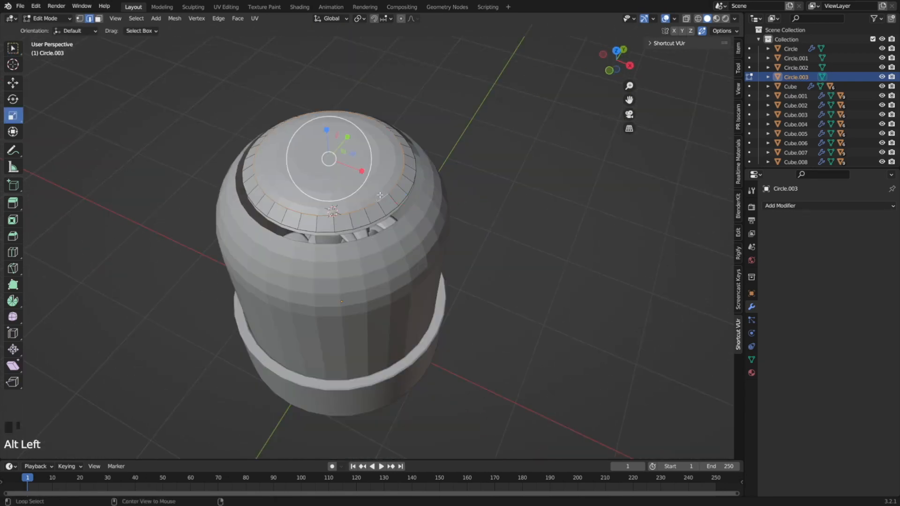
{"action": "left_click_drag", "start_coordinate": [361, 171], "coordinate": [363, 168]}
{"action": "key", "text": "ctrl+grave"}
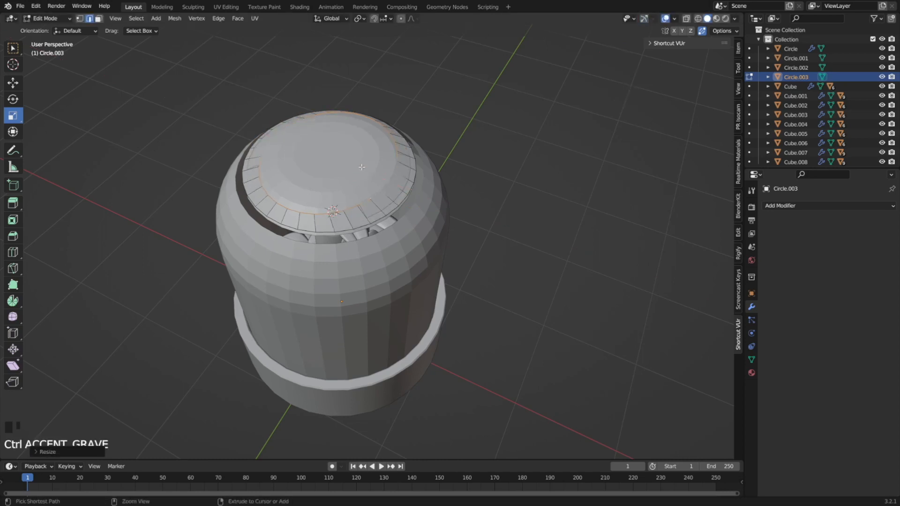
{"action": "key", "text": "ctrl+z"}
Scale the duplicated ring's outer edge loop to about 0.94 and raise it about 0.02 m along Z.
{"action": "key", "text": "s"}
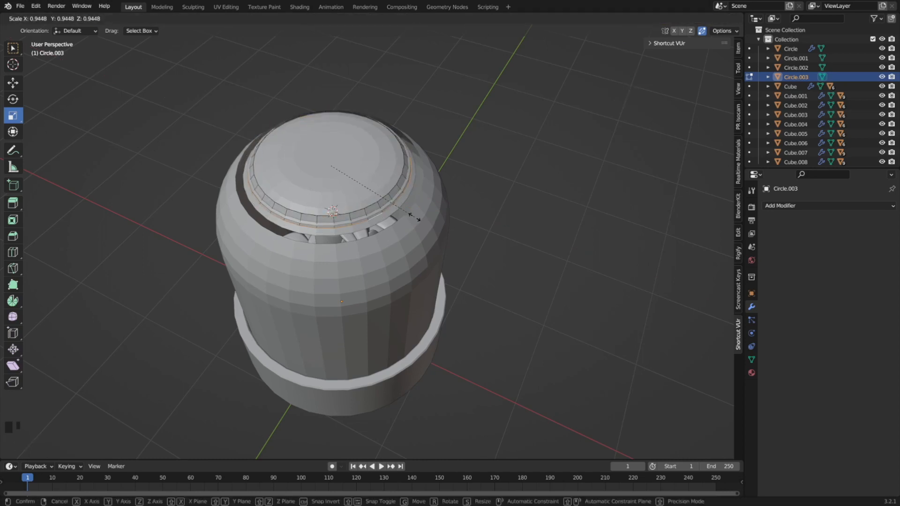
{"action": "left_click", "coordinate": [414, 216]}
{"action": "key", "text": "g"}
{"action": "key", "text": "z"}
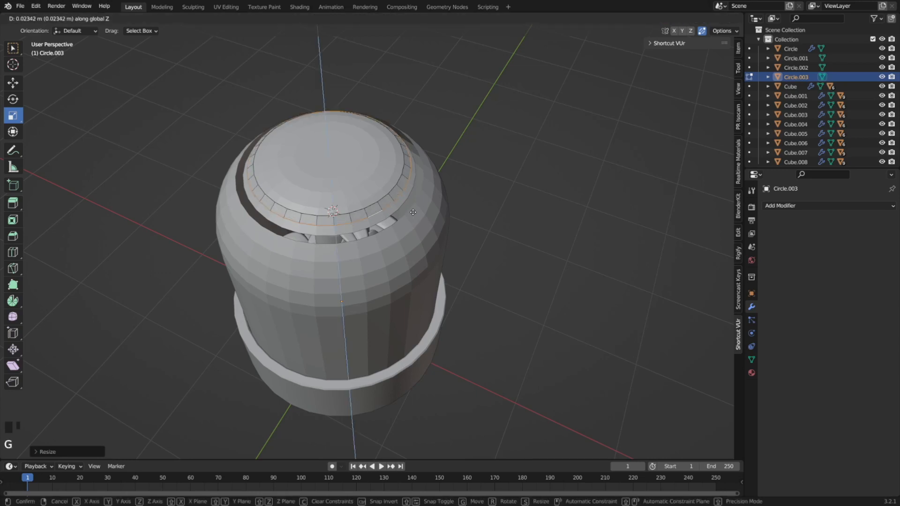
{"action": "left_click", "coordinate": [413, 212]}
Return to Object Mode and add a Solidify modifier to the duplicated ring.
{"action": "middle_click_drag", "start_coordinate": [413, 212], "coordinate": [355, 186]}
{"action": "key", "text": "Tab"}
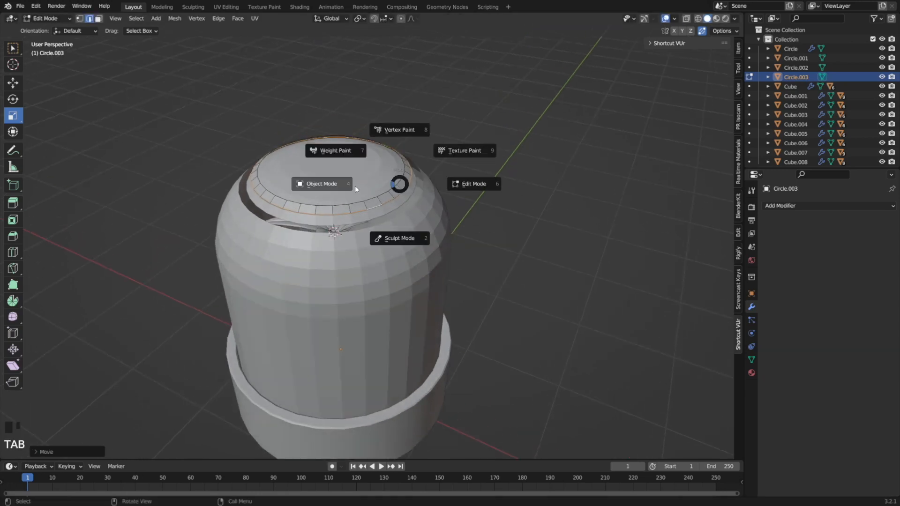
{"action": "left_click", "coordinate": [792, 205]}
{"action": "left_click", "coordinate": [703, 366]}
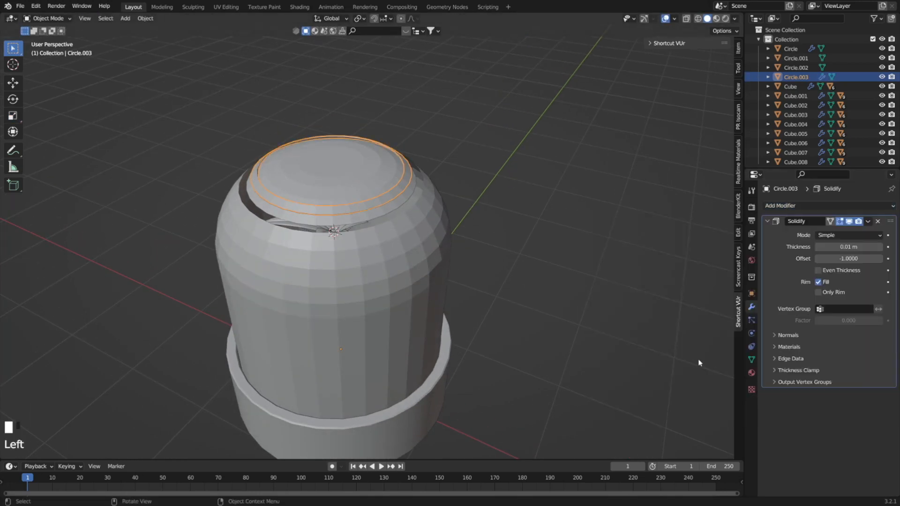
Add a Subdivision Surface modifier to the duplicated ring and shade it smooth.
{"action": "scroll", "coordinate": [338, 221], "scroll_direction": "up", "scroll_amount": 4}
{"action": "middle_click_drag", "start_coordinate": [337, 221], "coordinate": [366, 207]}
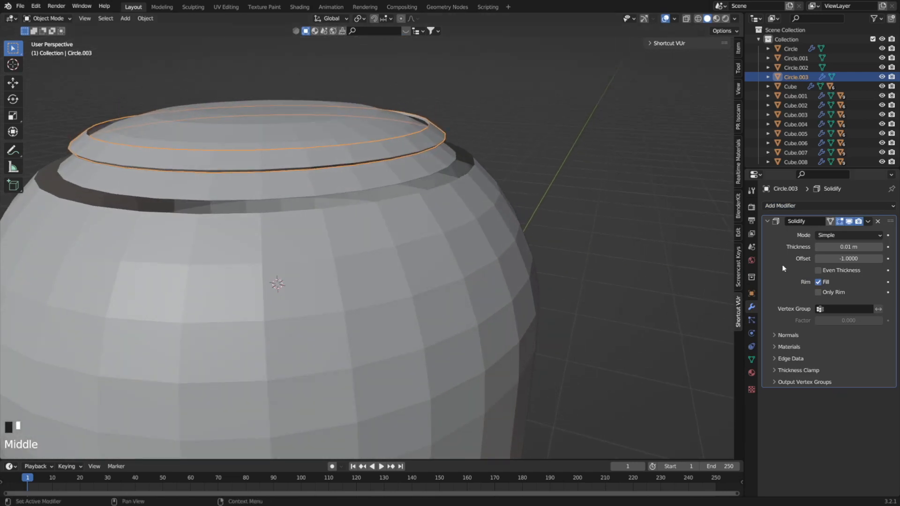
{"action": "left_click", "coordinate": [803, 203]}
{"action": "left_click", "coordinate": [703, 378]}
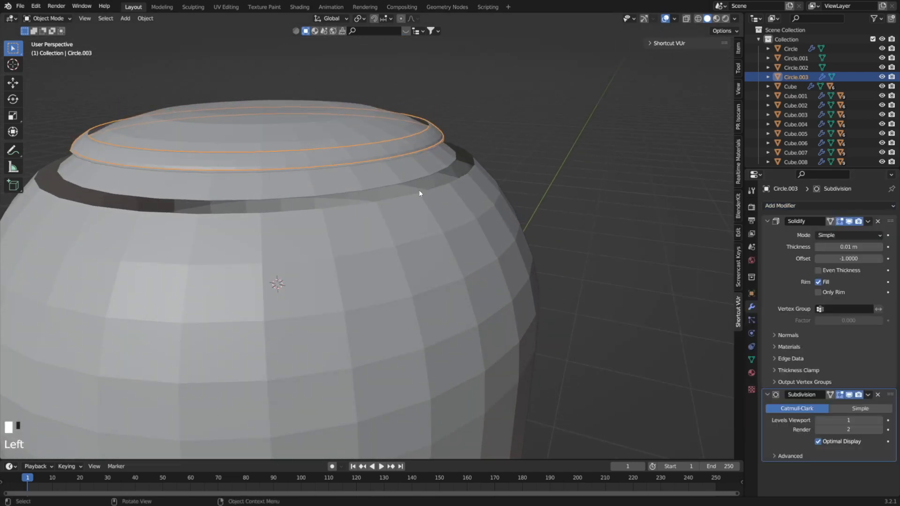
{"action": "middle_click_drag", "start_coordinate": [419, 193], "coordinate": [426, 204]}
{"action": "right_click", "coordinate": [426, 203]}
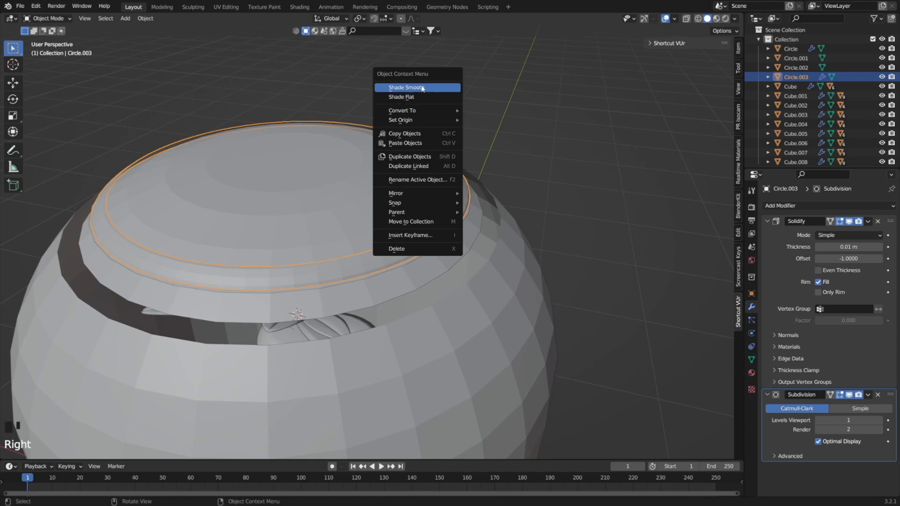
{"action": "left_click", "coordinate": [405, 88]}
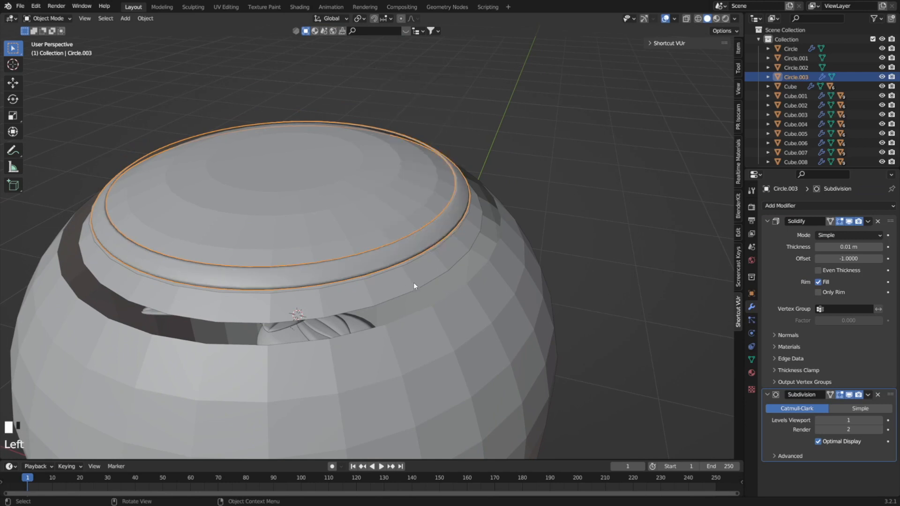
Deselect the finished ring and select the domed cover beneath it.
{"action": "left_click", "coordinate": [414, 283]}
{"action": "left_click", "coordinate": [421, 190]}
{"action": "scroll", "coordinate": [420, 185], "scroll_direction": "down", "scroll_amount": 3}
{"action": "middle_click_drag", "start_coordinate": [420, 186], "coordinate": [388, 206]}
{"action": "left_click", "coordinate": [387, 207]}
{"action": "left_click", "coordinate": [364, 220]}
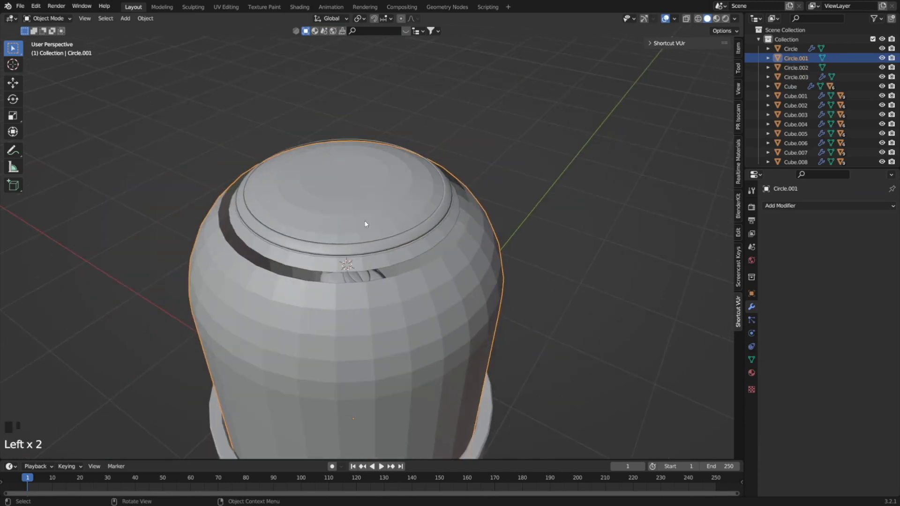
{"action": "scroll", "coordinate": [426, 300], "scroll_direction": "down", "scroll_amount": 2}
{"action": "middle_click_drag", "start_coordinate": [426, 300], "coordinate": [401, 282]}
{"action": "key", "text": "g"}
{"action": "left_click", "coordinate": [335, 278]}
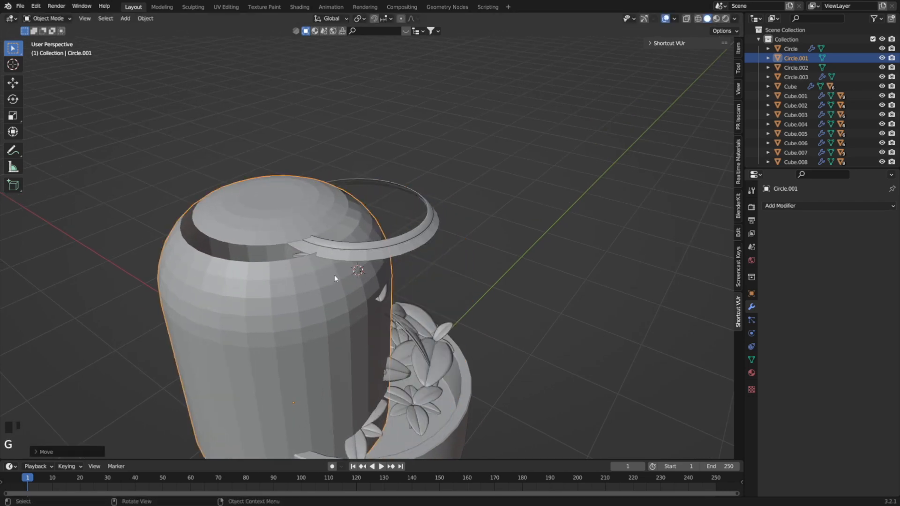
{"action": "key", "text": "ctrl+z"}
{"action": "key", "text": "g"}
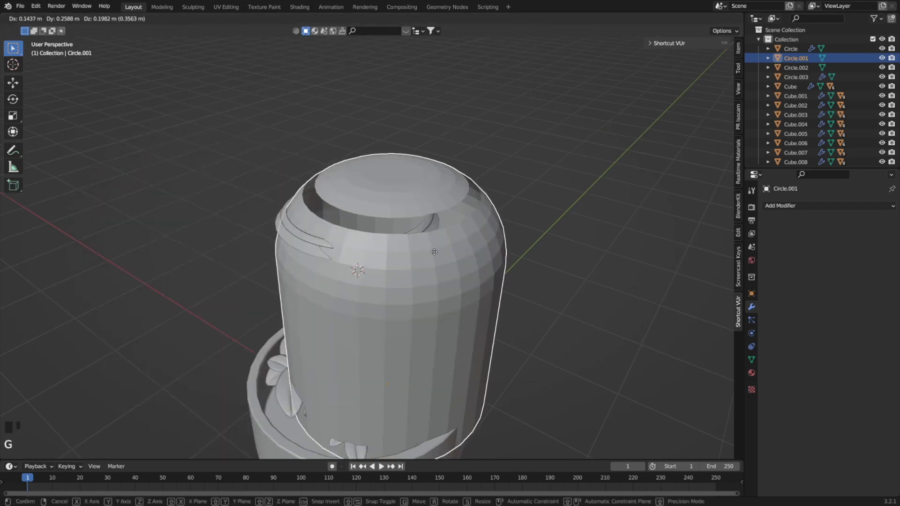
{"action": "left_click", "coordinate": [387, 186]}
{"action": "key", "text": "ctrl+z"}
Shade the domed cover smooth and copy the pot's Bevel modifier onto it.
{"action": "right_click", "coordinate": [409, 280]}
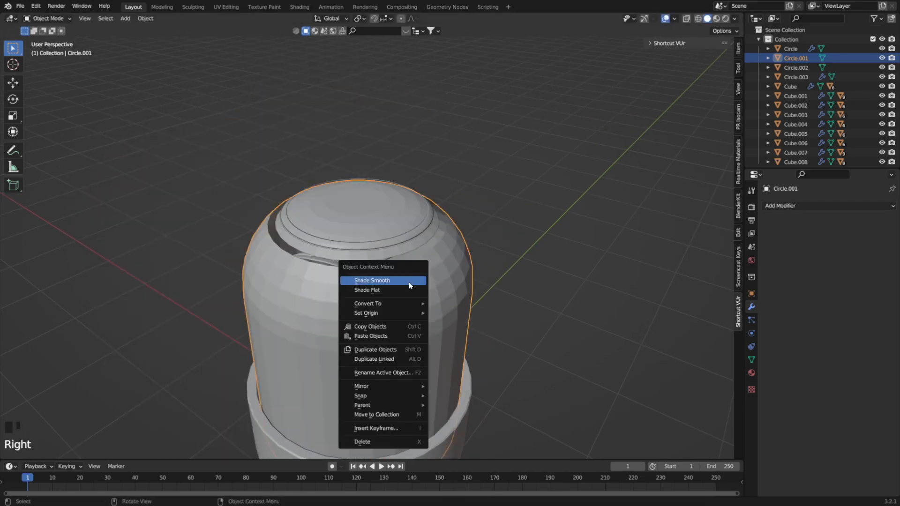
{"action": "left_click", "coordinate": [407, 281]}
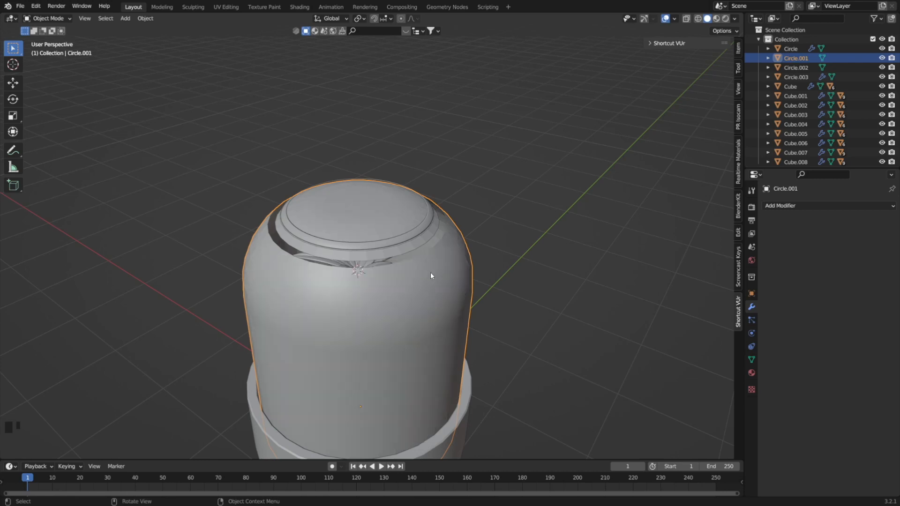
{"action": "scroll", "coordinate": [439, 278], "scroll_direction": "down", "scroll_amount": 2}
{"action": "left_click", "coordinate": [403, 405], "text": "shift"}
{"action": "middle_click_drag", "start_coordinate": [403, 405], "coordinate": [379, 355], "text": "shift"}
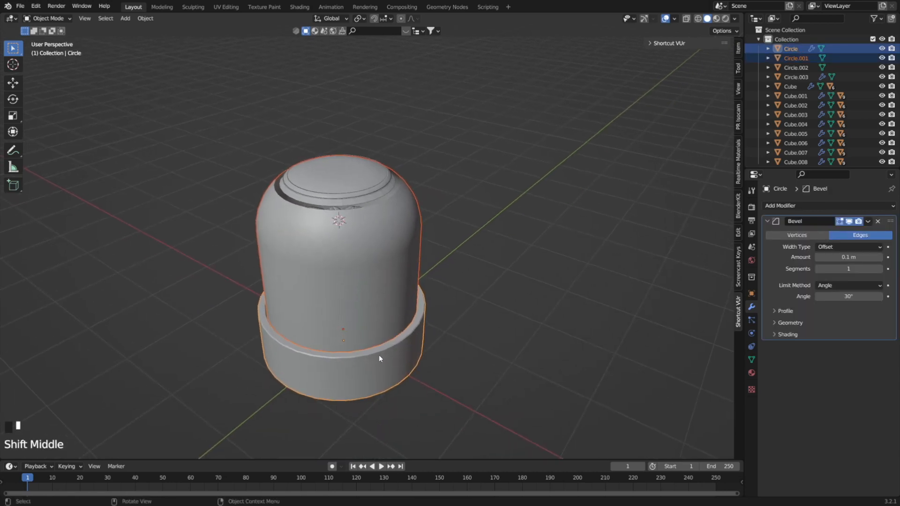
{"action": "key", "text": "ctrl+l"}
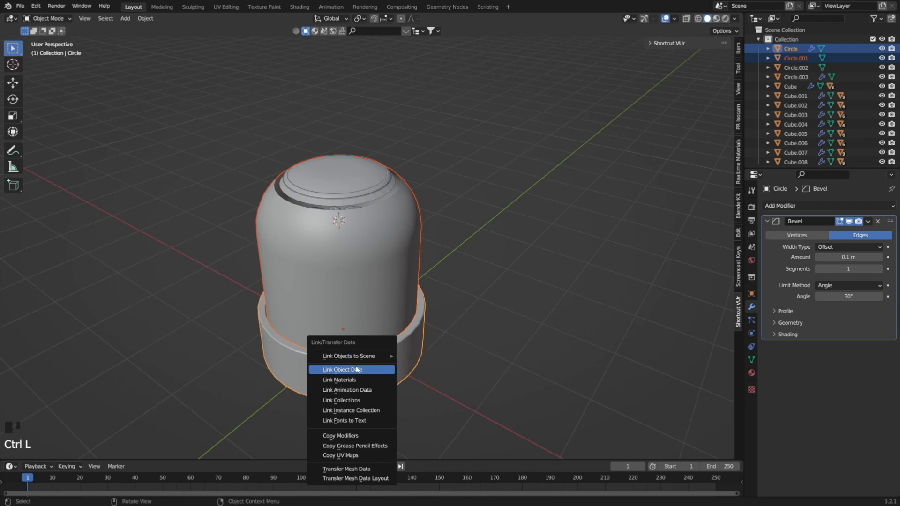
{"action": "left_click", "coordinate": [354, 436]}
Enable Auto Smooth on the domed cover alone, with an angle of 180°.
{"action": "left_click", "coordinate": [394, 296]}
{"action": "left_click", "coordinate": [405, 253]}
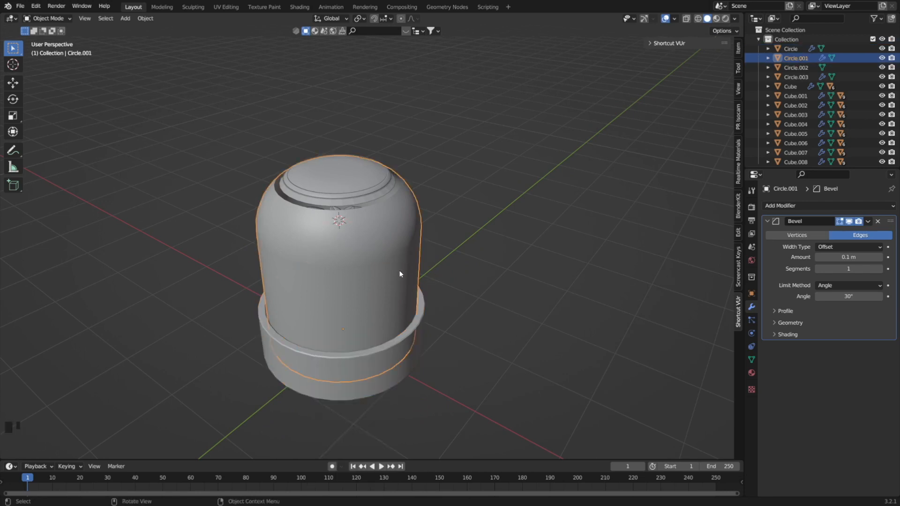
{"action": "left_click", "coordinate": [754, 359]}
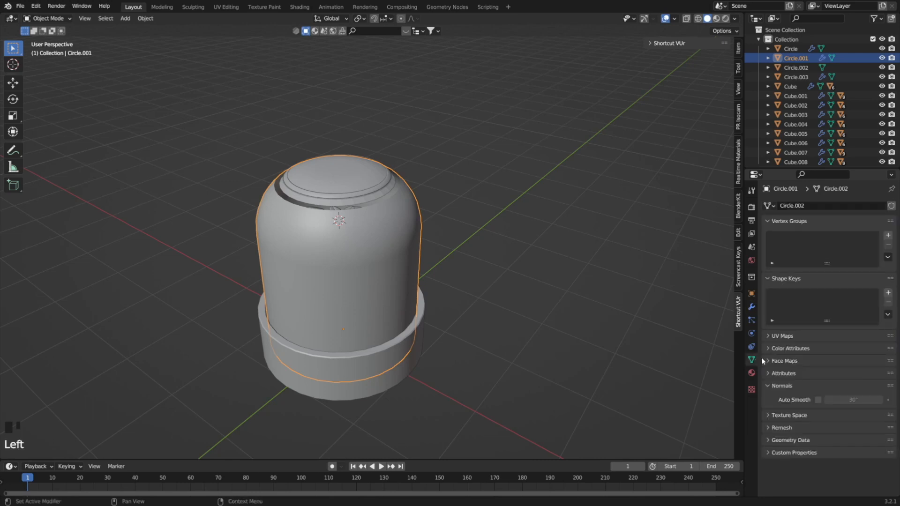
{"action": "left_click", "coordinate": [817, 400]}
{"action": "left_click_drag", "start_coordinate": [853, 400], "coordinate": [876, 400]}
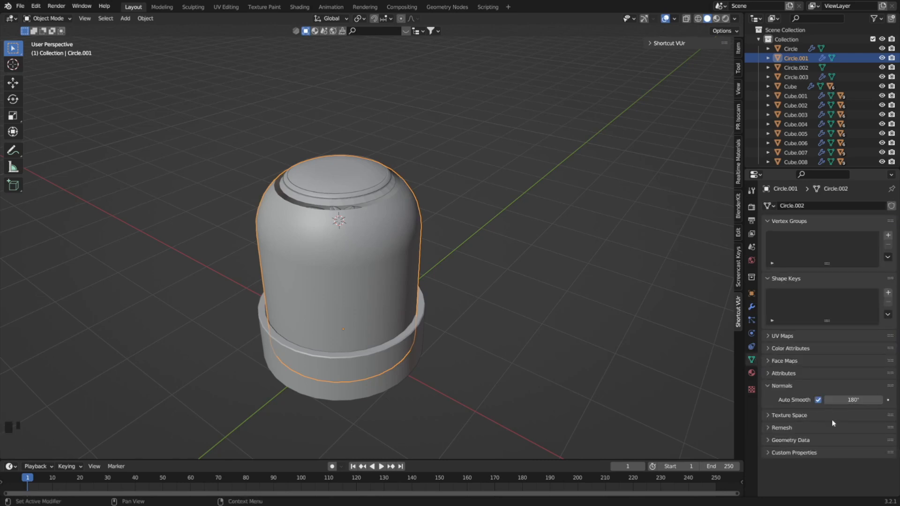
Add a Solidify modifier to the domed cover and set its thickness to 0.05 m, judging it in X-ray view.
{"action": "left_click", "coordinate": [752, 306]}
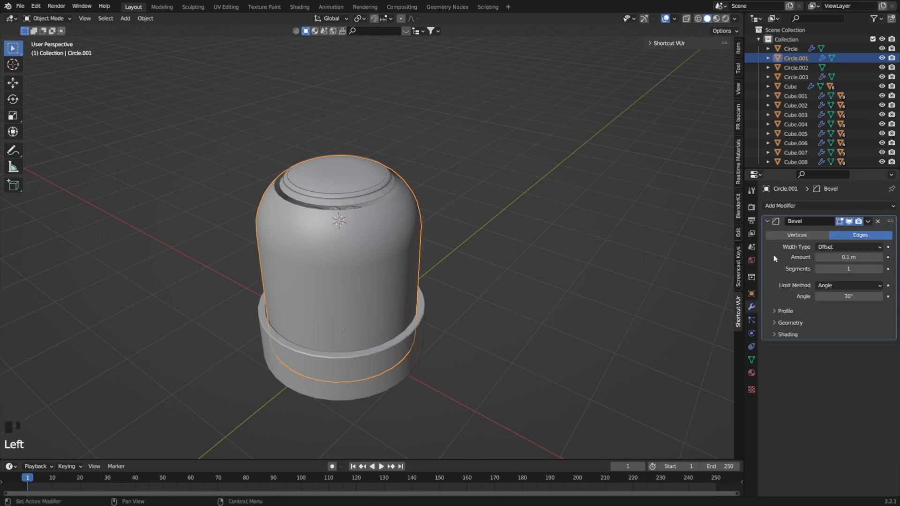
{"action": "left_click", "coordinate": [787, 205]}
{"action": "left_click", "coordinate": [701, 365]}
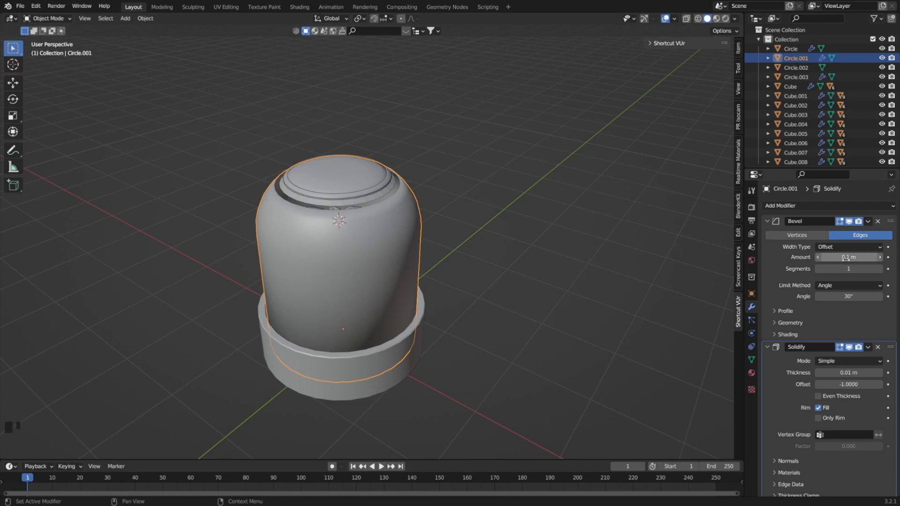
{"action": "key", "text": "alt+z"}
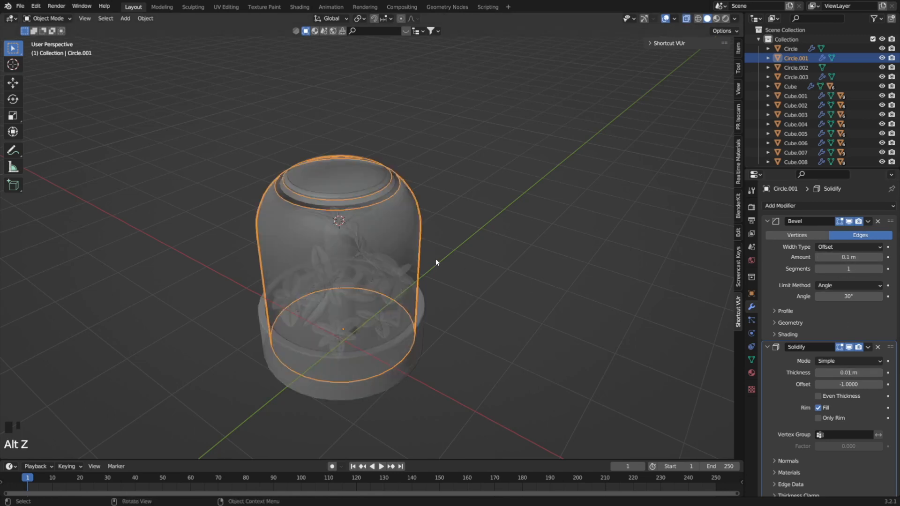
{"action": "mouse_move", "coordinate": [839, 372]}
{"action": "left_mouse_down"}
{"action": "mouse_move", "coordinate": [873, 372]}
{"action": "mouse_move", "coordinate": [849, 373]}
{"action": "left_mouse_up"}
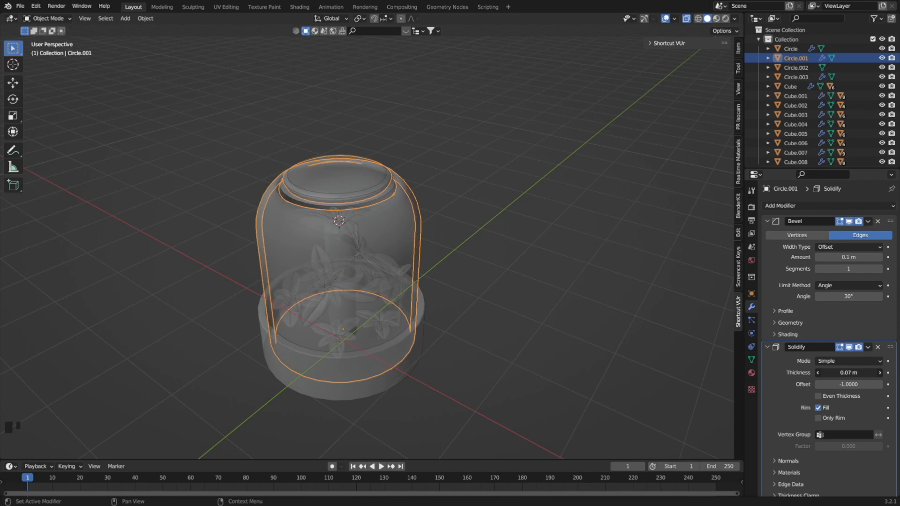
{"action": "middle_click_drag", "start_coordinate": [347, 258], "coordinate": [313, 244]}
{"action": "left_click_drag", "start_coordinate": [858, 373], "coordinate": [843, 373]}
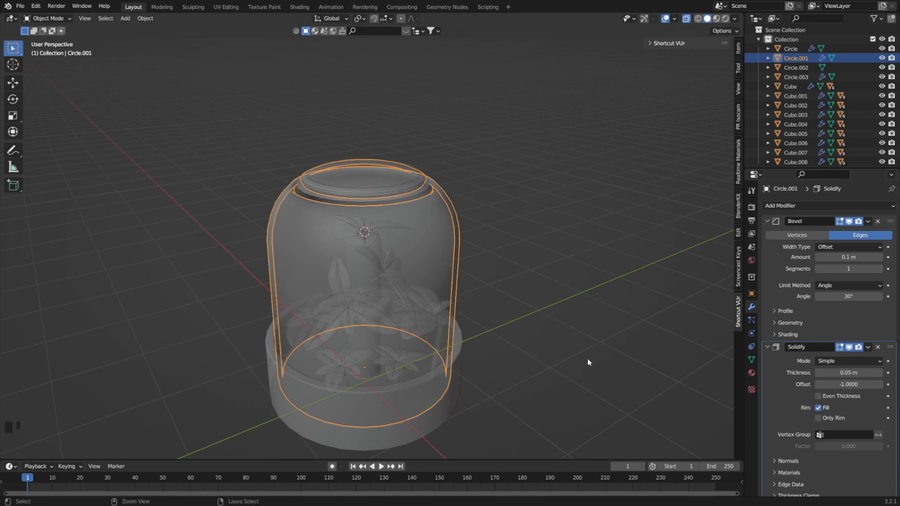
Save the file, turn X-ray off and move the cover's Solidify modifier above its Bevel modifier.
{"action": "key", "text": "ctrl+s"}
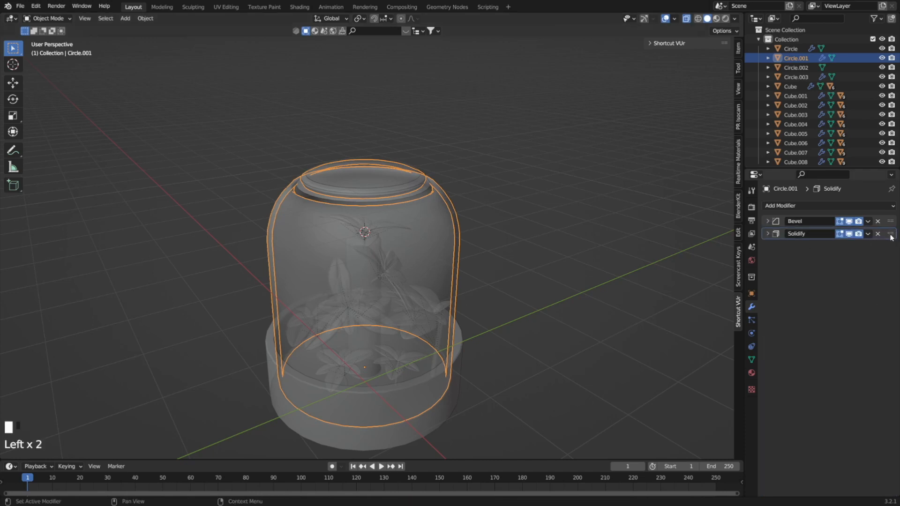
{"action": "key", "text": "alt+z"}
{"action": "left_click_drag", "start_coordinate": [891, 237], "coordinate": [892, 216]}
{"action": "mouse_move", "coordinate": [357, 262]}
{"action": "middle_mouse_down"}
{"action": "mouse_move", "coordinate": [421, 247]}
{"action": "mouse_move", "coordinate": [318, 242]}
{"action": "mouse_move", "coordinate": [353, 261]}
{"action": "middle_mouse_up"}
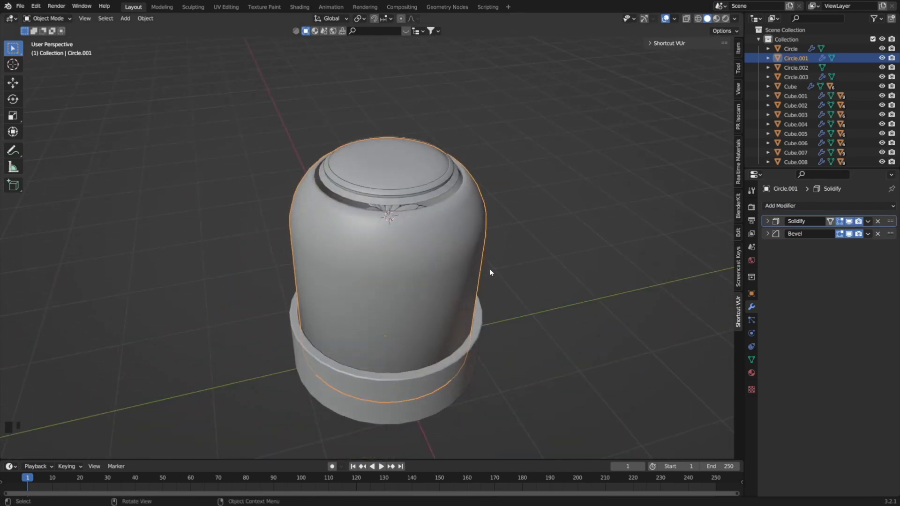
Recalculate the normals of the cover and pot together in Edit Mode with all their geometry selected.
{"action": "key", "text": "Tab"}
{"action": "key", "text": "shift+n"}
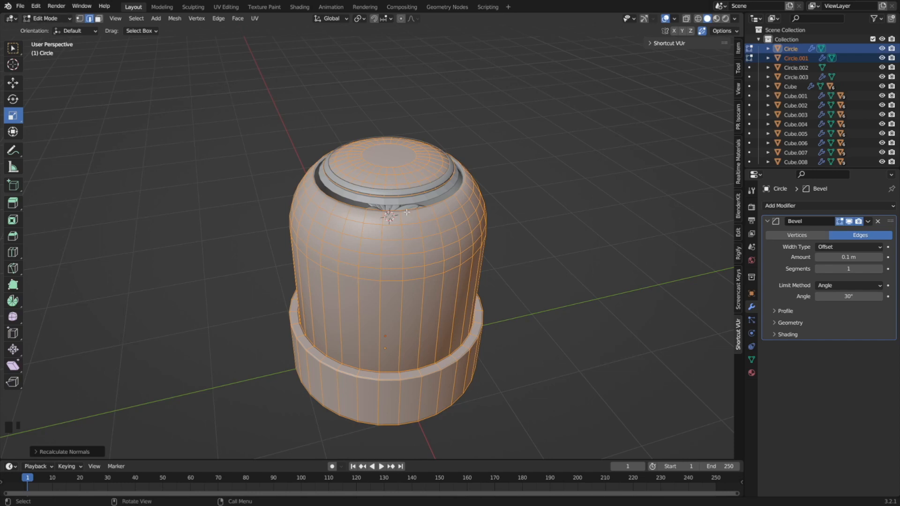
{"action": "key", "text": "Tab"}
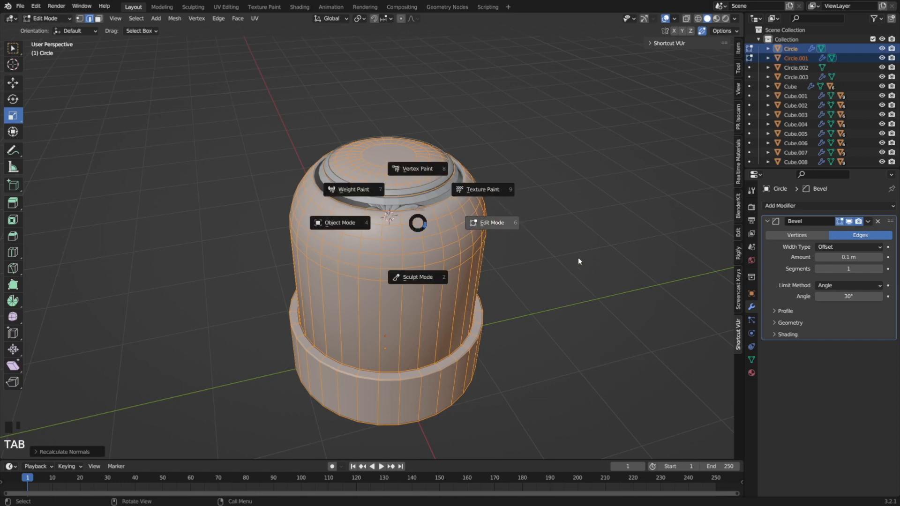
{"action": "left_click", "coordinate": [481, 224]}
{"action": "key", "text": "a"}
{"action": "key", "text": "a"}
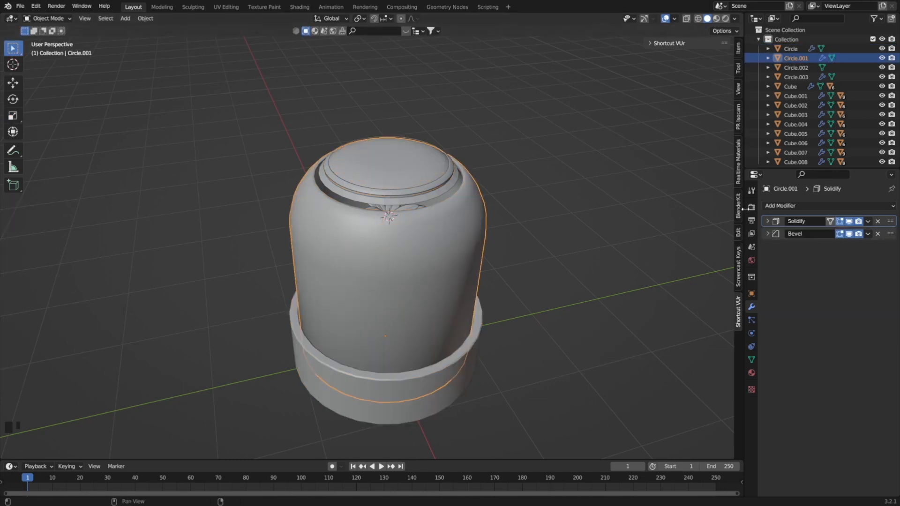
Set the scene's render engine to Cycles.
{"action": "left_click", "coordinate": [752, 191]}
{"action": "left_click", "coordinate": [773, 218]}
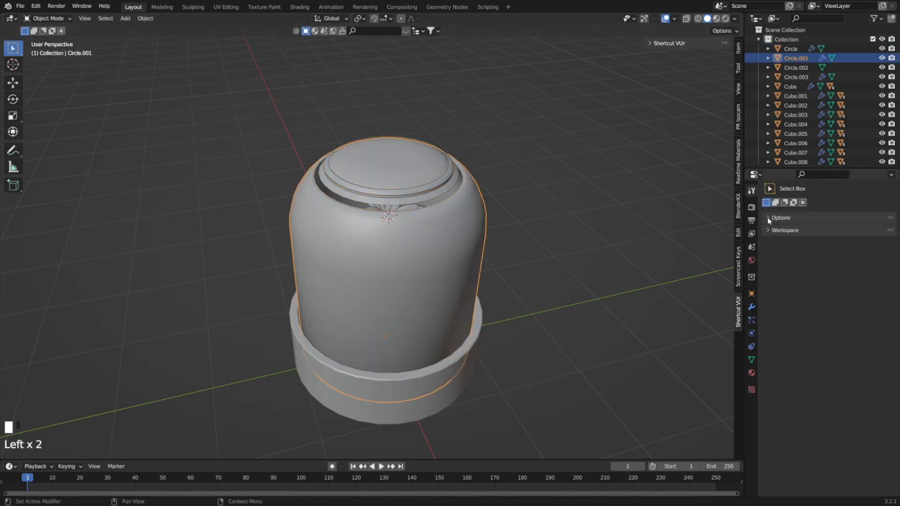
{"action": "left_click", "coordinate": [769, 217]}
{"action": "left_click", "coordinate": [751, 207]}
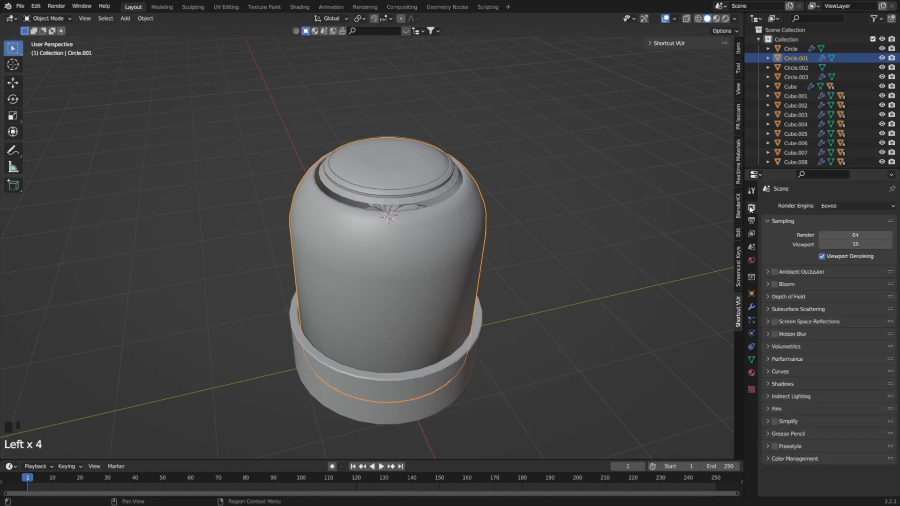
{"action": "left_click", "coordinate": [841, 207]}
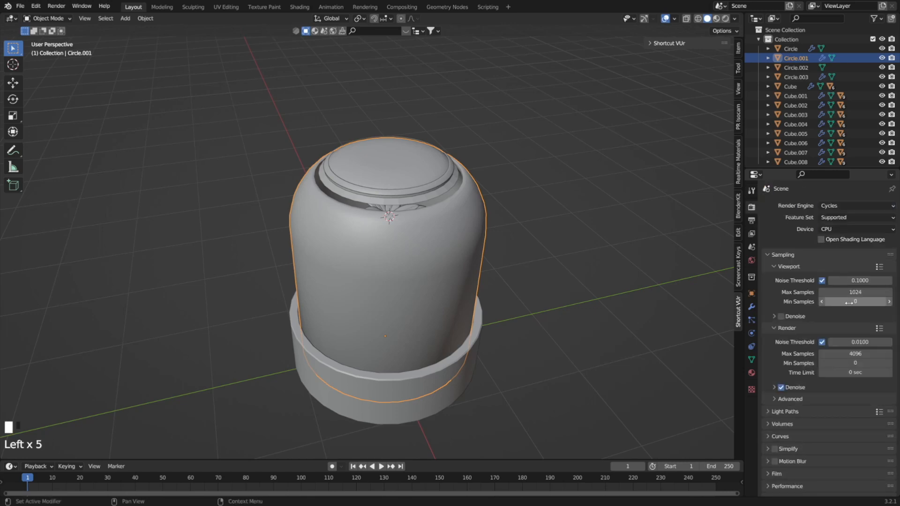
Set the maximum samples for the final render to 7000.
{"action": "left_click", "coordinate": [852, 353]}
{"action": "type", "text": "6"}
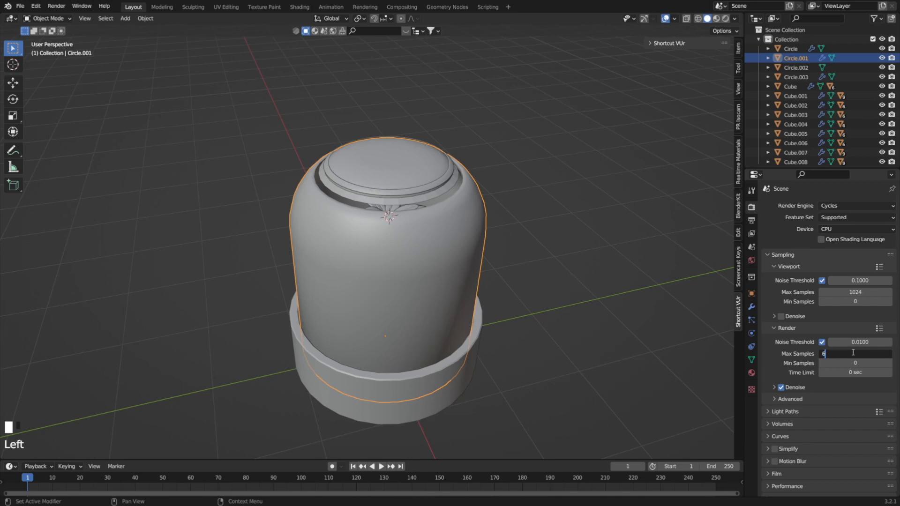
{"action": "type", "text": "00"}
{"action": "key", "text": "BackSpace"}
{"action": "key", "text": "BackSpace"}
{"action": "key", "text": "BackSpace"}
{"action": "type", "text": "7"}
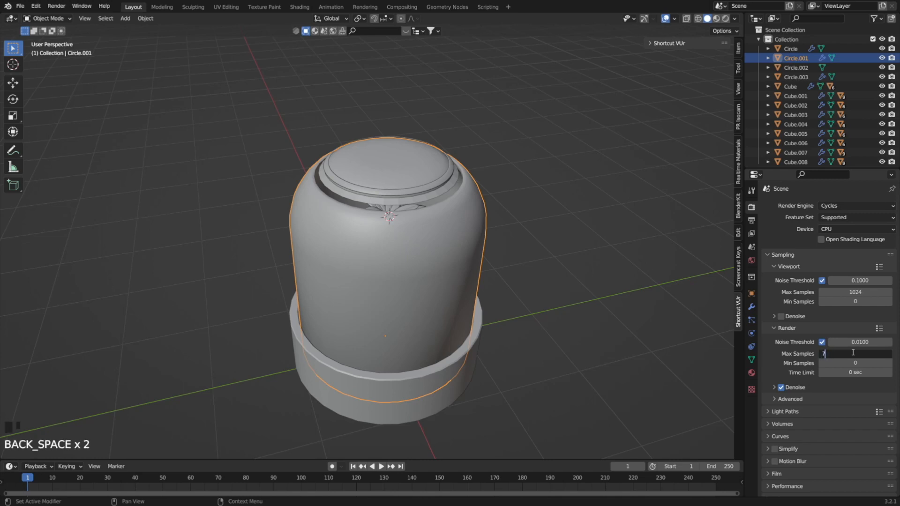
{"action": "type", "text": "000"}
Add a plane mesh and scale it up into a large floor around the potted plant.
{"action": "key", "text": "shift+a"}
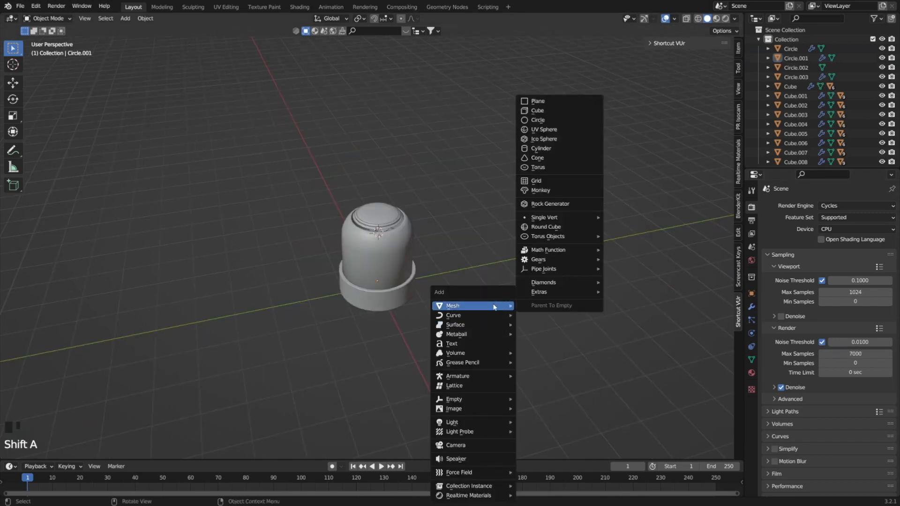
{"action": "left_click", "coordinate": [550, 103]}
{"action": "key", "text": "s"}
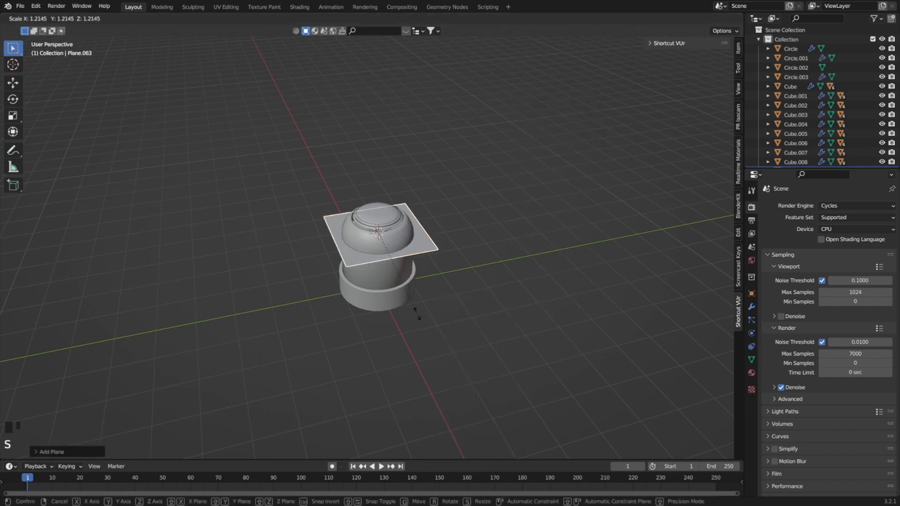
{"action": "left_click", "coordinate": [356, 130]}
Lower the floor plane about 1.84 m along Z to the pot's base and scale it up further.
{"action": "key", "text": "g"}
{"action": "key", "text": "z"}
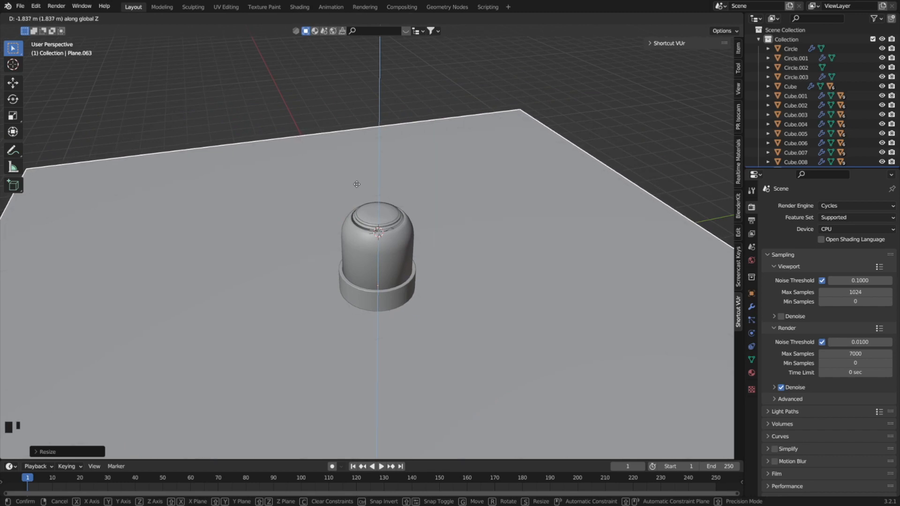
{"action": "left_click", "coordinate": [396, 101]}
{"action": "left_click", "coordinate": [460, 213]}
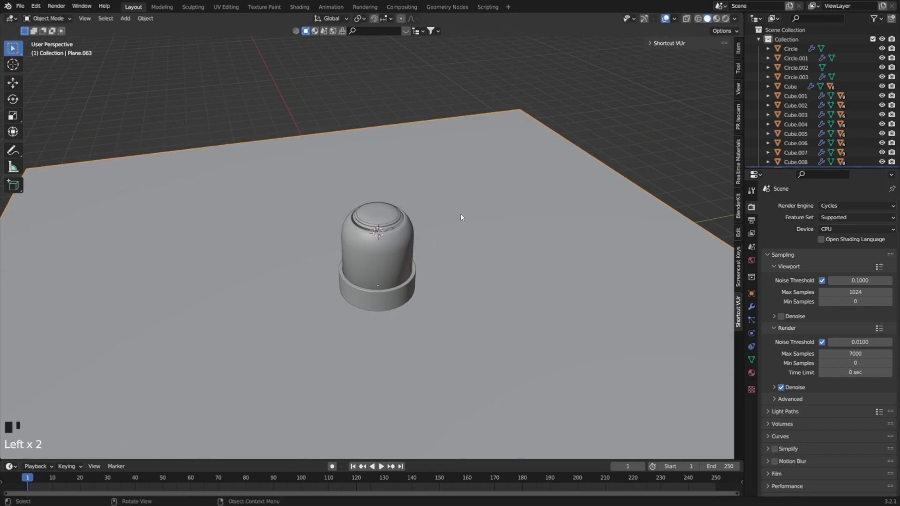
{"action": "key", "text": "s"}
{"action": "left_click", "coordinate": [526, 233]}
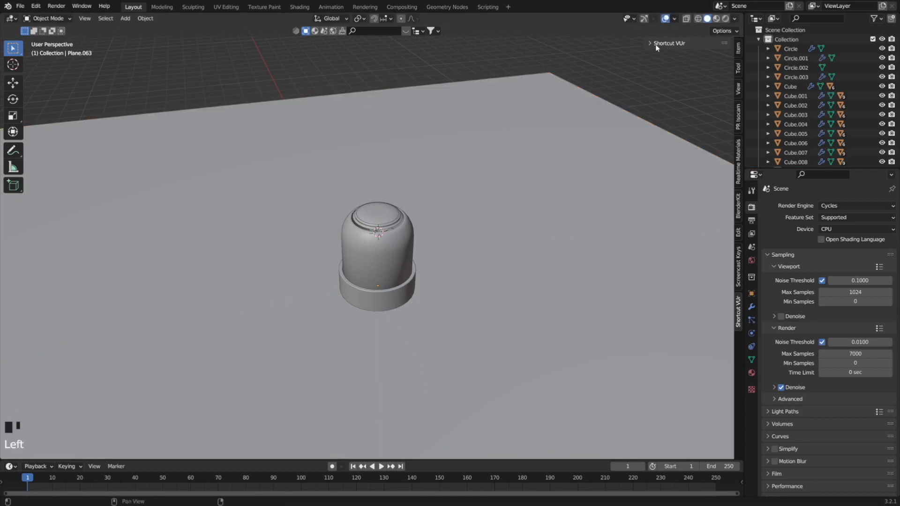
Create a TrueIsocam isometric camera with the PR Isocam add-on and view the pot through it.
{"action": "left_click", "coordinate": [737, 89]}
{"action": "left_click", "coordinate": [740, 125]}
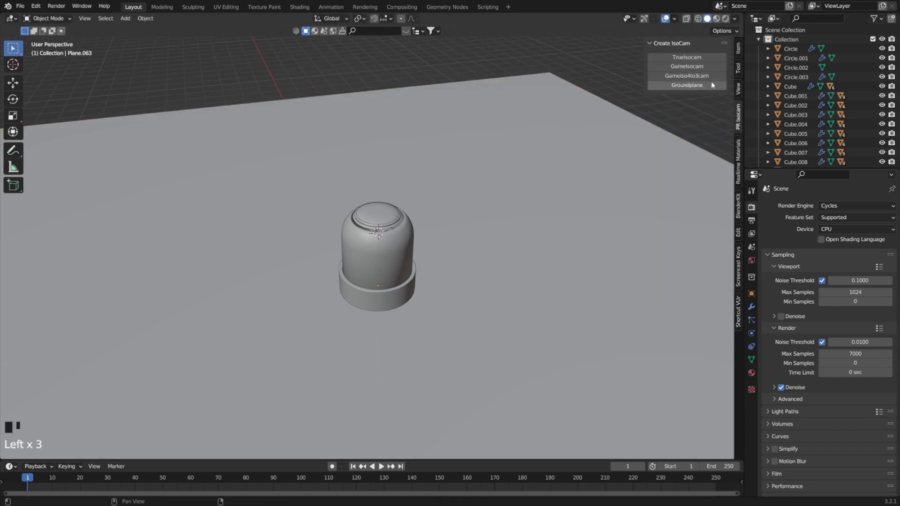
{"action": "left_click", "coordinate": [696, 60]}
{"action": "scroll", "coordinate": [363, 193], "scroll_direction": "up", "scroll_amount": 3}
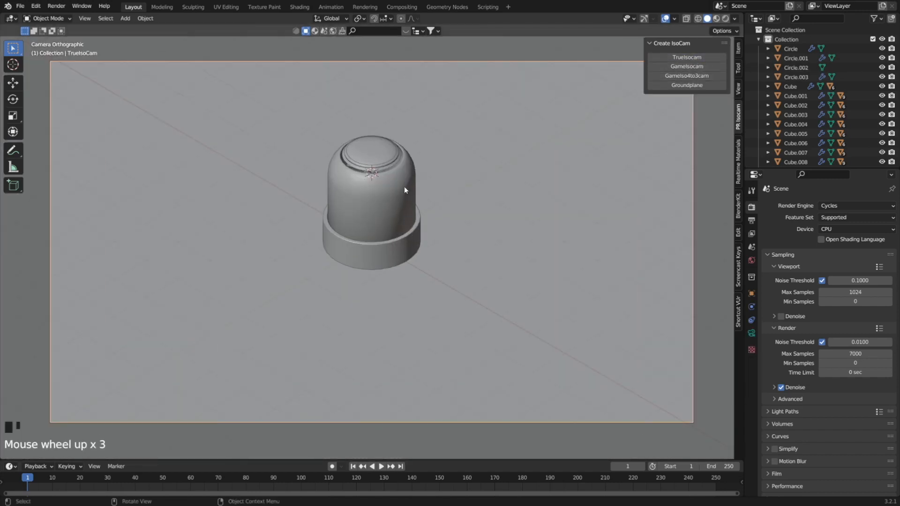
{"action": "scroll", "coordinate": [410, 187], "scroll_direction": "down", "scroll_amount": 1}
Adjust the floor plane's height along Z and inspect it from the side, outside the camera view.
{"action": "left_click", "coordinate": [479, 241]}
{"action": "key", "text": "g"}
{"action": "key", "text": "z"}
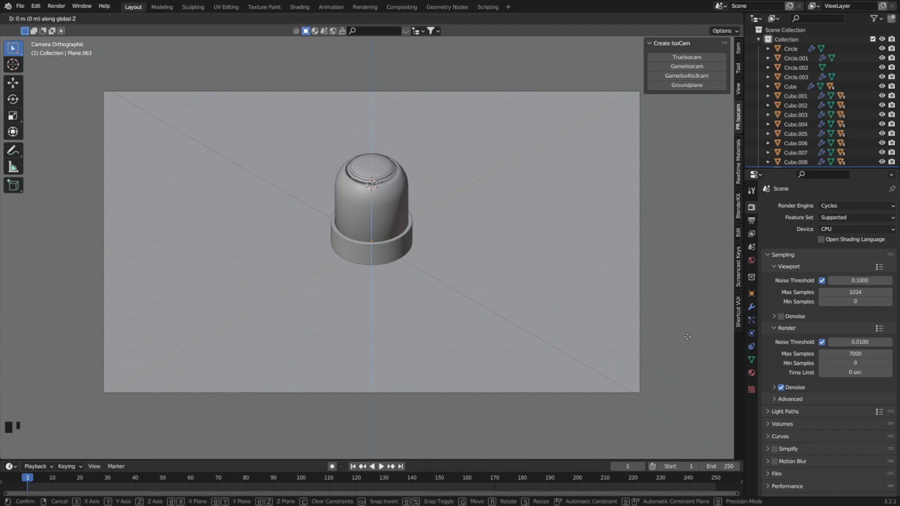
{"action": "left_click", "coordinate": [687, 336]}
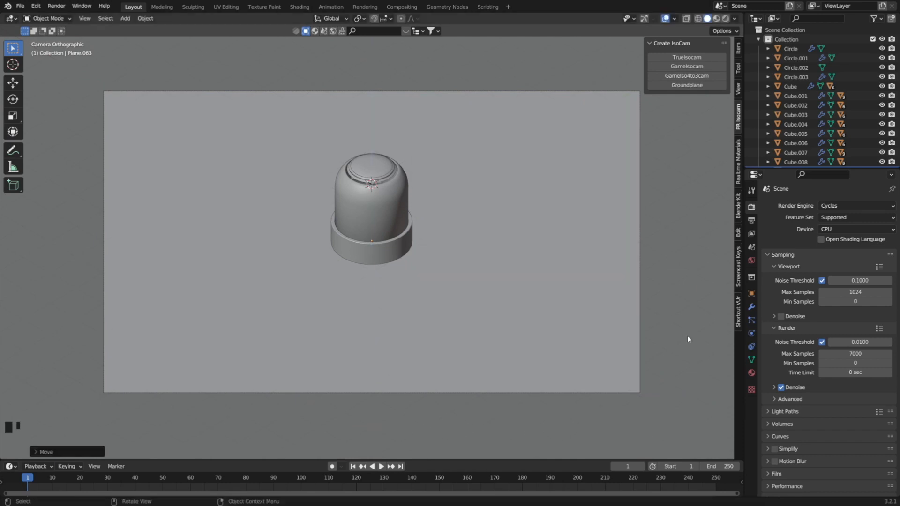
{"action": "scroll", "coordinate": [513, 263], "scroll_direction": "down", "scroll_amount": 1}
{"action": "middle_click_drag", "start_coordinate": [513, 263], "coordinate": [485, 220]}
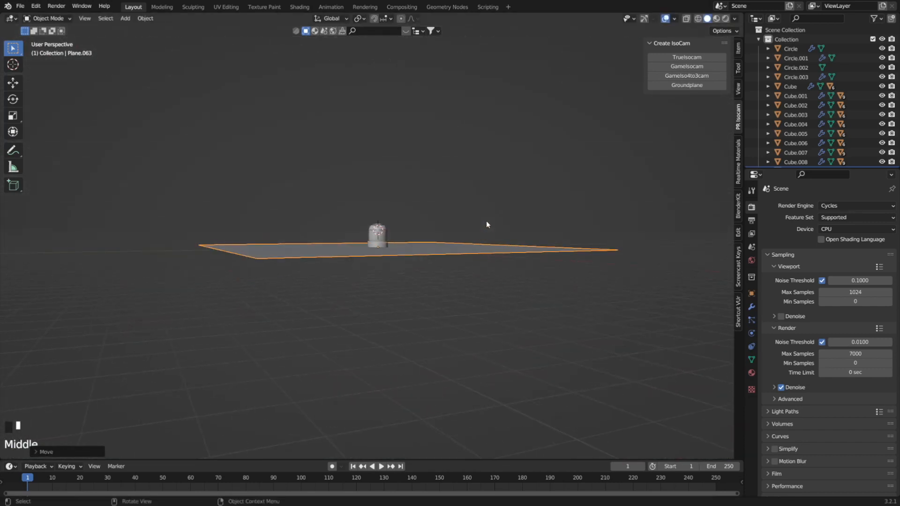
Lower the round pot at the dome's base slightly along Z toward the floor plane and clear the selection.
{"action": "scroll", "coordinate": [384, 246], "scroll_direction": "up", "scroll_amount": 6}
{"action": "left_click", "coordinate": [413, 246]}
{"action": "key", "text": "g"}
{"action": "key", "text": "z"}
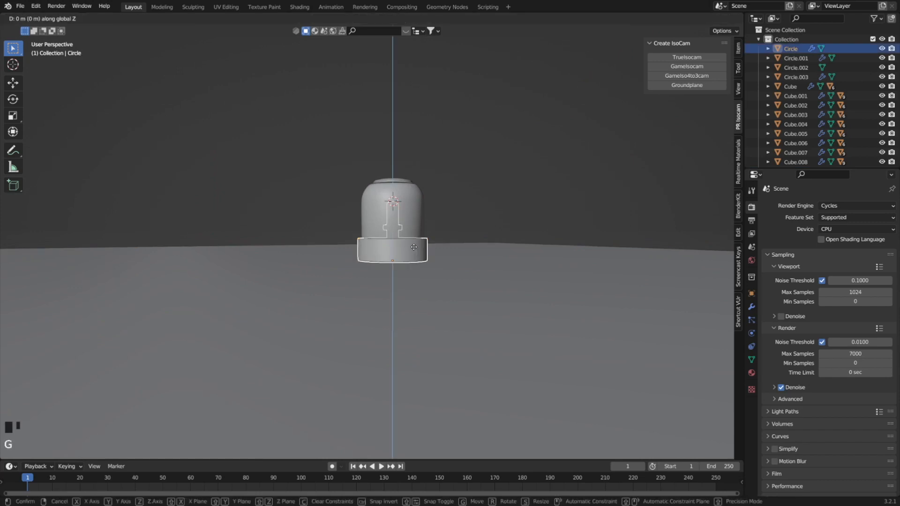
{"action": "left_click", "coordinate": [413, 250]}
{"action": "middle_click_drag", "start_coordinate": [413, 250], "coordinate": [436, 288]}
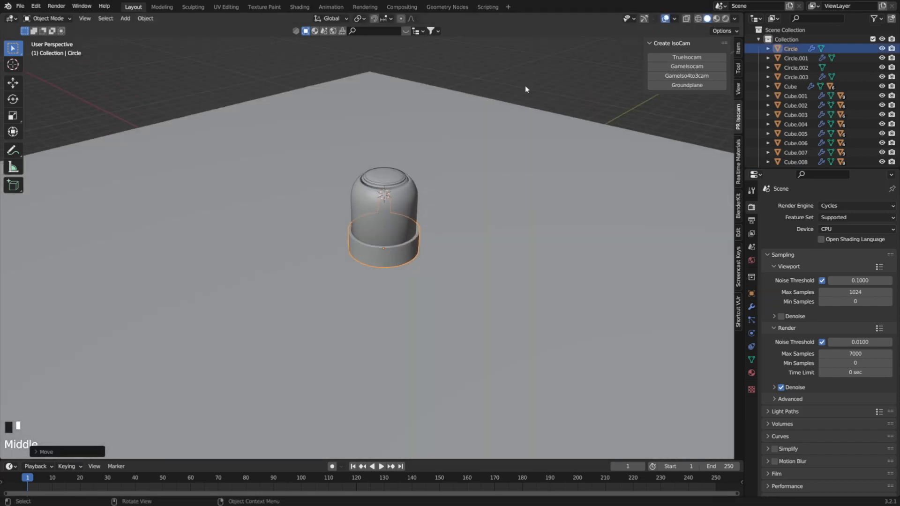
{"action": "left_click", "coordinate": [525, 85]}
Select the floor plane, switch the viewport shading to Material Preview and save the file.
{"action": "scroll", "coordinate": [408, 222], "scroll_direction": "up", "scroll_amount": 4}
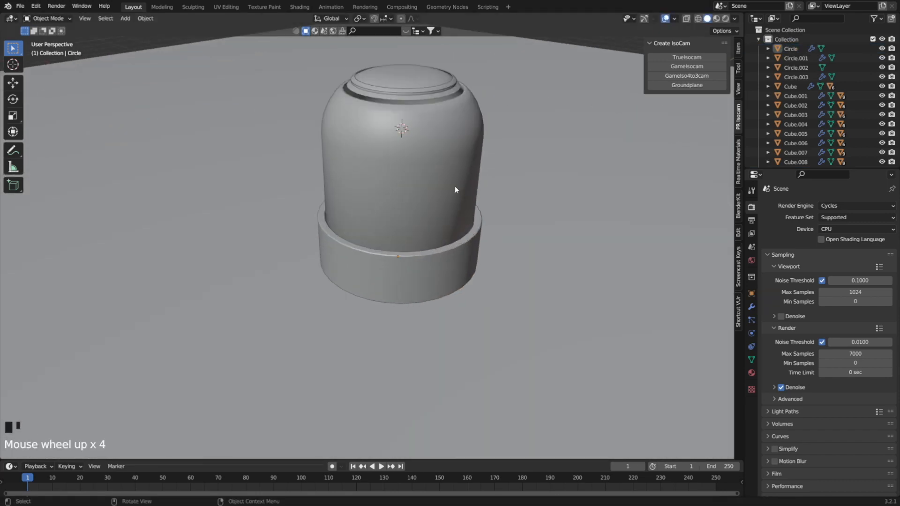
{"action": "left_click", "coordinate": [479, 306]}
{"action": "key", "text": "z"}
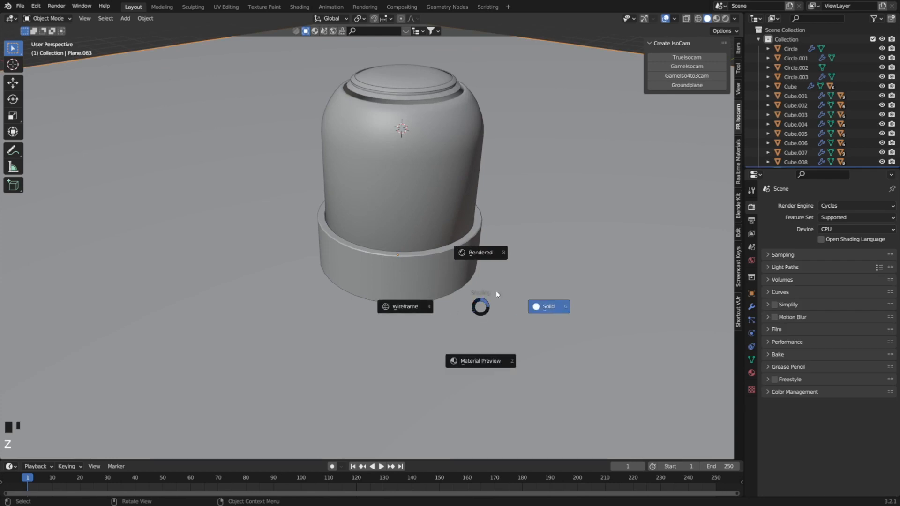
{"action": "left_click", "coordinate": [502, 361]}
{"action": "scroll", "coordinate": [481, 344], "scroll_direction": "down", "scroll_amount": 3}
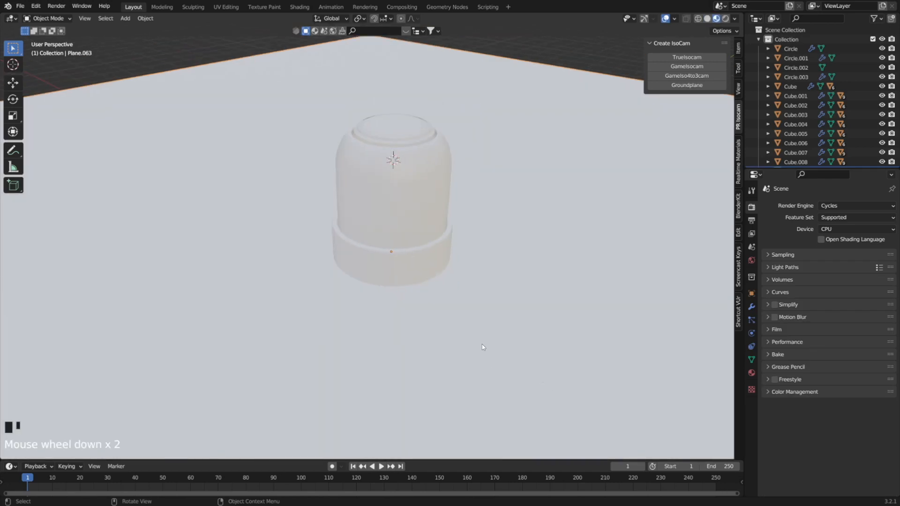
{"action": "key", "text": "ctrl+s"}
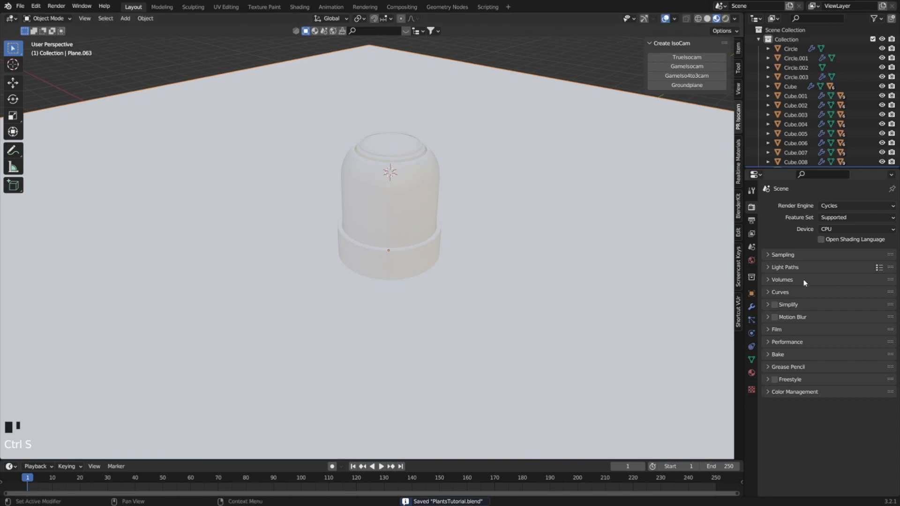
Create a new material on the domed cover and name it Glass.
{"action": "left_click", "coordinate": [402, 194]}
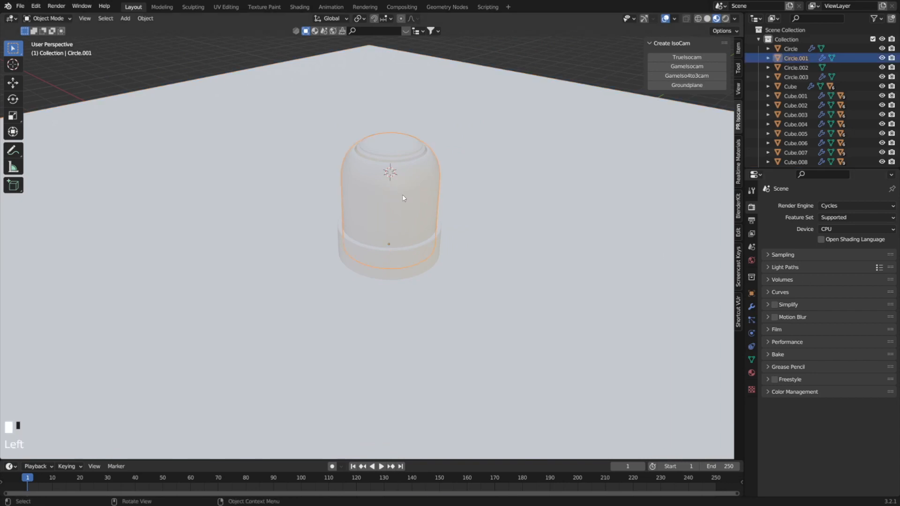
{"action": "left_click", "coordinate": [751, 372]}
{"action": "left_click", "coordinate": [813, 247]}
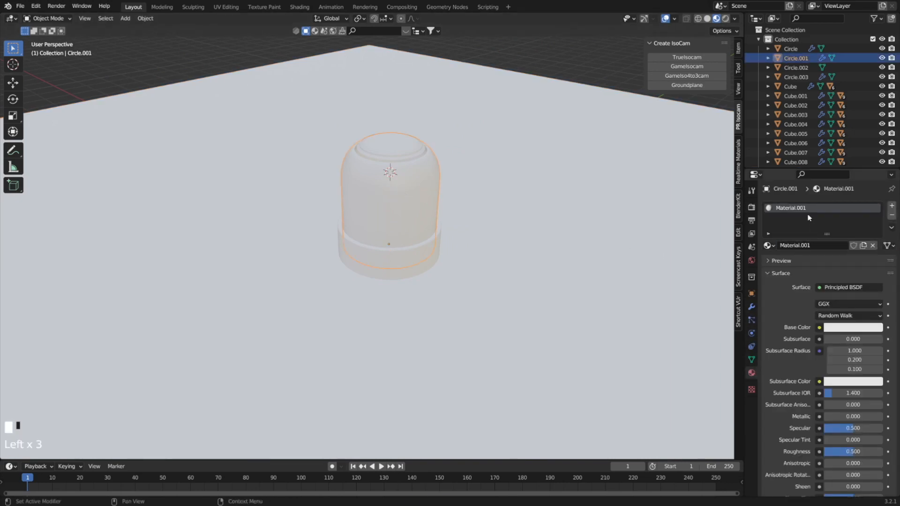
{"action": "double_click", "coordinate": [790, 206]}
{"action": "type", "text": "Glass"}
{"action": "key", "text": "Return"}
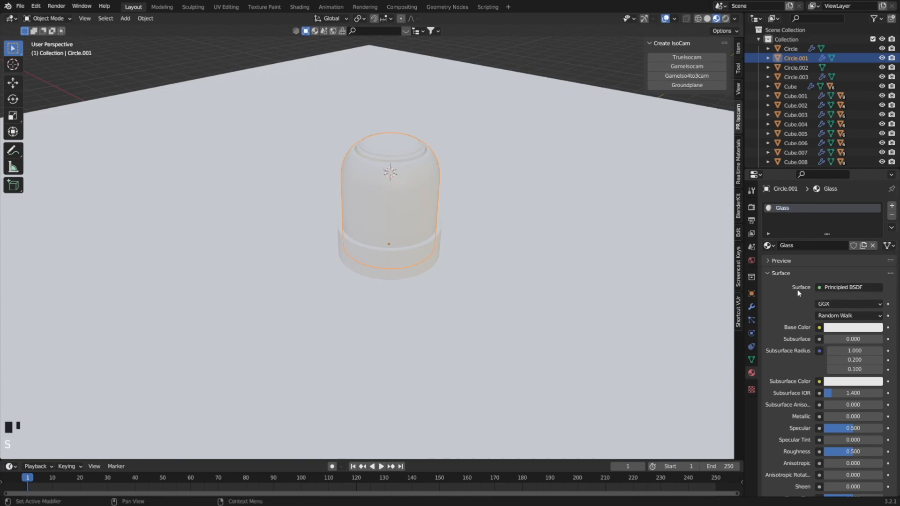
Change the Glass material's surface shader to Glass BSDF and save the file.
{"action": "left_click", "coordinate": [849, 288]}
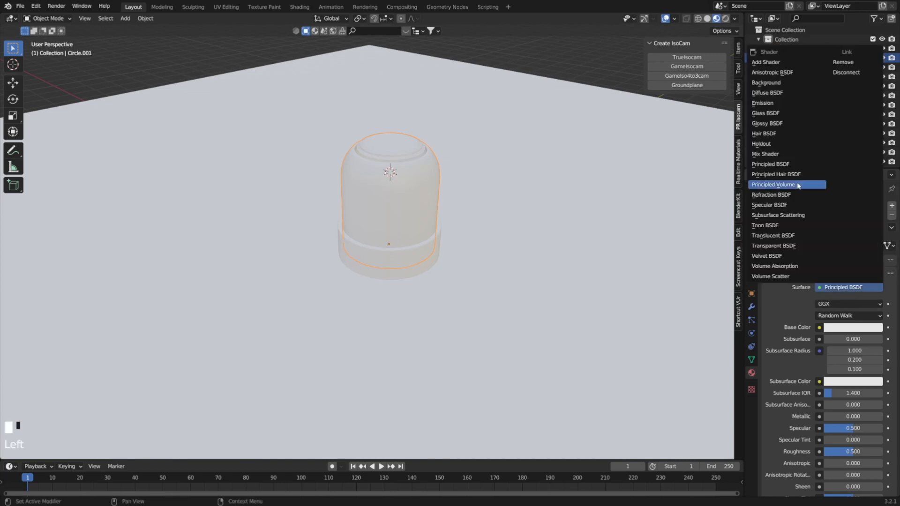
{"action": "left_click", "coordinate": [775, 113]}
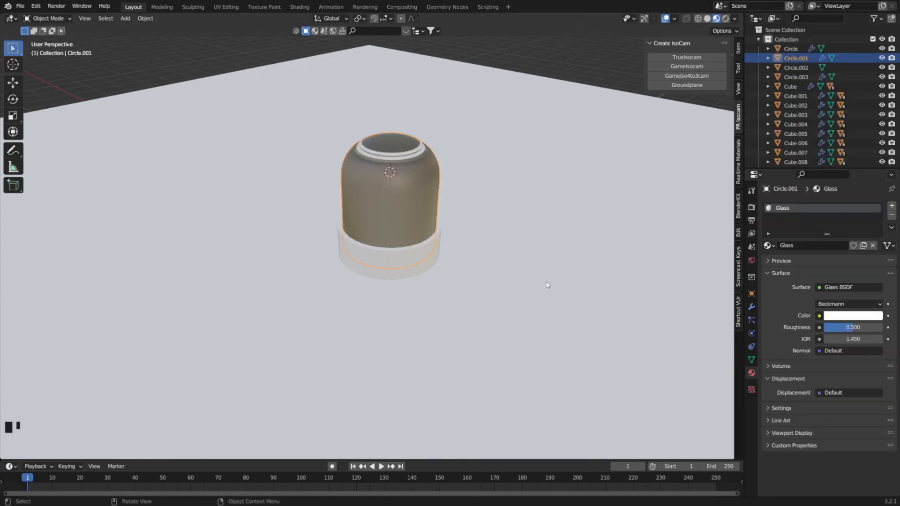
{"action": "scroll", "coordinate": [546, 282], "scroll_direction": "down", "scroll_amount": 4}
{"action": "key", "text": "ctrl+s"}
{"action": "scroll", "coordinate": [389, 220], "scroll_direction": "up", "scroll_amount": 4}
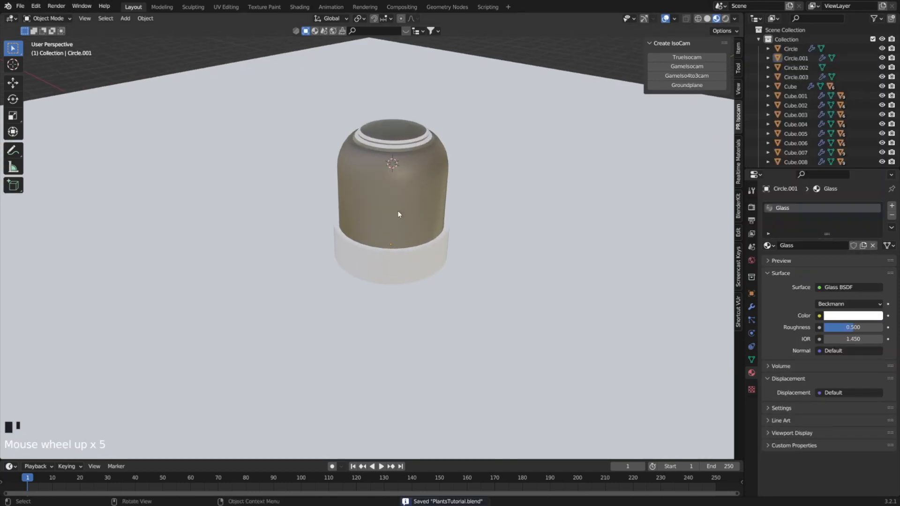
Split the 3D viewport into two side-by-side views and create a TrueIsocam camera in the new one.
{"action": "left_click", "coordinate": [406, 201]}
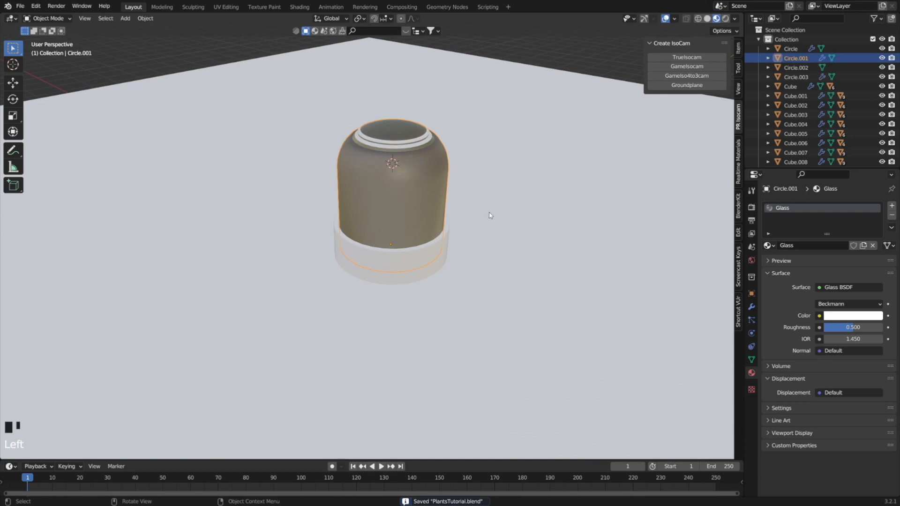
{"action": "left_click_drag", "start_coordinate": [1, 11], "coordinate": [296, 61]}
{"action": "scroll", "coordinate": [126, 253], "scroll_direction": "up", "scroll_amount": 3}
{"action": "middle_click_drag", "start_coordinate": [125, 254], "coordinate": [47, 307], "text": "shift"}
{"action": "left_click", "coordinate": [295, 117]}
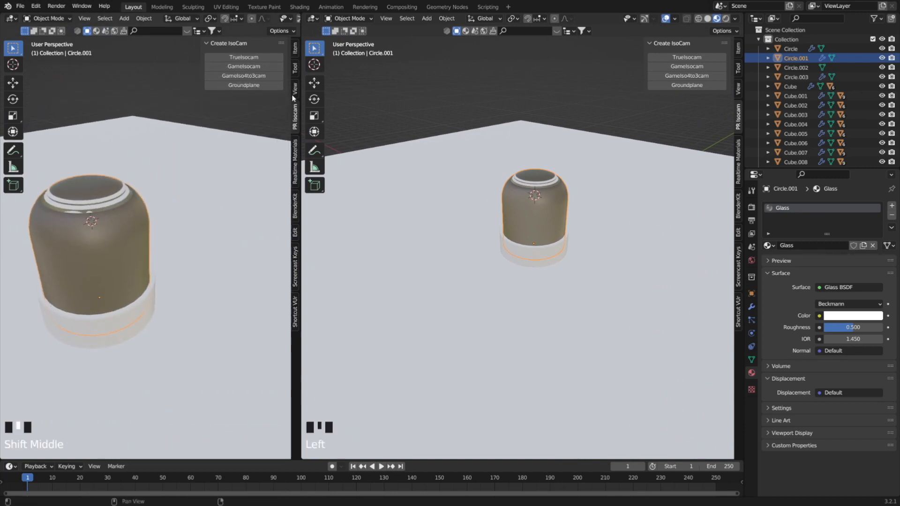
{"action": "left_click", "coordinate": [261, 58]}
{"action": "scroll", "coordinate": [151, 249], "scroll_direction": "up", "scroll_amount": 4}
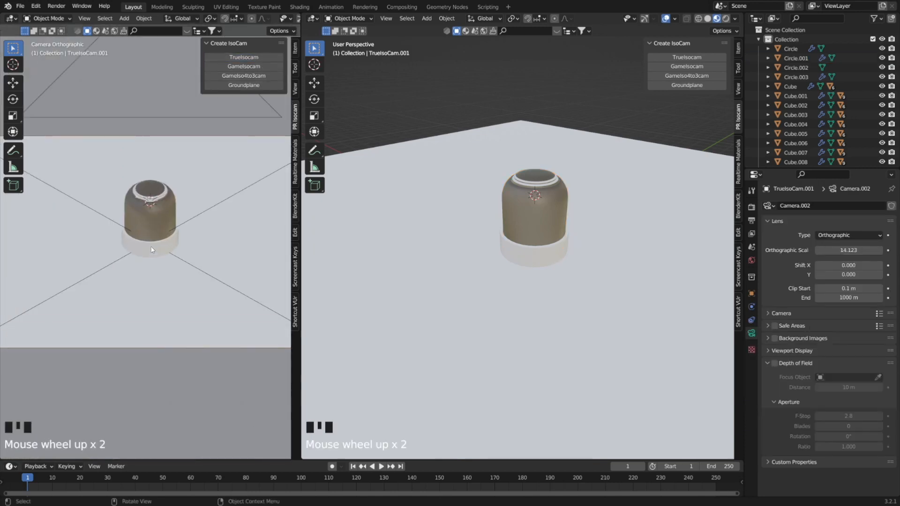
{"action": "scroll", "coordinate": [561, 237], "scroll_direction": "down", "scroll_amount": 1}
{"action": "scroll", "coordinate": [151, 250], "scroll_direction": "down", "scroll_amount": 5}
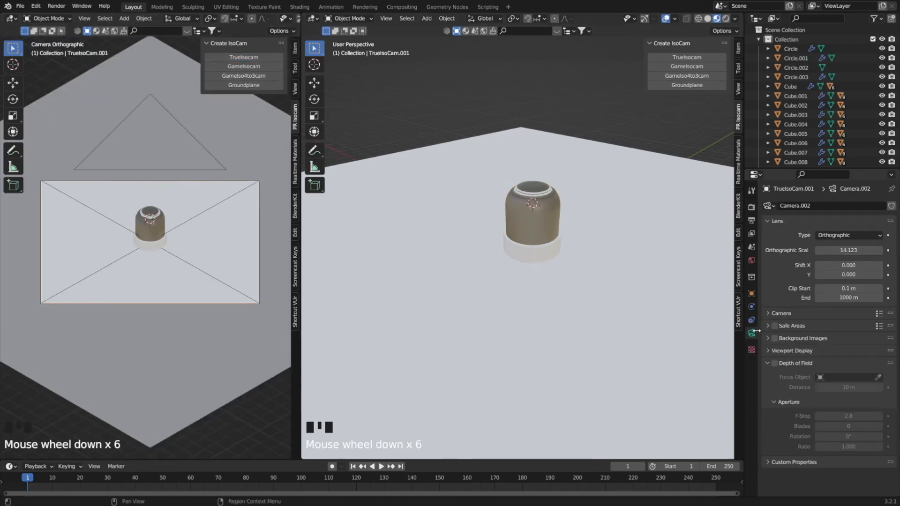
Set the camera's orthographic scale to 10.423 and raise the camera about 0.6 m along Z to frame the dome.
{"action": "left_click_drag", "start_coordinate": [849, 250], "coordinate": [832, 250]}
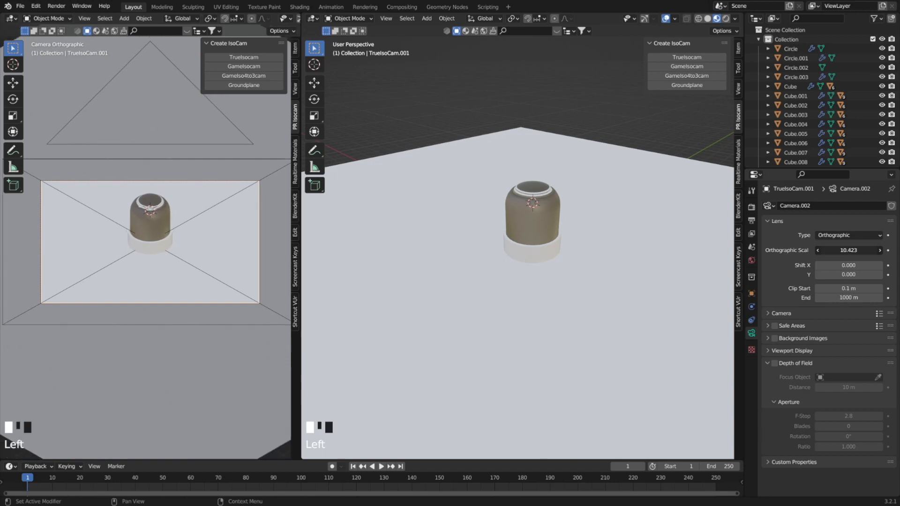
{"action": "key", "text": "g"}
{"action": "key", "text": "z"}
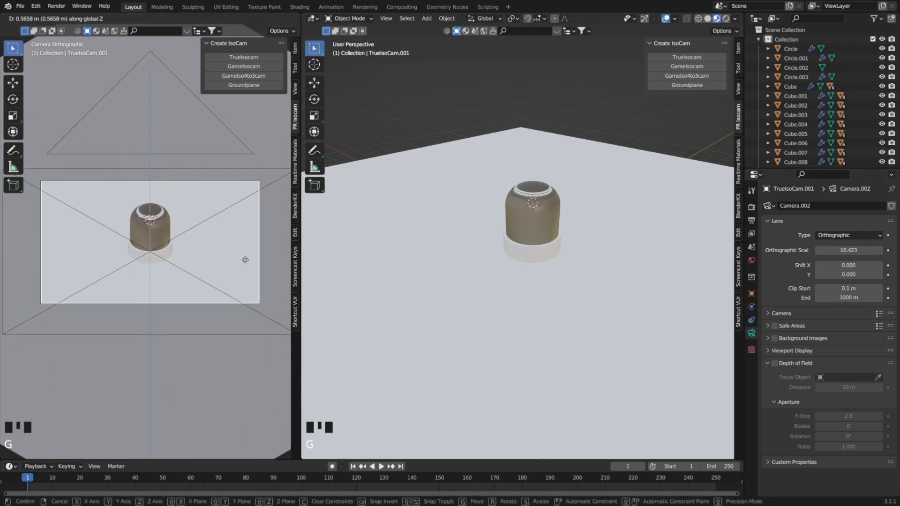
{"action": "left_click", "coordinate": [248, 260]}
Create a new material on the round pot at the dome's base and name it Metal.
{"action": "left_click", "coordinate": [542, 253]}
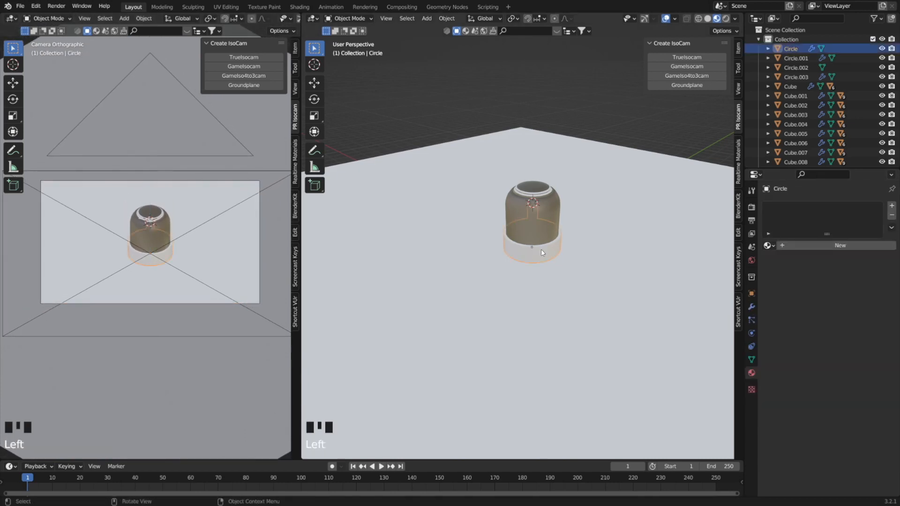
{"action": "left_click", "coordinate": [751, 373]}
{"action": "double_click", "coordinate": [813, 210]}
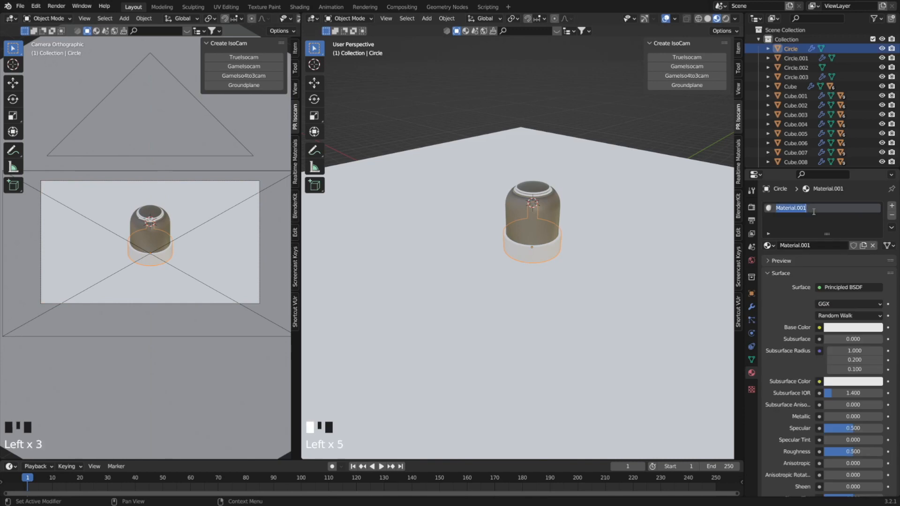
{"action": "type", "text": "Metal"}
{"action": "key", "text": "Return"}
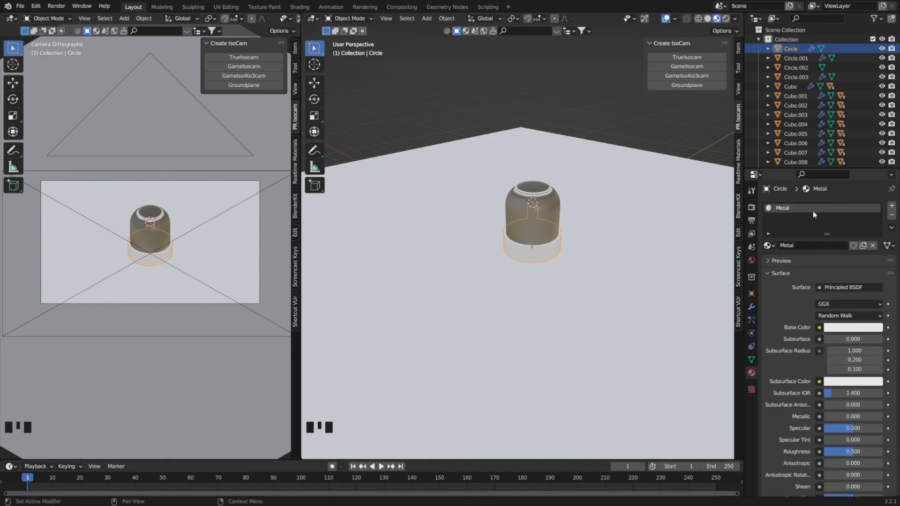
Give the Metal material a near-black base color, Metallic 0.866 and Roughness 0.354, then save the file.
{"action": "left_click", "coordinate": [853, 328]}
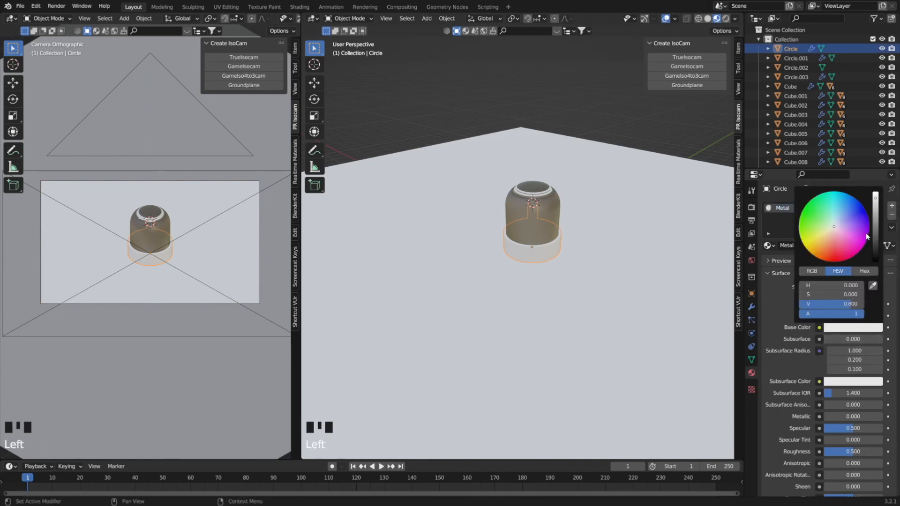
{"action": "left_click", "coordinate": [875, 254]}
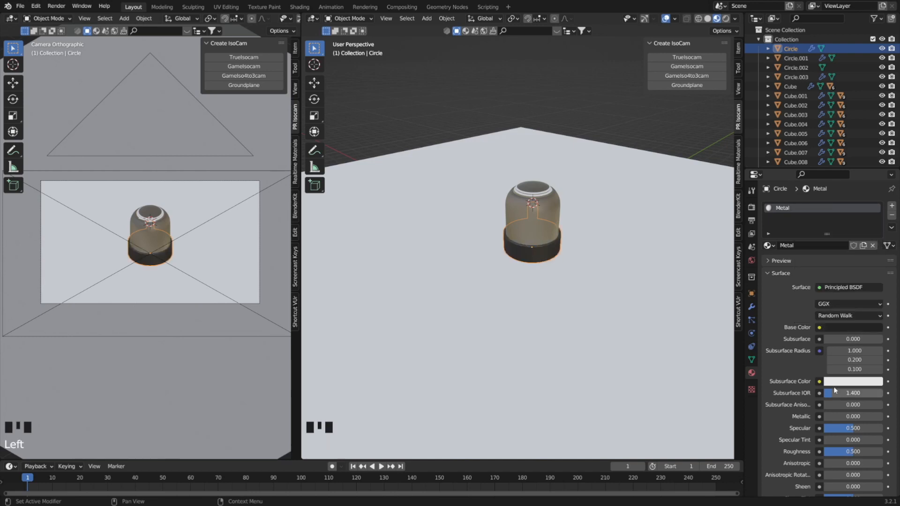
{"action": "left_click_drag", "start_coordinate": [846, 417], "coordinate": [873, 416]}
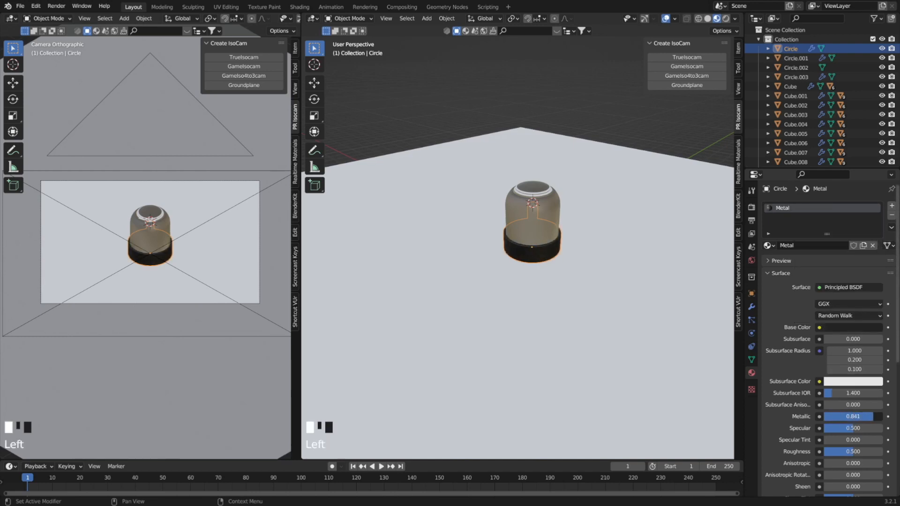
{"action": "left_click_drag", "start_coordinate": [867, 451], "coordinate": [852, 452]}
{"action": "left_click", "coordinate": [592, 94]}
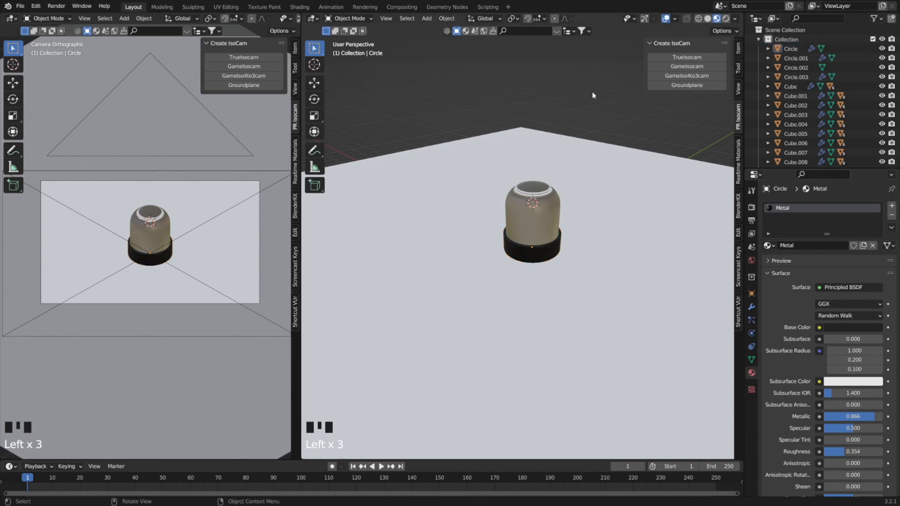
{"action": "key", "text": "ctrl+s"}
Add an area light and raise it along Z to hang above the dome.
{"action": "key", "text": "shift+a"}
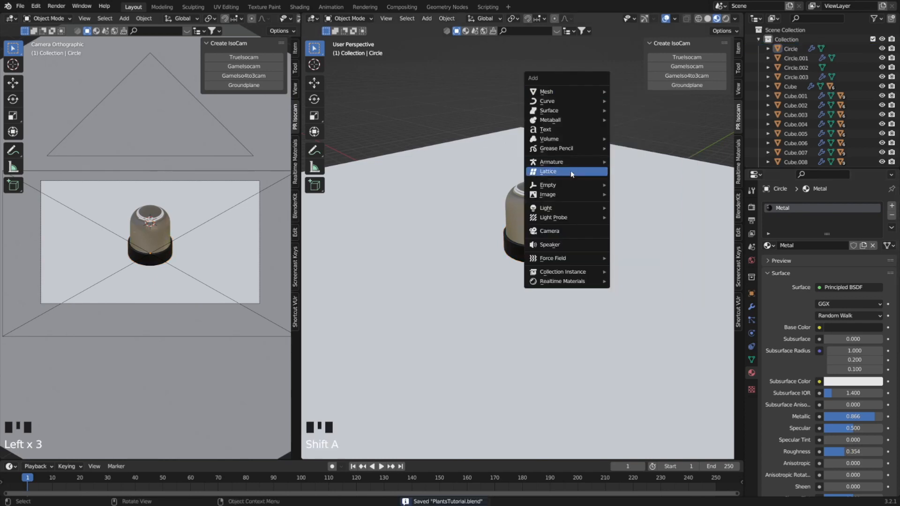
{"action": "mouse_move", "coordinate": [558, 208]}
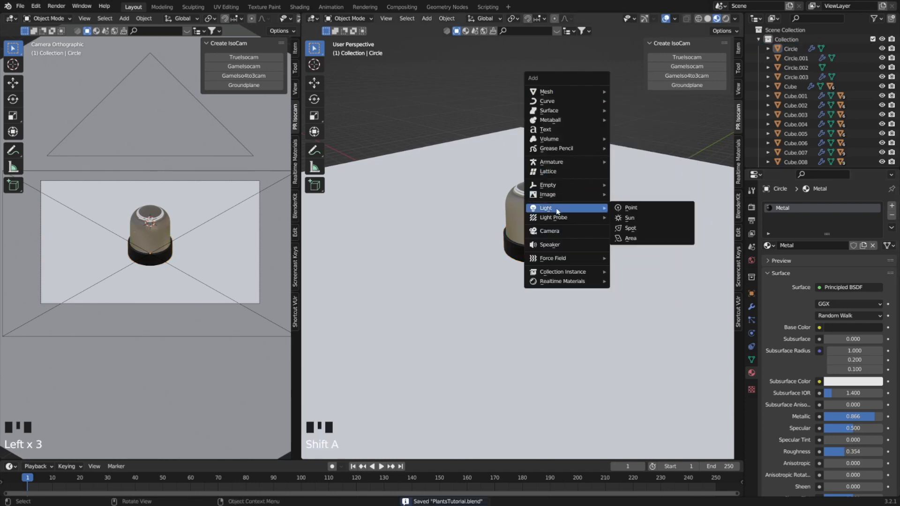
{"action": "left_click", "coordinate": [633, 238]}
{"action": "key", "text": "g"}
{"action": "key", "text": "z"}
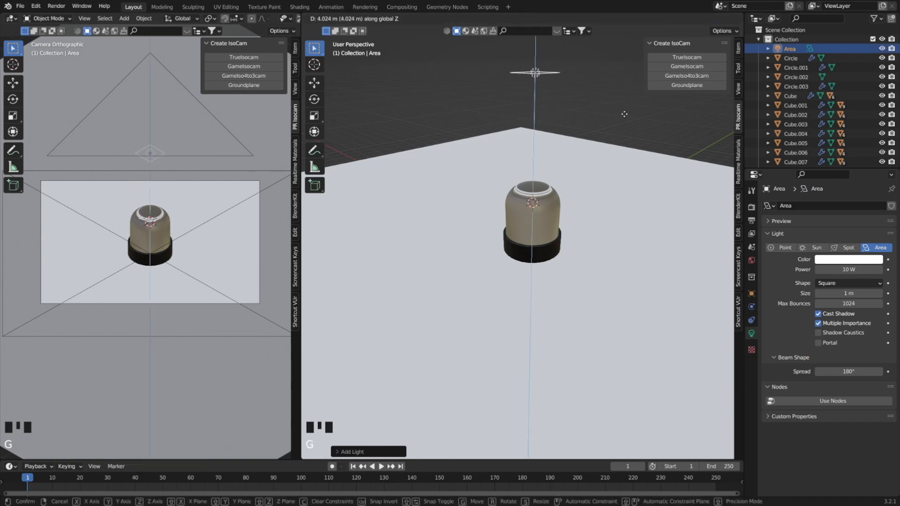
{"action": "left_click", "coordinate": [625, 149]}
Set the area light's power to 1000 W.
{"action": "left_click", "coordinate": [849, 268]}
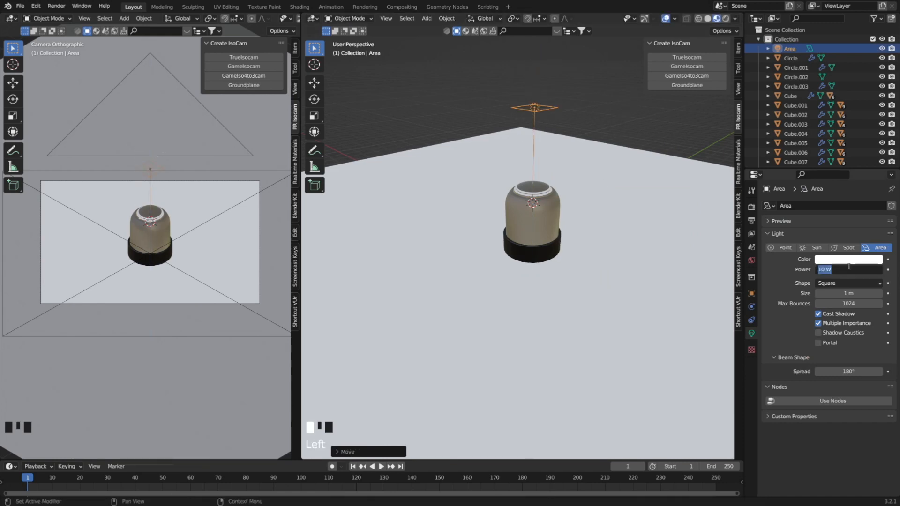
{"action": "type", "text": "1000"}
{"action": "key", "text": "Return"}
Switch the camera view to Rendered shading, check the lit dome up close and save the file.
{"action": "left_click", "coordinate": [154, 263]}
{"action": "key", "text": "z"}
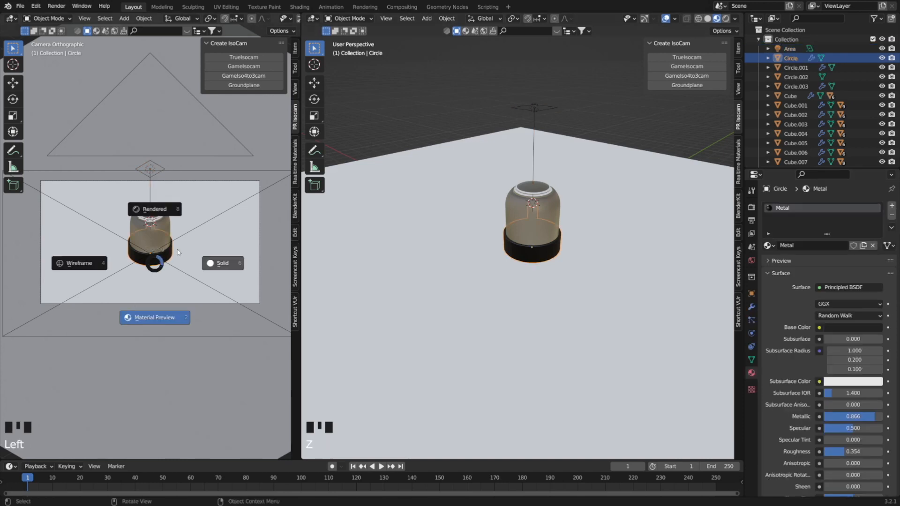
{"action": "left_click", "coordinate": [175, 210]}
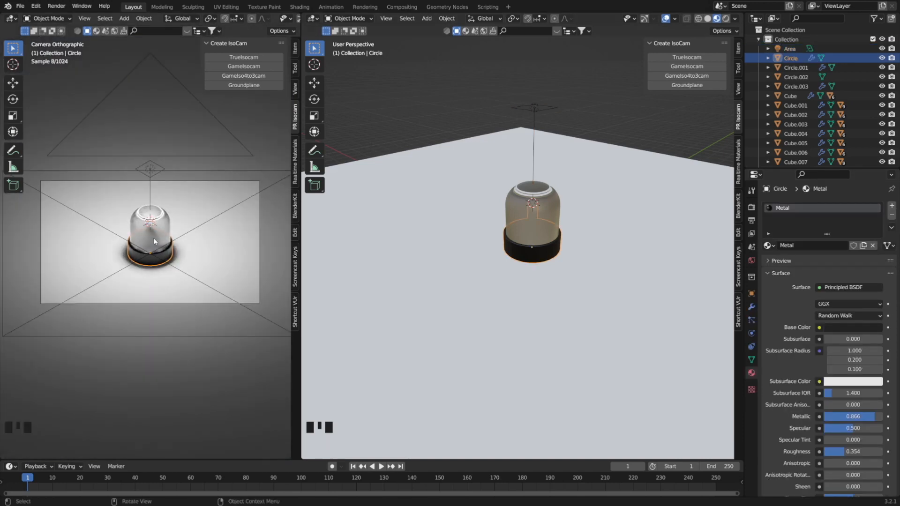
{"action": "scroll", "coordinate": [153, 237], "scroll_direction": "up", "scroll_amount": 5}
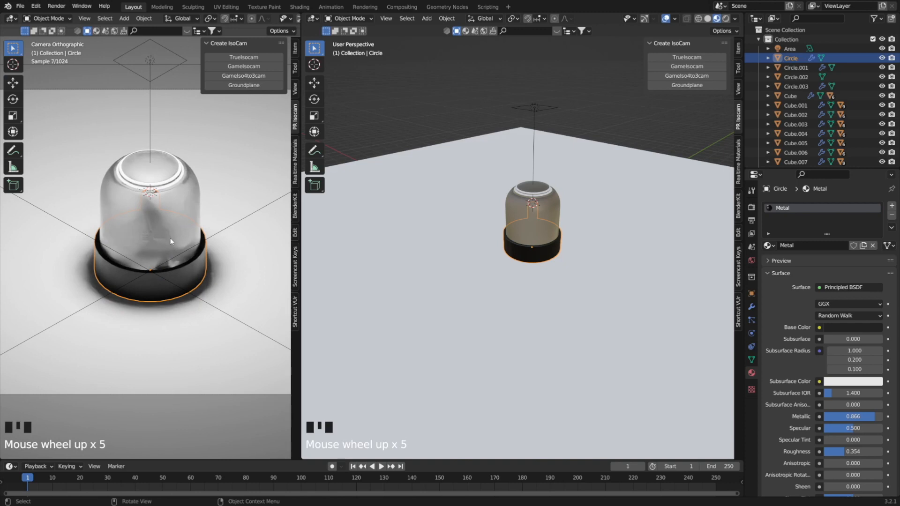
{"action": "scroll", "coordinate": [170, 241], "scroll_direction": "down", "scroll_amount": 5}
{"action": "scroll", "coordinate": [174, 237], "scroll_direction": "up", "scroll_amount": 5}
{"action": "key", "text": "ctrl+s"}
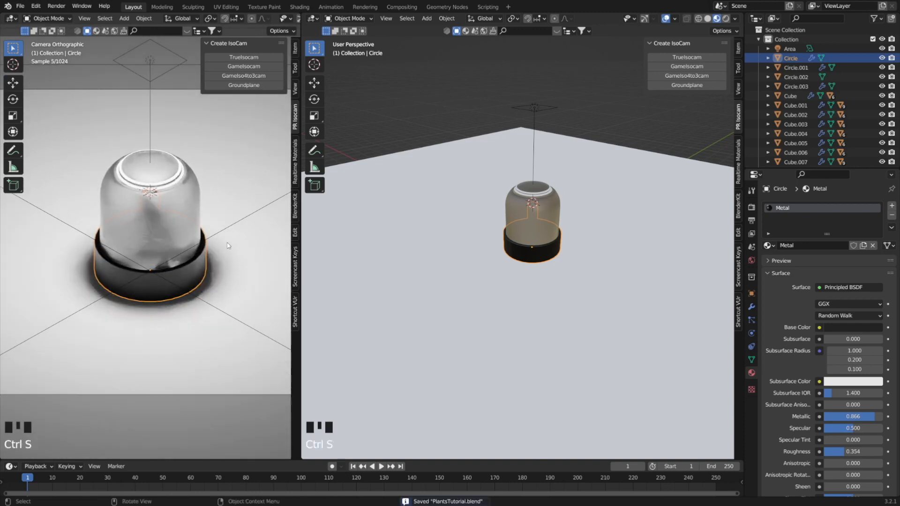
Hide the glass dome in the viewport to expose the plants inside the pot.
{"action": "left_click", "coordinate": [556, 216]}
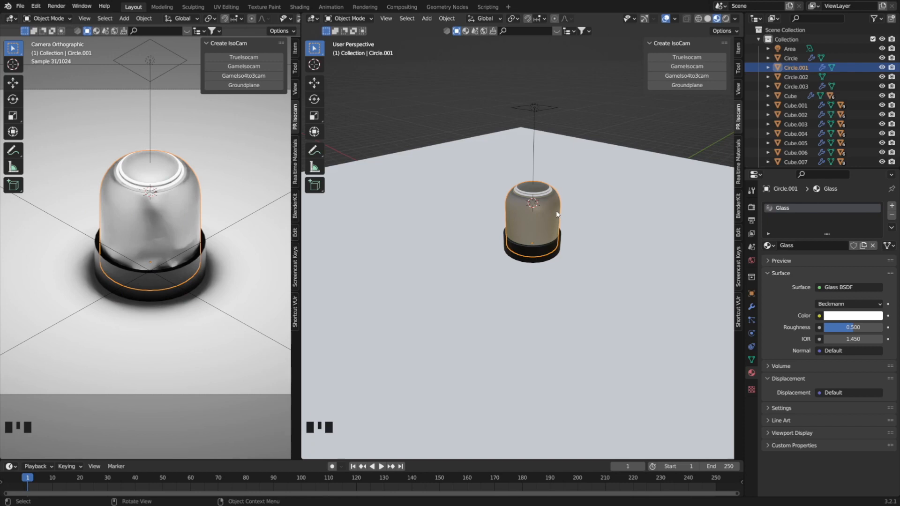
{"action": "scroll", "coordinate": [550, 212], "scroll_direction": "up", "scroll_amount": 4}
{"action": "middle_click_drag", "start_coordinate": [550, 211], "coordinate": [478, 307], "text": "shift"}
{"action": "scroll", "coordinate": [490, 288], "scroll_direction": "down", "scroll_amount": 1}
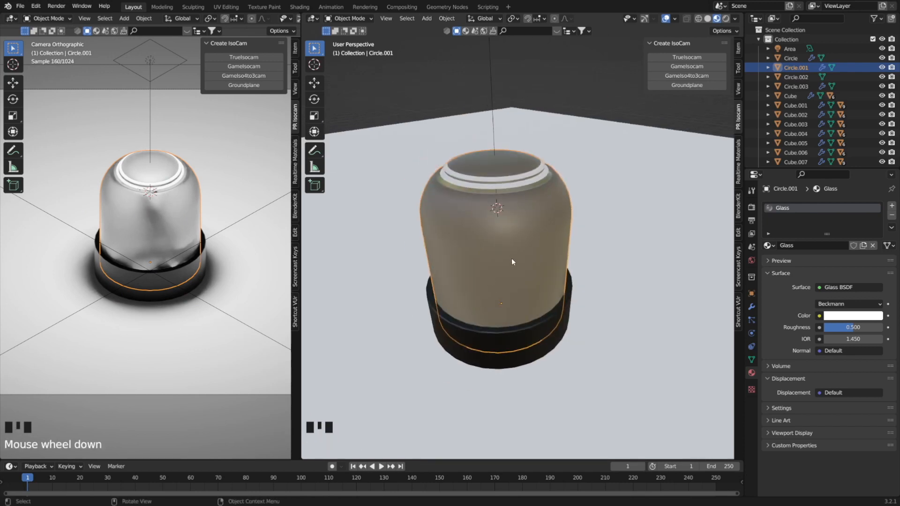
{"action": "key", "text": "h"}
Create a new material named Green on one leaf of the small plant at the front of the pot.
{"action": "key", "text": "KP_7"}
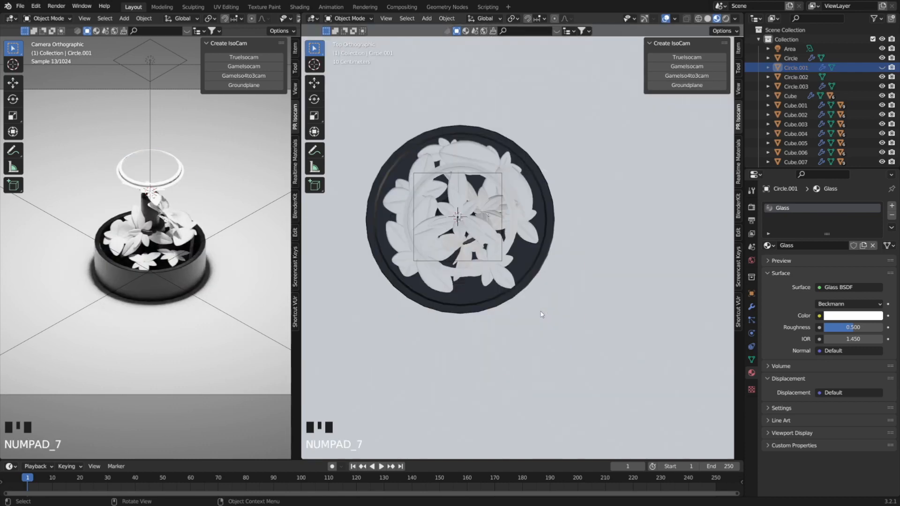
{"action": "scroll", "coordinate": [528, 264], "scroll_direction": "up", "scroll_amount": 3}
{"action": "middle_click_drag", "start_coordinate": [529, 263], "coordinate": [565, 260]}
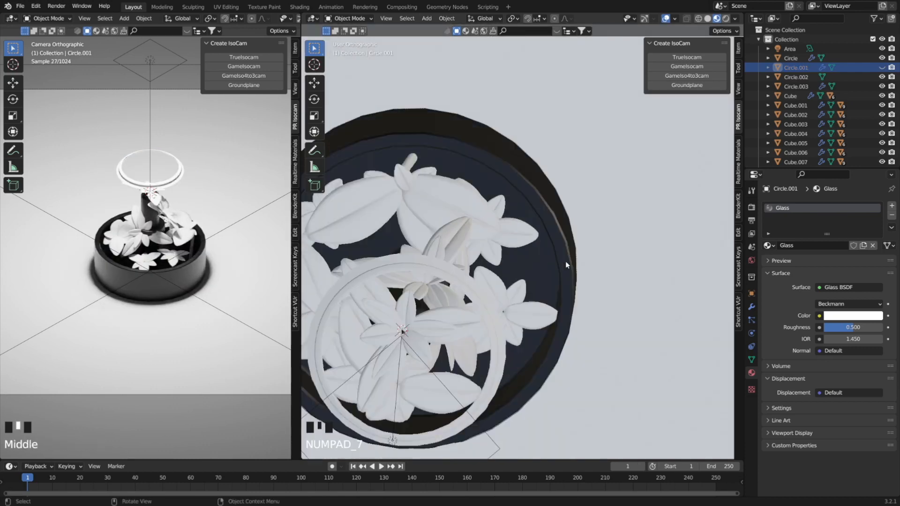
{"action": "key", "text": "KP_7"}
{"action": "middle_click_drag", "start_coordinate": [532, 233], "coordinate": [543, 348]}
{"action": "scroll", "coordinate": [543, 348], "scroll_direction": "down", "scroll_amount": 3}
{"action": "scroll", "coordinate": [544, 348], "scroll_direction": "down", "scroll_amount": 1}
{"action": "left_click", "coordinate": [526, 344]}
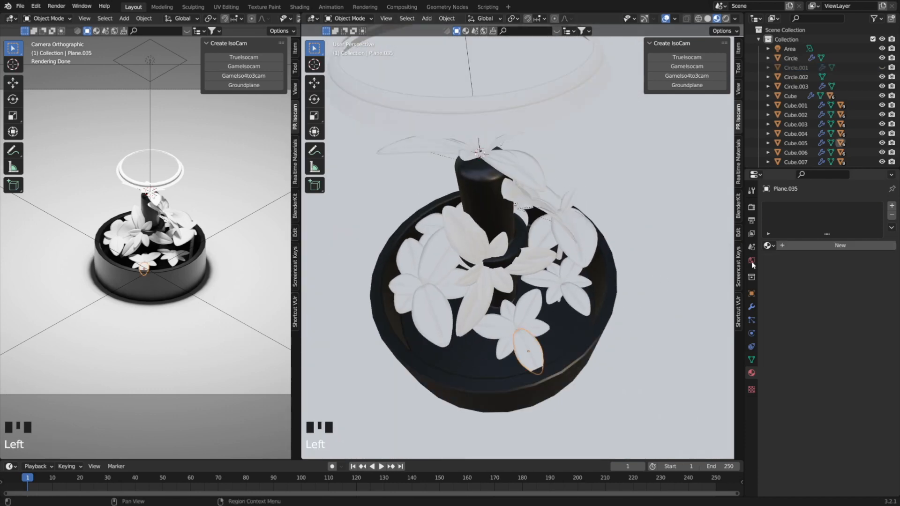
{"action": "left_click", "coordinate": [806, 245]}
{"action": "double_click", "coordinate": [802, 208]}
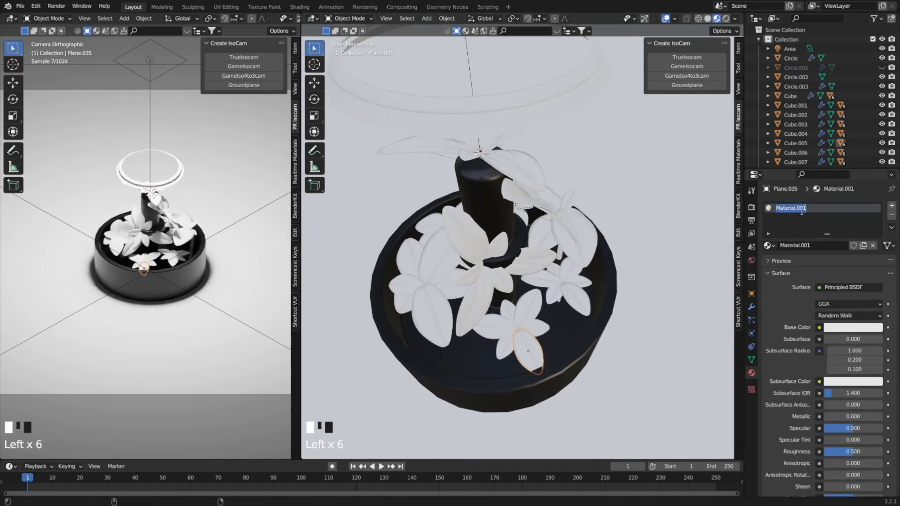
{"action": "type", "text": "Green"}
{"action": "key", "text": "Return"}
Set the Green material's base color to a medium leaf green.
{"action": "left_click", "coordinate": [852, 327]}
{"action": "left_click", "coordinate": [816, 216]}
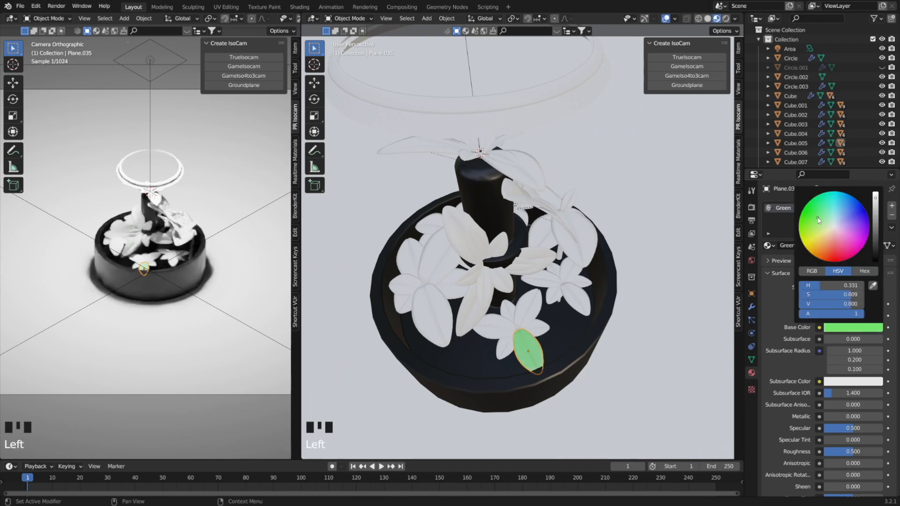
{"action": "left_click", "coordinate": [878, 212]}
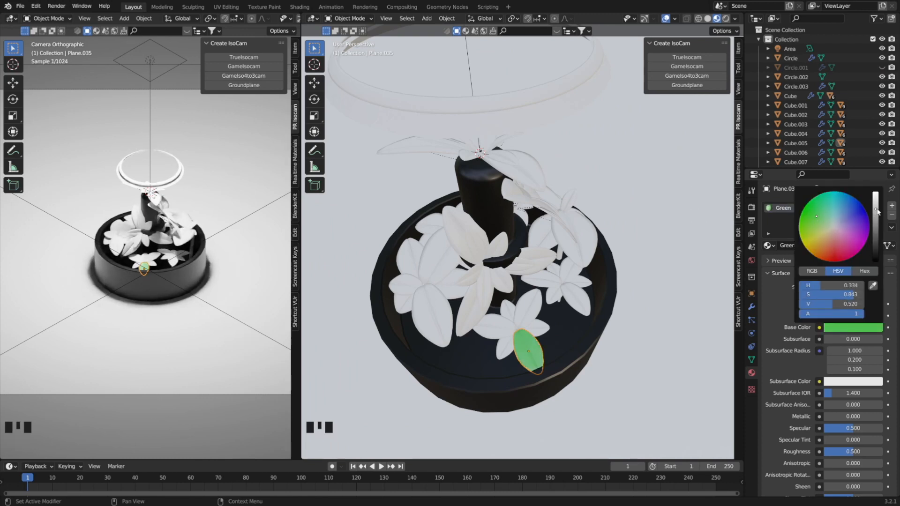
{"action": "scroll", "coordinate": [145, 235], "scroll_direction": "up", "scroll_amount": 5}
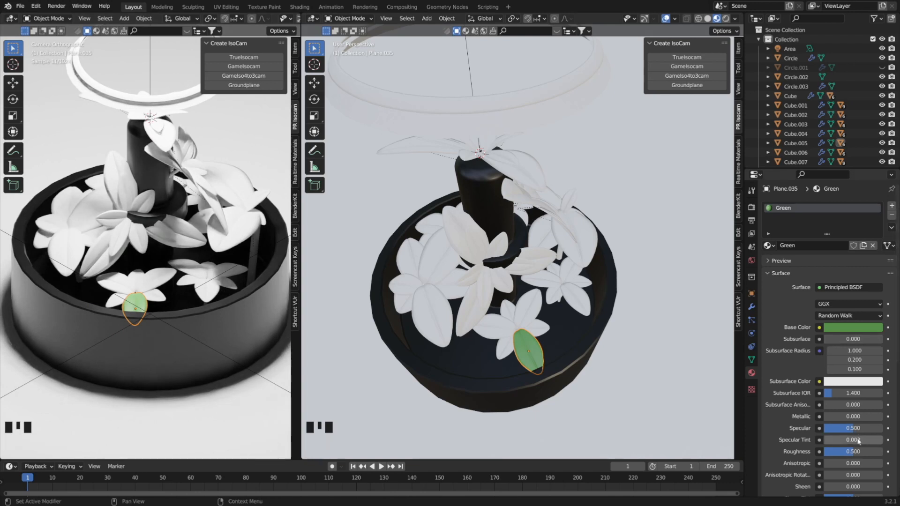
Raise the Green material's Roughness to 0.796 and deepen its green base color.
{"action": "scroll", "coordinate": [852, 414], "scroll_direction": "down", "scroll_amount": 5}
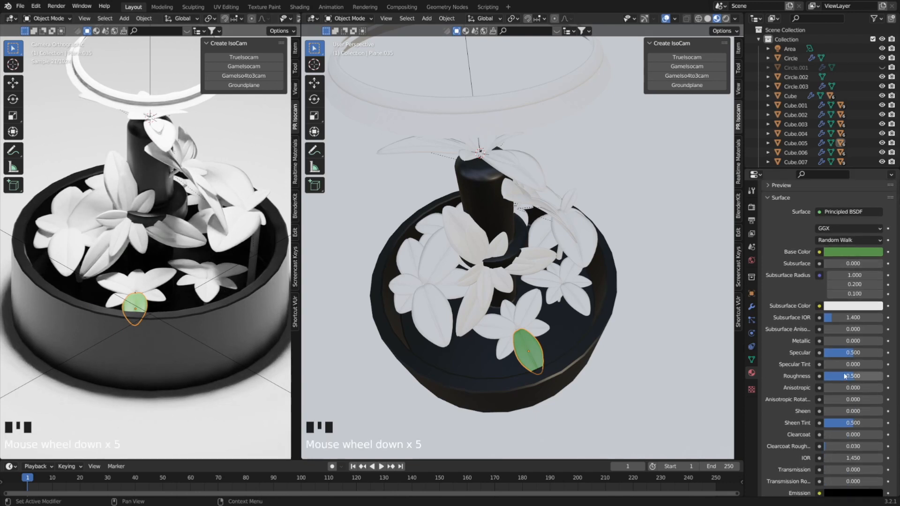
{"action": "left_click_drag", "start_coordinate": [844, 378], "coordinate": [870, 376]}
{"action": "left_click", "coordinate": [871, 376]}
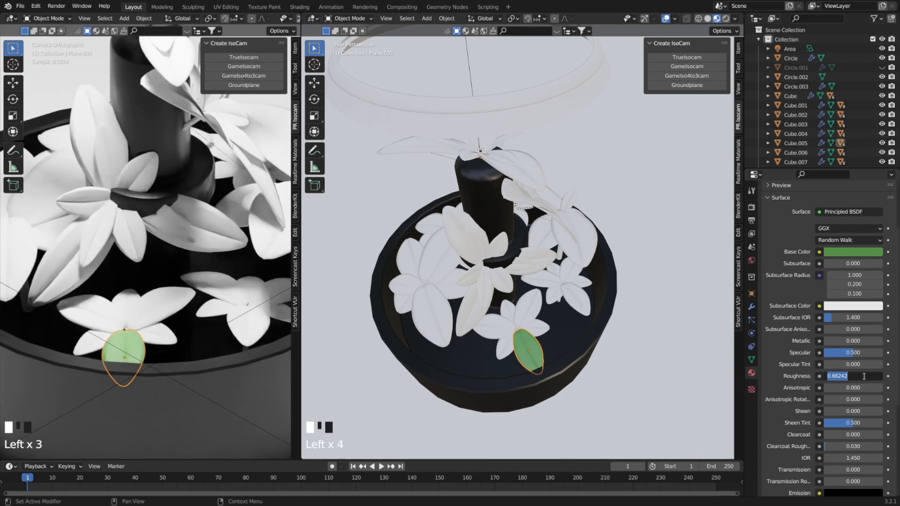
{"action": "left_click", "coordinate": [842, 368]}
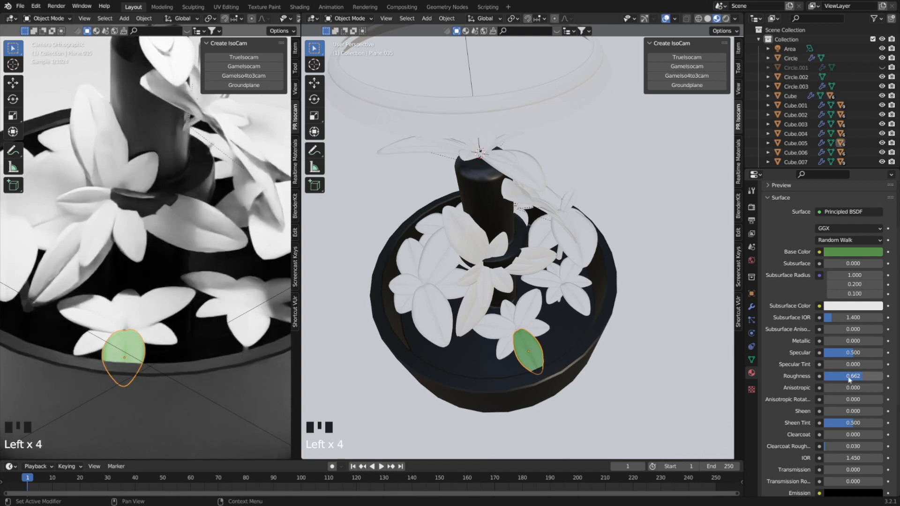
{"action": "left_click_drag", "start_coordinate": [850, 378], "coordinate": [870, 379]}
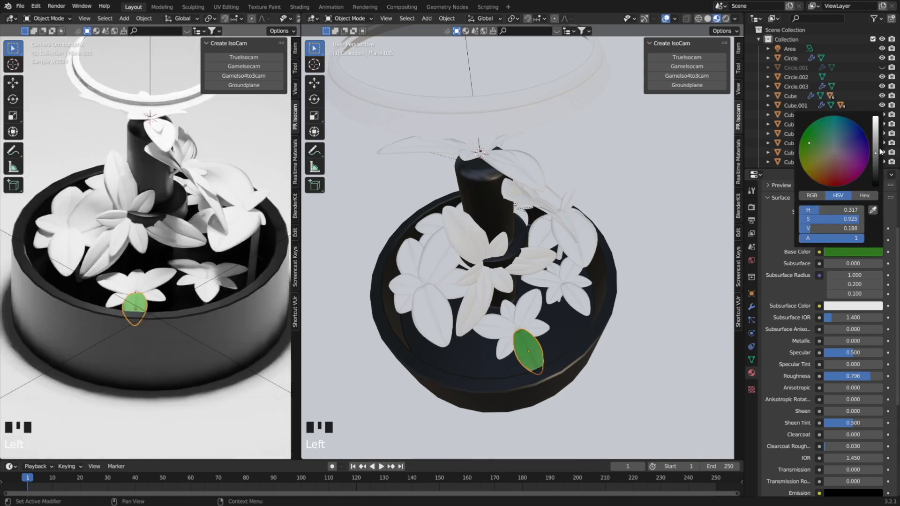
{"action": "left_click", "coordinate": [879, 150]}
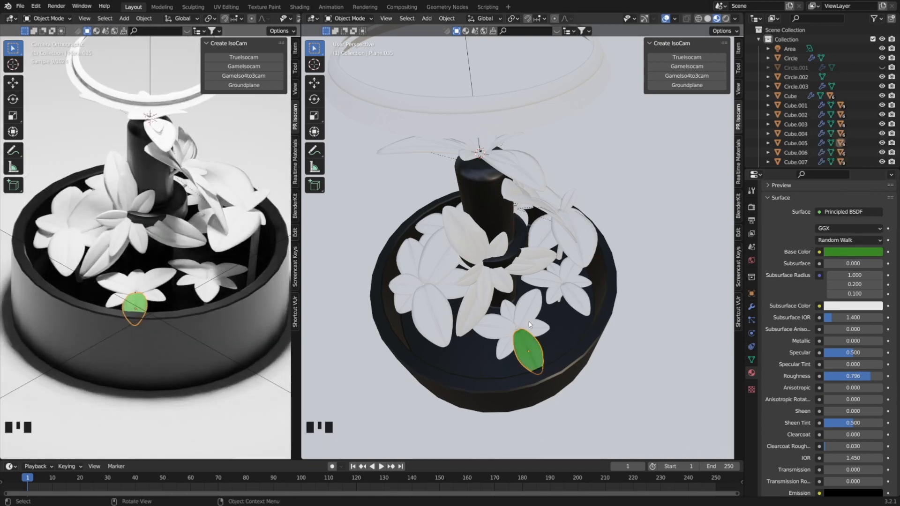
Create a new material named Yellow on one petal of the flower above the central post.
{"action": "left_click", "coordinate": [520, 171]}
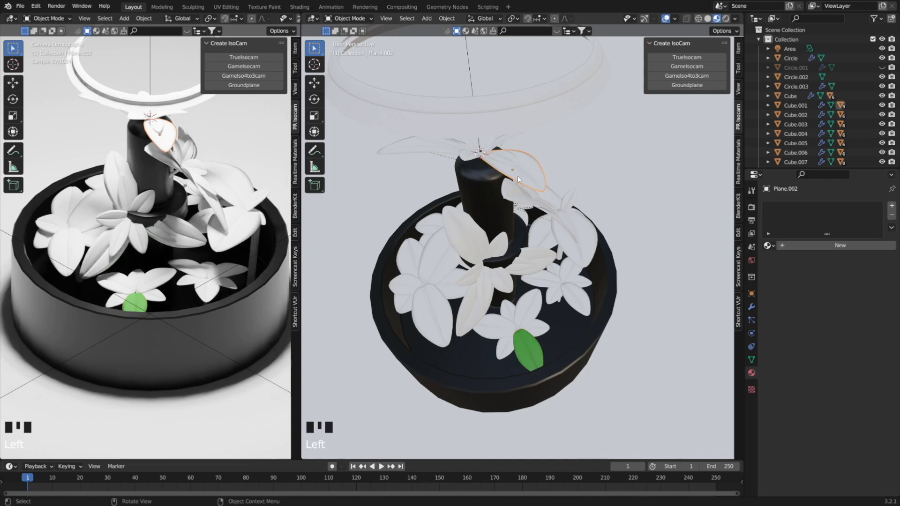
{"action": "key", "text": "KP_7"}
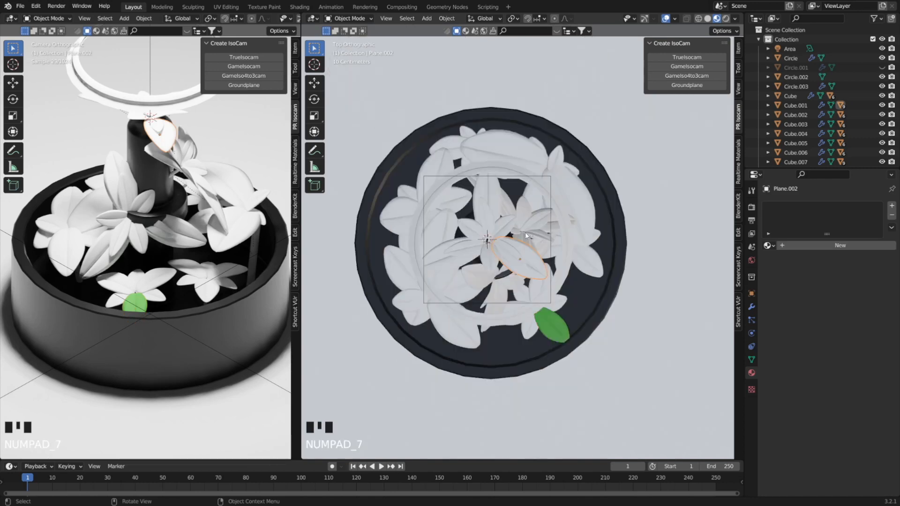
{"action": "scroll", "coordinate": [525, 232], "scroll_direction": "up", "scroll_amount": 2}
{"action": "left_click", "coordinate": [816, 244]}
{"action": "double_click", "coordinate": [803, 208]}
{"action": "type", "text": "Yellow"}
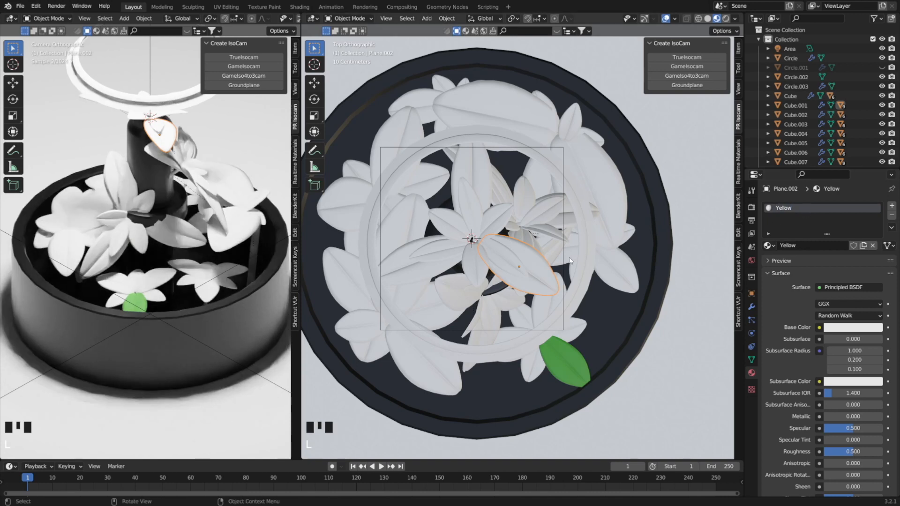
{"action": "key", "text": "Return"}
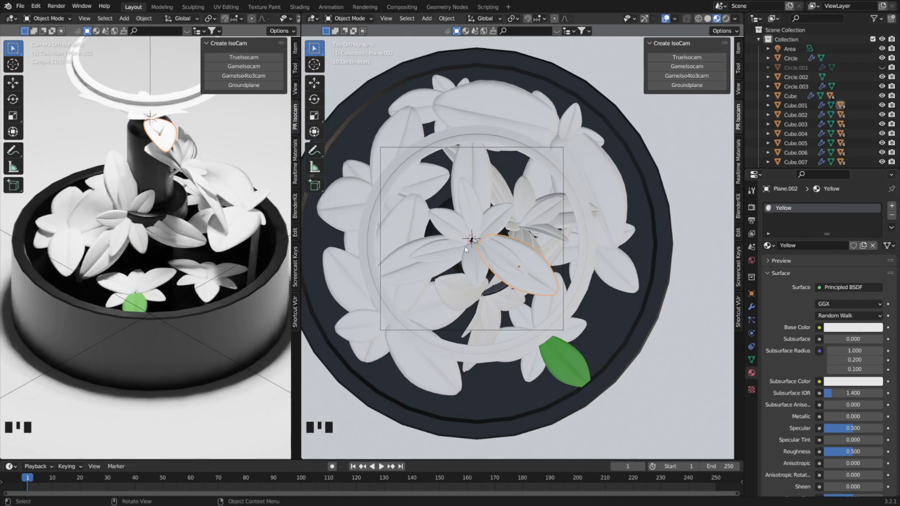
Give the Yellow material a golden-yellow base color, Specular 0.245 and Roughness 0.850.
{"action": "left_click", "coordinate": [853, 327]}
{"action": "left_click_drag", "start_coordinate": [833, 231], "coordinate": [813, 252]}
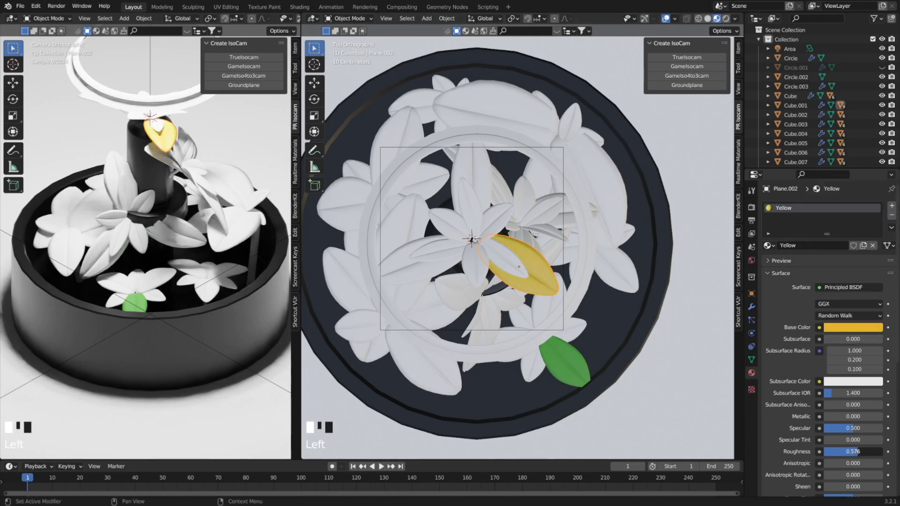
{"action": "left_click_drag", "start_coordinate": [853, 428], "coordinate": [838, 428]}
{"action": "left_click_drag", "start_coordinate": [853, 452], "coordinate": [874, 451]}
Lower the Green leaf material's Specular to 0.264 and reselect the yellow petal.
{"action": "left_click", "coordinate": [564, 361]}
{"action": "left_click_drag", "start_coordinate": [848, 427], "coordinate": [832, 427]}
{"action": "scroll", "coordinate": [834, 443], "scroll_direction": "down", "scroll_amount": 3}
{"action": "scroll", "coordinate": [197, 263], "scroll_direction": "down", "scroll_amount": 3}
{"action": "left_click", "coordinate": [543, 277]}
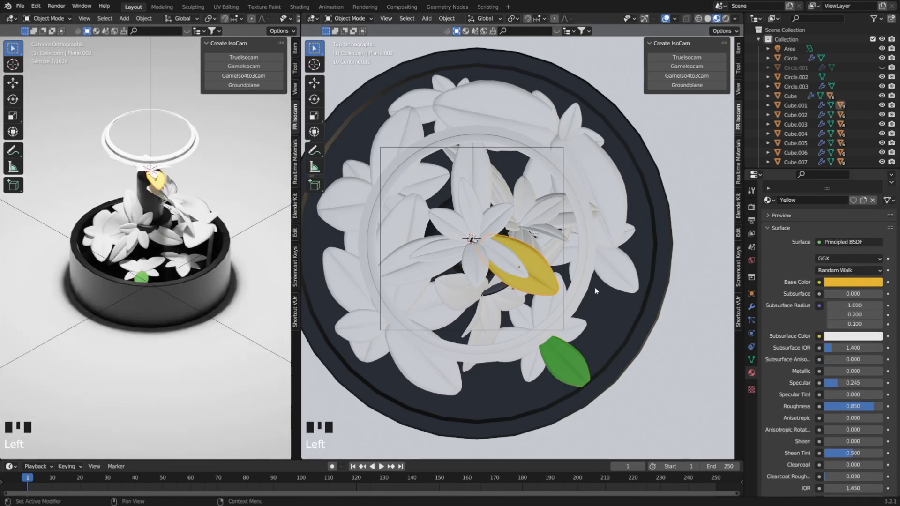
{"action": "left_click", "coordinate": [853, 283]}
Move the area light about 1.63 m along global Y and place a duplicate of it at another position along Y.
{"action": "scroll", "coordinate": [197, 234], "scroll_direction": "down", "scroll_amount": 3}
{"action": "left_click", "coordinate": [150, 91]}
{"action": "key", "text": "g"}
{"action": "key", "text": "y"}
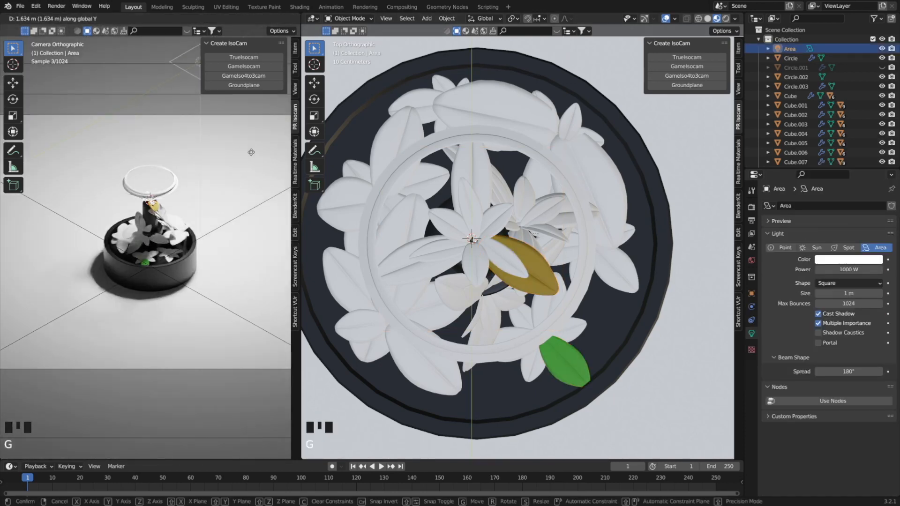
{"action": "left_click", "coordinate": [251, 152]}
{"action": "key", "text": "shift+d"}
{"action": "key", "text": "y"}
{"action": "left_click", "coordinate": [168, 273]}
Shift the Yellow petal material's base color to a more saturated yellow.
{"action": "scroll", "coordinate": [169, 272], "scroll_direction": "up", "scroll_amount": 4}
{"action": "left_click", "coordinate": [534, 278]}
{"action": "left_click", "coordinate": [852, 327]}
{"action": "left_click_drag", "start_coordinate": [825, 224], "coordinate": [813, 230]}
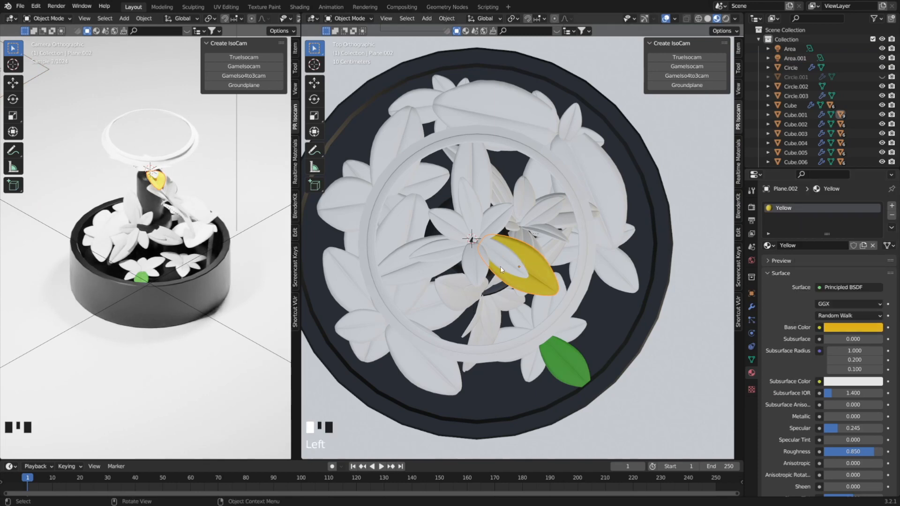
Assign the existing Yellow material to the remaining petals of the top flower.
{"action": "left_click", "coordinate": [476, 269]}
{"action": "left_click", "coordinate": [770, 246]}
{"action": "left_click", "coordinate": [769, 245]}
{"action": "left_click", "coordinate": [449, 225]}
{"action": "left_click", "coordinate": [768, 245]}
Create a material named Pink on a leaf of the low plant in the pot, with Specular 0.201 and Roughness 0.704.
{"action": "middle_click_drag", "start_coordinate": [506, 299], "coordinate": [506, 187]}
{"action": "left_click", "coordinate": [840, 245]}
{"action": "type", "text": "Pink"}
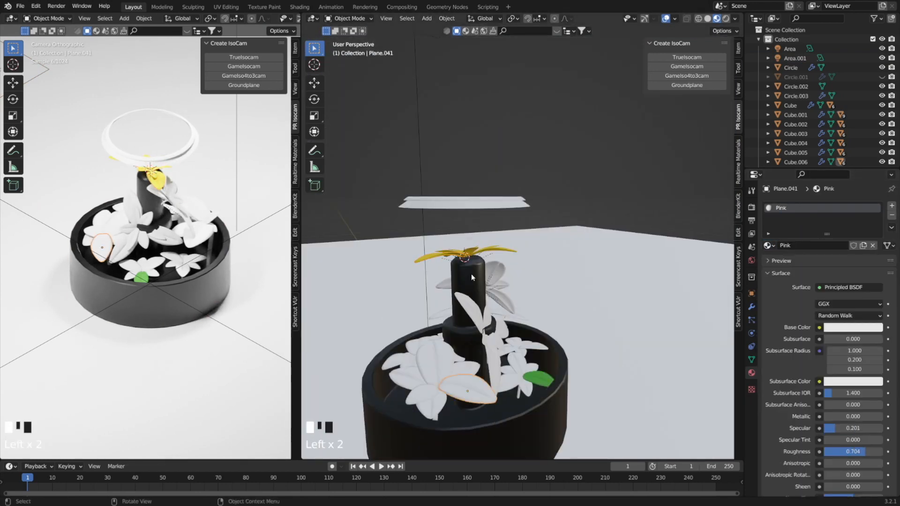
{"action": "left_click", "coordinate": [471, 254]}
{"action": "left_click", "coordinate": [478, 390]}
Tune the Pink material's base color to a medium pink.
{"action": "left_click", "coordinate": [853, 327]}
{"action": "left_click_drag", "start_coordinate": [834, 227], "coordinate": [845, 249]}
{"action": "left_click_drag", "start_coordinate": [875, 198], "coordinate": [875, 201]}
{"action": "mouse_move", "coordinate": [845, 248]}
{"action": "left_mouse_down"}
{"action": "mouse_move", "coordinate": [825, 212]}
{"action": "mouse_move", "coordinate": [841, 244]}
{"action": "left_mouse_up"}
{"action": "left_click", "coordinate": [853, 327]}
Assign the Pink material to the other leaves of the same low plant.
{"action": "left_click", "coordinate": [426, 406]}
{"action": "left_click", "coordinate": [769, 245]}
{"action": "left_click", "coordinate": [786, 297]}
{"action": "left_click", "coordinate": [463, 370]}
{"action": "left_click", "coordinate": [770, 245]}
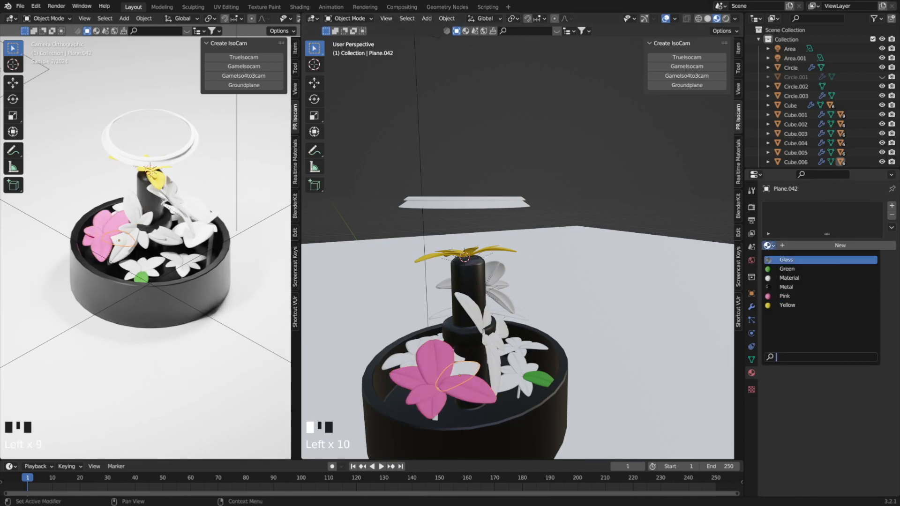
{"action": "left_click", "coordinate": [785, 298]}
Assign Pink to one leaf of the small front plant and Green to its other leaves.
{"action": "middle_click_drag", "start_coordinate": [487, 366], "coordinate": [403, 361]}
{"action": "left_click", "coordinate": [443, 321]}
{"action": "left_click", "coordinate": [432, 385]}
{"action": "left_click", "coordinate": [768, 246]}
{"action": "left_click", "coordinate": [785, 297]}
{"action": "left_click", "coordinate": [463, 375]}
{"action": "left_click", "coordinate": [768, 246]}
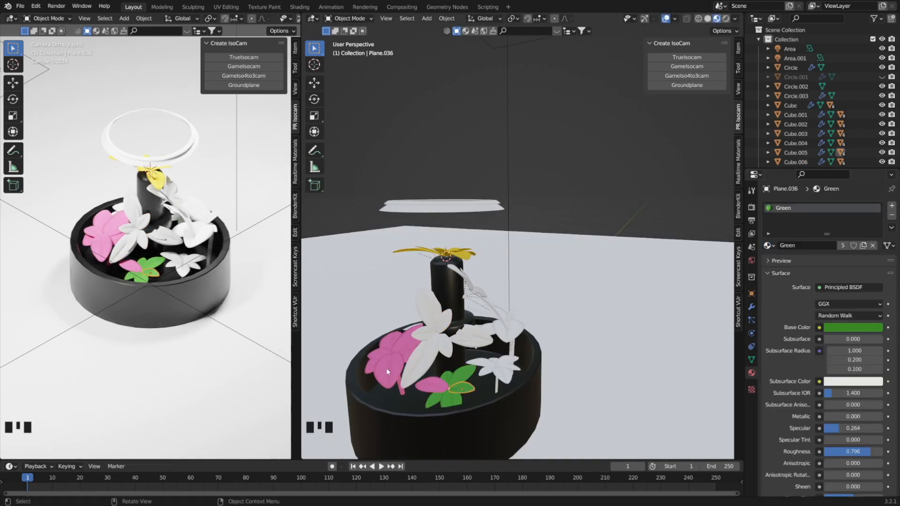
Assign Green to the leaves of the taller plant beside the pink one and Yellow to its long front leaf.
{"action": "left_click", "coordinate": [432, 349]}
{"action": "left_click", "coordinate": [768, 246]}
{"action": "left_click", "coordinate": [431, 310]}
{"action": "left_click", "coordinate": [768, 246]}
{"action": "left_click", "coordinate": [786, 268]}
{"action": "key", "text": "g"}
{"action": "mouse_move", "coordinate": [488, 356]}
{"action": "middle_mouse_down"}
{"action": "mouse_move", "coordinate": [450, 347]}
{"action": "mouse_move", "coordinate": [478, 347]}
{"action": "middle_mouse_up"}
{"action": "key", "text": "g"}
{"action": "left_click", "coordinate": [769, 245]}
{"action": "left_click", "coordinate": [785, 268]}
Create a new material named light green on the taller plant's remaining white leaf.
{"action": "left_click", "coordinate": [389, 321]}
{"action": "left_click", "coordinate": [872, 245]}
{"action": "left_click", "coordinate": [824, 245]}
{"action": "double_click", "coordinate": [797, 208]}
{"action": "type", "text": "Dark"}
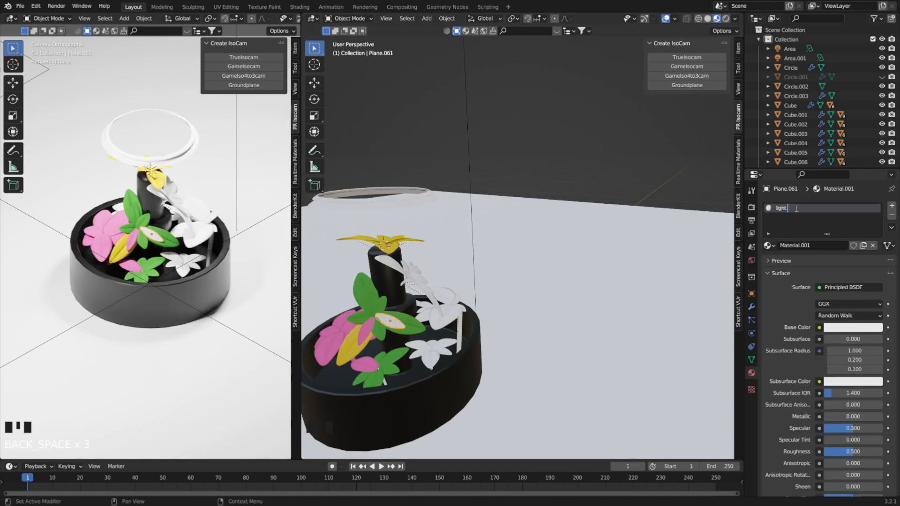
{"action": "type", "text": "light green"}
{"action": "key", "text": "Return"}
Give the light green material a bright green base color and adjust its Roughness.
{"action": "left_click", "coordinate": [853, 328]}
{"action": "left_click", "coordinate": [805, 215]}
{"action": "middle_click_drag", "start_coordinate": [487, 337], "coordinate": [543, 356]}
{"action": "left_click_drag", "start_coordinate": [844, 452], "coordinate": [837, 452]}
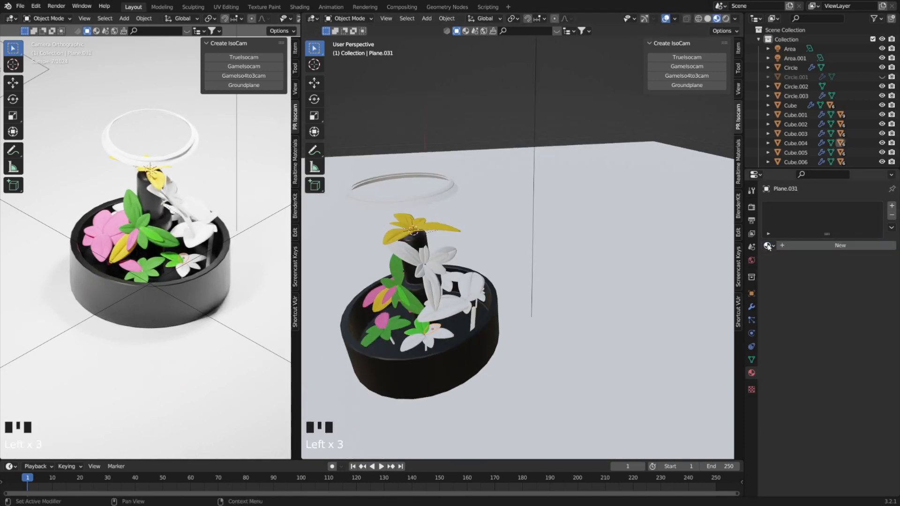
Assign the green materials to the leaves of the second small front plant and Green to its stem.
{"action": "left_click", "coordinate": [427, 342]}
{"action": "left_click", "coordinate": [392, 341]}
{"action": "left_click", "coordinate": [768, 246]}
{"action": "left_click", "coordinate": [785, 268]}
{"action": "left_click", "coordinate": [425, 348]}
{"action": "left_click", "coordinate": [769, 245]}
{"action": "left_click", "coordinate": [786, 268]}
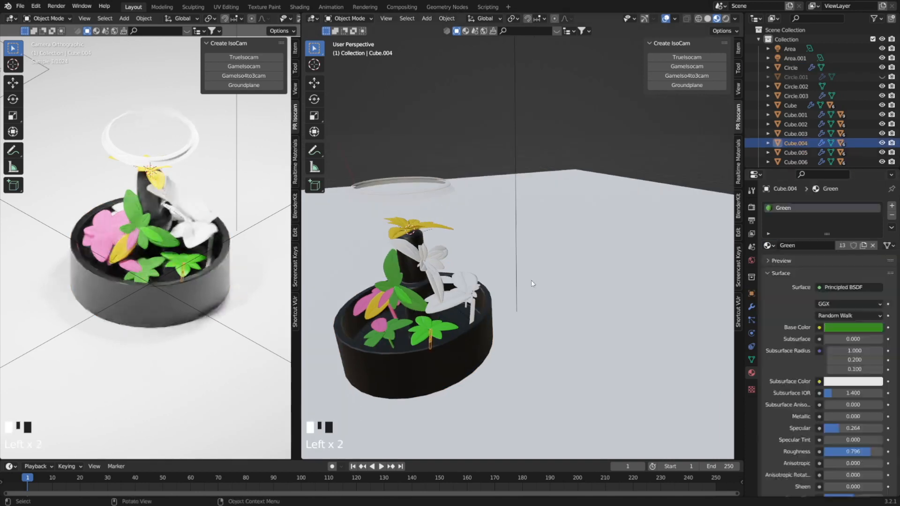
Color the plant near the pot's rim with Pink on its large drooping leaf and green on the neighboring leaves.
{"action": "middle_click_drag", "start_coordinate": [531, 280], "coordinate": [460, 277]}
{"action": "left_click", "coordinate": [510, 299]}
{"action": "left_click", "coordinate": [539, 285], "text": "shift"}
{"action": "middle_click_drag", "start_coordinate": [515, 300], "coordinate": [525, 328]}
{"action": "key", "text": "g"}
{"action": "key", "text": "z"}
{"action": "left_click", "coordinate": [525, 309]}
{"action": "middle_click_drag", "start_coordinate": [520, 262], "coordinate": [511, 375]}
{"action": "middle_click_drag", "start_coordinate": [497, 329], "coordinate": [450, 234]}
{"action": "left_click", "coordinate": [769, 245]}
{"action": "left_click", "coordinate": [785, 268]}
{"action": "left_click", "coordinate": [431, 185]}
{"action": "left_click_drag", "start_coordinate": [863, 451], "coordinate": [849, 452]}
{"action": "left_click", "coordinate": [421, 216]}
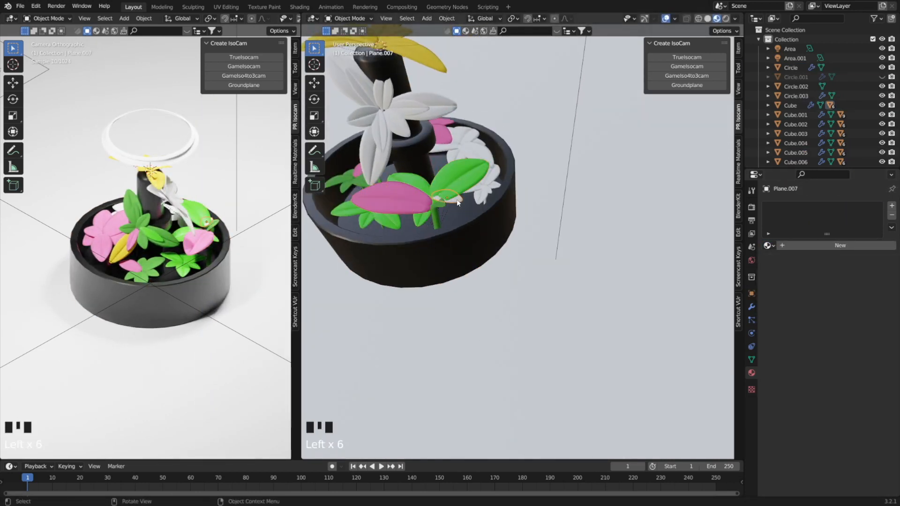
Create a material named Red with a bright red base color on a leaf of the plant beside the central post.
{"action": "middle_click_drag", "start_coordinate": [421, 215], "coordinate": [426, 262]}
{"action": "left_click", "coordinate": [376, 209]}
{"action": "double_click", "coordinate": [795, 245]}
{"action": "type", "text": "Red"}
{"action": "left_click", "coordinate": [853, 327]}
{"action": "left_click", "coordinate": [840, 262]}
Assign the Red material to the remaining white leaves of the plant beside the central post.
{"action": "left_click", "coordinate": [769, 246]}
{"action": "left_click", "coordinate": [785, 314]}
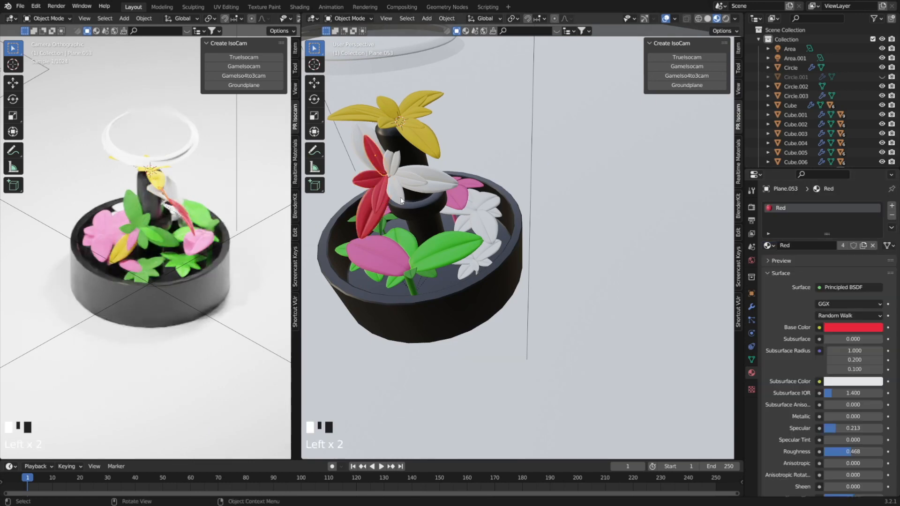
{"action": "left_click", "coordinate": [769, 246]}
{"action": "left_click", "coordinate": [785, 314]}
Select the black metal pot and rotate it to a tilt.
{"action": "middle_click_drag", "start_coordinate": [390, 179], "coordinate": [449, 155]}
{"action": "scroll", "coordinate": [154, 235], "scroll_direction": "down", "scroll_amount": 2}
{"action": "left_click", "coordinate": [496, 281]}
{"action": "key", "text": "r"}
{"action": "left_click", "coordinate": [515, 262]}
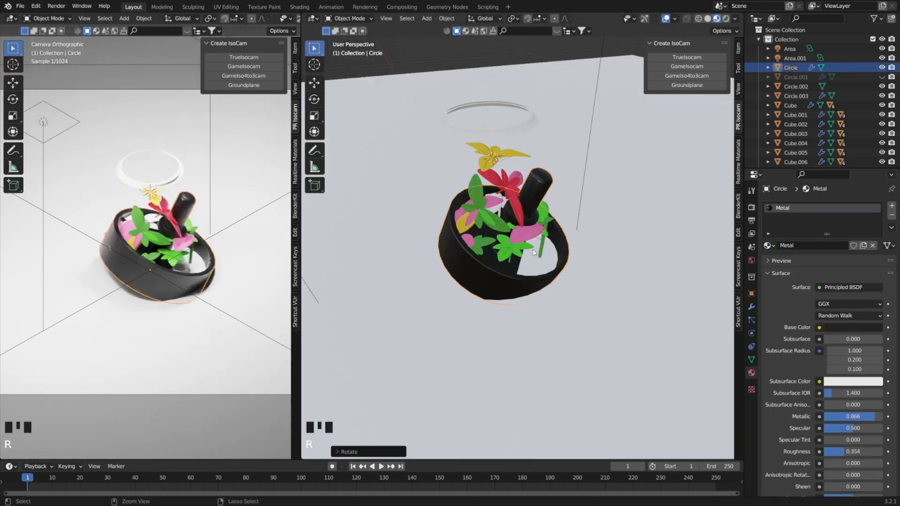
Undo the pot's tilt and rotate the pot again with its base kept level on the ground.
{"action": "key", "text": "ctrl+z"}
{"action": "middle_click_drag", "start_coordinate": [506, 225], "coordinate": [450, 234]}
{"action": "key", "text": "r"}
{"action": "left_click", "coordinate": [447, 270]}
{"action": "middle_click_drag", "start_coordinate": [447, 270], "coordinate": [429, 247]}
{"action": "key", "text": "r"}
{"action": "key", "text": "r"}
{"action": "left_click", "coordinate": [548, 251]}
Assign existing leaf color materials to the remaining uncolored leaves inside the pot.
{"action": "left_click", "coordinate": [478, 291]}
{"action": "left_click", "coordinate": [768, 246]}
{"action": "left_click", "coordinate": [780, 317]}
{"action": "left_click", "coordinate": [446, 255]}
{"action": "left_click", "coordinate": [768, 245]}
{"action": "left_click", "coordinate": [781, 317]}
{"action": "left_click", "coordinate": [458, 250]}
{"action": "left_click", "coordinate": [769, 246]}
{"action": "left_click", "coordinate": [787, 322]}
{"action": "left_click", "coordinate": [396, 245]}
{"action": "left_click", "coordinate": [769, 246]}
{"action": "left_click", "coordinate": [780, 317]}
Change the base color of the pot's Metal material to blue.
{"action": "scroll", "coordinate": [429, 247], "scroll_direction": "down", "scroll_amount": 3}
{"action": "left_click", "coordinate": [469, 257]}
{"action": "left_click", "coordinate": [851, 328]}
{"action": "left_click_drag", "start_coordinate": [834, 226], "coordinate": [837, 218]}
{"action": "left_click_drag", "start_coordinate": [875, 245], "coordinate": [846, 215]}
Duplicate a yellow petal and move the copy into place on the top flower.
{"action": "middle_click_drag", "start_coordinate": [473, 206], "coordinate": [516, 253], "text": "shift"}
{"action": "key", "text": "KP_7"}
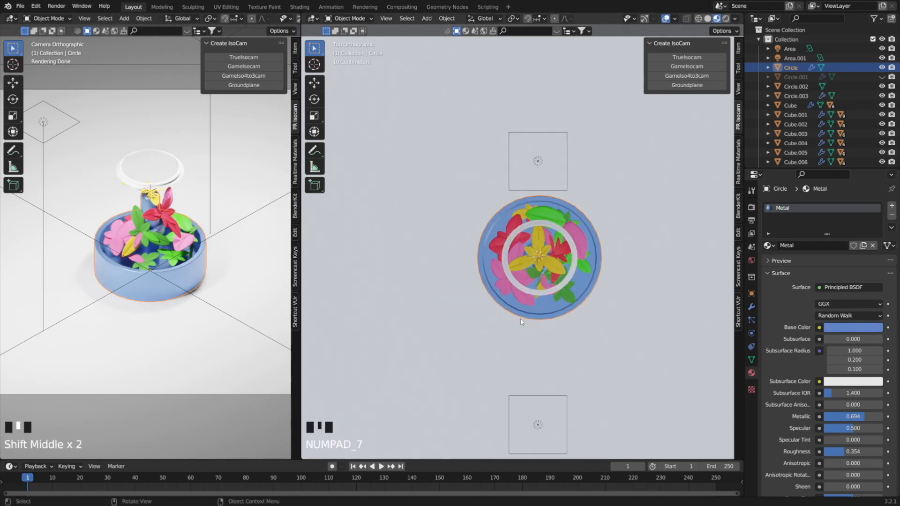
{"action": "scroll", "coordinate": [516, 281], "scroll_direction": "up", "scroll_amount": 6}
{"action": "left_click", "coordinate": [478, 326]}
{"action": "key", "text": "shift+d"}
{"action": "key", "text": "g"}
{"action": "middle_click_drag", "start_coordinate": [513, 358], "coordinate": [561, 249]}
{"action": "key", "text": "g"}
{"action": "middle_click_drag", "start_coordinate": [553, 207], "coordinate": [530, 262]}
{"action": "key", "text": "KP_7"}
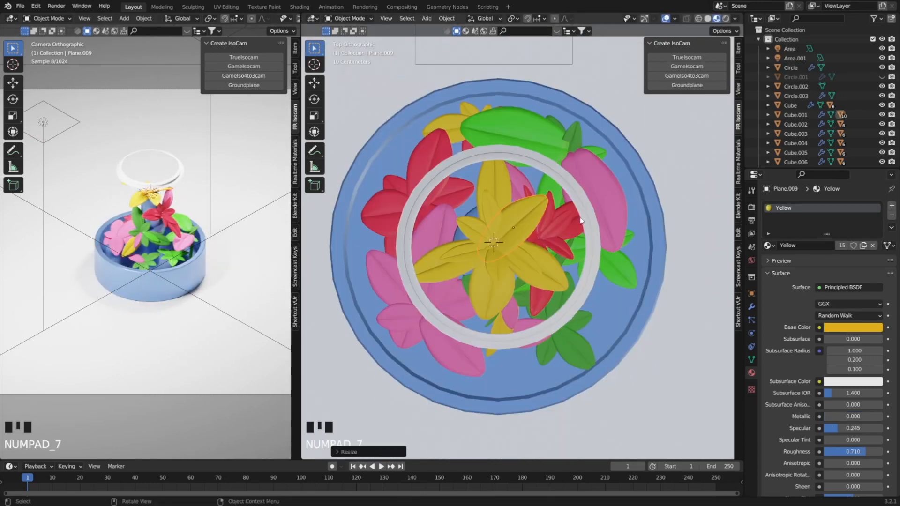
Resize the copied yellow petal and shift it along the Y axis beside the flower's center.
{"action": "key", "text": "s"}
{"action": "key", "text": "ctrl+z"}
{"action": "middle_click_drag", "start_coordinate": [571, 236], "coordinate": [576, 243]}
{"action": "key", "text": "s"}
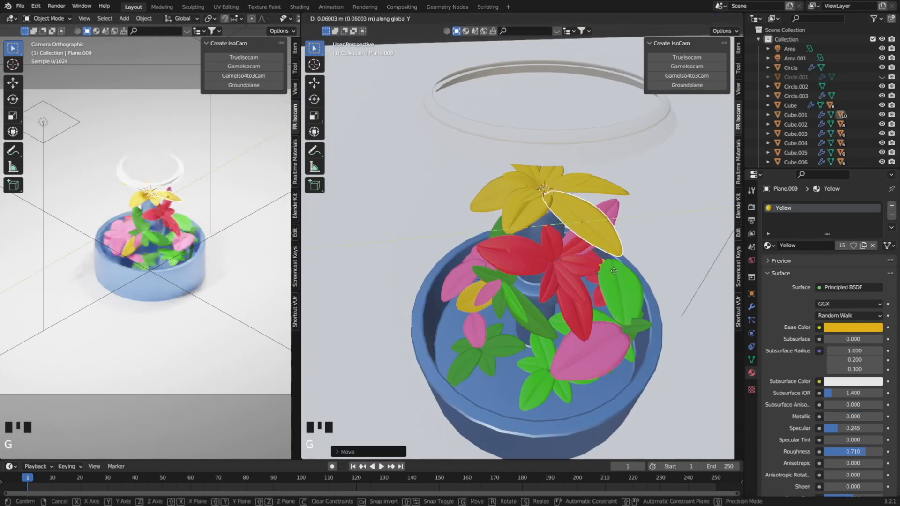
{"action": "left_click", "coordinate": [621, 243]}
Fine-tune the blue base color of the pot's Metal material.
{"action": "scroll", "coordinate": [620, 243], "scroll_direction": "down", "scroll_amount": 5}
{"action": "left_click", "coordinate": [468, 323]}
{"action": "left_click", "coordinate": [852, 327]}
{"action": "left_click_drag", "start_coordinate": [830, 208], "coordinate": [846, 215]}
Create a material named Metal grey on the inner ring above the plants, with Metallic 1.000 and a grey base color.
{"action": "left_click", "coordinate": [492, 221]}
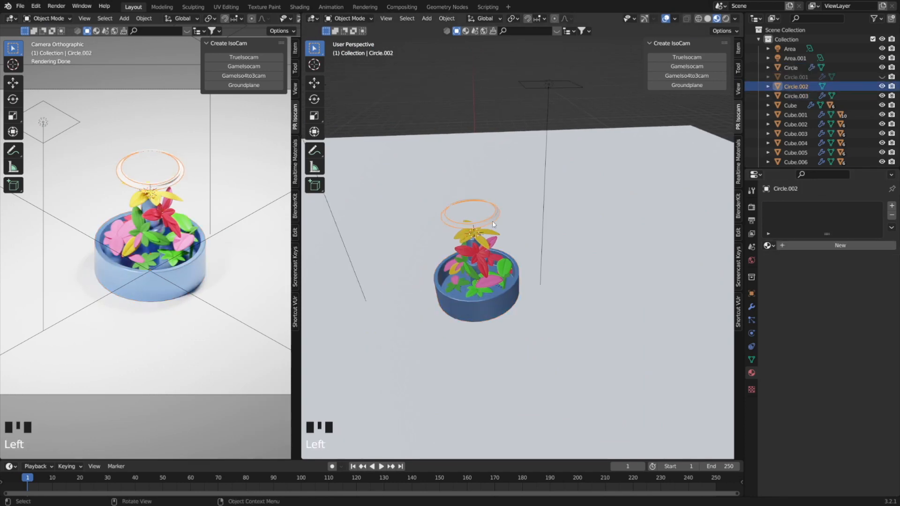
{"action": "left_click", "coordinate": [492, 220]}
{"action": "left_click", "coordinate": [840, 245]}
{"action": "type", "text": "Metal grey"}
{"action": "left_click_drag", "start_coordinate": [839, 416], "coordinate": [882, 417]}
{"action": "left_click", "coordinate": [854, 328]}
{"action": "left_click_drag", "start_coordinate": [880, 188], "coordinate": [880, 216]}
Assign the existing Glass material to the outer ring above the plants.
{"action": "left_click", "coordinate": [486, 219]}
{"action": "left_click", "coordinate": [769, 245]}
{"action": "left_click", "coordinate": [787, 261]}
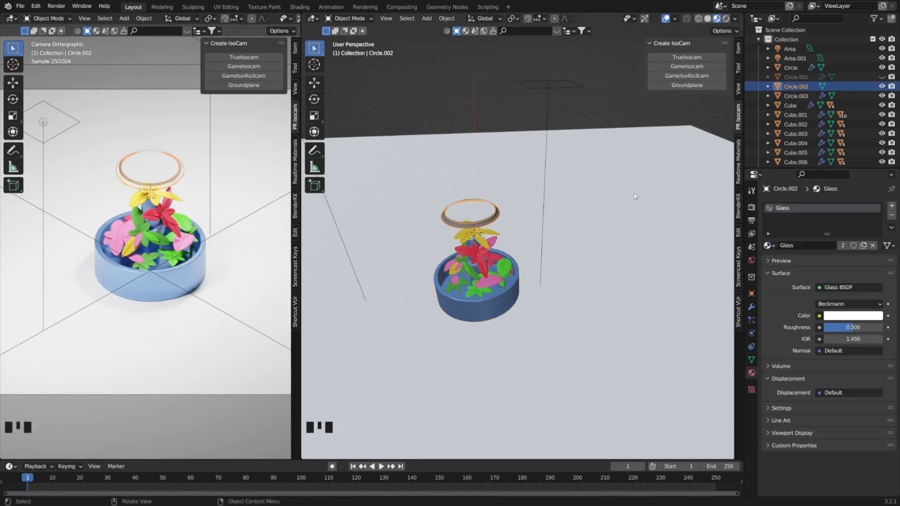
{"action": "scroll", "coordinate": [484, 228], "scroll_direction": "up", "scroll_amount": 4}
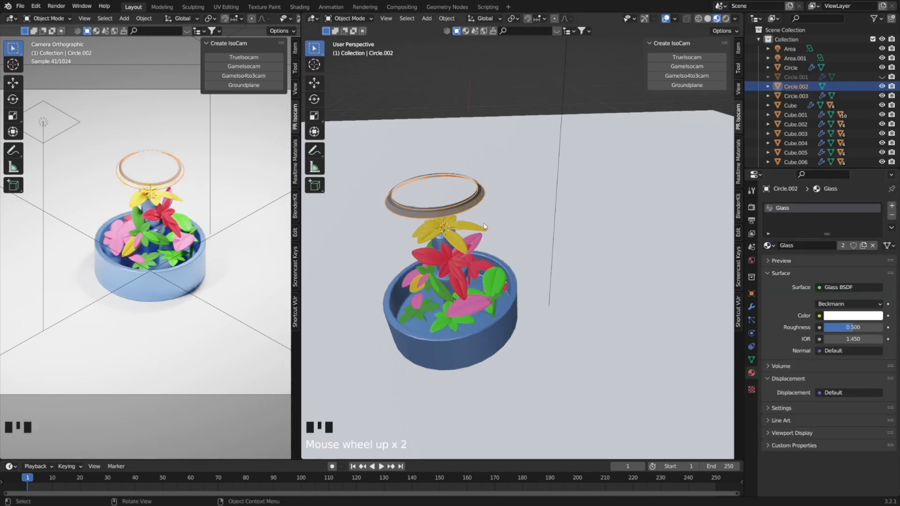
Check the materials of the two upper rings and unhide the glass dome, Circle.001.
{"action": "scroll", "coordinate": [484, 228], "scroll_direction": "down", "scroll_amount": 2}
{"action": "left_click", "coordinate": [442, 196]}
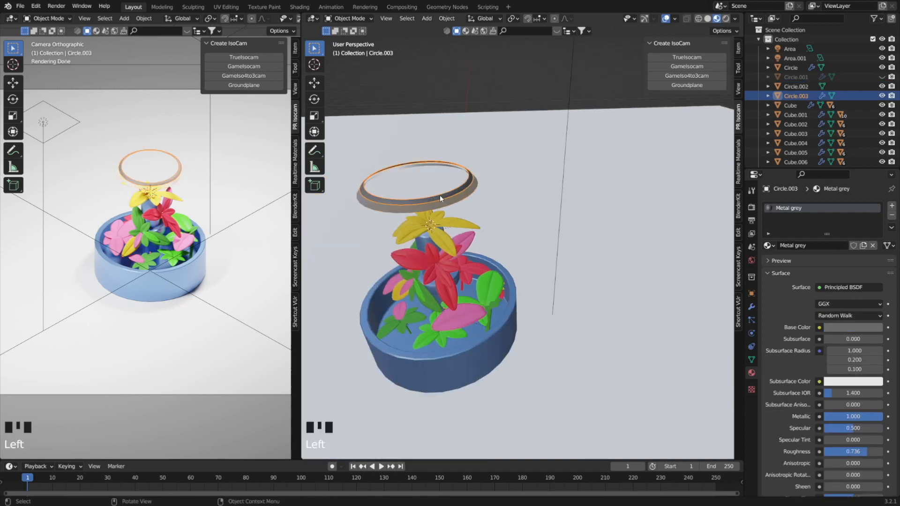
{"action": "left_click", "coordinate": [796, 86]}
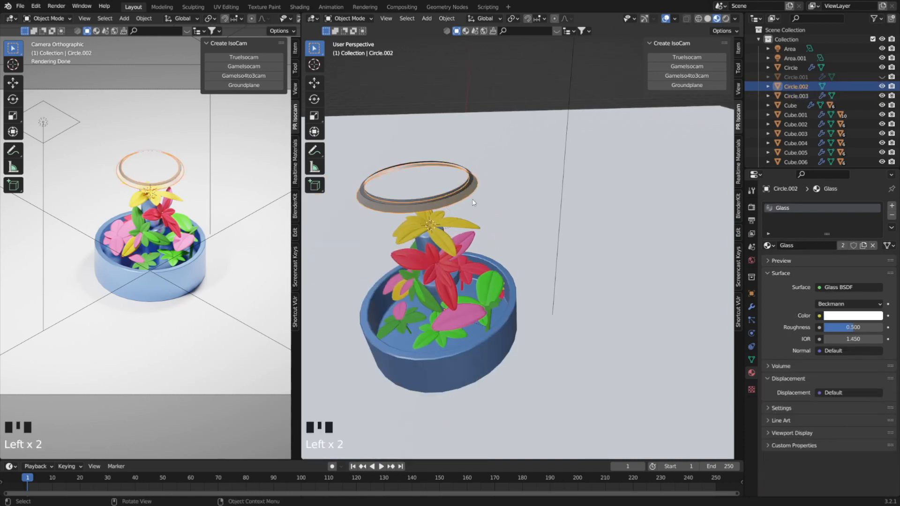
{"action": "left_click", "coordinate": [881, 76]}
{"action": "scroll", "coordinate": [435, 228], "scroll_direction": "down", "scroll_amount": 1}
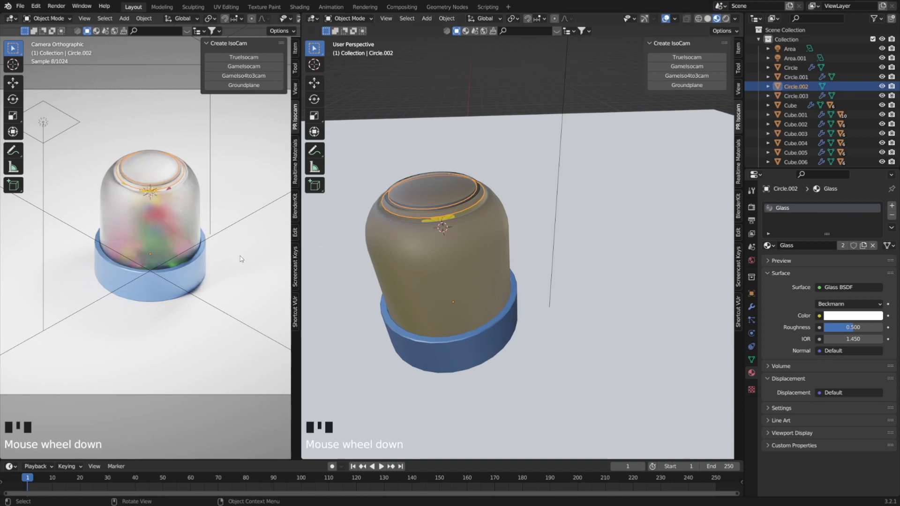
Set the glass dome's IOR to 1.050 and its roughness to 0.404.
{"action": "left_click", "coordinate": [176, 222]}
{"action": "mouse_move", "coordinate": [867, 328]}
{"action": "left_mouse_down"}
{"action": "mouse_move", "coordinate": [839, 328]}
{"action": "mouse_move", "coordinate": [881, 328]}
{"action": "mouse_move", "coordinate": [842, 328]}
{"action": "mouse_move", "coordinate": [863, 339]}
{"action": "mouse_move", "coordinate": [844, 339]}
{"action": "mouse_move", "coordinate": [863, 339]}
{"action": "left_mouse_up"}
{"action": "left_click", "coordinate": [880, 342]}
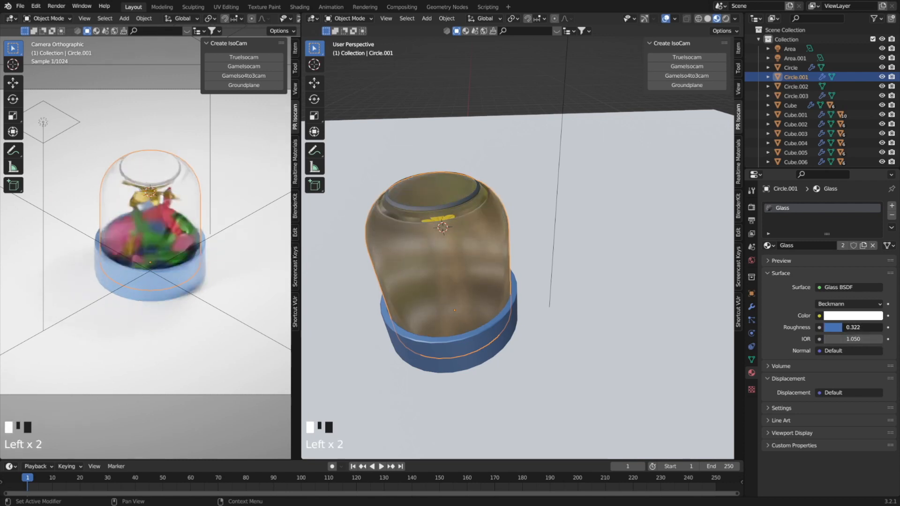
{"action": "mouse_move", "coordinate": [847, 327]}
{"action": "left_mouse_down"}
{"action": "mouse_move", "coordinate": [866, 327]}
{"action": "mouse_move", "coordinate": [847, 327]}
{"action": "left_mouse_up"}
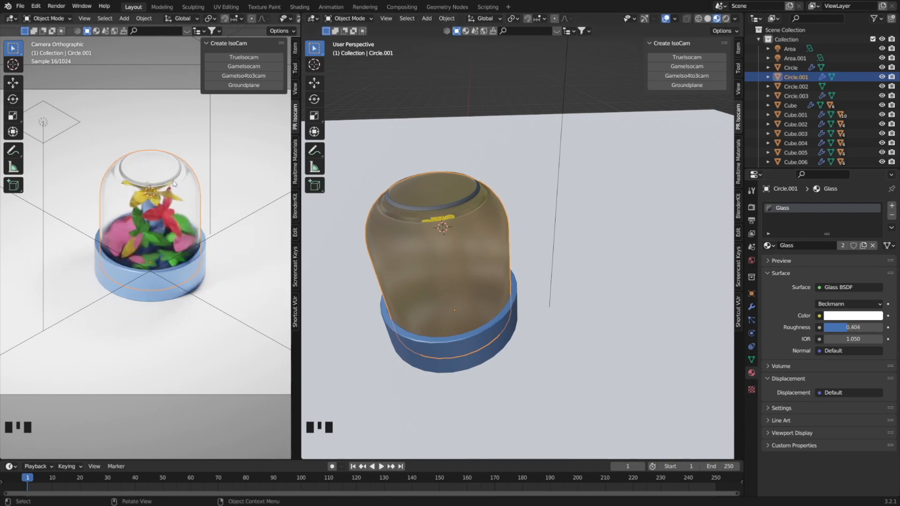
{"action": "left_click", "coordinate": [795, 95]}
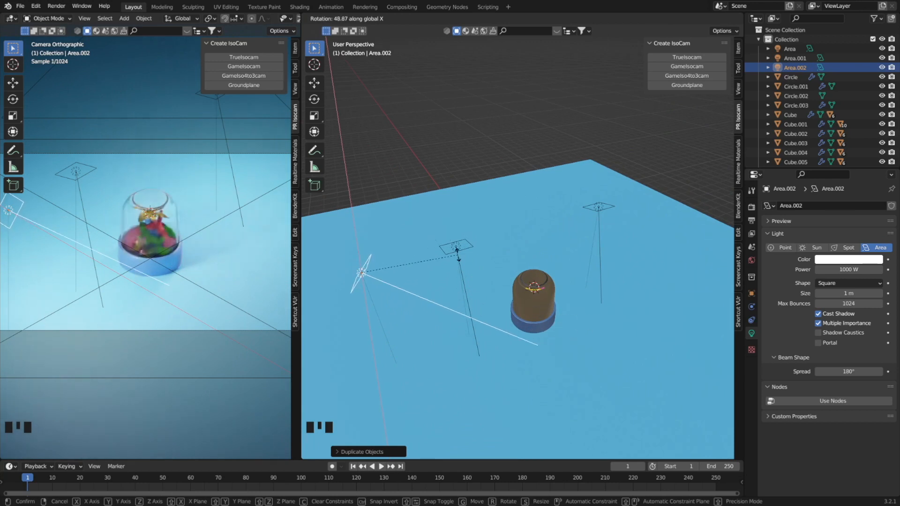
Try to aim the duplicated area light at the dome by rotating it about the X axis.
{"action": "left_click", "coordinate": [457, 253]}
{"action": "middle_click_drag", "start_coordinate": [456, 266], "coordinate": [435, 310]}
{"action": "key", "text": "KP_7"}
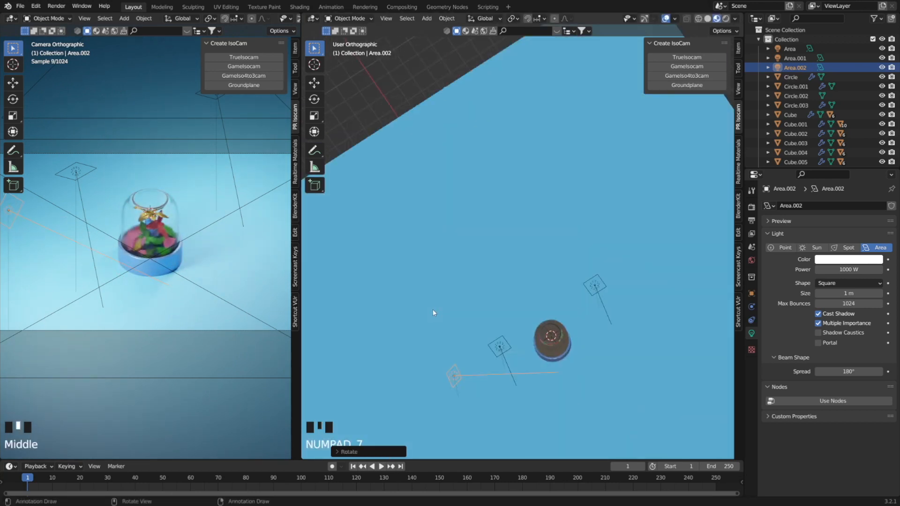
{"action": "key", "text": "ctrl+z"}
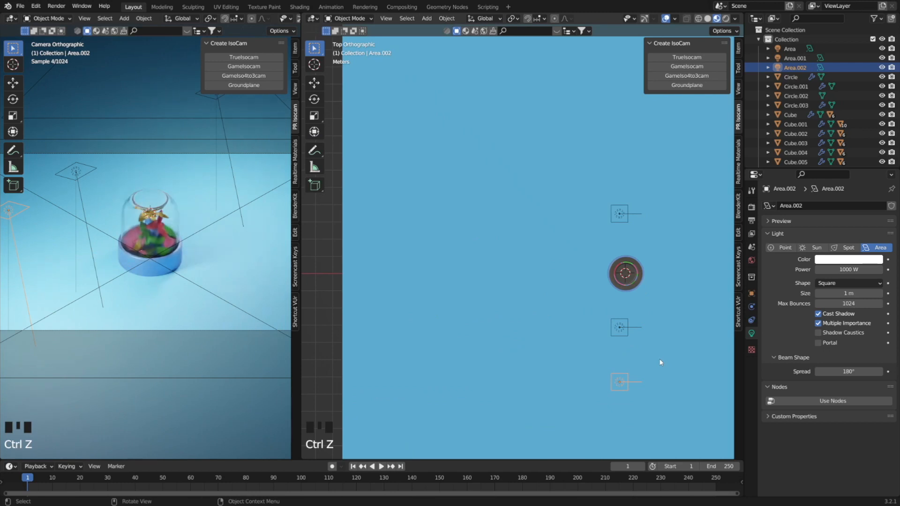
{"action": "key", "text": "r"}
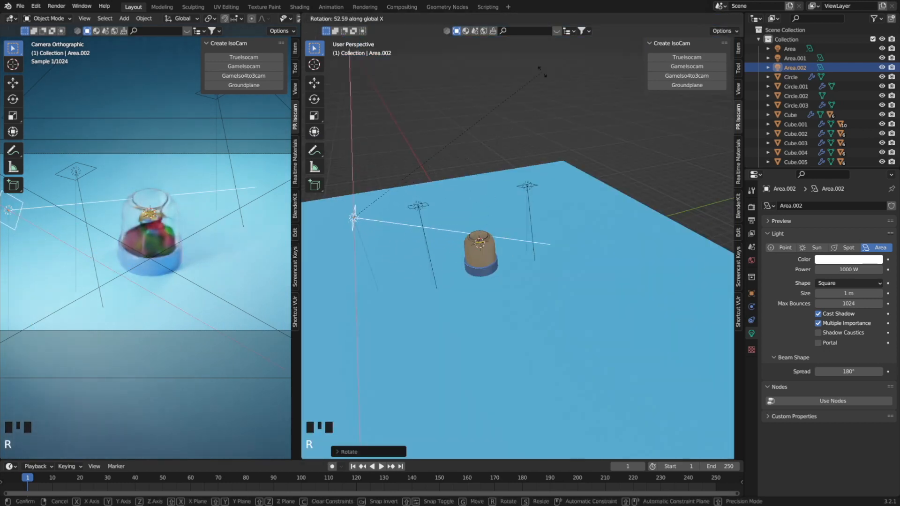
{"action": "left_click", "coordinate": [540, 72]}
Try a saturated orange-red color on the rotated area light.
{"action": "left_click", "coordinate": [846, 261]}
{"action": "left_click", "coordinate": [832, 187]}
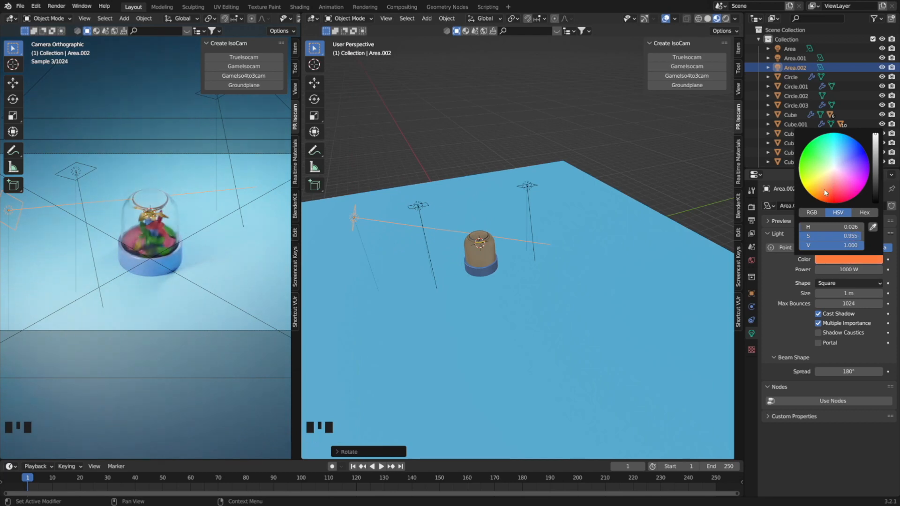
{"action": "mouse_move", "coordinate": [826, 192]}
{"action": "left_mouse_down"}
{"action": "mouse_move", "coordinate": [821, 154]}
{"action": "mouse_move", "coordinate": [821, 187]}
{"action": "mouse_move", "coordinate": [840, 201]}
{"action": "left_mouse_up"}
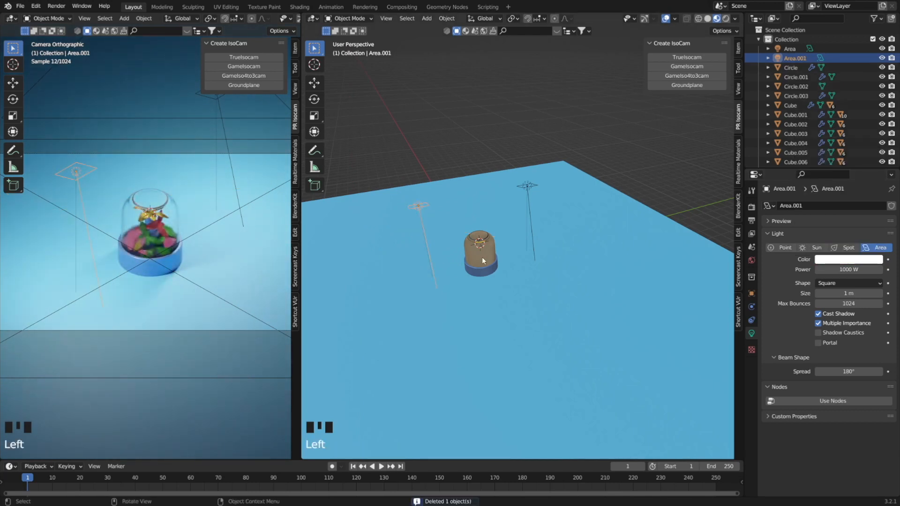
Duplicate the area light Area.001, move the copy along Y toward the dome and lower it along Z to the dome's height.
{"action": "key", "text": "shift+d"}
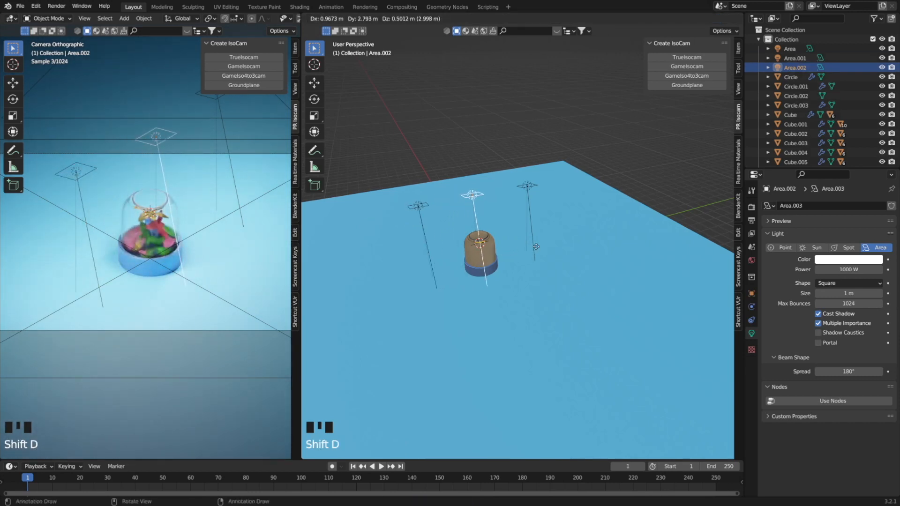
{"action": "key", "text": "y"}
{"action": "left_click", "coordinate": [532, 249]}
{"action": "key", "text": "g"}
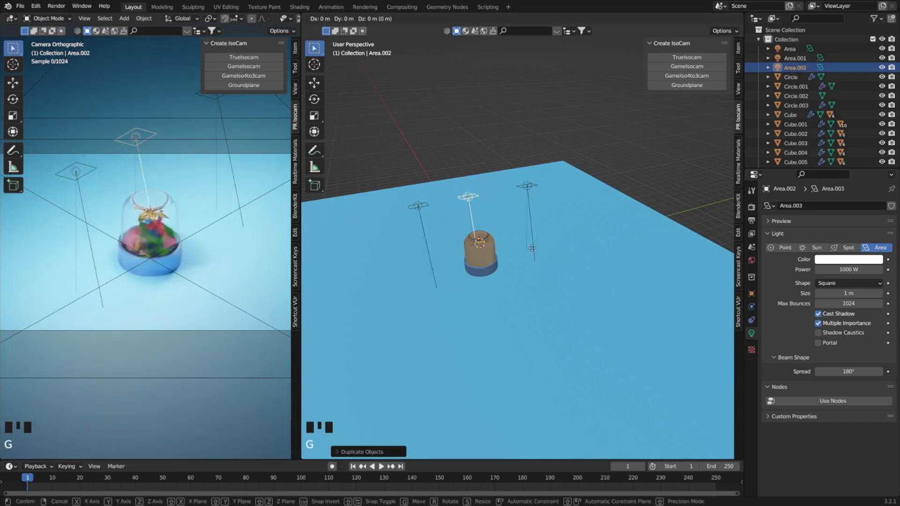
{"action": "key", "text": "z"}
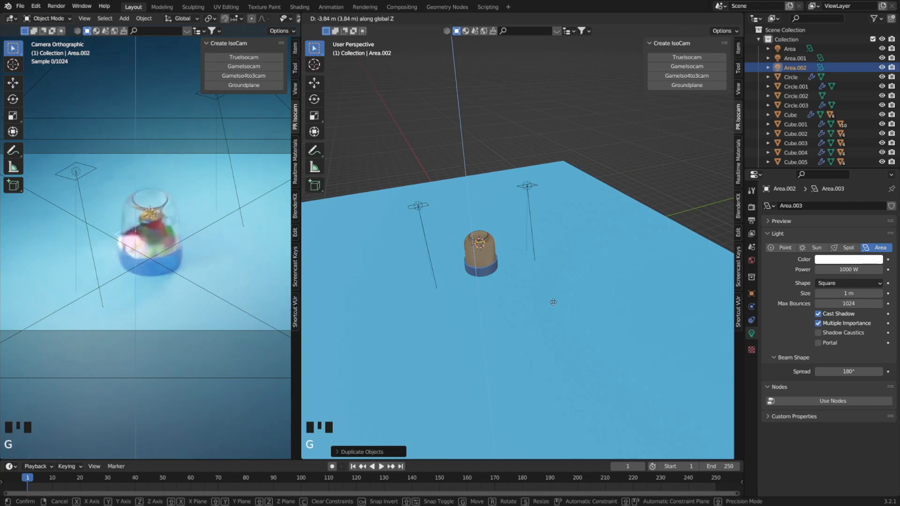
{"action": "left_click", "coordinate": [549, 277]}
Set the new area light's power to 200 W and shift it along the X axis beside the dome.
{"action": "scroll", "coordinate": [485, 248], "scroll_direction": "up", "scroll_amount": 3}
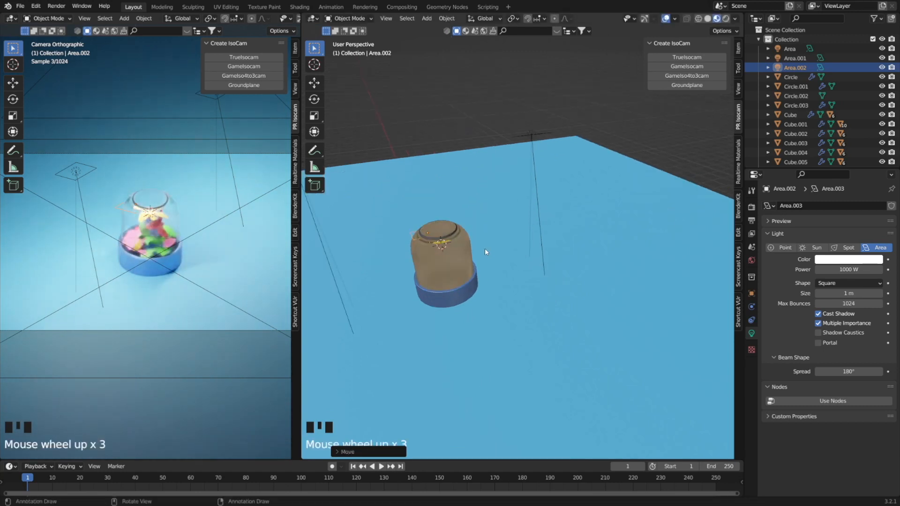
{"action": "scroll", "coordinate": [393, 244], "scroll_direction": "up", "scroll_amount": 2}
{"action": "middle_click_drag", "start_coordinate": [393, 244], "coordinate": [459, 251], "text": "shift"}
{"action": "scroll", "coordinate": [459, 251], "scroll_direction": "up", "scroll_amount": 3}
{"action": "left_click", "coordinate": [848, 268]}
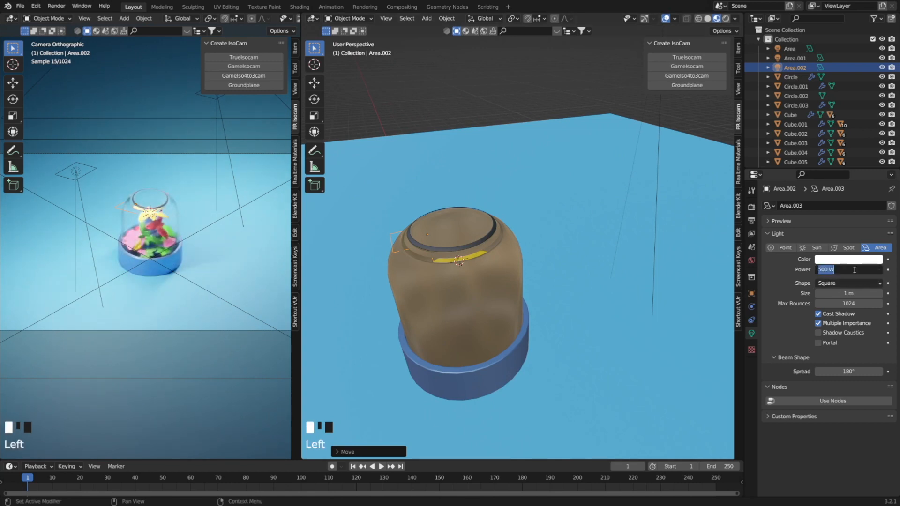
{"action": "type", "text": "200"}
{"action": "key", "text": "Return"}
{"action": "key", "text": "g"}
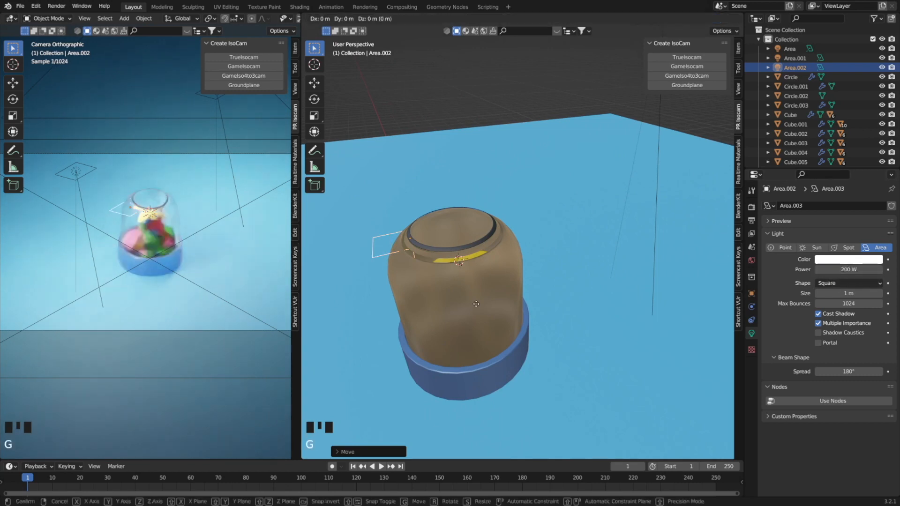
{"action": "key", "text": "x"}
{"action": "left_click", "coordinate": [482, 316]}
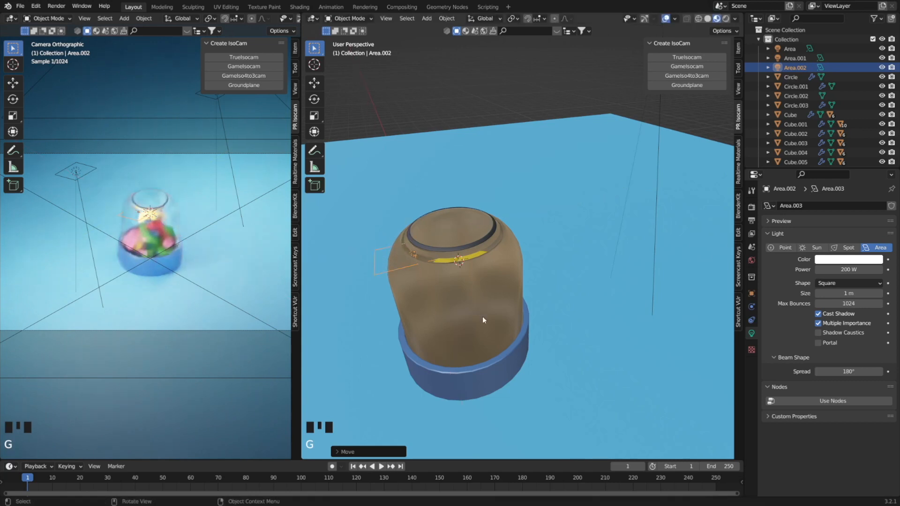
Duplicate the 200 W area light, place the copy near the dome's base and rotate it about the X axis.
{"action": "key", "text": "KP_3"}
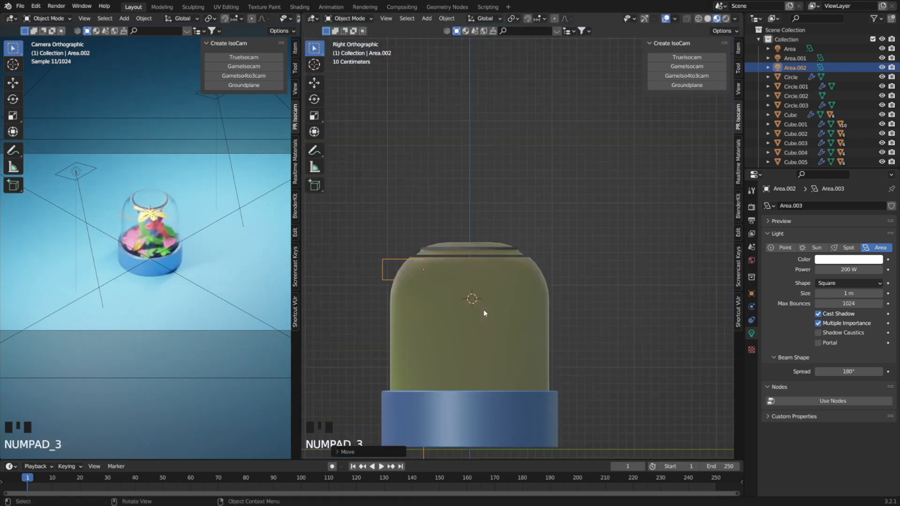
{"action": "key", "text": "shift+d"}
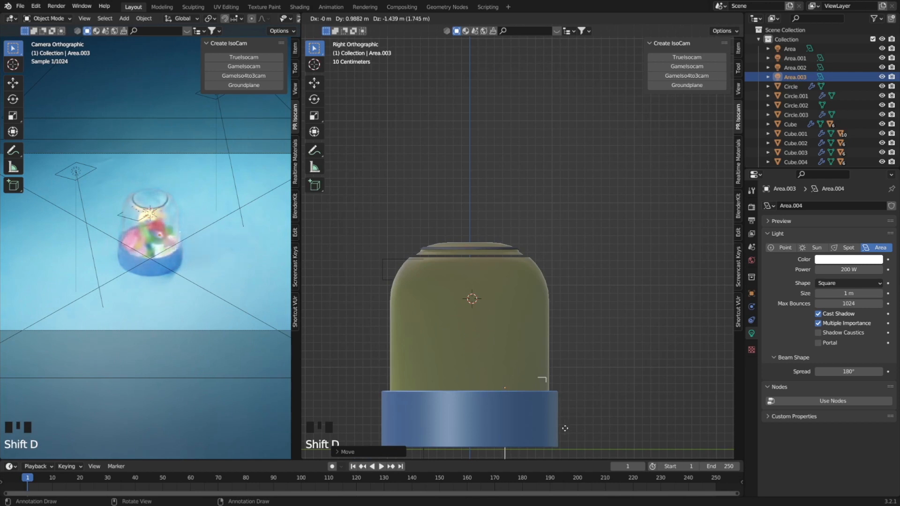
{"action": "key", "text": "r"}
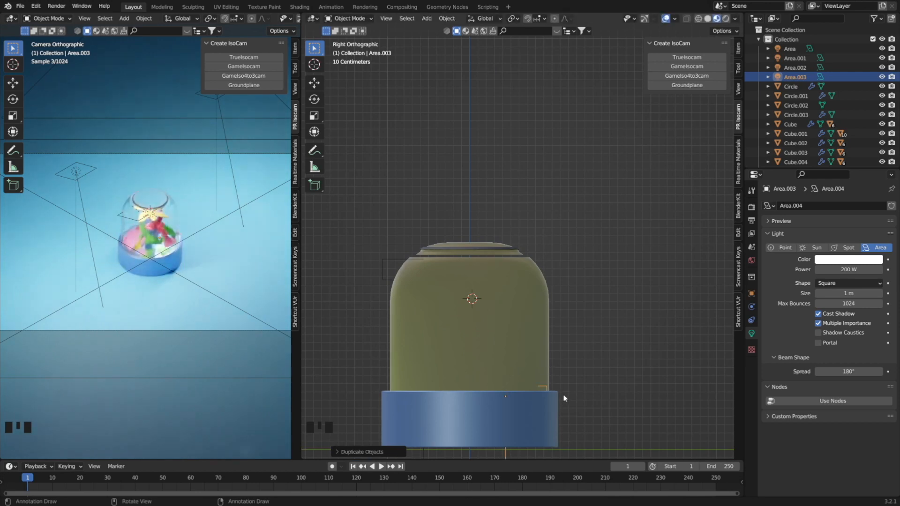
{"action": "key", "text": "z"}
{"action": "key", "text": "x"}
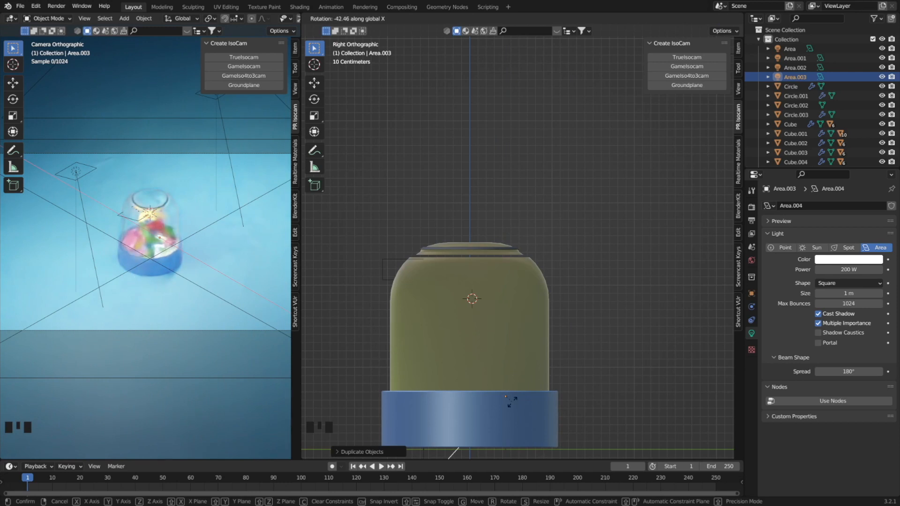
{"action": "left_click", "coordinate": [513, 414]}
Try the red area light near the pot at 100 W and at 500 W.
{"action": "left_click", "coordinate": [843, 269]}
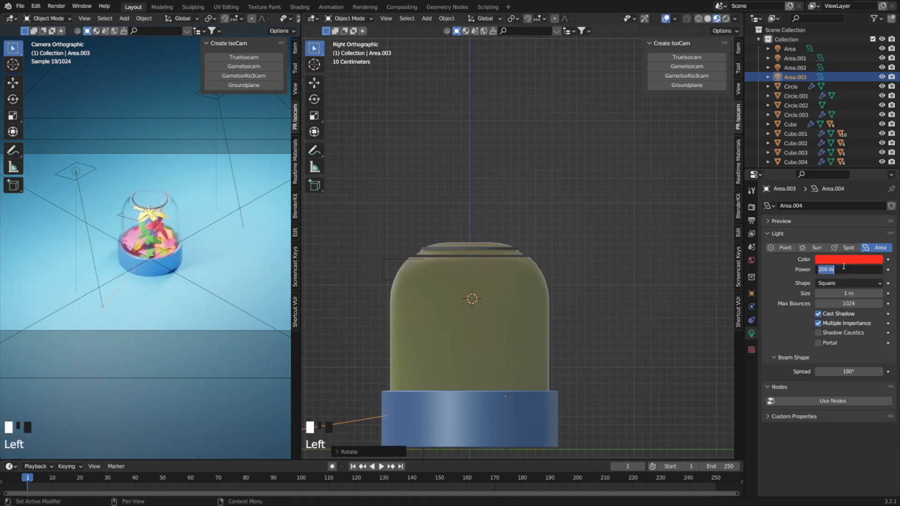
{"action": "type", "text": "100"}
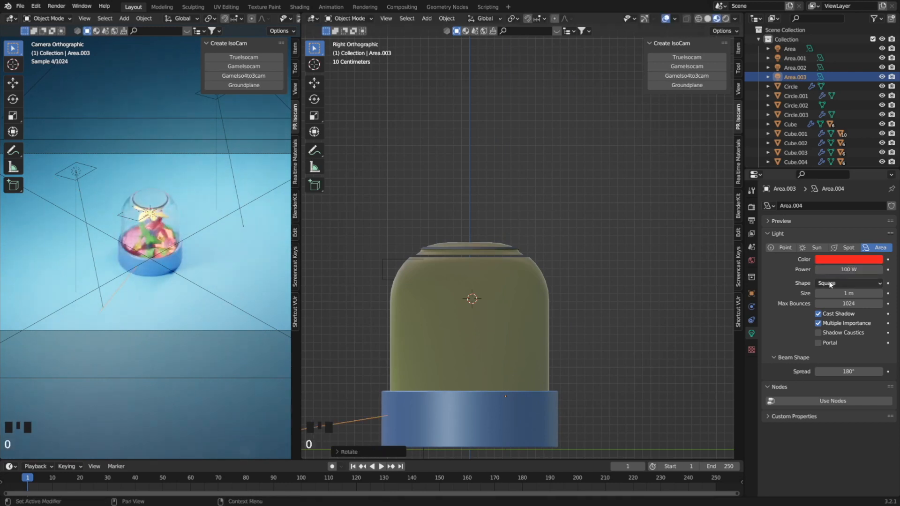
{"action": "left_click", "coordinate": [845, 269]}
{"action": "type", "text": "500"}
{"action": "key", "text": "Return"}
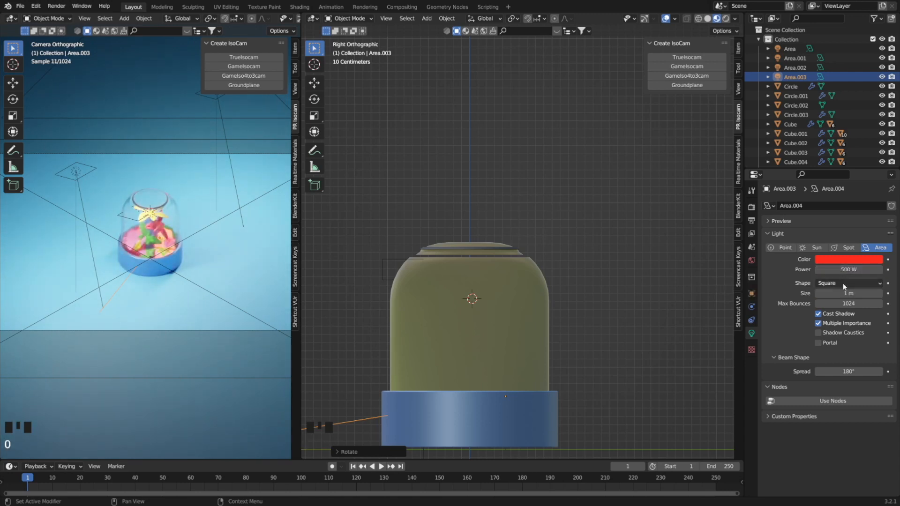
Set the power of the area light near the pot to 50 W.
{"action": "left_click", "coordinate": [847, 270]}
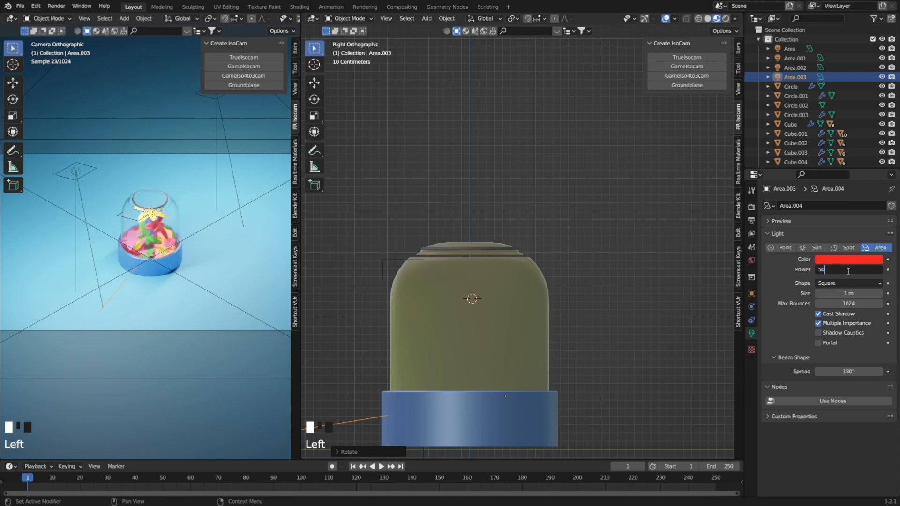
{"action": "type", "text": "50"}
{"action": "key", "text": "Return"}
Color the area light near the pot blue, with hue 0.624, saturation 0.958 and value 1.000.
{"action": "left_click", "coordinate": [846, 150]}
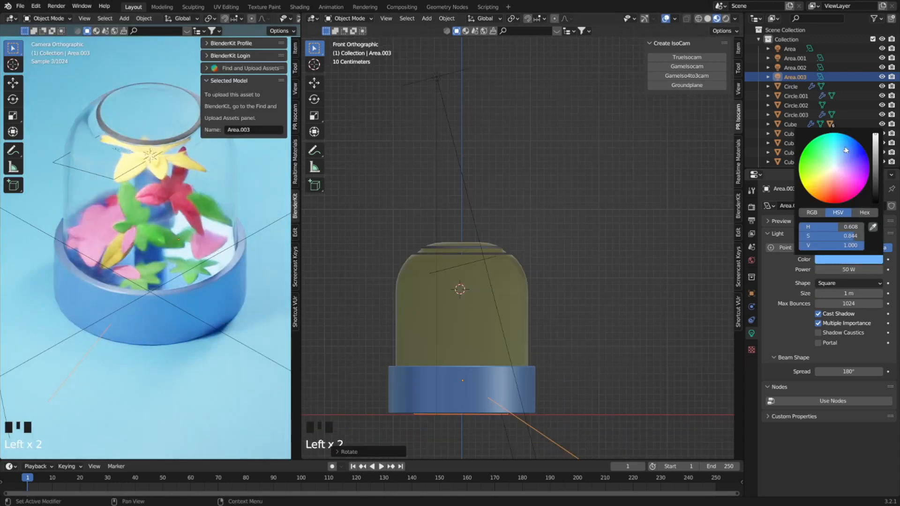
{"action": "left_click_drag", "start_coordinate": [846, 150], "coordinate": [848, 148]}
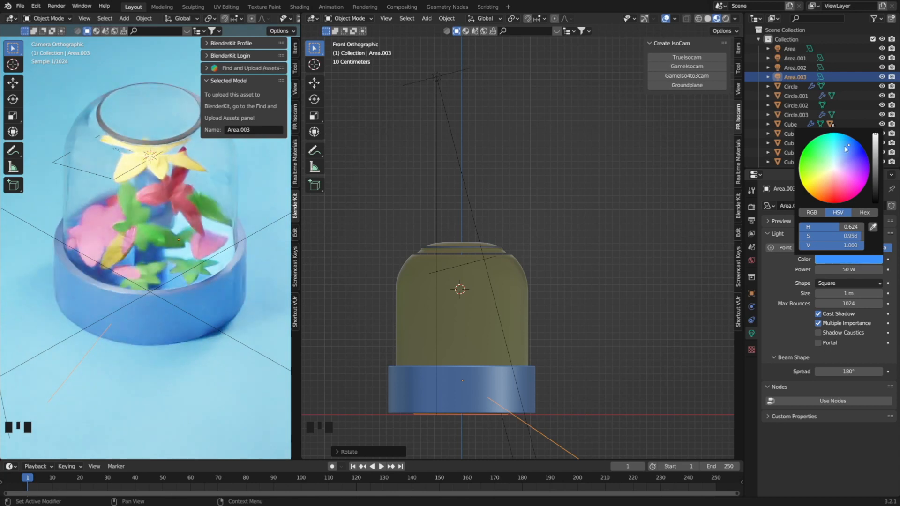
{"action": "scroll", "coordinate": [169, 245], "scroll_direction": "down", "scroll_amount": 4}
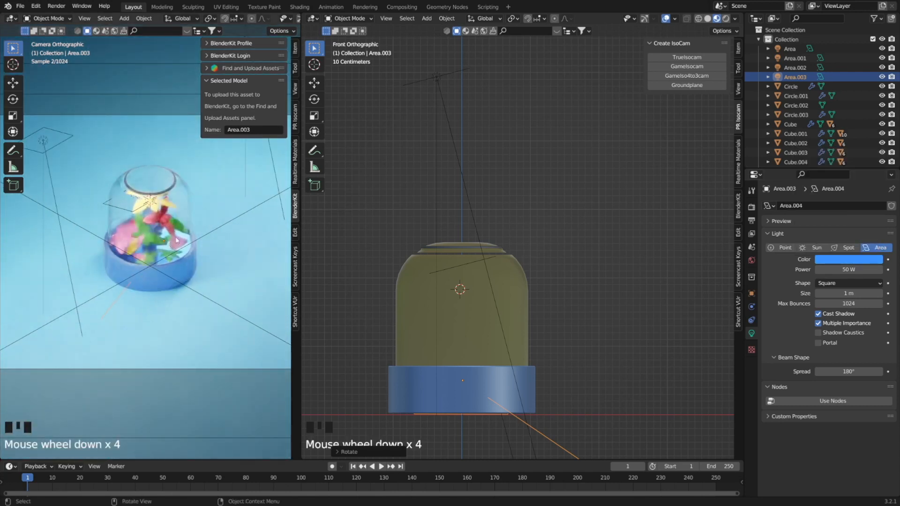
Color the 200 W area light in front of the dome pinkish red, trying orange and yellow first.
{"action": "left_click", "coordinate": [135, 215]}
{"action": "left_click", "coordinate": [835, 260]}
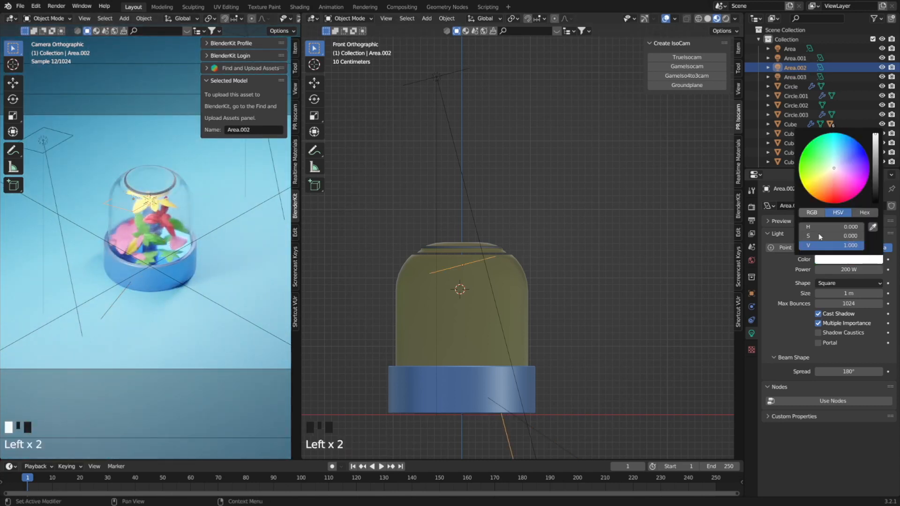
{"action": "left_click", "coordinate": [823, 192]}
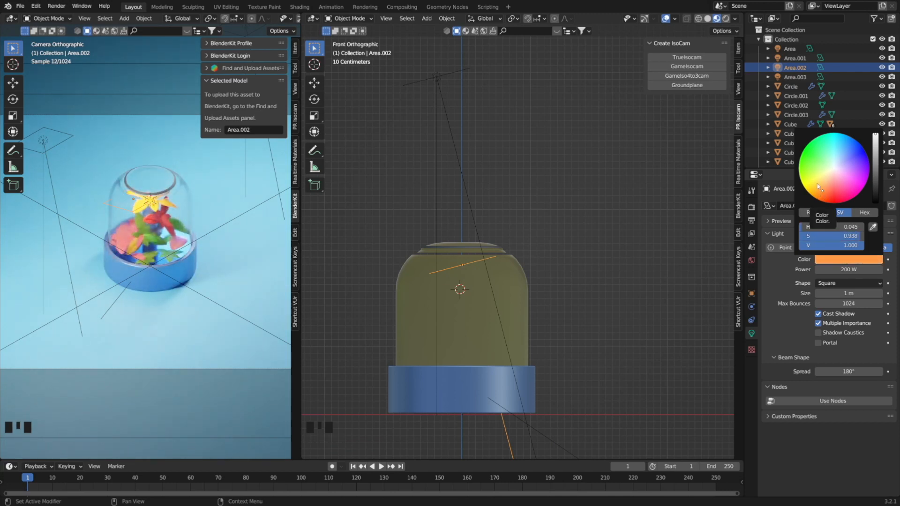
{"action": "left_click", "coordinate": [812, 179]}
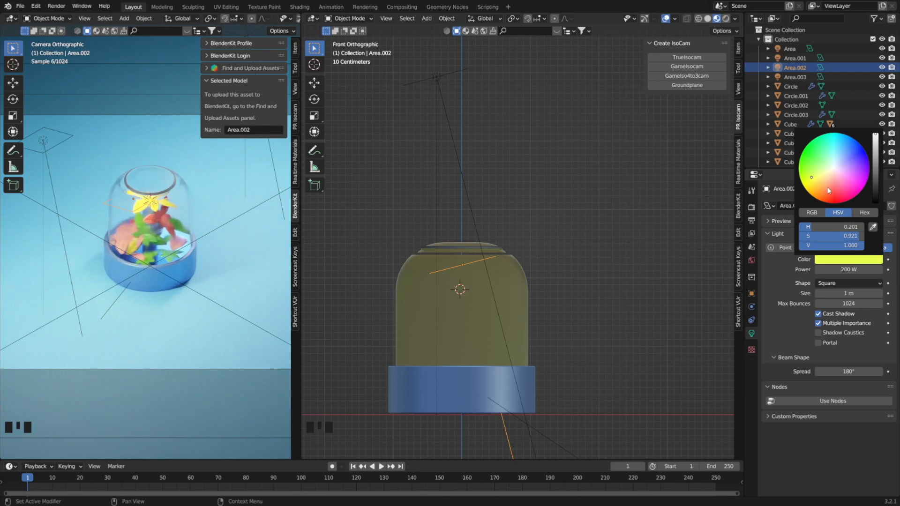
{"action": "left_click", "coordinate": [830, 191]}
{"action": "left_click", "coordinate": [836, 199]}
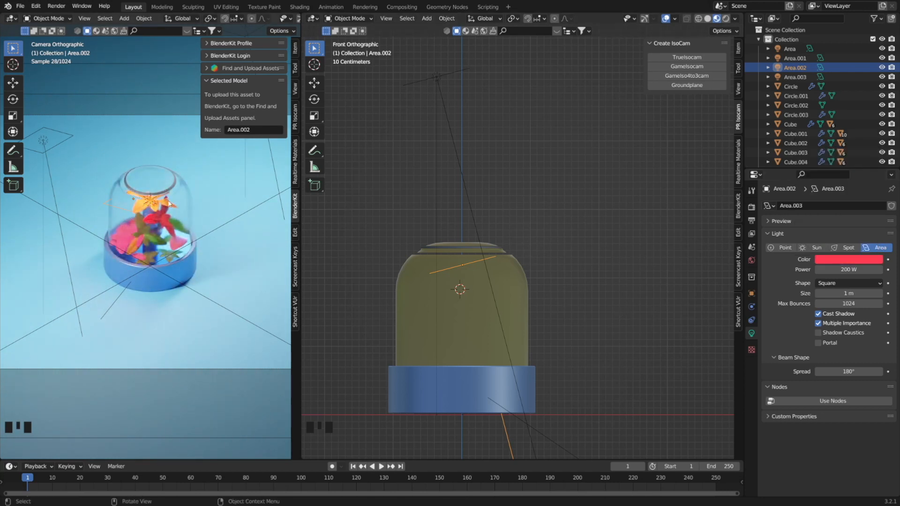
Raise the glass dome, its metal ring and the top cap together about 0.13 m along Z, and save the file.
{"action": "scroll", "coordinate": [168, 204], "scroll_direction": "up", "scroll_amount": 3}
{"action": "left_click", "coordinate": [470, 247]}
{"action": "left_click", "coordinate": [471, 247], "text": "shift"}
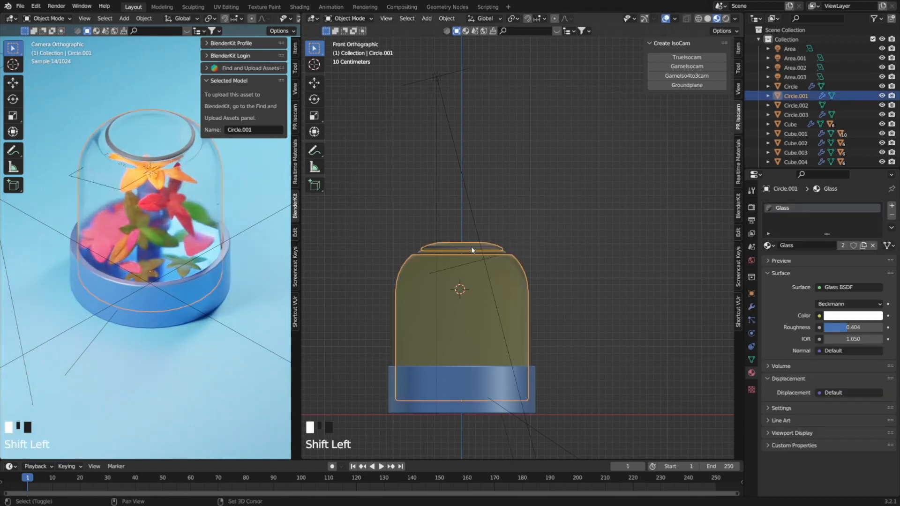
{"action": "key", "text": "g"}
{"action": "right_click", "coordinate": [471, 247]}
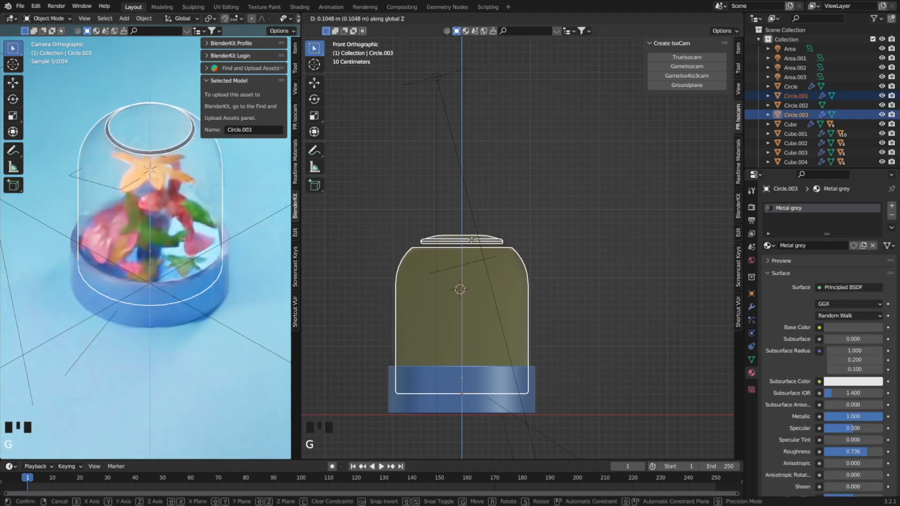
{"action": "left_click", "coordinate": [505, 253], "text": "shift"}
{"action": "key", "text": "g"}
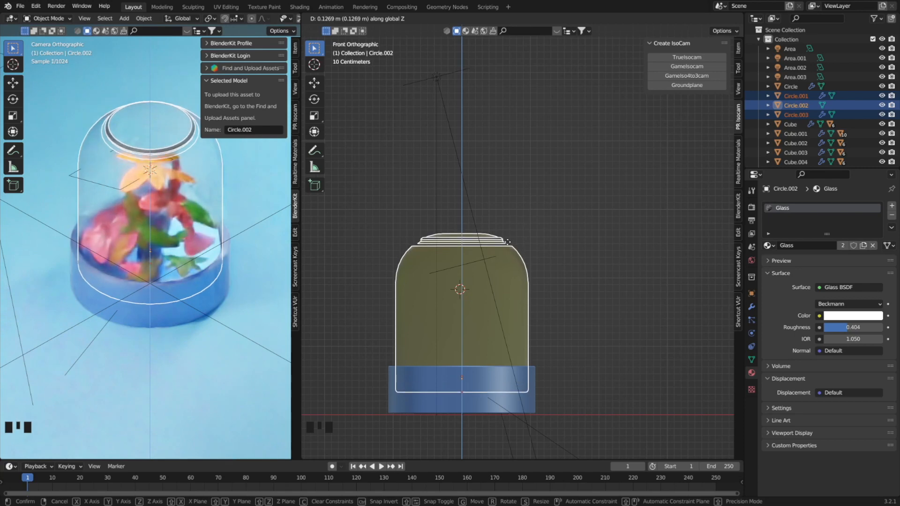
{"action": "left_click", "coordinate": [507, 242]}
{"action": "key", "text": "ctrl+s"}
{"action": "left_click", "coordinate": [659, 304]}
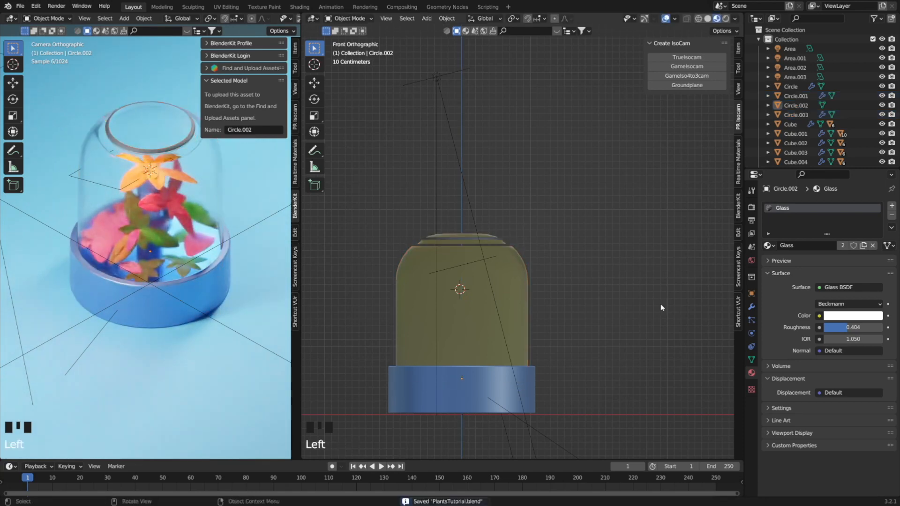
Reframe the orthographic camera around the dome by shifting it upward along Z and setting its orthographic scale to 8.223.
{"action": "scroll", "coordinate": [165, 260], "scroll_direction": "down", "scroll_amount": 6}
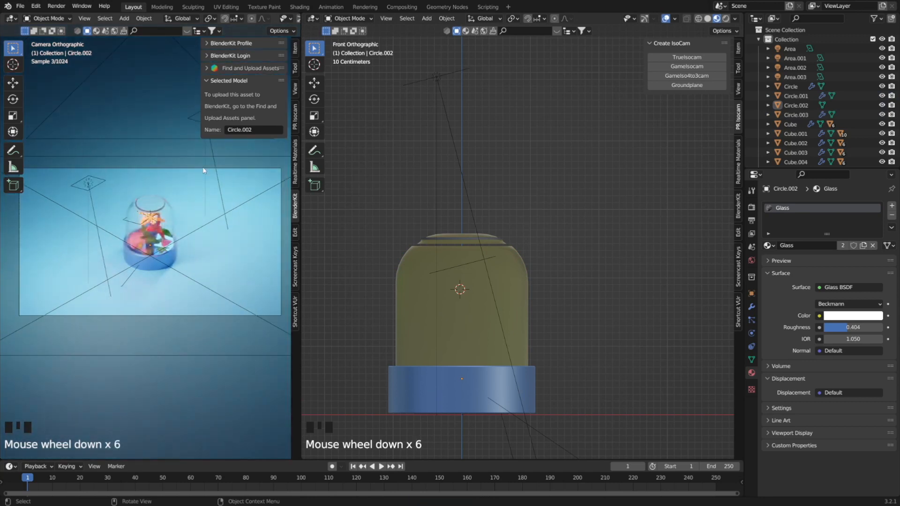
{"action": "left_click", "coordinate": [204, 169]}
{"action": "key", "text": "g"}
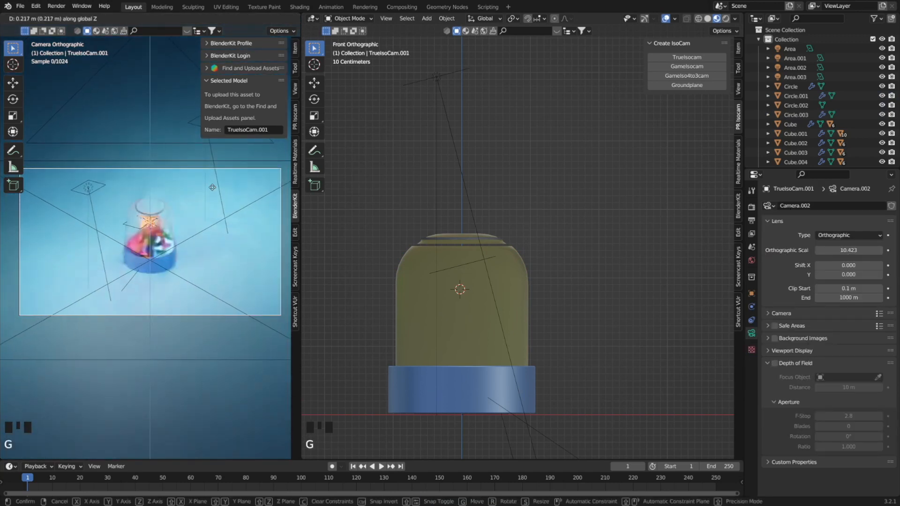
{"action": "left_click", "coordinate": [436, 201]}
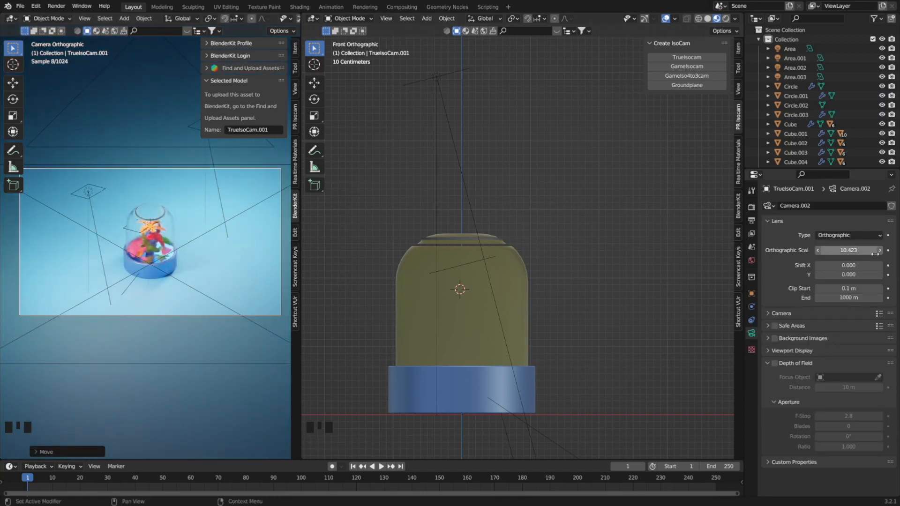
{"action": "left_click_drag", "start_coordinate": [874, 250], "coordinate": [807, 250]}
{"action": "key", "text": "g"}
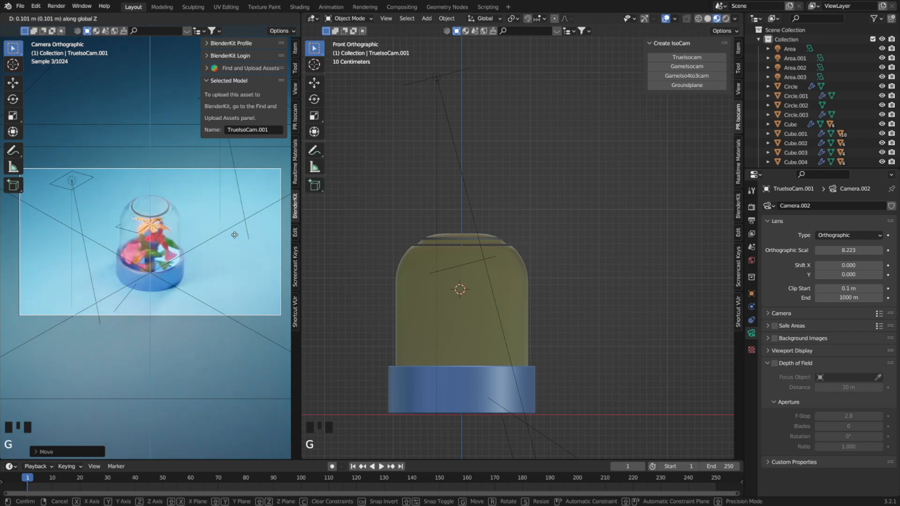
{"action": "left_click", "coordinate": [235, 234]}
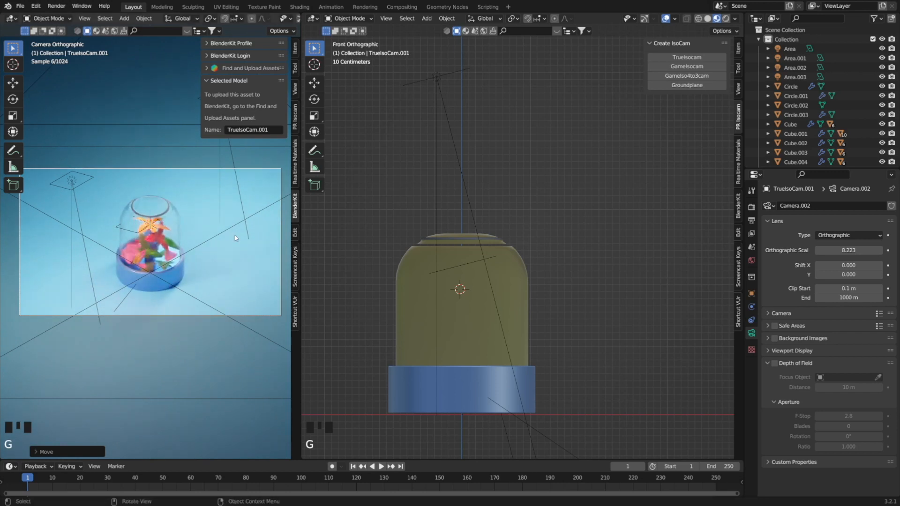
Raise the red area light at the dome about 0.09 m along Z and set its power to 250 W.
{"action": "left_click", "coordinate": [138, 236]}
{"action": "key", "text": "g"}
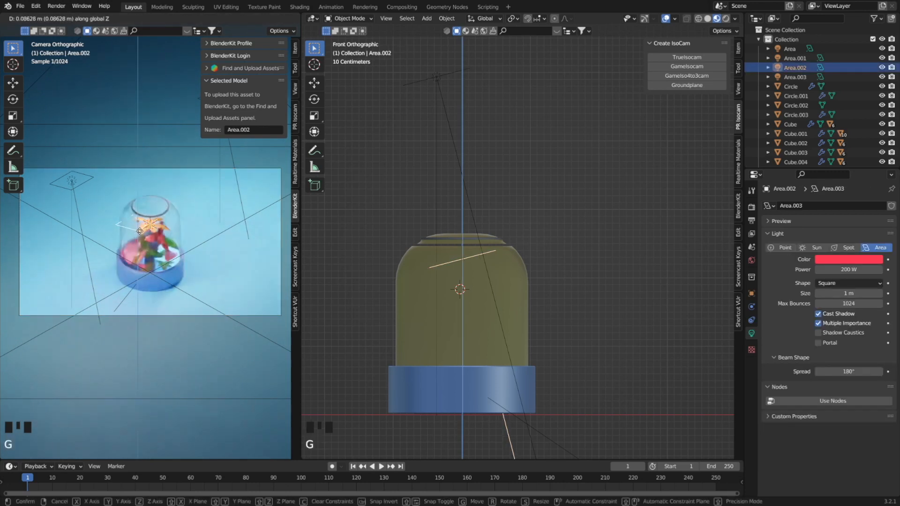
{"action": "left_click", "coordinate": [140, 232]}
{"action": "left_click", "coordinate": [861, 269]}
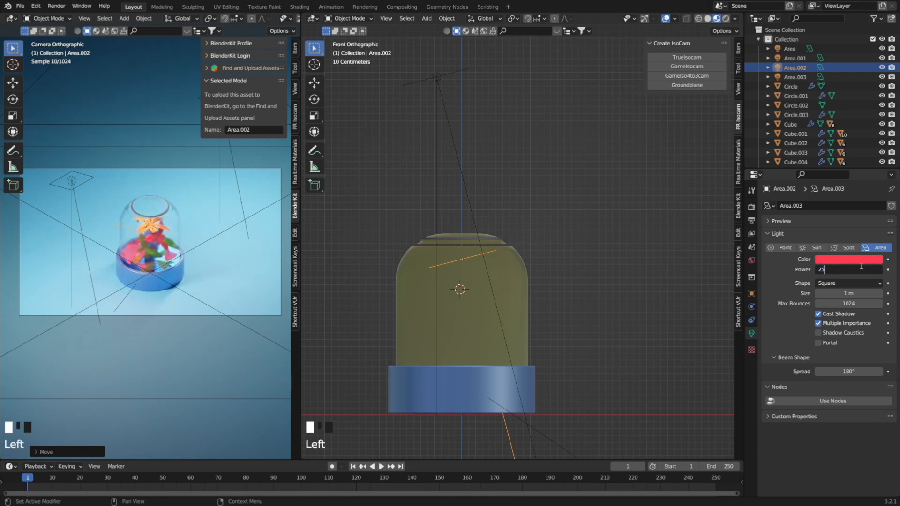
{"action": "type", "text": "250"}
{"action": "key", "text": "Return"}
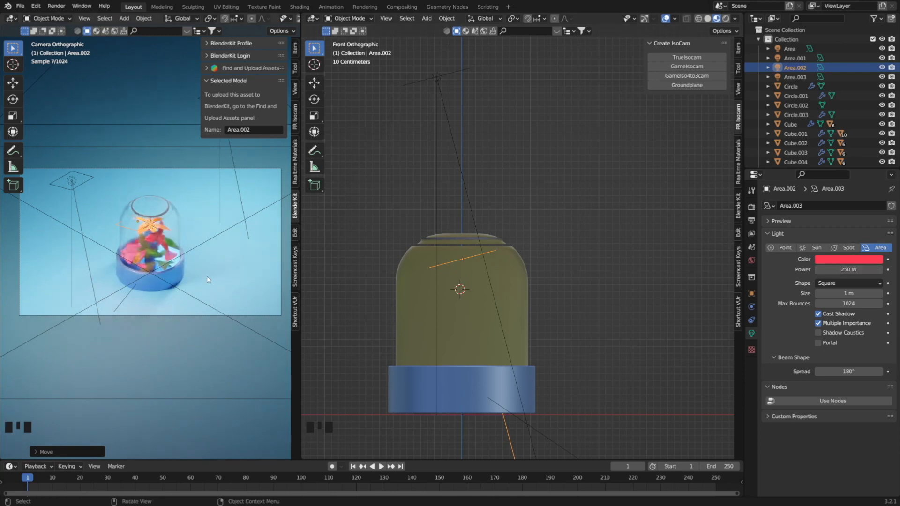
Try to move the blue 50 W area light out beside the pot in the top view.
{"action": "left_click", "coordinate": [507, 423]}
{"action": "key", "text": "KP_7"}
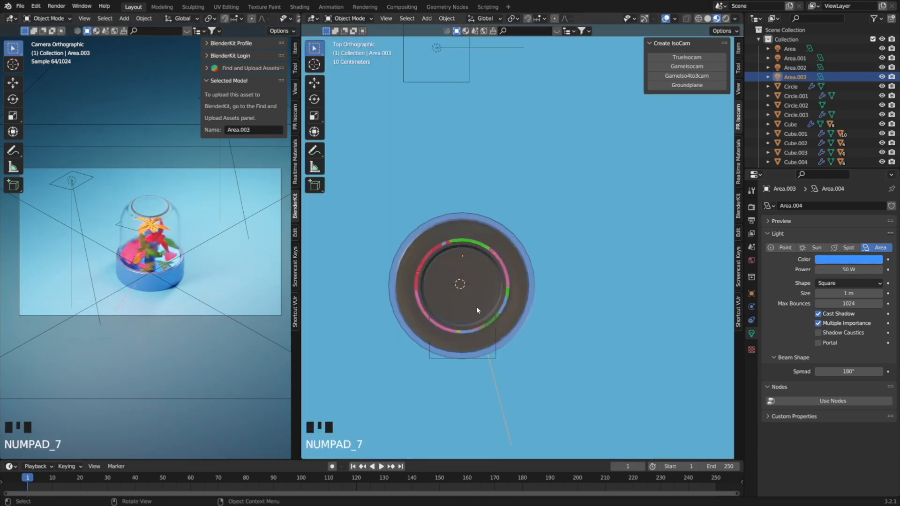
{"action": "key", "text": "g"}
{"action": "left_click", "coordinate": [600, 375]}
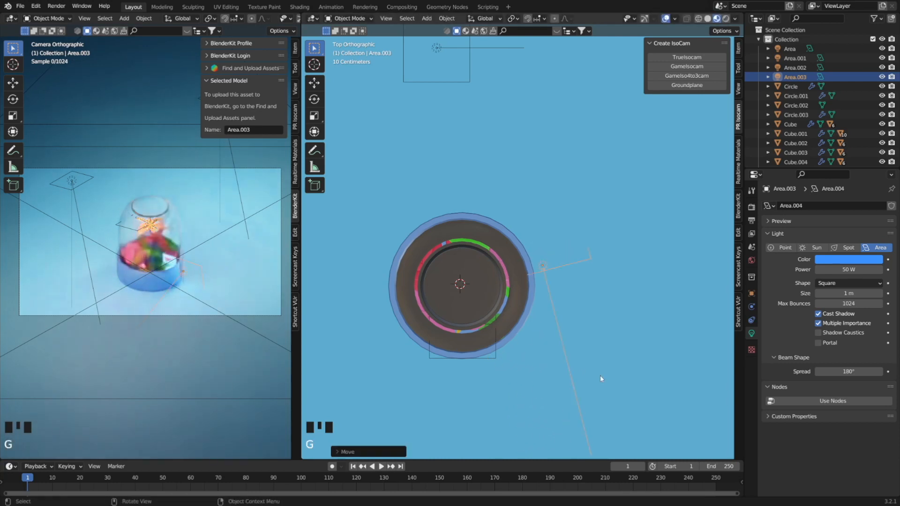
{"action": "key", "text": "alt+z"}
{"action": "key", "text": "ctrl+z"}
Display the top view as wireframe, shift the blue area light slightly toward the back of the pot, and save the file.
{"action": "key", "text": "z"}
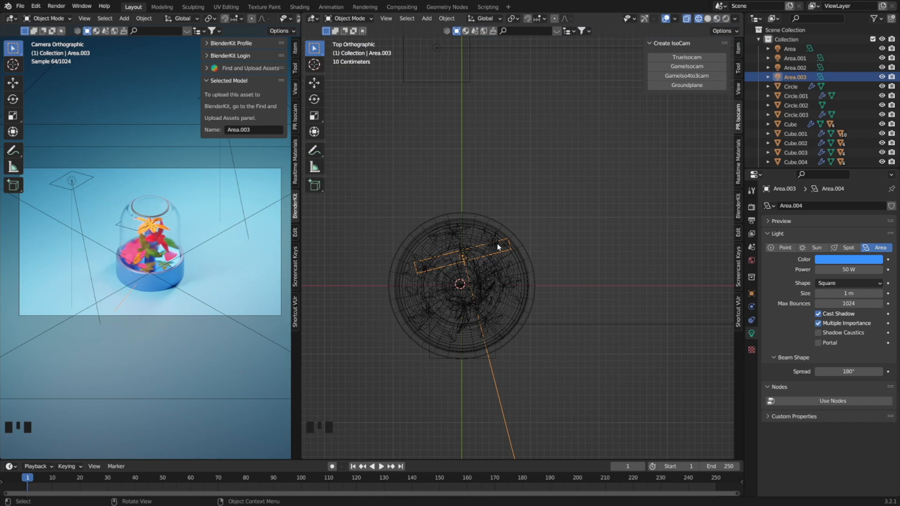
{"action": "key", "text": "g"}
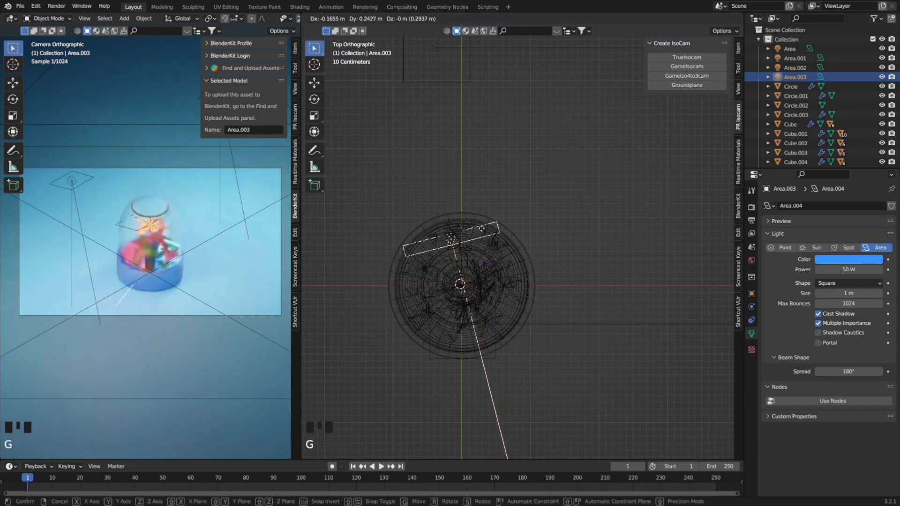
{"action": "left_click", "coordinate": [485, 237]}
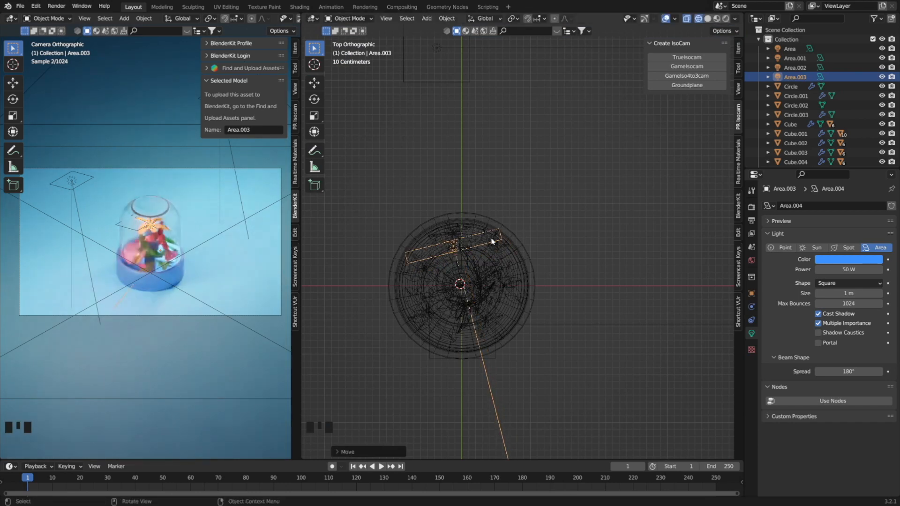
{"action": "key", "text": "ctrl+s"}
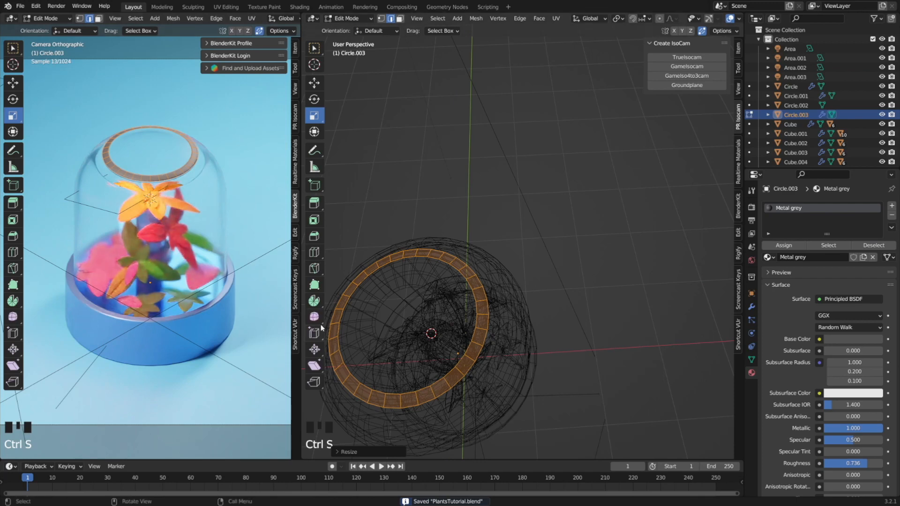
Duplicate the red 250 W area light, place the copy at the pot's front right and rotate it about -157° in top view.
{"action": "scroll", "coordinate": [205, 310], "scroll_direction": "down", "scroll_amount": 1}
{"action": "scroll", "coordinate": [206, 311], "scroll_direction": "up", "scroll_amount": 1}
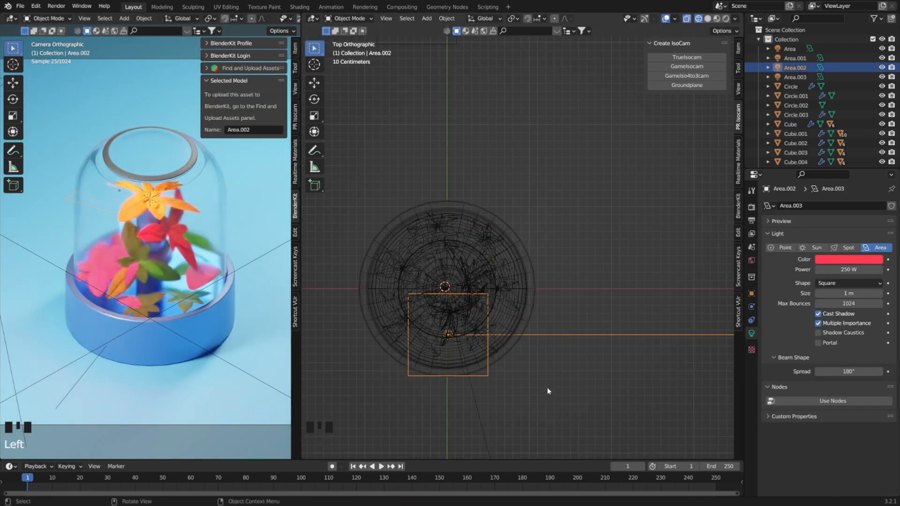
{"action": "key", "text": "shift+d"}
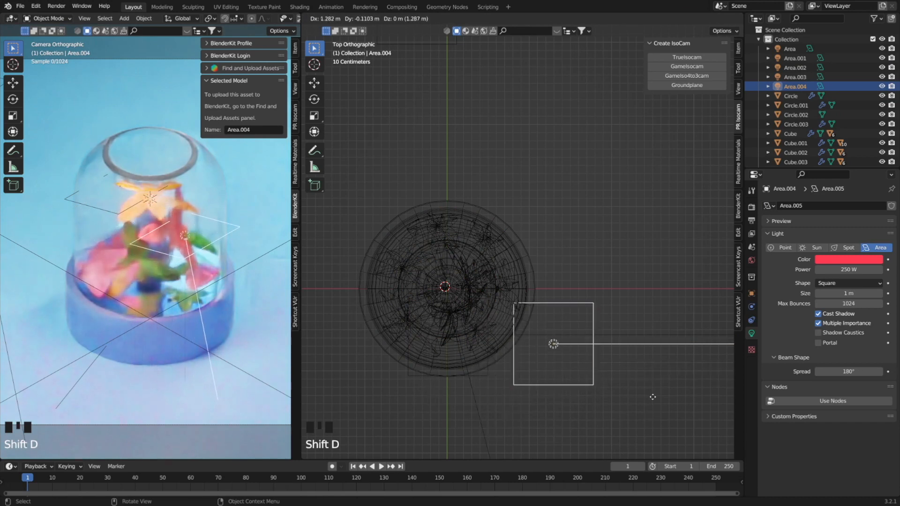
{"action": "left_click", "coordinate": [652, 397]}
{"action": "key", "text": "r"}
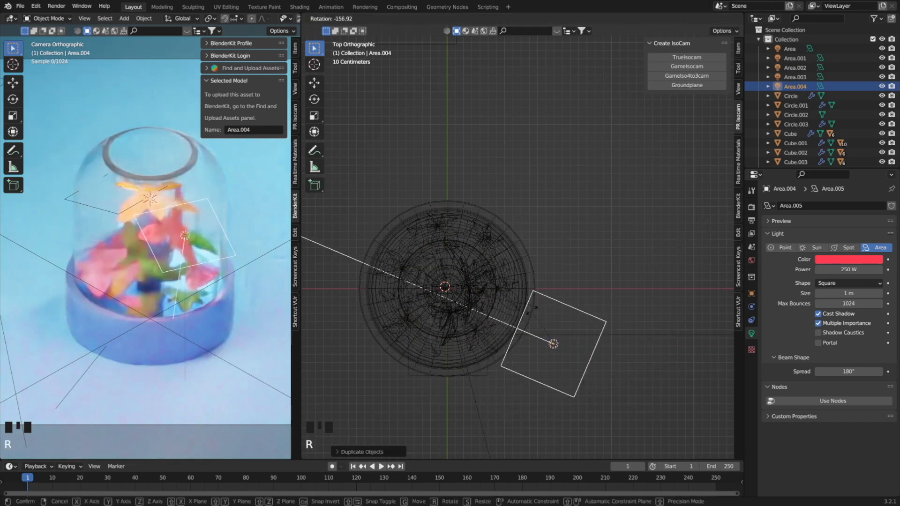
{"action": "left_click", "coordinate": [532, 311]}
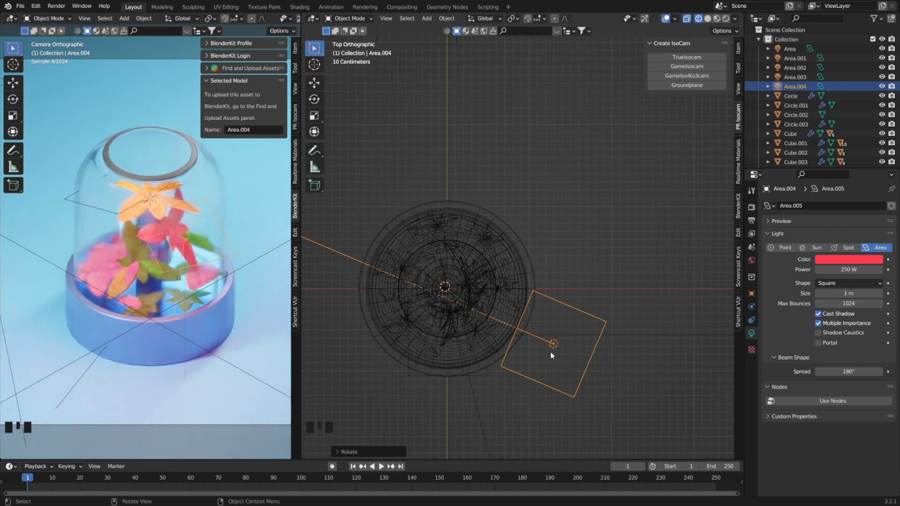
Lower the copied area light about 0.9 m along Z and shift it inward over the pot's front-right rim.
{"action": "key", "text": "g"}
{"action": "key", "text": "z"}
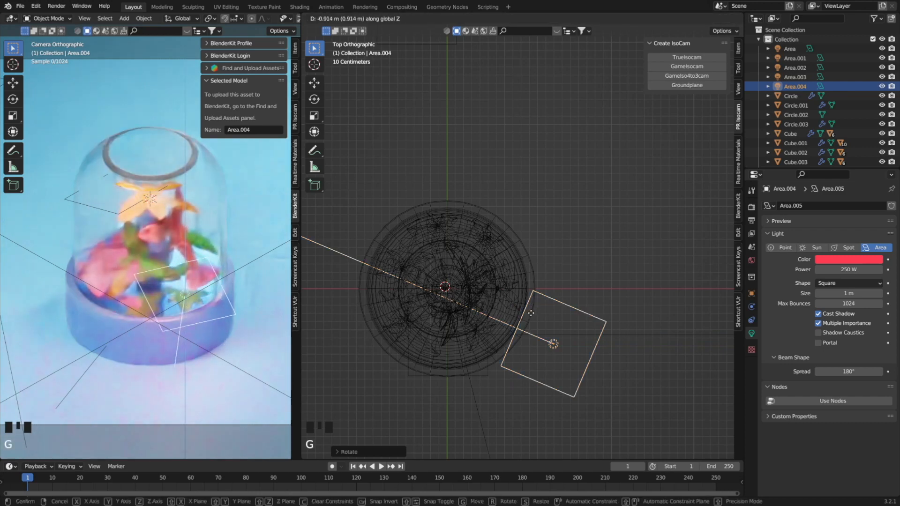
{"action": "left_click", "coordinate": [531, 312]}
{"action": "key", "text": "g"}
{"action": "key", "text": "x"}
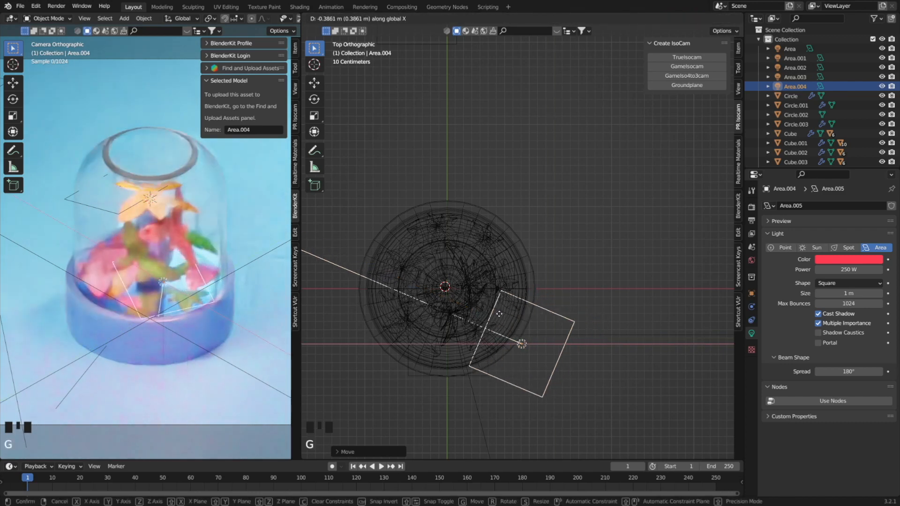
{"action": "left_click", "coordinate": [473, 300]}
{"action": "key", "text": "g"}
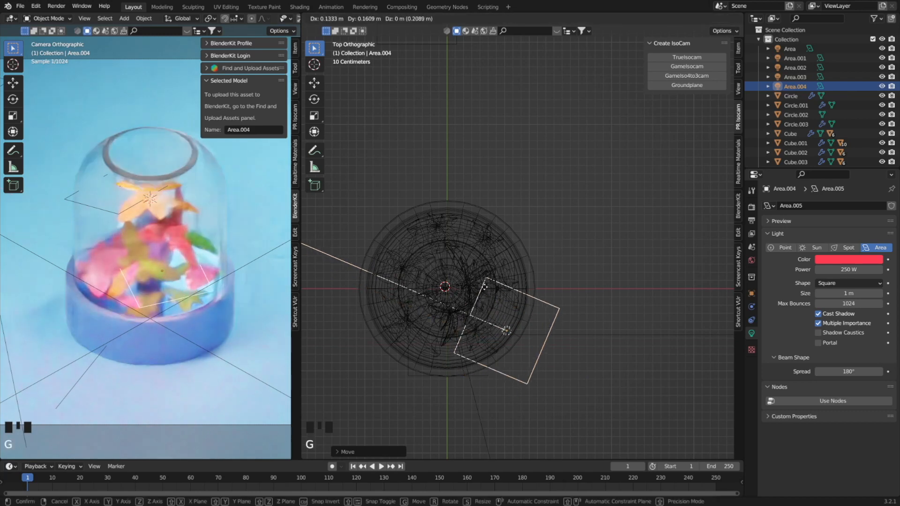
{"action": "left_click", "coordinate": [489, 288]}
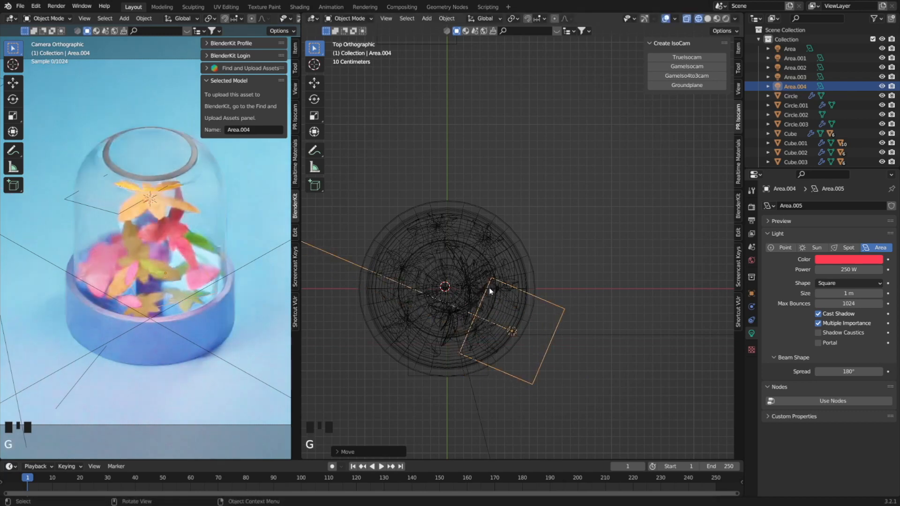
Color the copied area light dark green with value 0.324, and save the file.
{"action": "left_click", "coordinate": [839, 261]}
{"action": "left_click", "coordinate": [814, 165]}
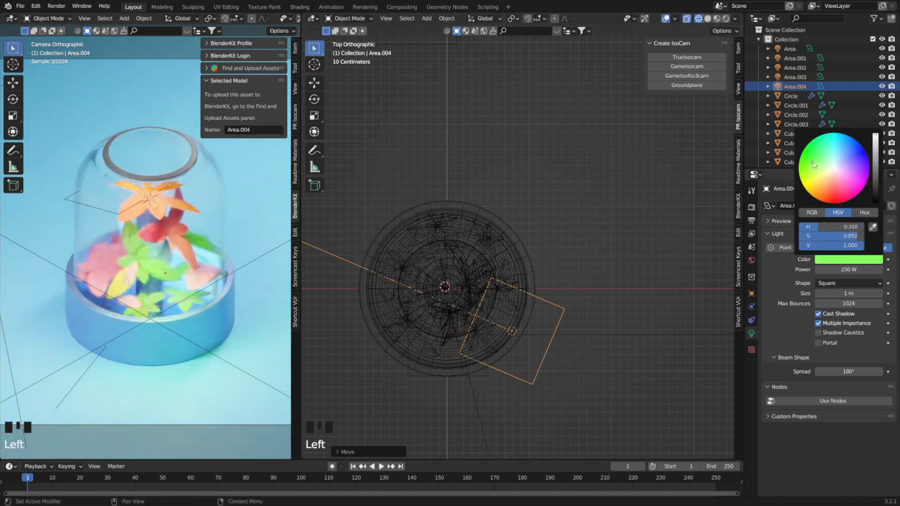
{"action": "left_click", "coordinate": [816, 167]}
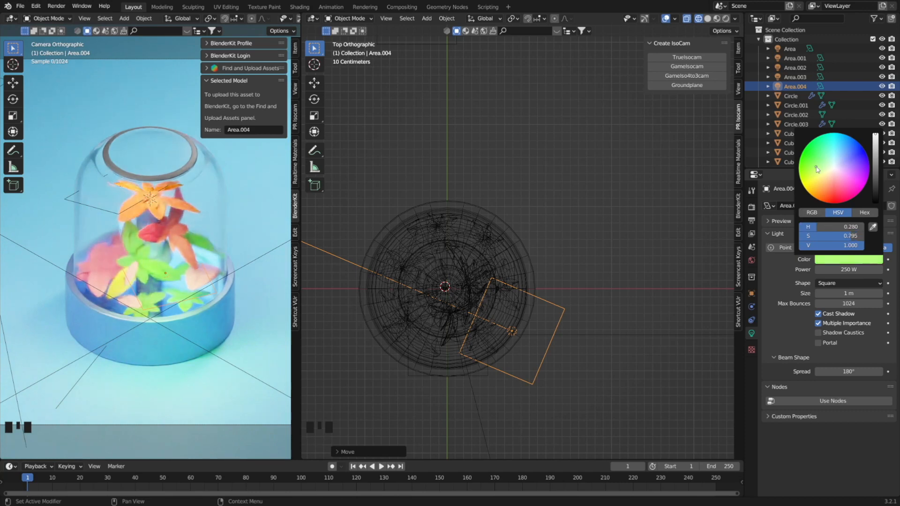
{"action": "left_click", "coordinate": [874, 161]}
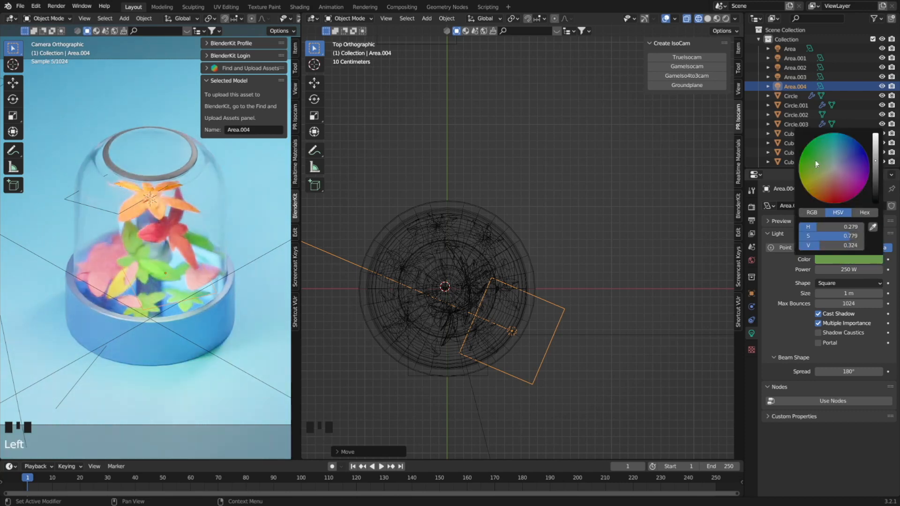
{"action": "left_click", "coordinate": [813, 160]}
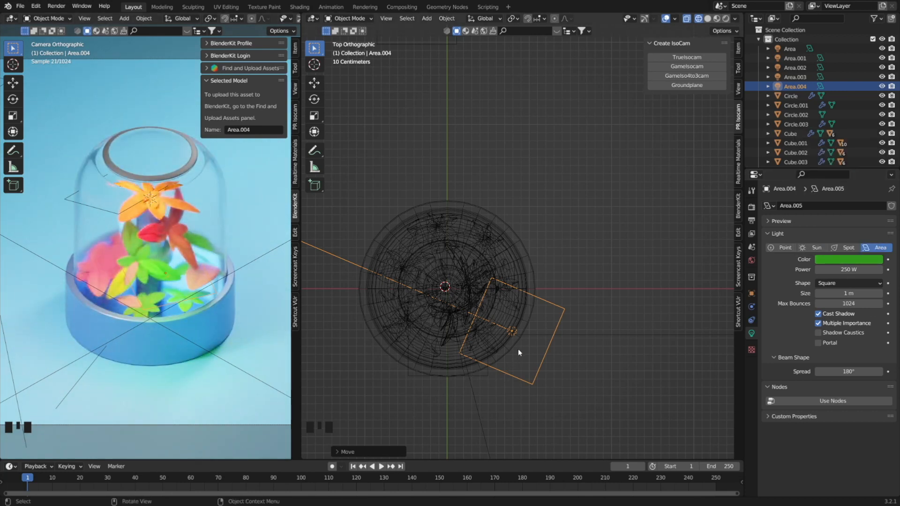
{"action": "key", "text": "ctrl+s"}
{"action": "scroll", "coordinate": [243, 128], "scroll_direction": "down", "scroll_amount": 5}
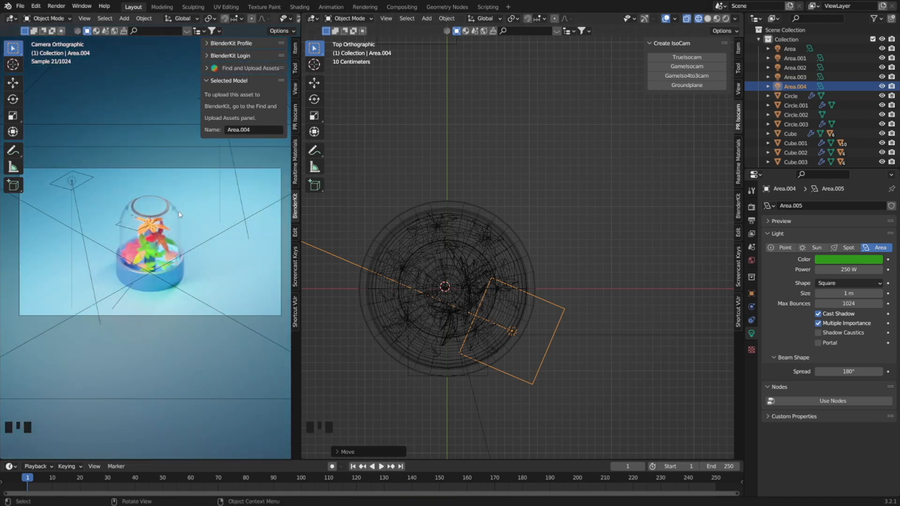
Render a still image of the glass-domed plant scene, and render it once more with the glass dome selected.
{"action": "scroll", "coordinate": [175, 247], "scroll_direction": "up", "scroll_amount": 3}
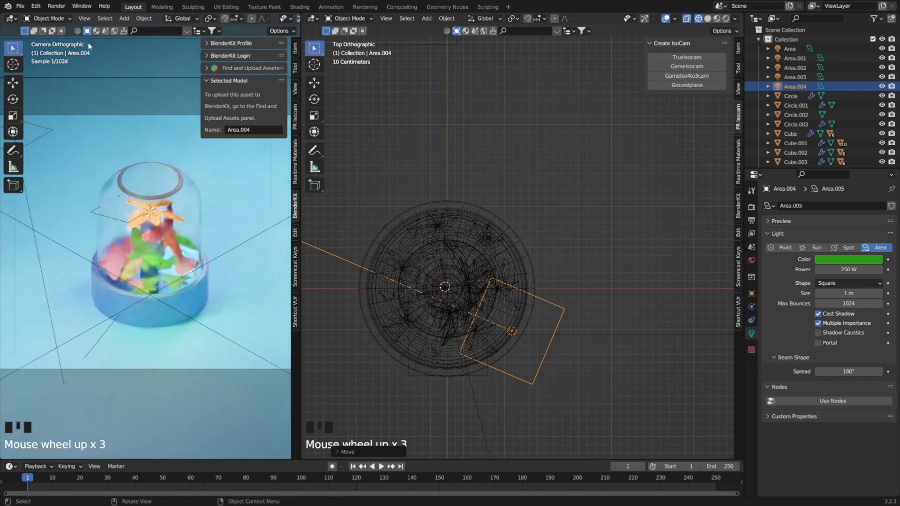
{"action": "left_click", "coordinate": [56, 6]}
{"action": "left_click", "coordinate": [63, 16]}
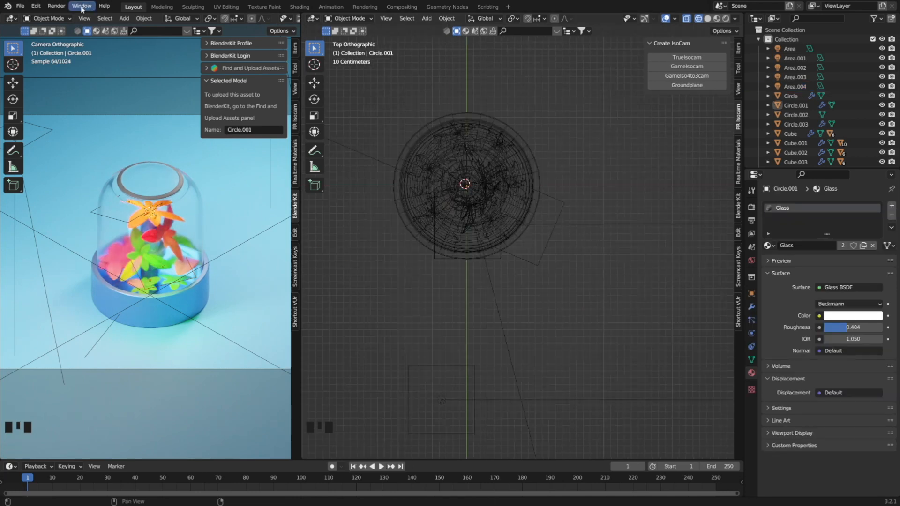
{"action": "left_click", "coordinate": [56, 5]}
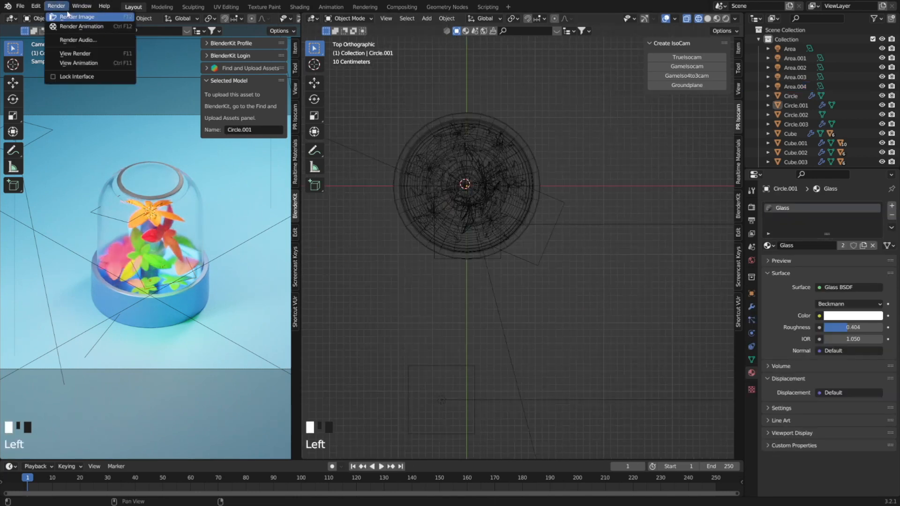
{"action": "left_click", "coordinate": [75, 17]}
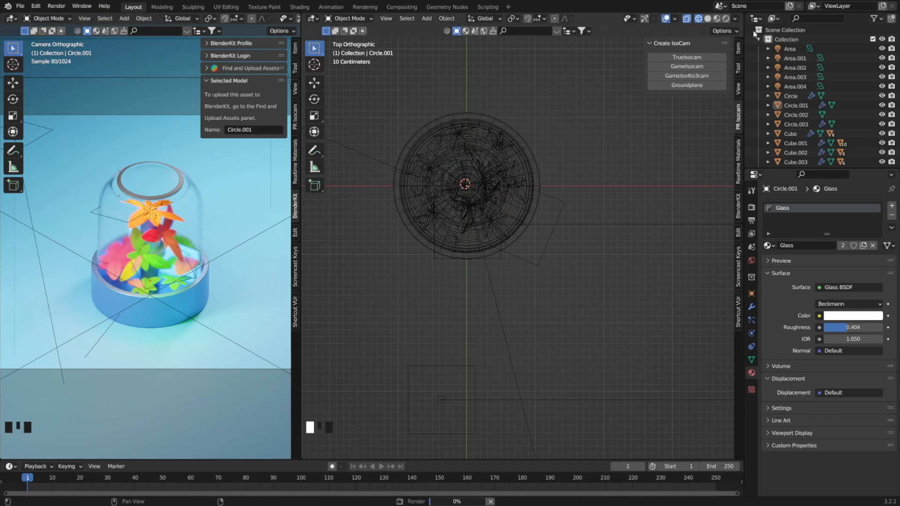
Set the noise threshold for final renders in the Cycles sampling settings to 0.001.
{"action": "left_click", "coordinate": [751, 206]}
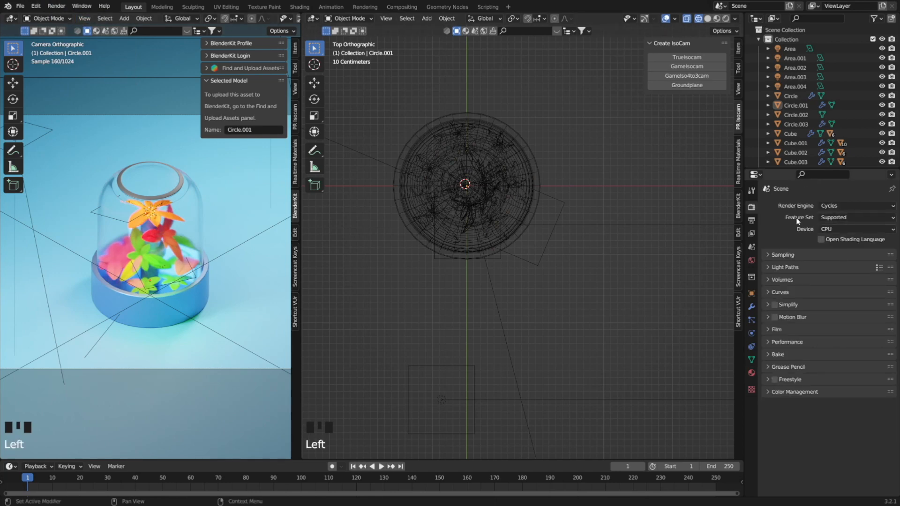
{"action": "left_click", "coordinate": [769, 255]}
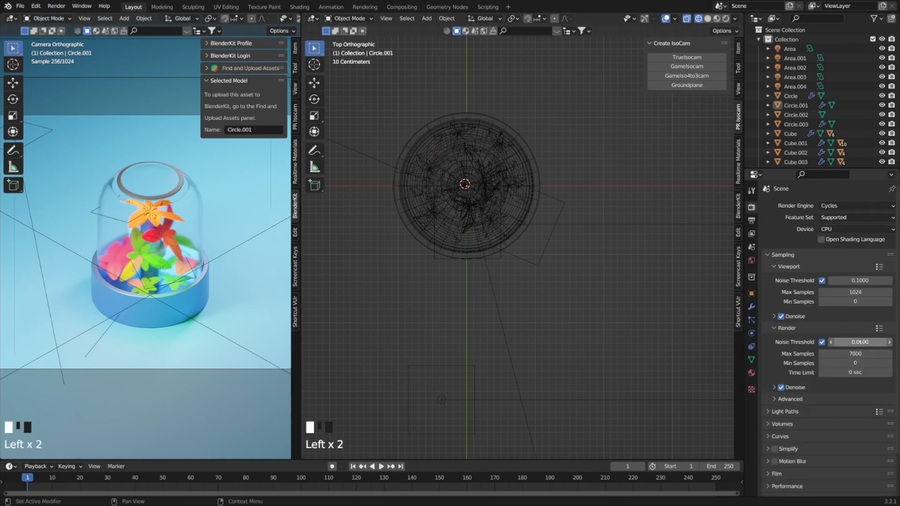
{"action": "left_click", "coordinate": [861, 342]}
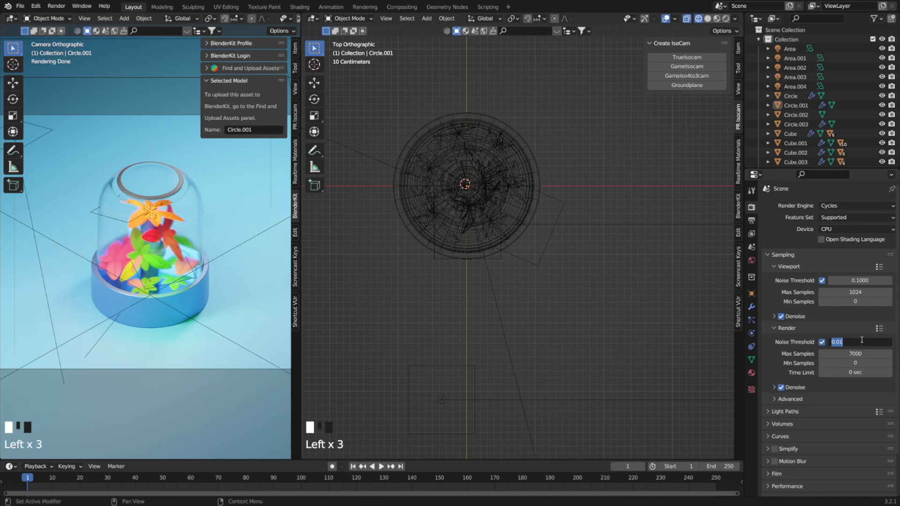
{"action": "left_click", "coordinate": [839, 342]}
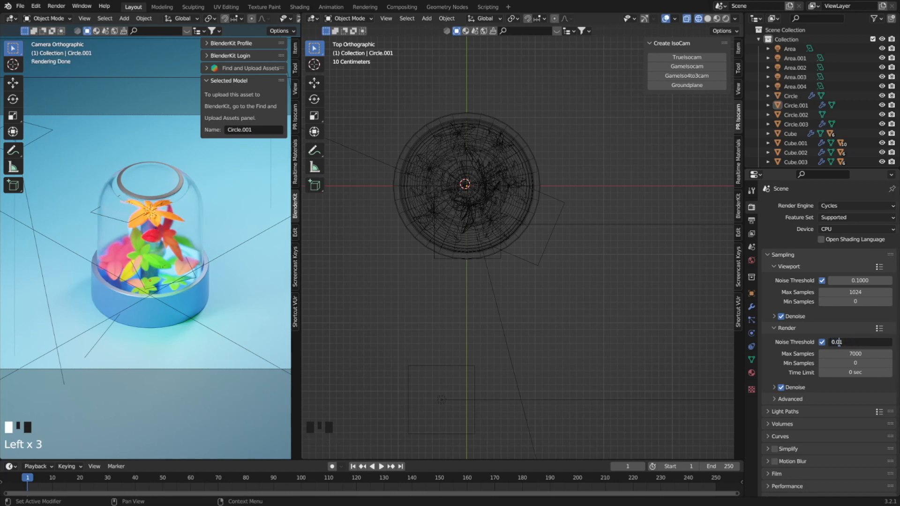
{"action": "type", "text": "0"}
{"action": "key", "text": "Return"}
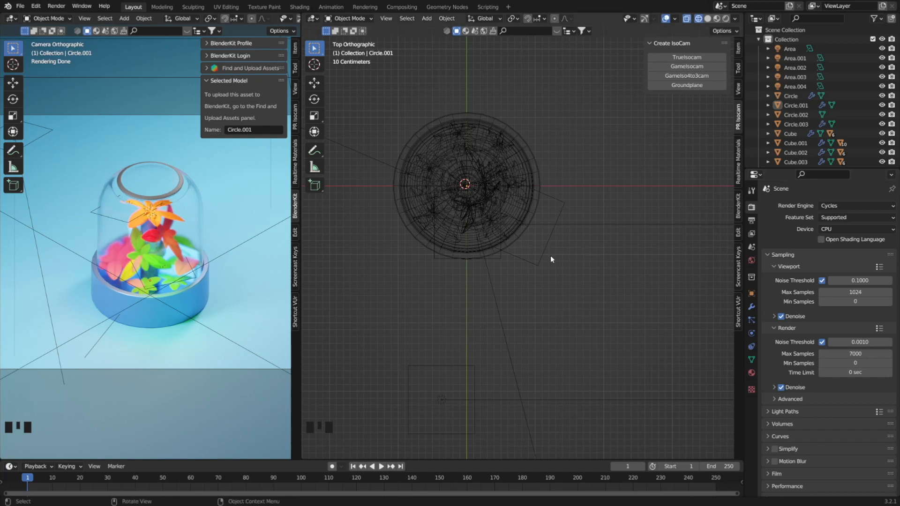
Render the still image again with the updated sampling settings.
{"action": "left_click", "coordinate": [56, 6]}
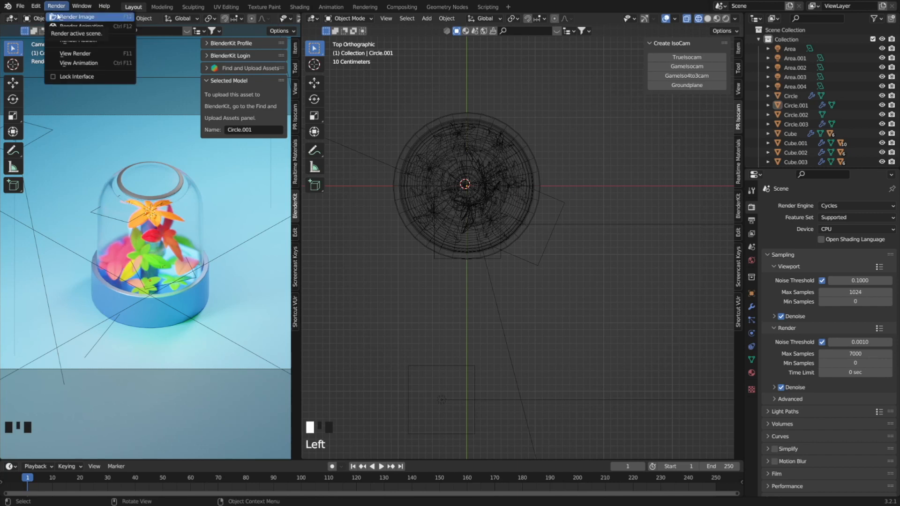